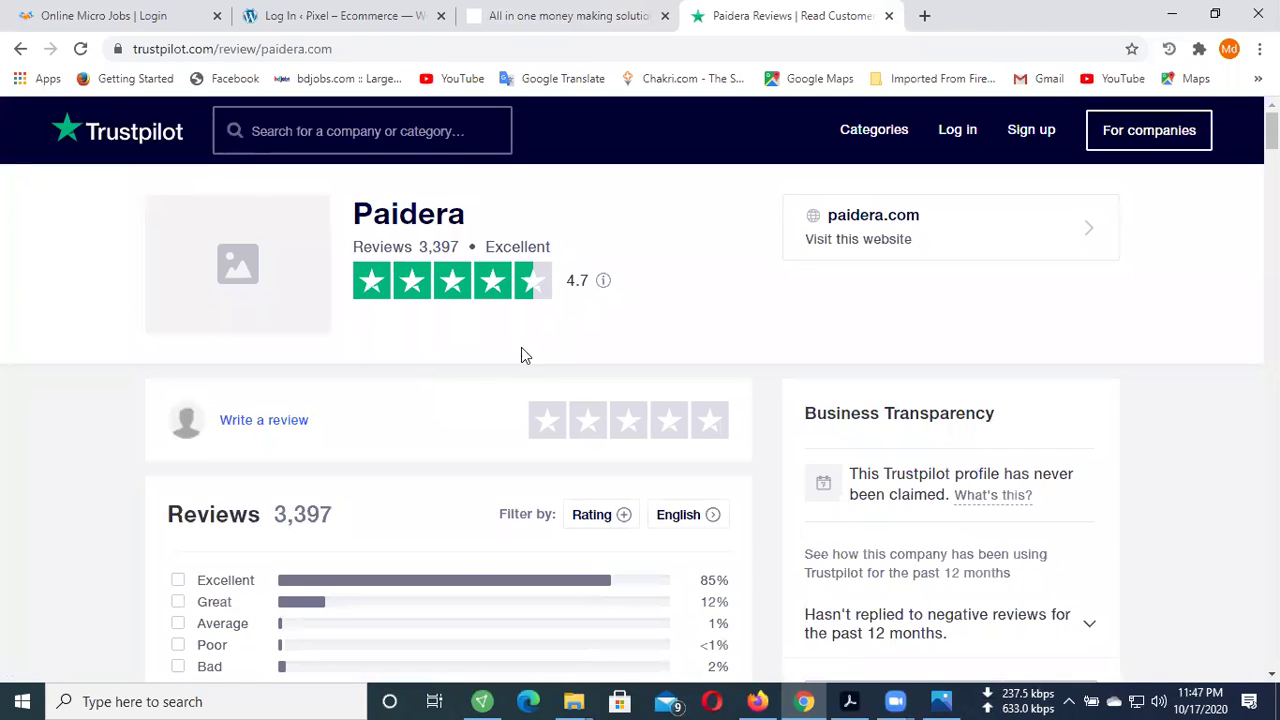
# - Read through the customer reviews on Paidera's Trustpilot page
pyautogui.scroll(-13, 521, 355)
pyautogui.scroll(-15, 309, 405)
pyautogui.scroll(-6, 309, 436)
pyautogui.scroll(3, 352, 374)
pyautogui.scroll(-9, 357, 391)
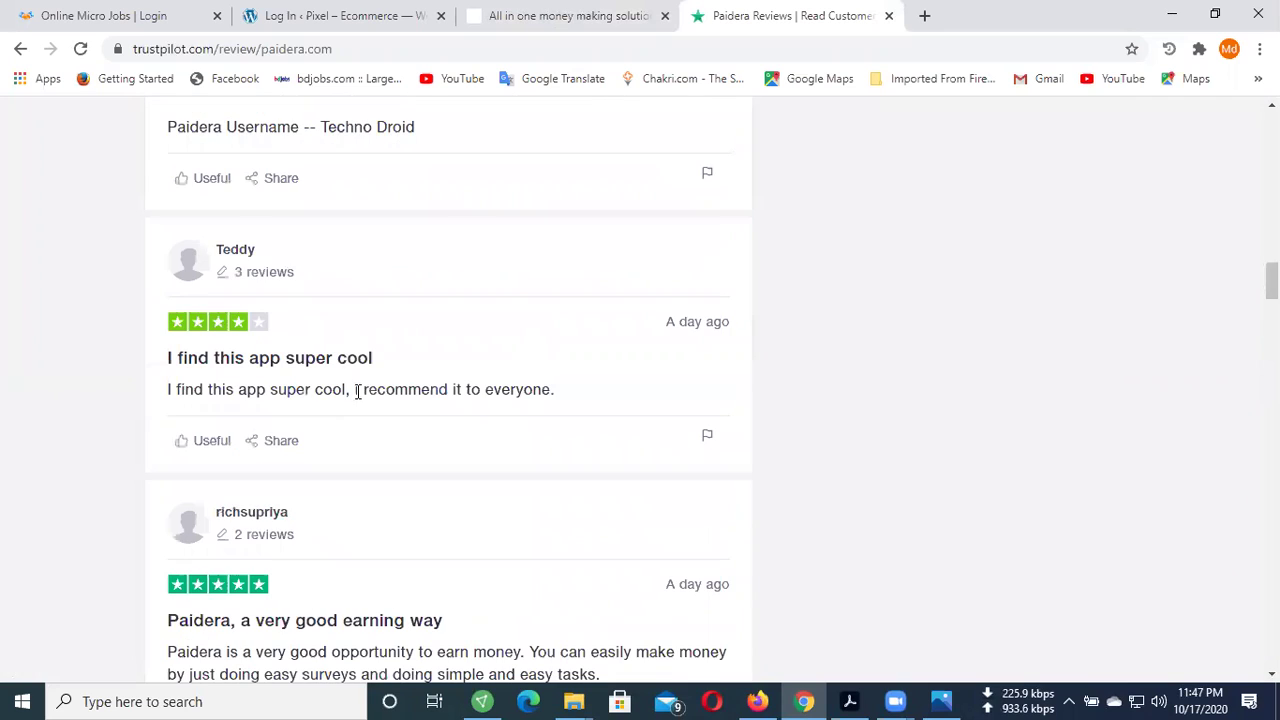
# - Switch back to the Paidera home page and open its list of paid surveys
pyautogui.click(540, 18)
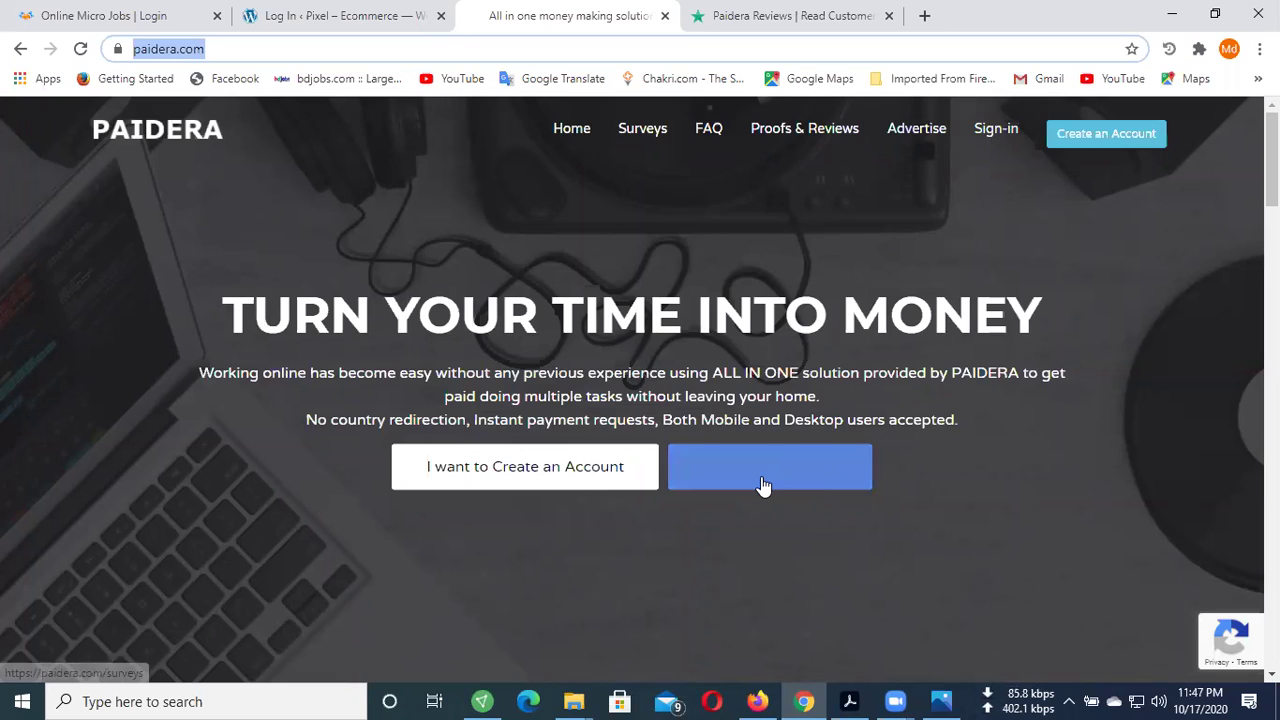
pyautogui.scroll(-1, 765, 487)
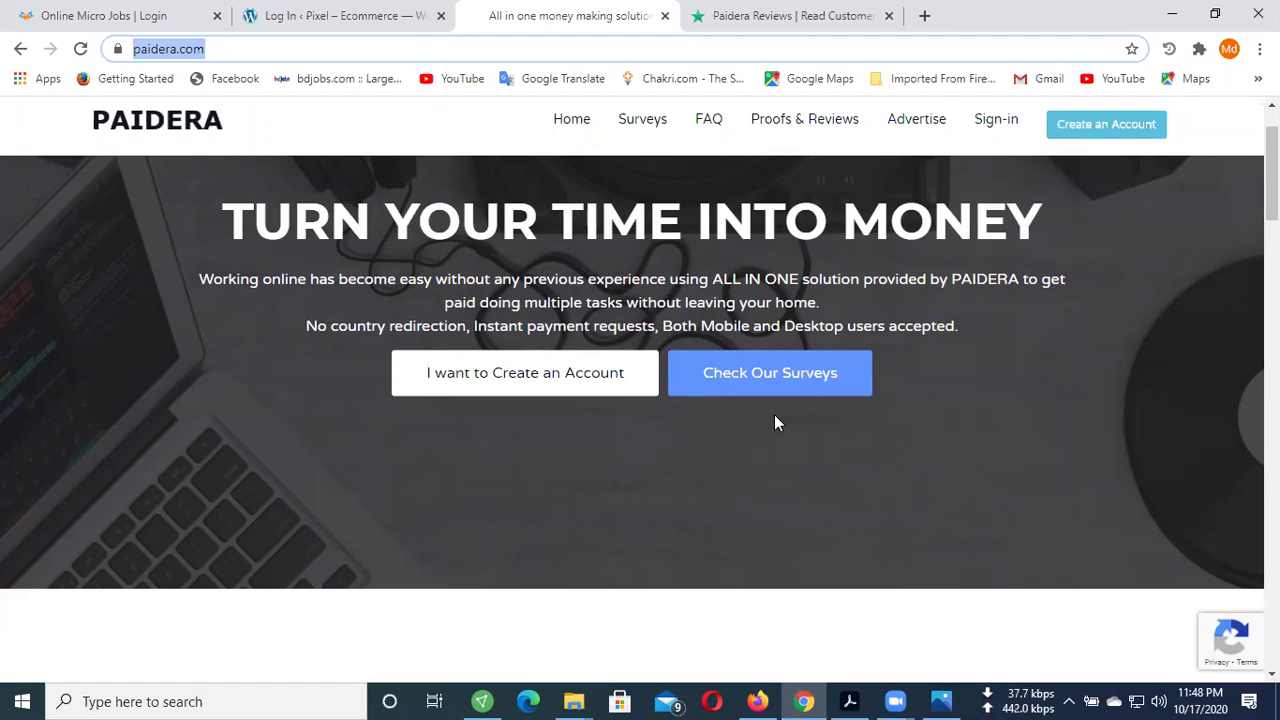
pyautogui.click(734, 396)
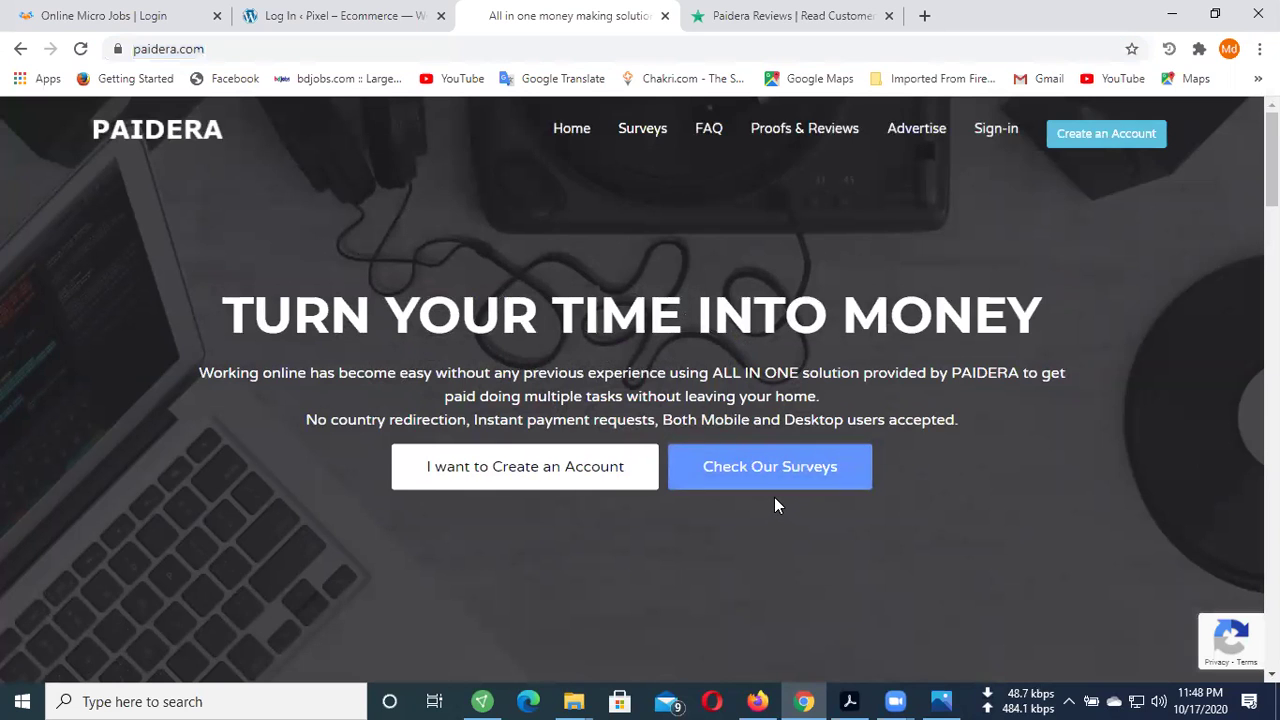
pyautogui.scroll(-2, 776, 500)
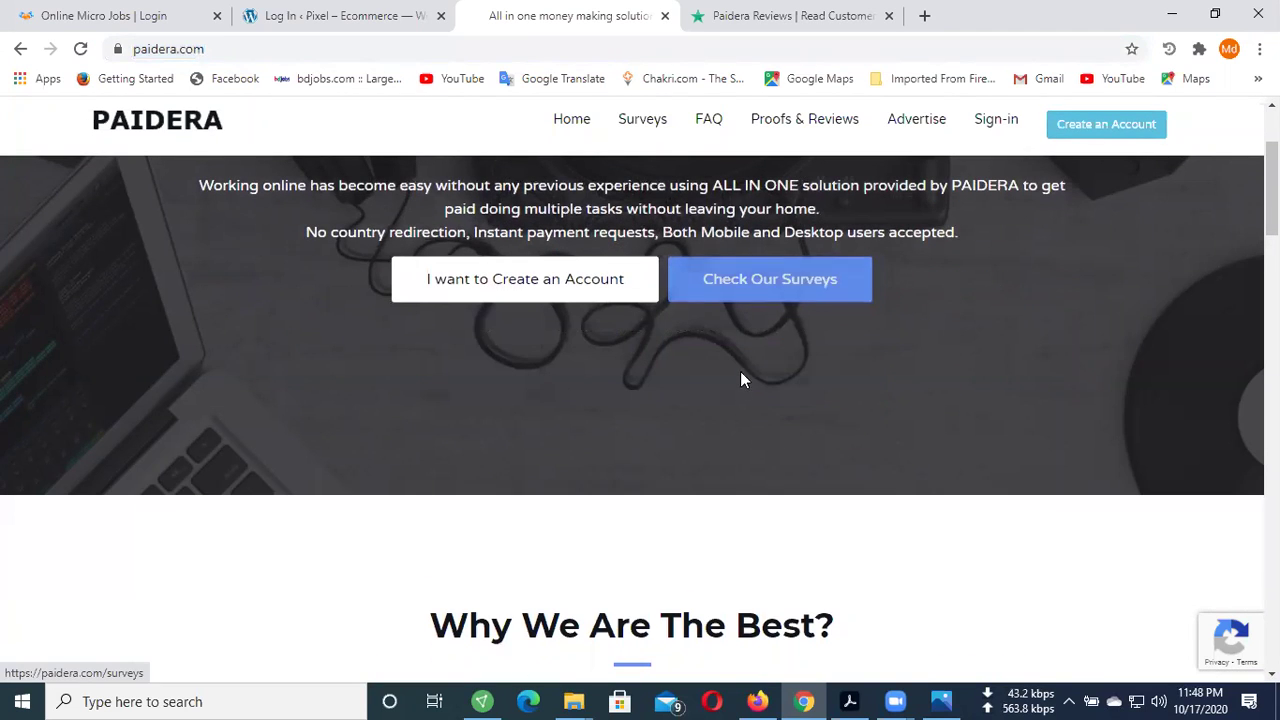
pyautogui.click(765, 298)
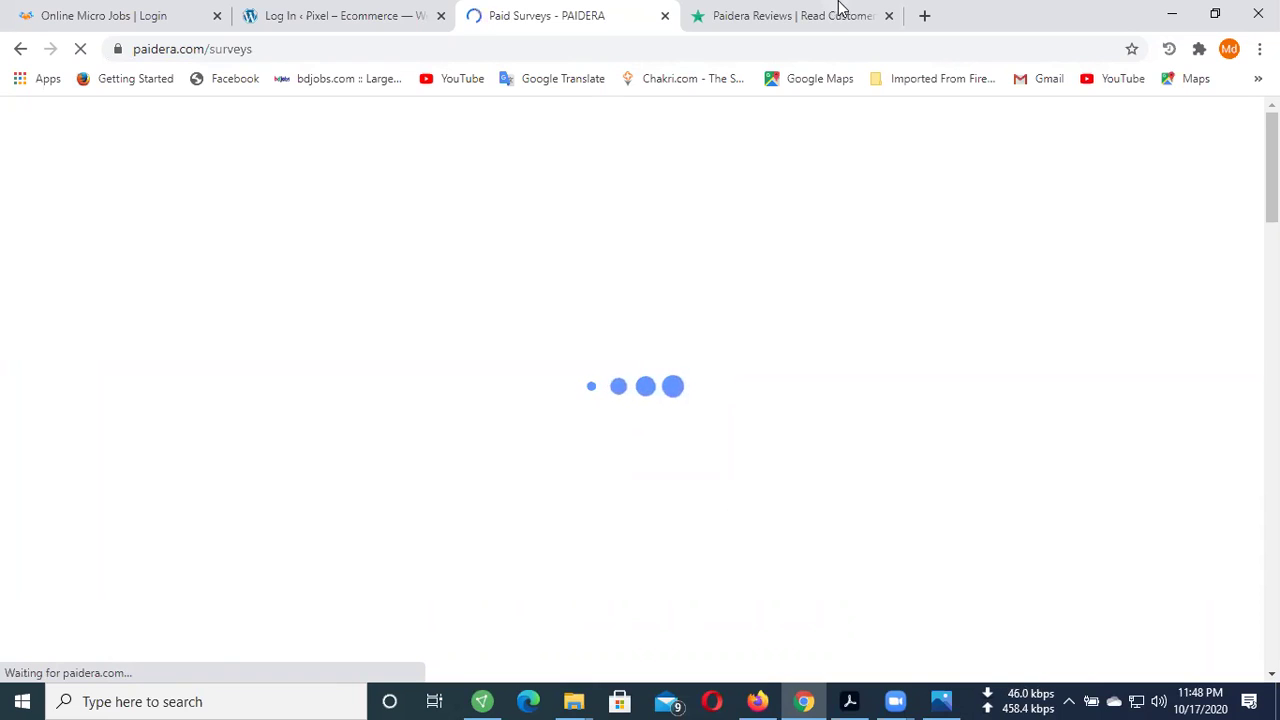
# - Open whoer.net in a new browser tab
pyautogui.click(926, 16)
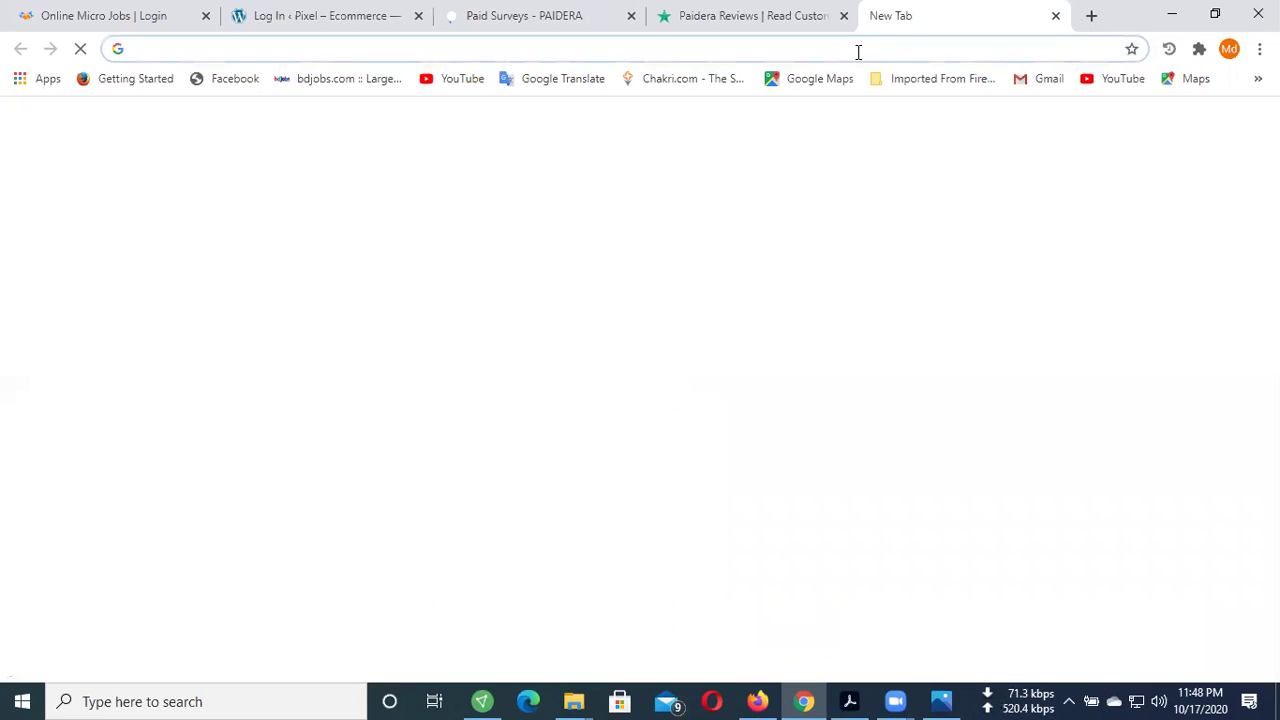
pyautogui.write('w')
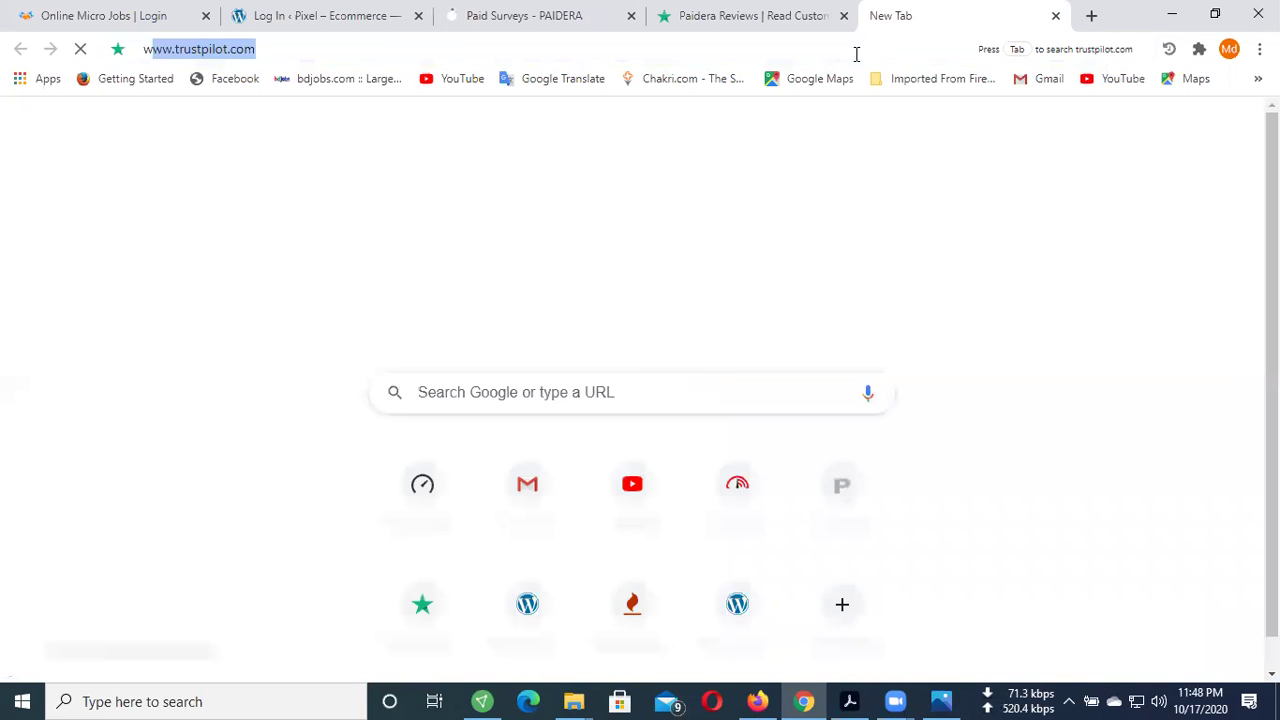
pyautogui.write('h')
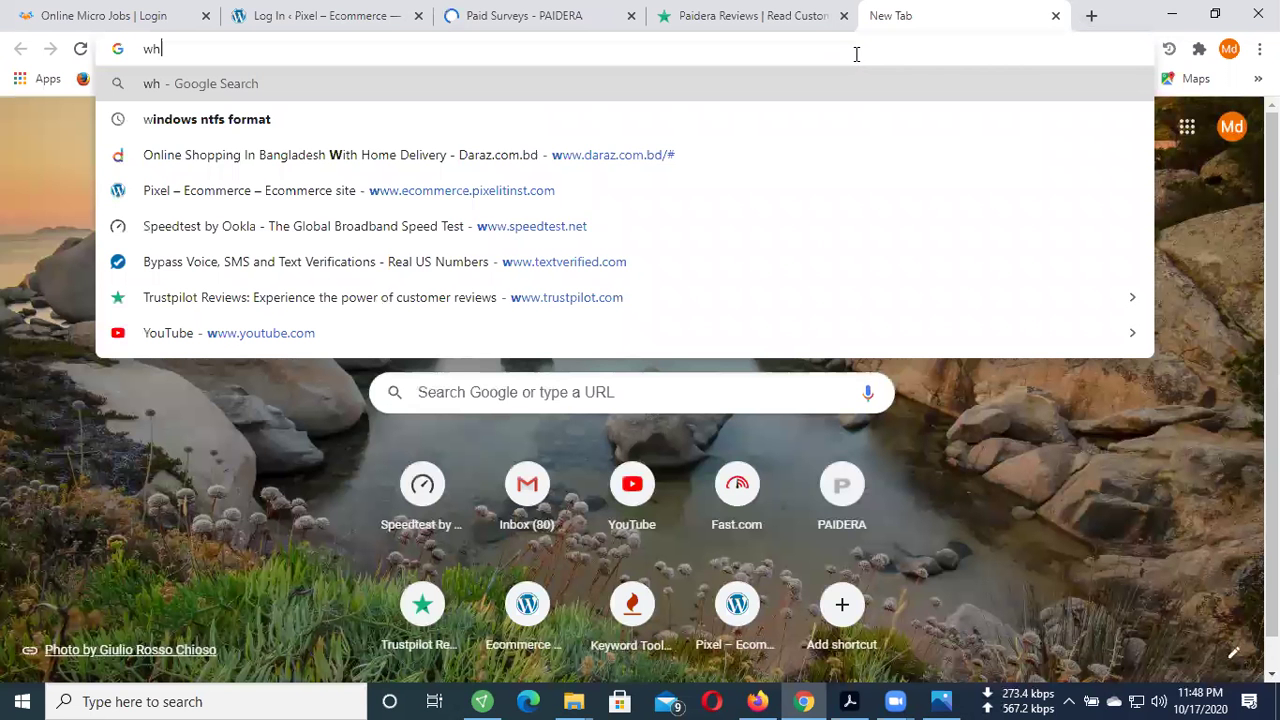
pyautogui.write('oer.')
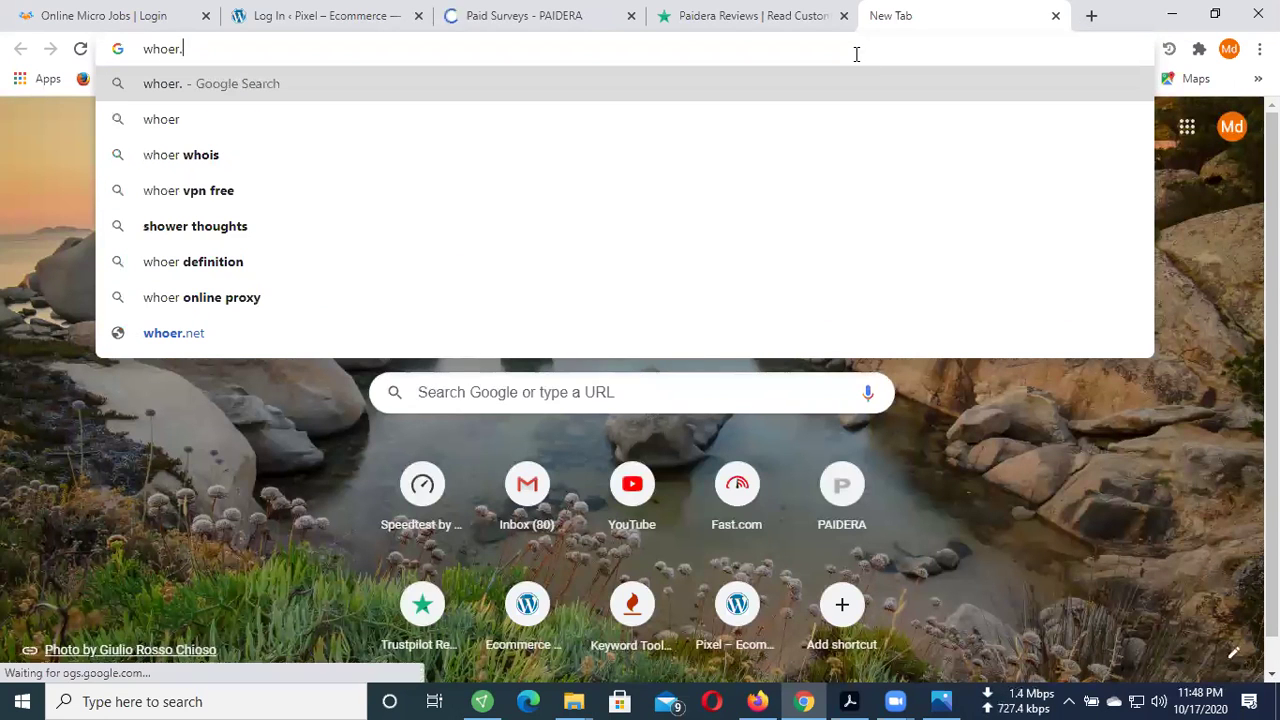
pyautogui.write('ne')
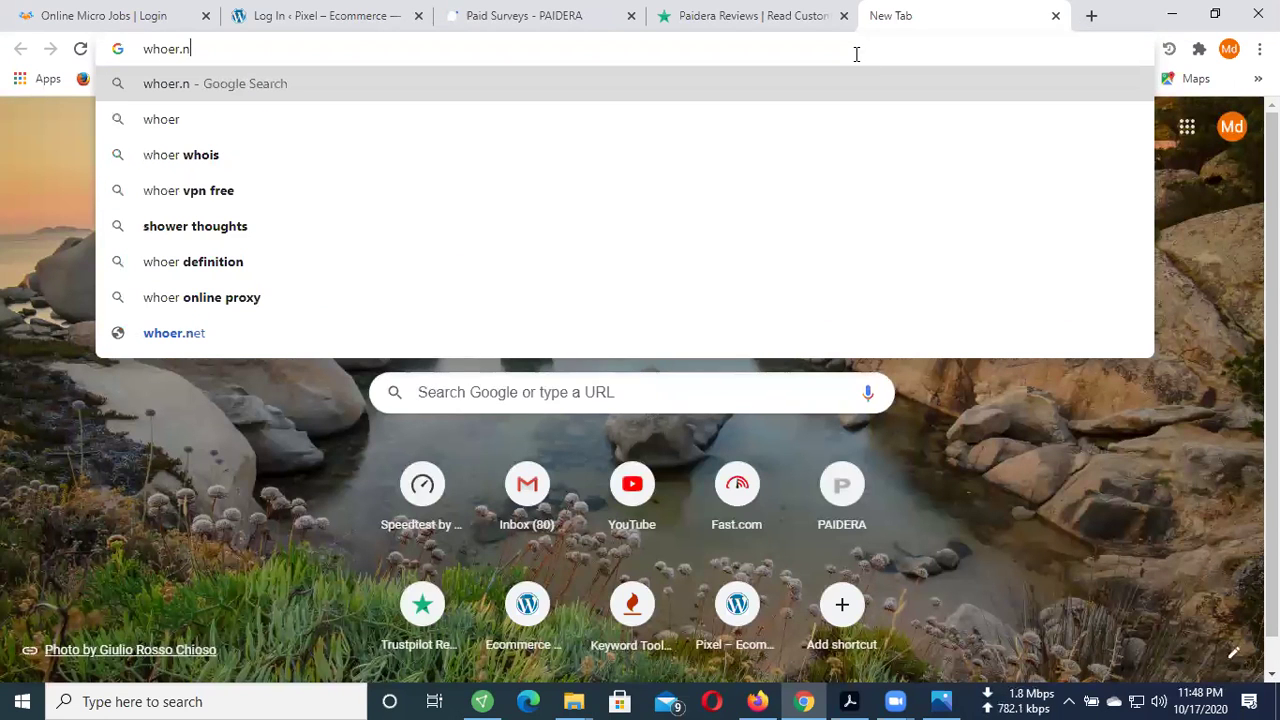
pyautogui.write('t')
pyautogui.press('Return')
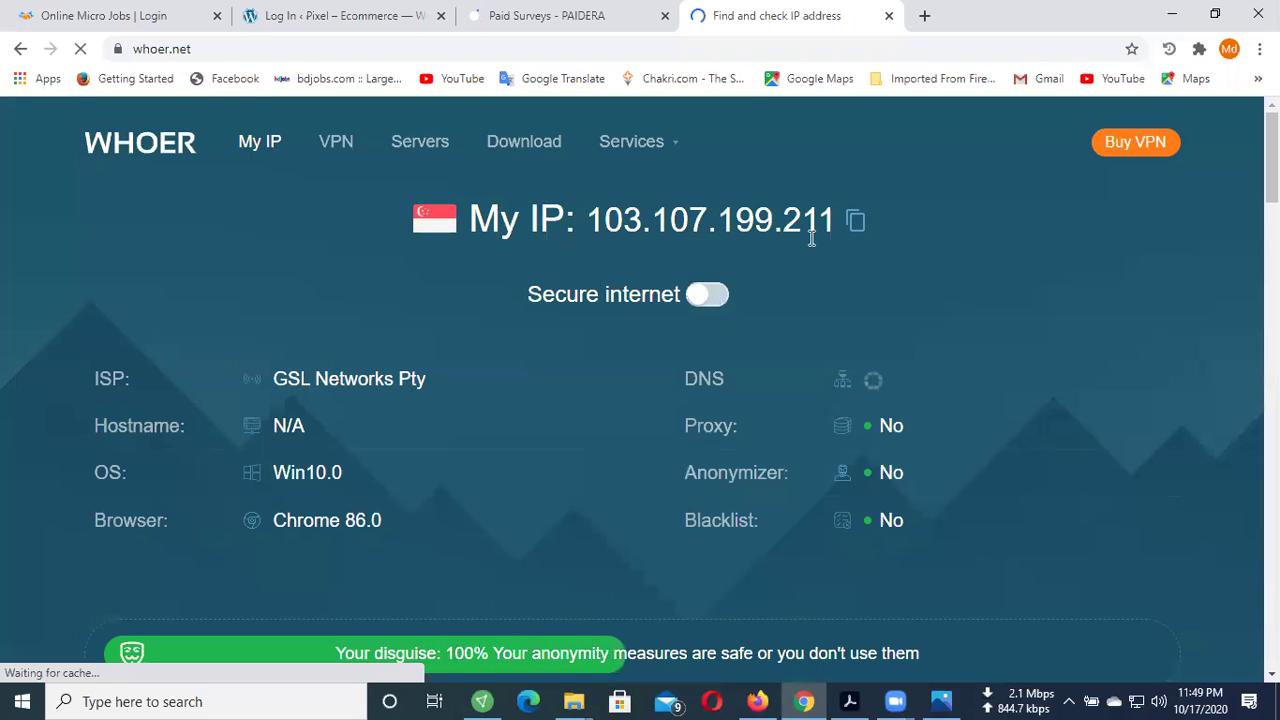
# - Highlight the public IP address on the whoer.net page, and clear the selection
pyautogui.moveTo(606, 222)
pyautogui.mouseDown()
pyautogui.moveTo(860, 232)
pyautogui.moveTo(625, 228)
pyautogui.mouseUp()
pyautogui.click(856, 222)
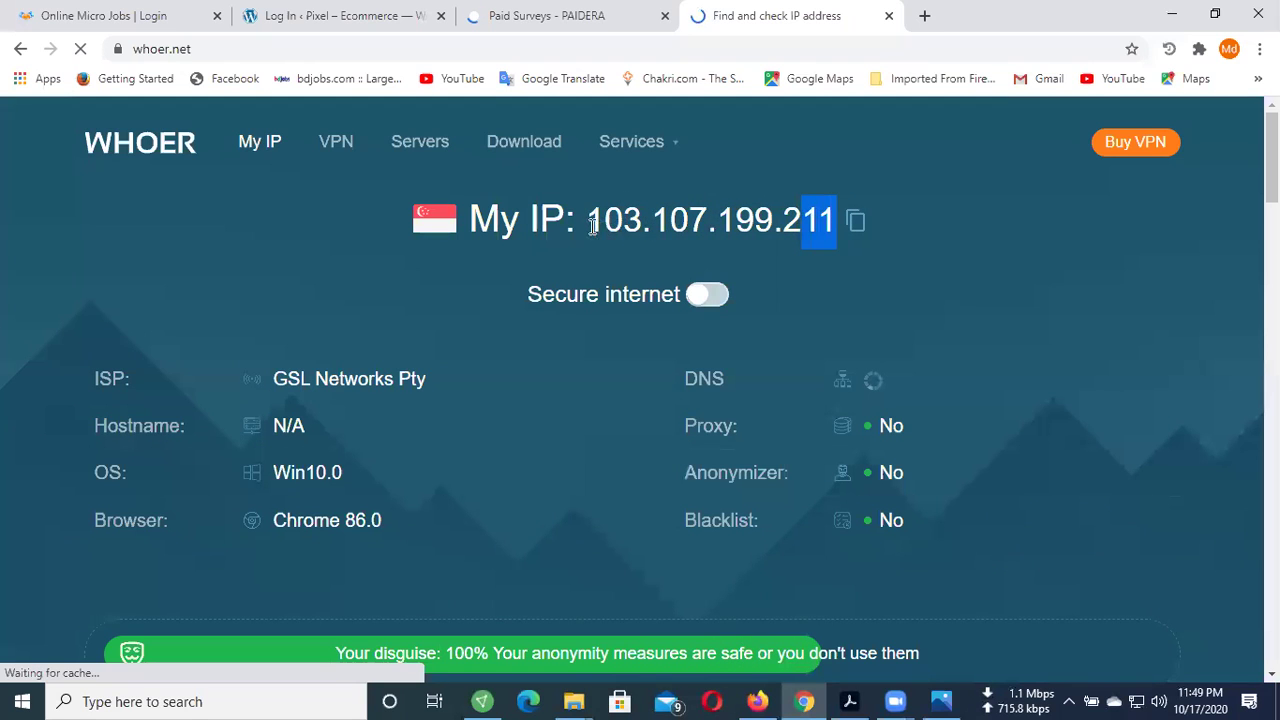
pyautogui.click(592, 226)
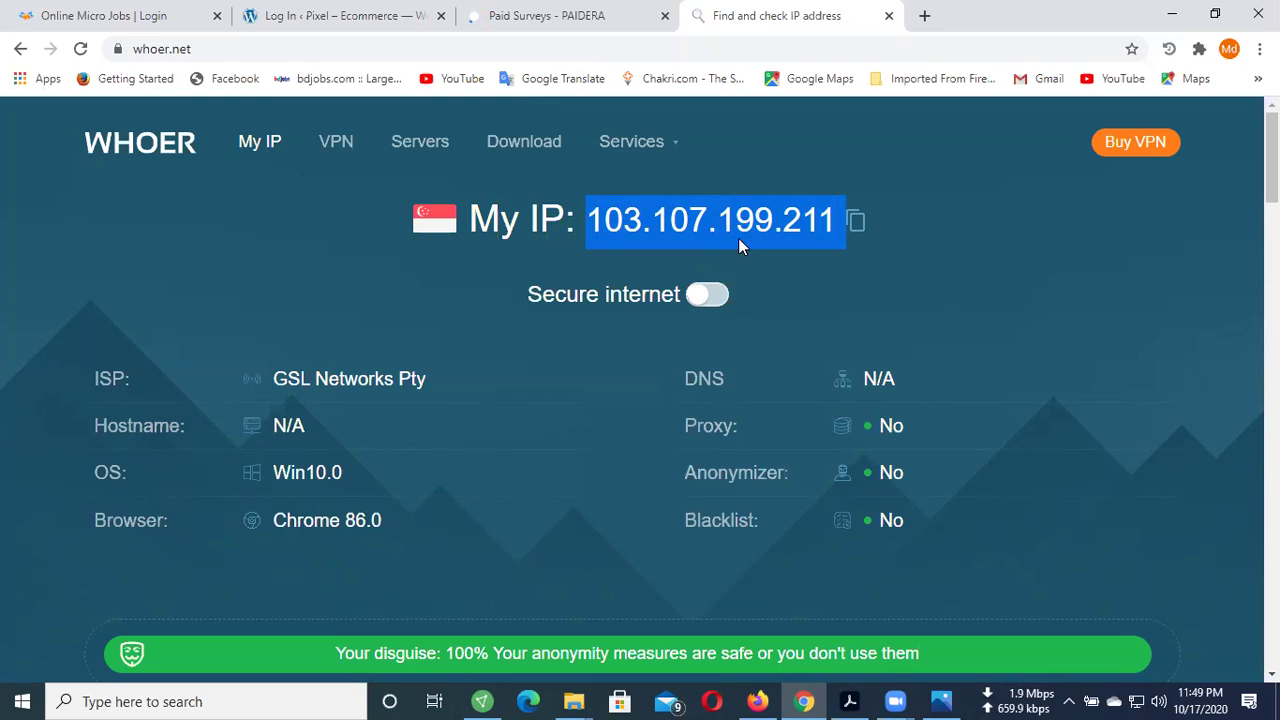
pyautogui.click(874, 286)
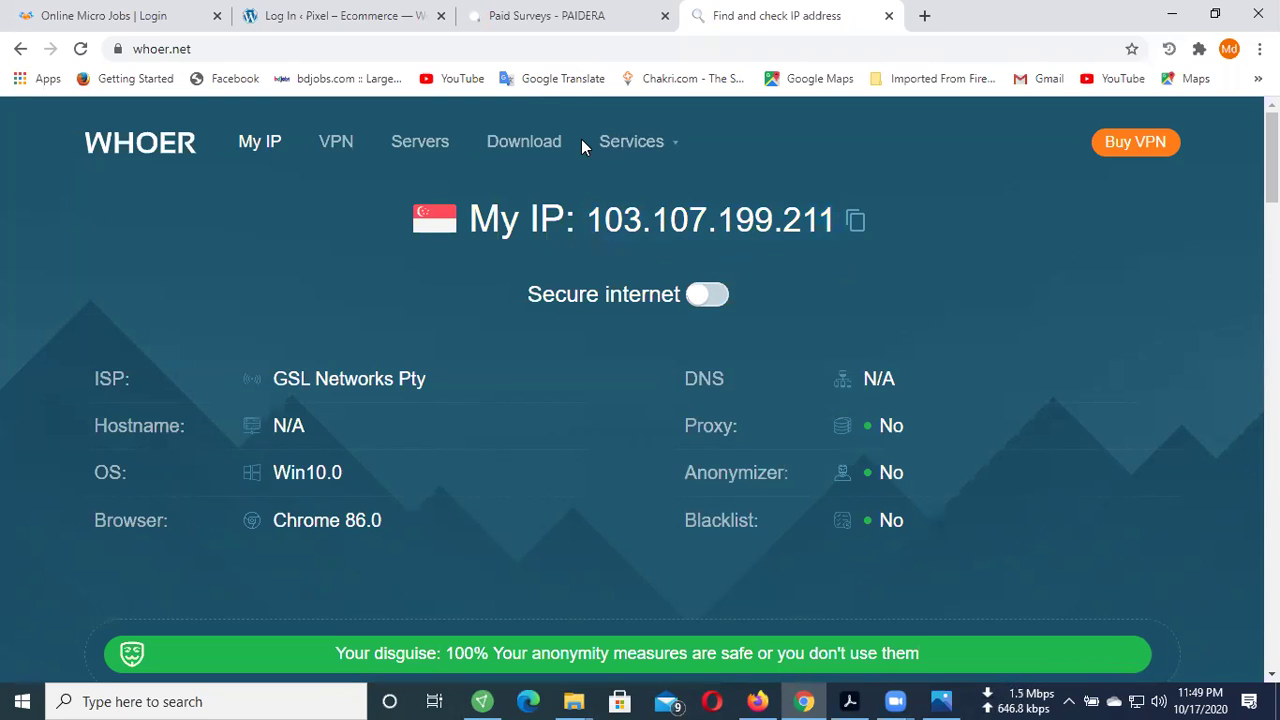
# - Return to the Paidera surveys page and look over the first rows of available surveys
pyautogui.click(563, 18)
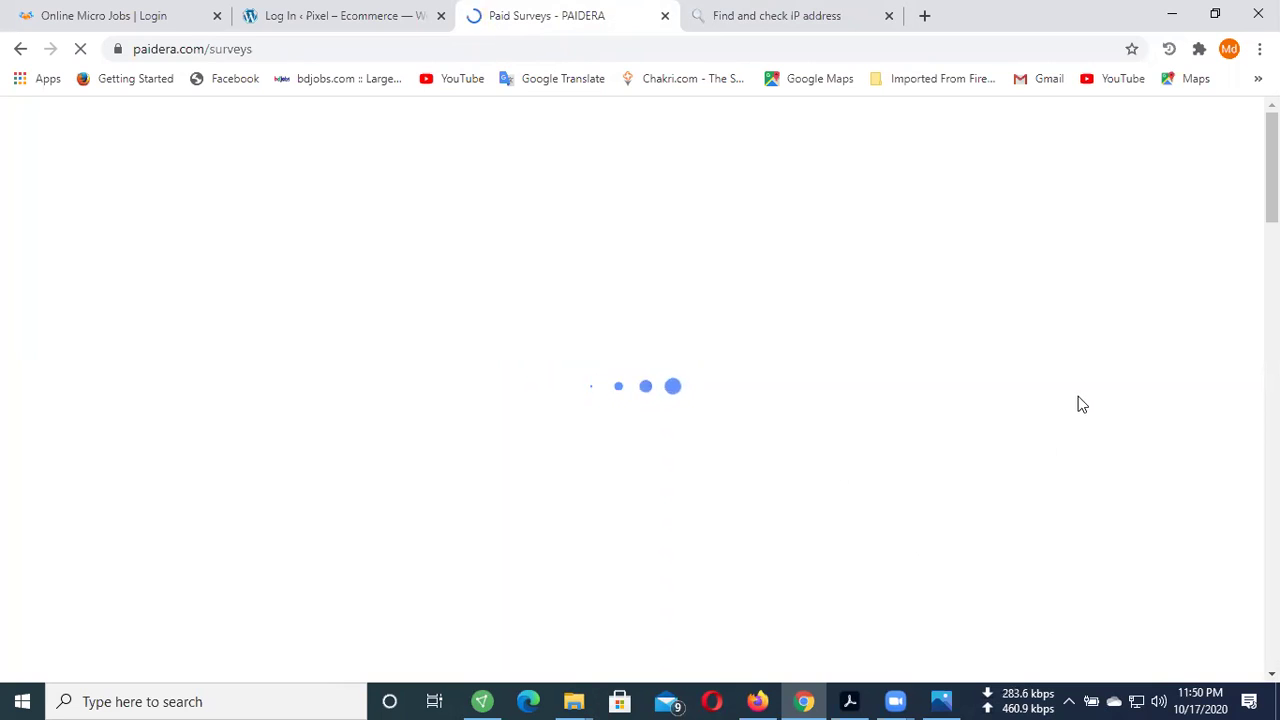
pyautogui.click(1260, 48)
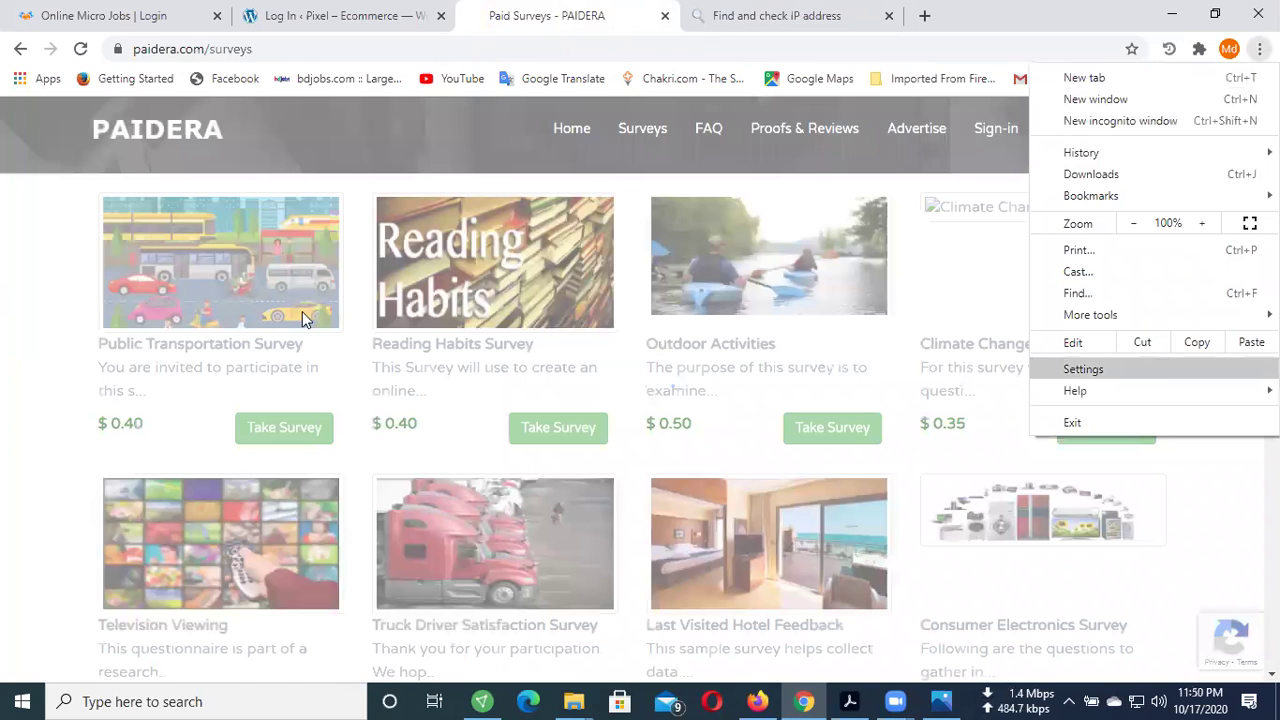
pyautogui.scroll(-2, 290, 308)
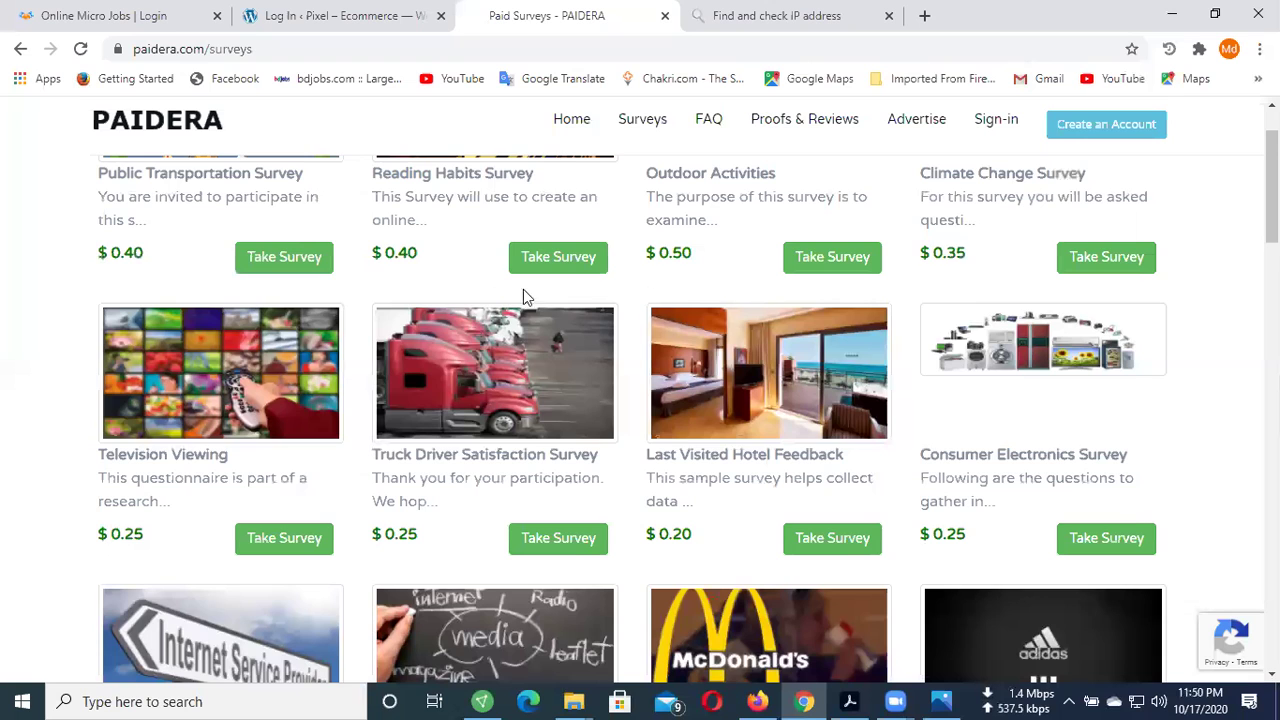
pyautogui.scroll(2, 523, 292)
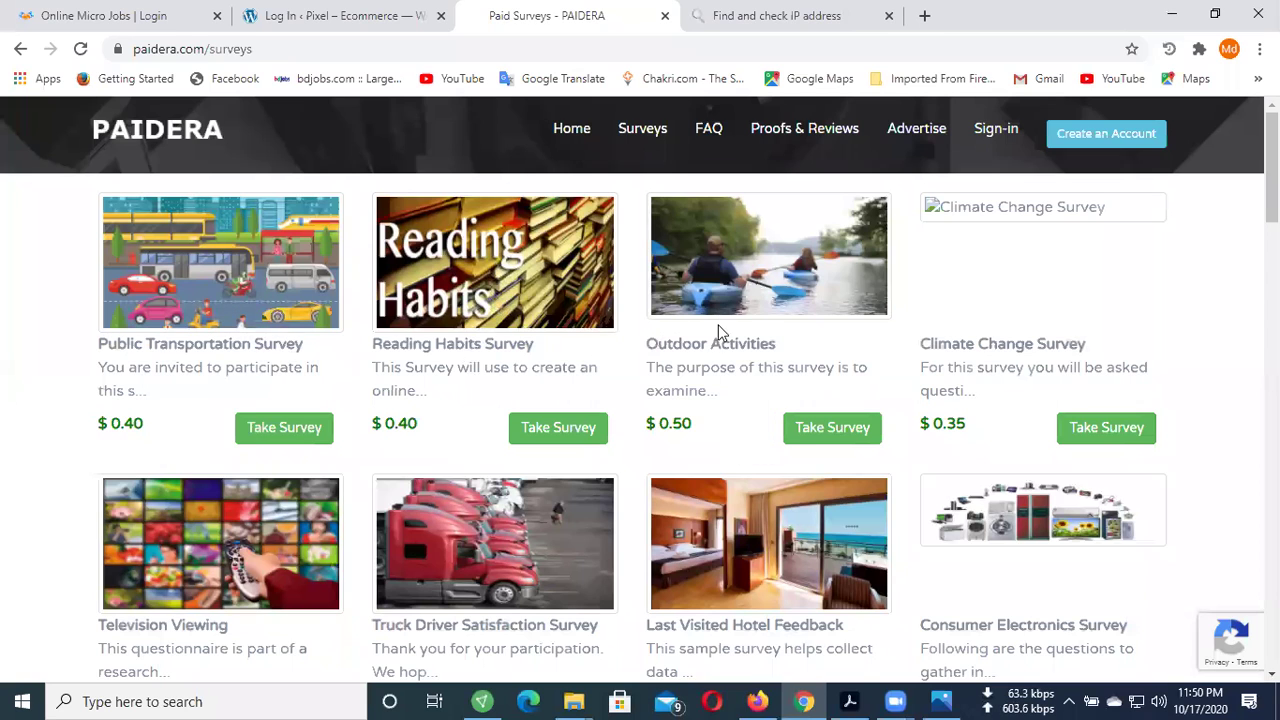
pyautogui.scroll(-2, 628, 390)
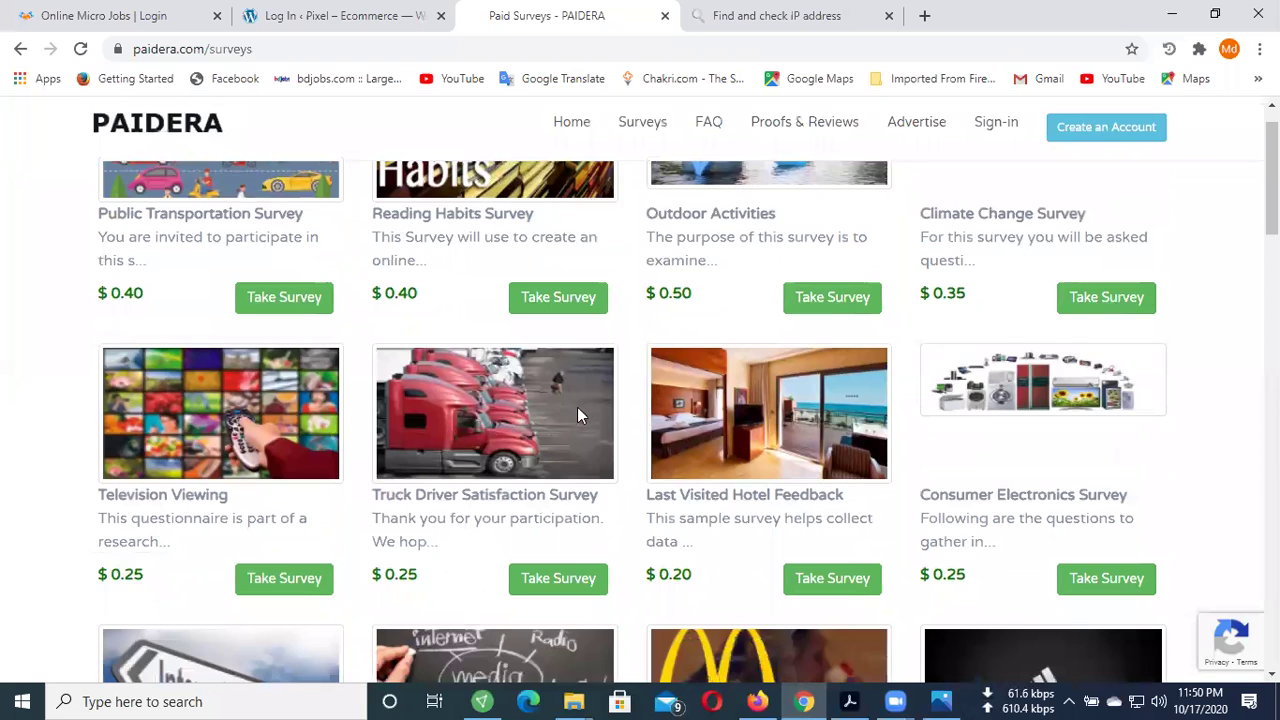
pyautogui.scroll(-3, 577, 410)
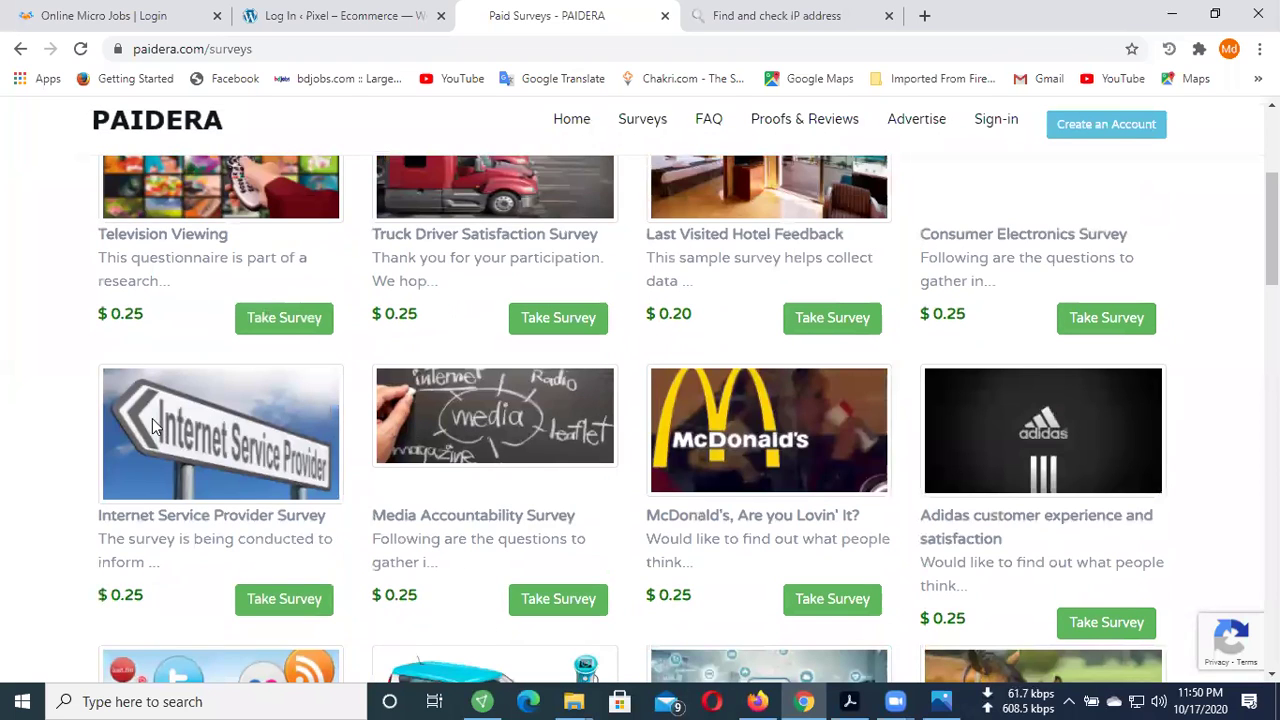
pyautogui.scroll(3, 104, 425)
# - Highlight the reward amount of the Public Transportation Survey, and clear the selection
pyautogui.moveTo(98, 424); pyautogui.dragTo(140, 433)
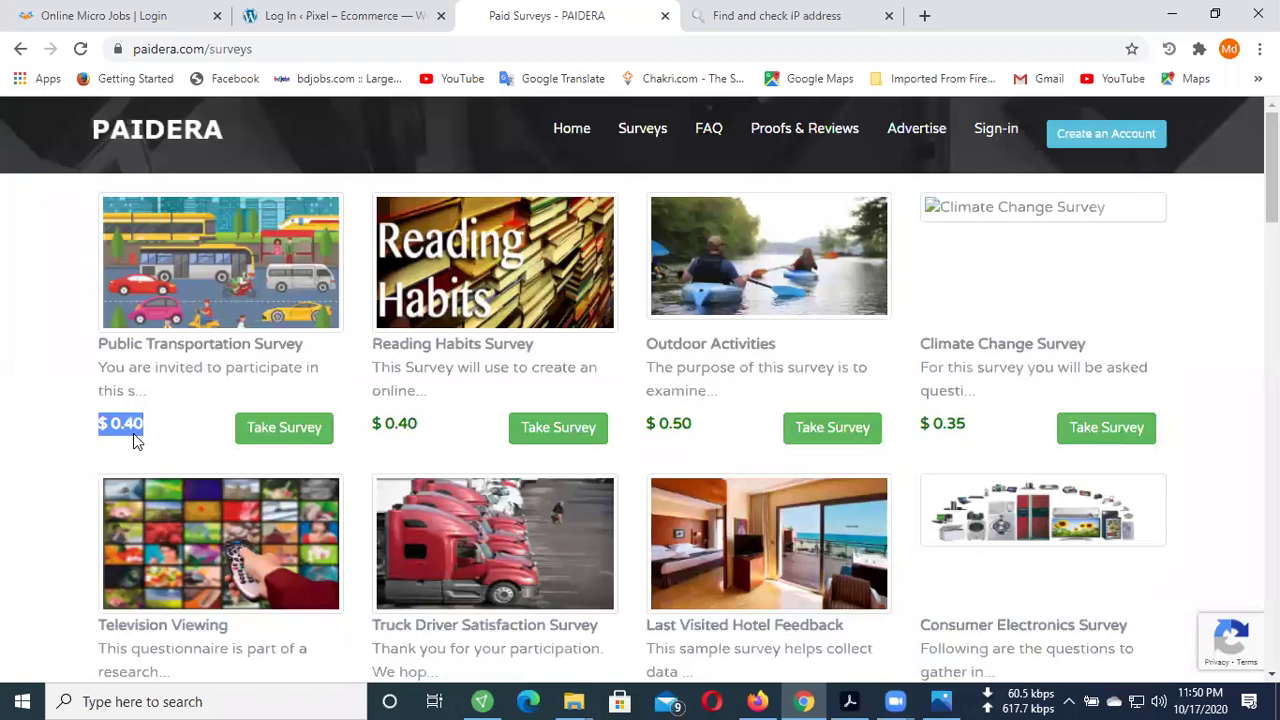
pyautogui.click(163, 433)
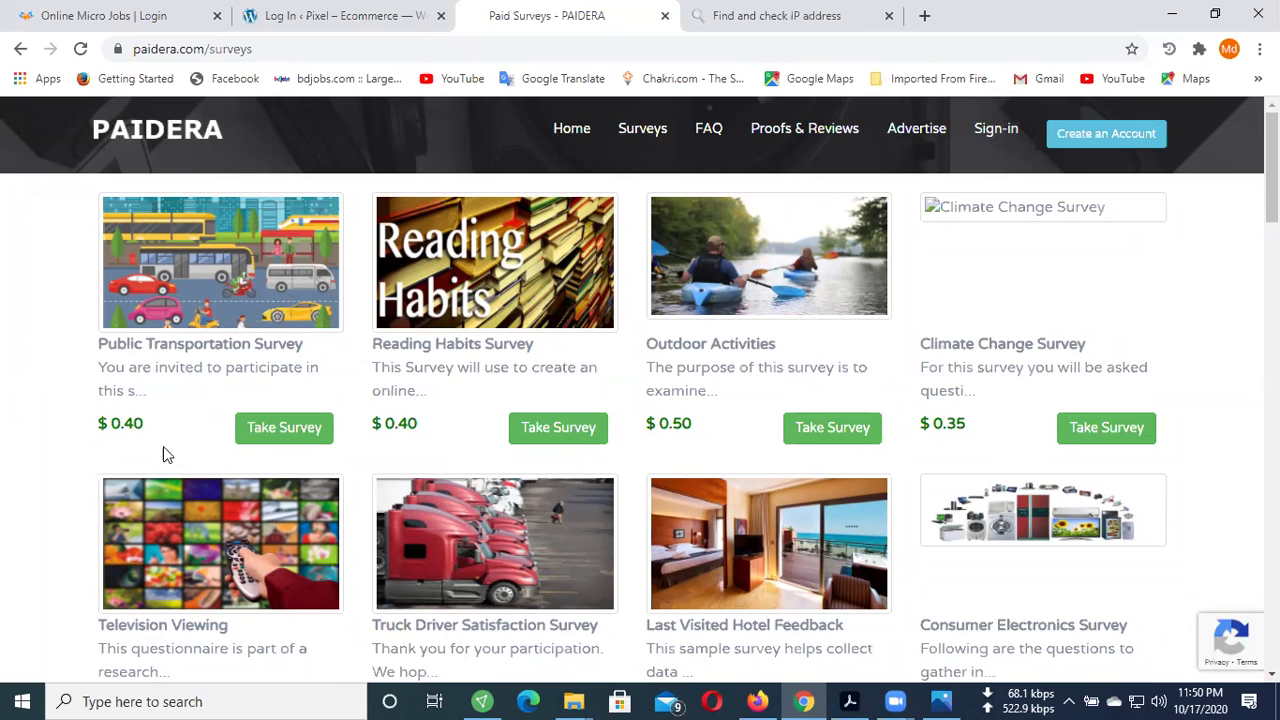
pyautogui.moveTo(145, 428); pyautogui.dragTo(115, 426)
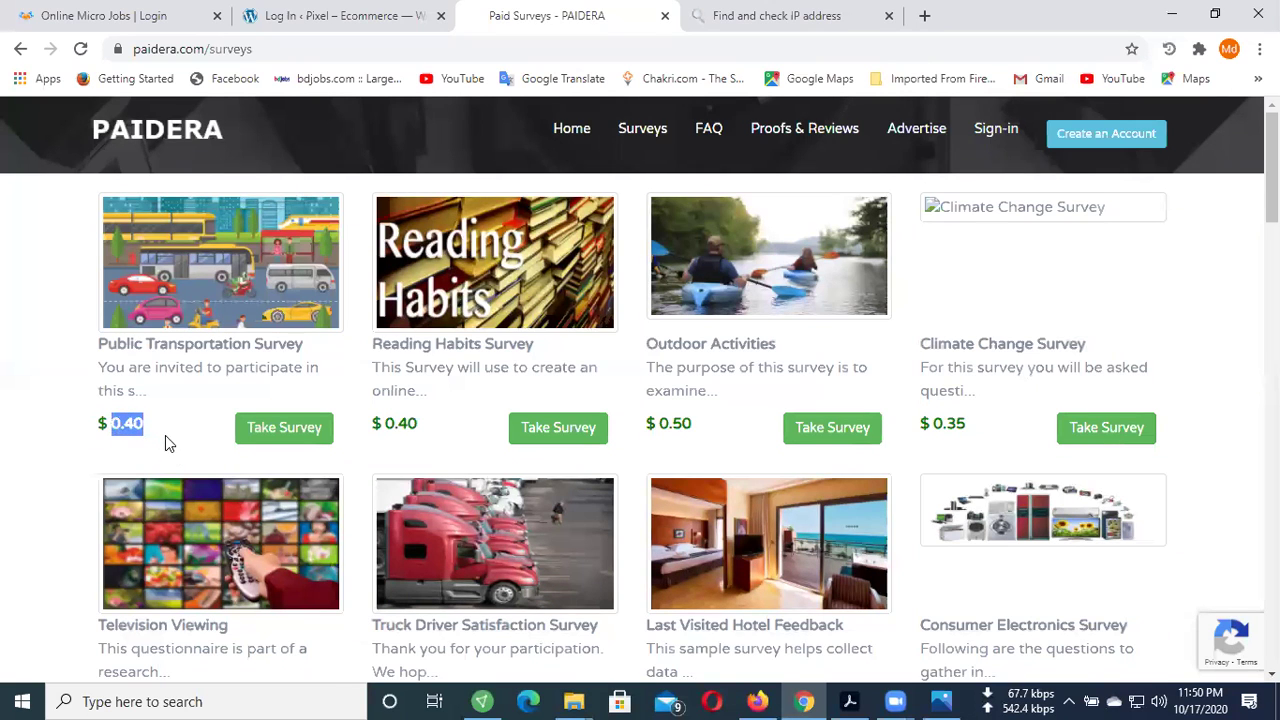
pyautogui.click(151, 435)
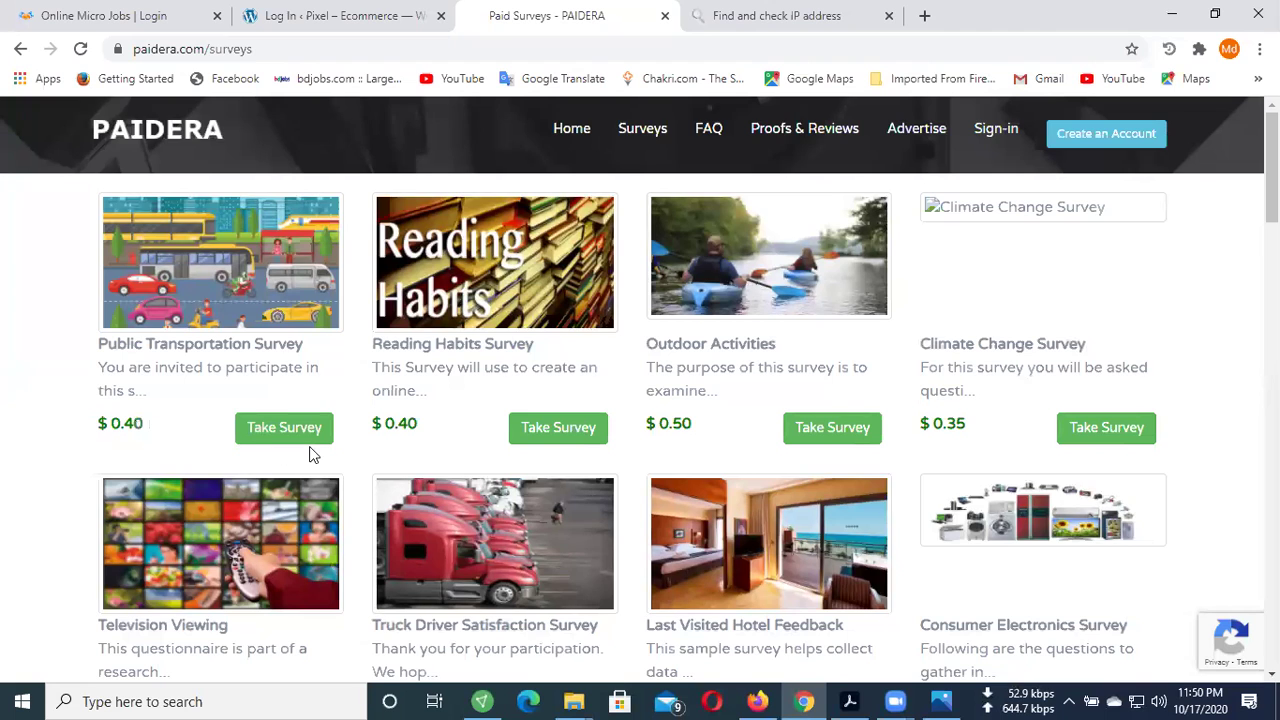
# - Examine the rewards offered for the surveys further down the list, and return to the start of the list
pyautogui.scroll(-2, 314, 453)
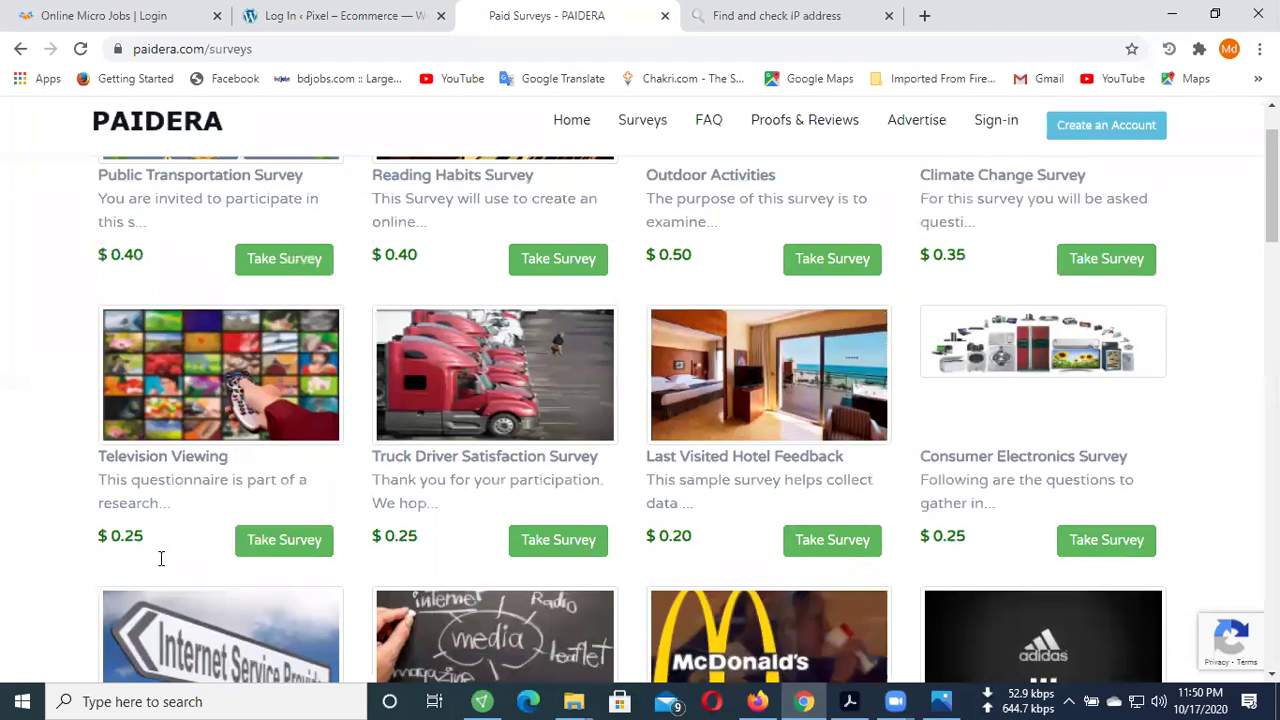
pyautogui.scroll(-4, 532, 525)
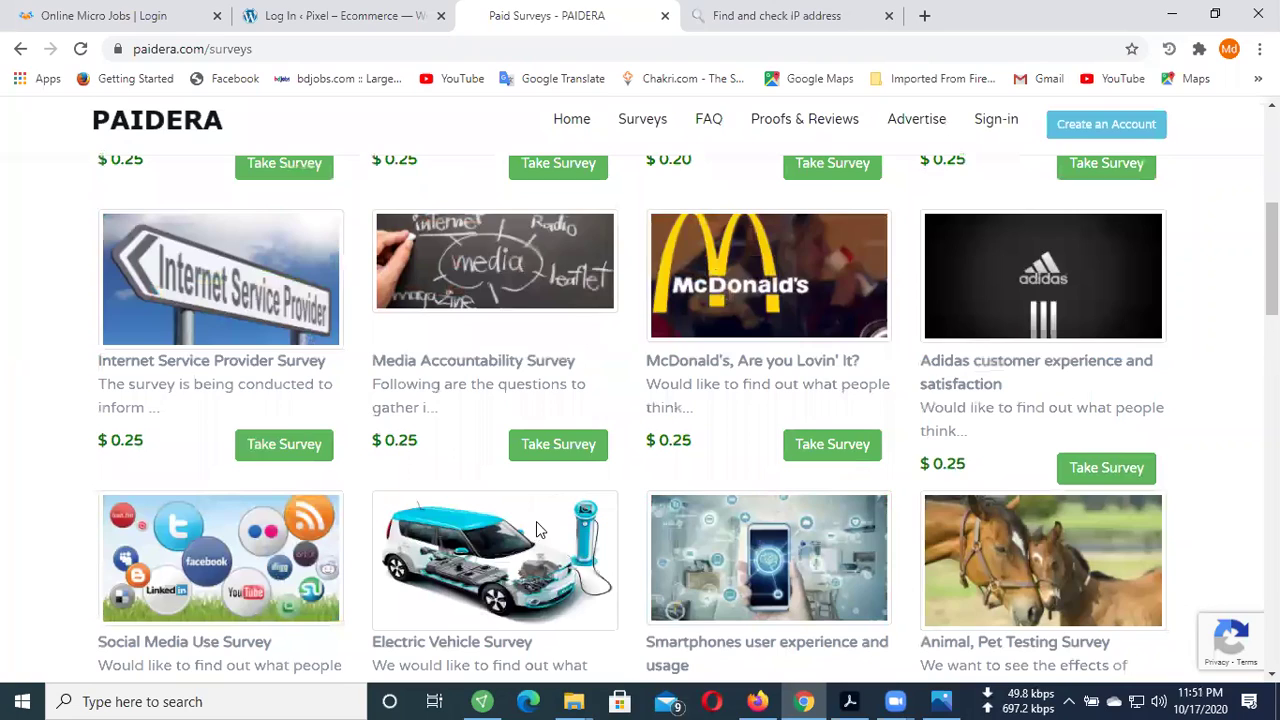
pyautogui.scroll(-5, 538, 527)
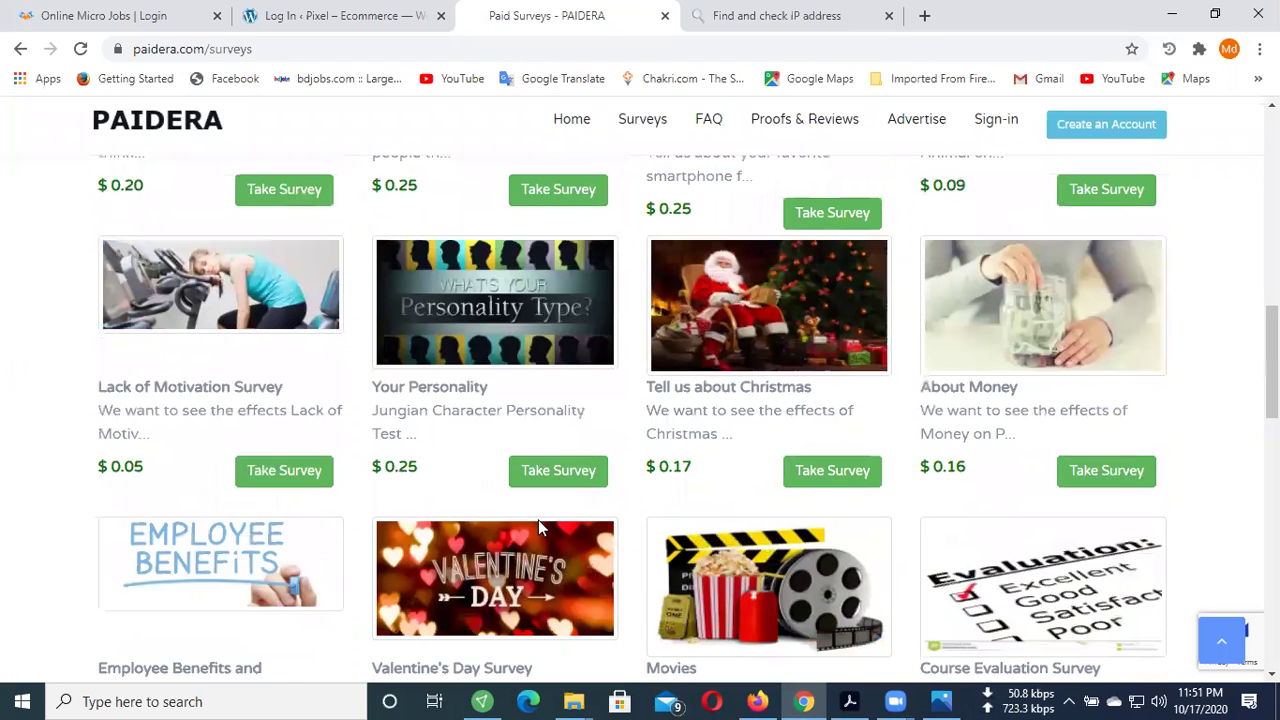
pyautogui.scroll(10, 538, 519)
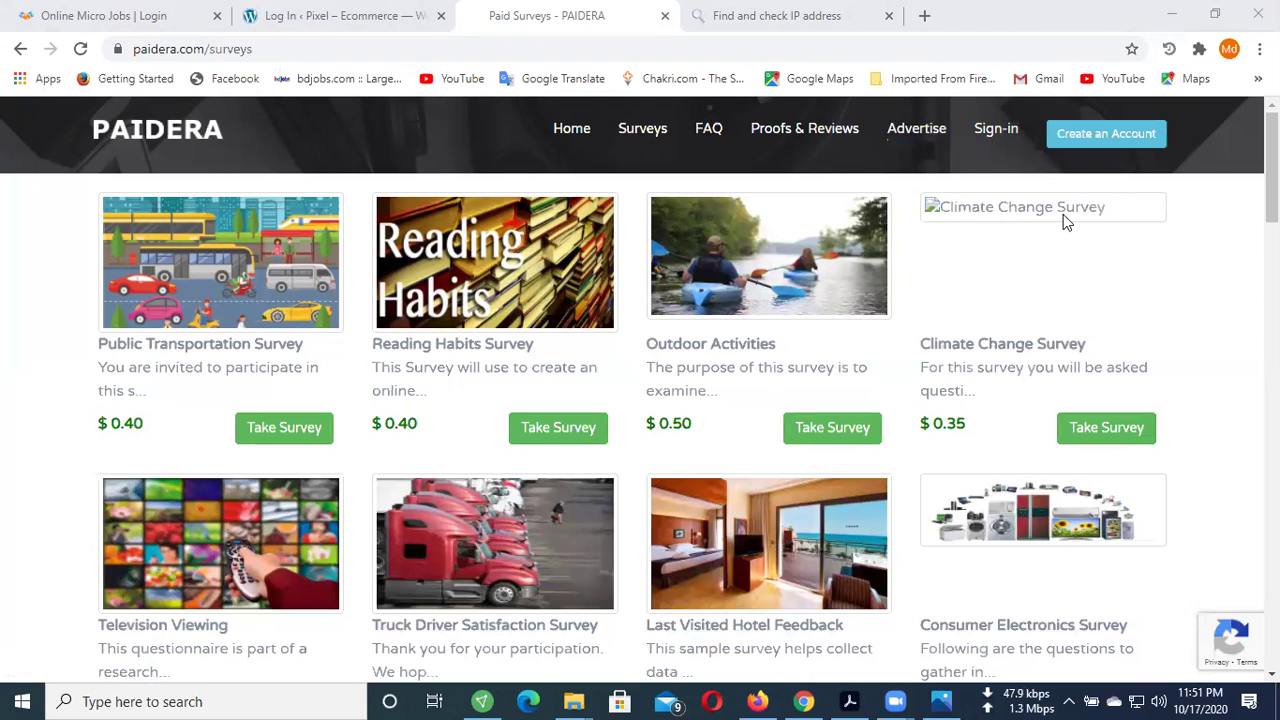
pyautogui.click(1105, 143)
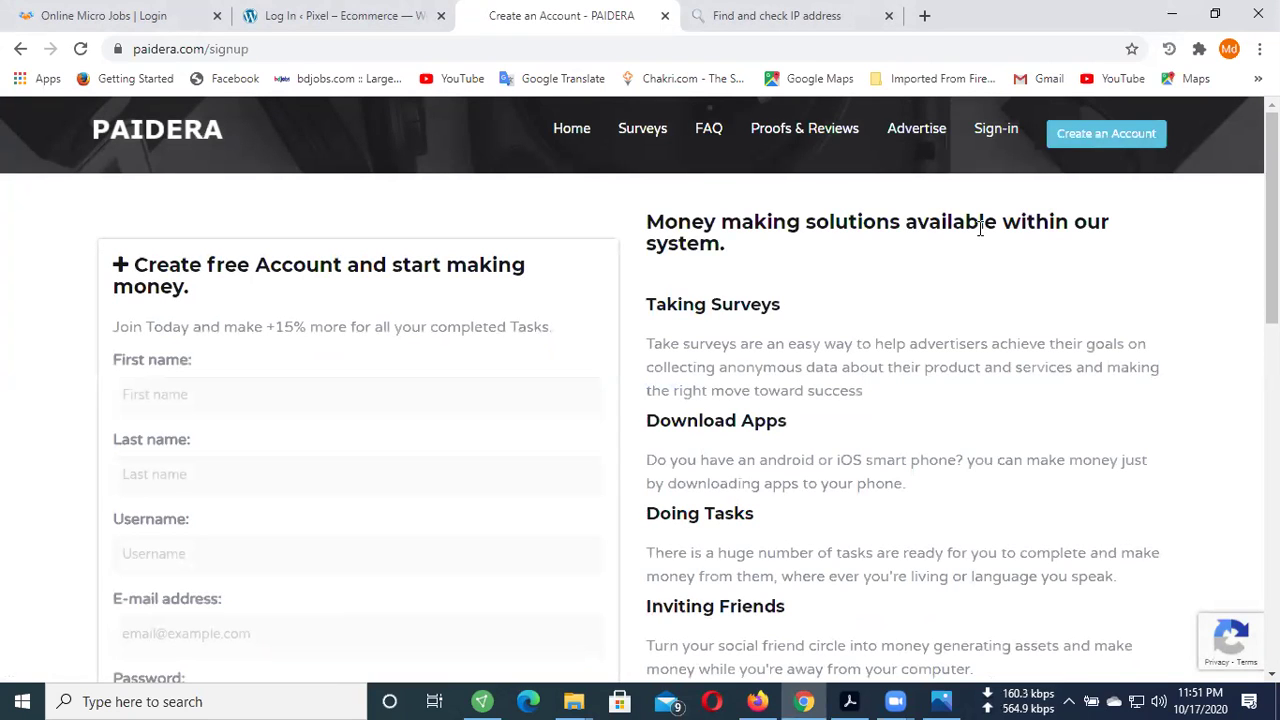
pyautogui.click(380, 394)
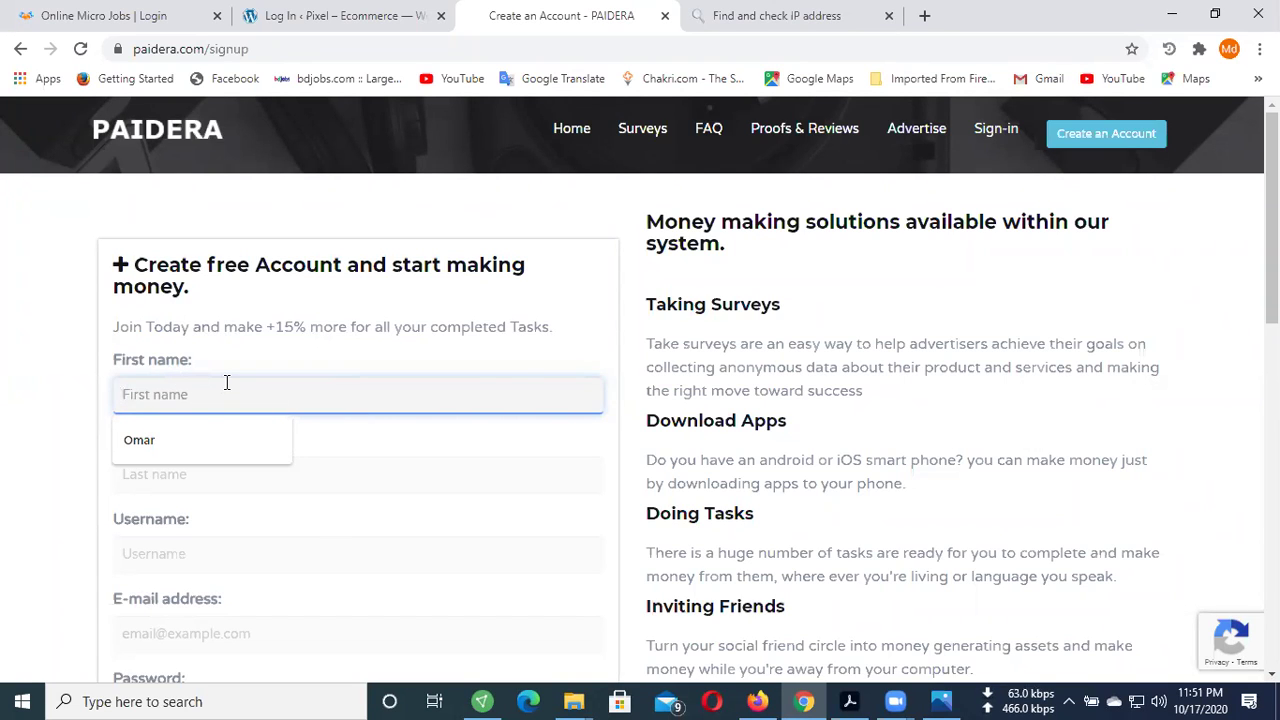
pyautogui.click(194, 439)
pyautogui.click(208, 469)
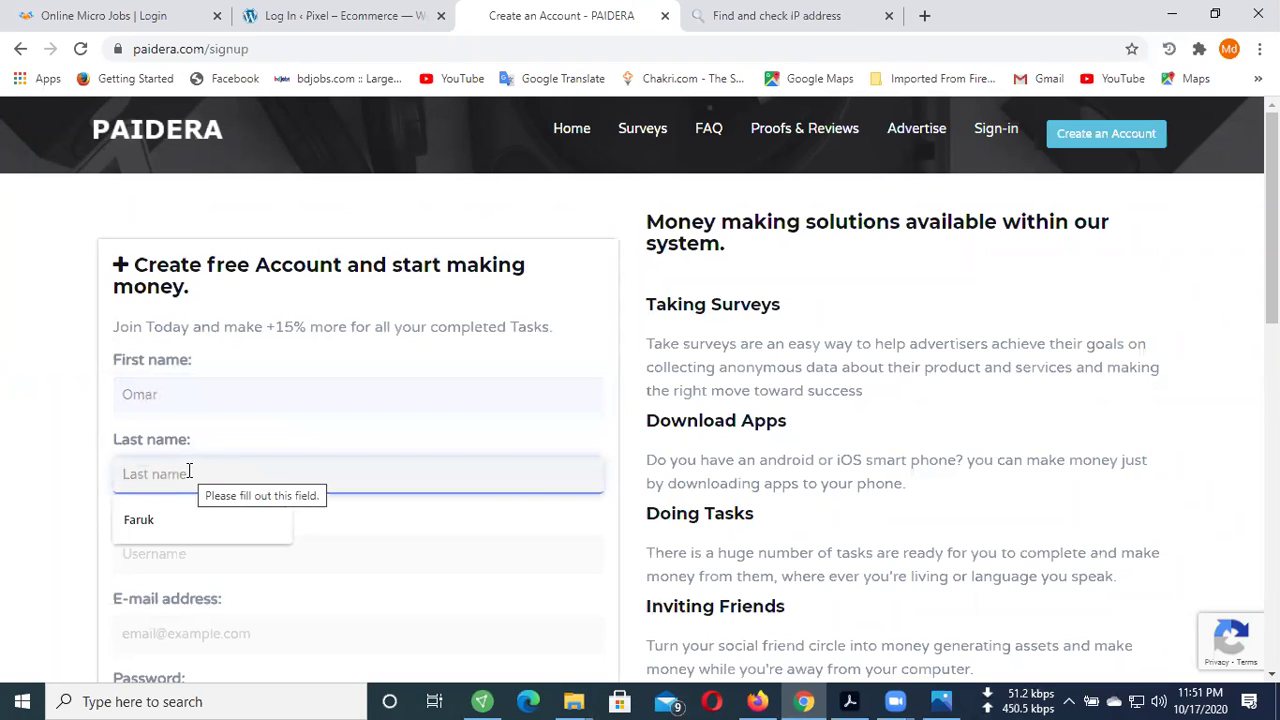
pyautogui.write('Faruk')
pyautogui.scroll(-3, 189, 470)
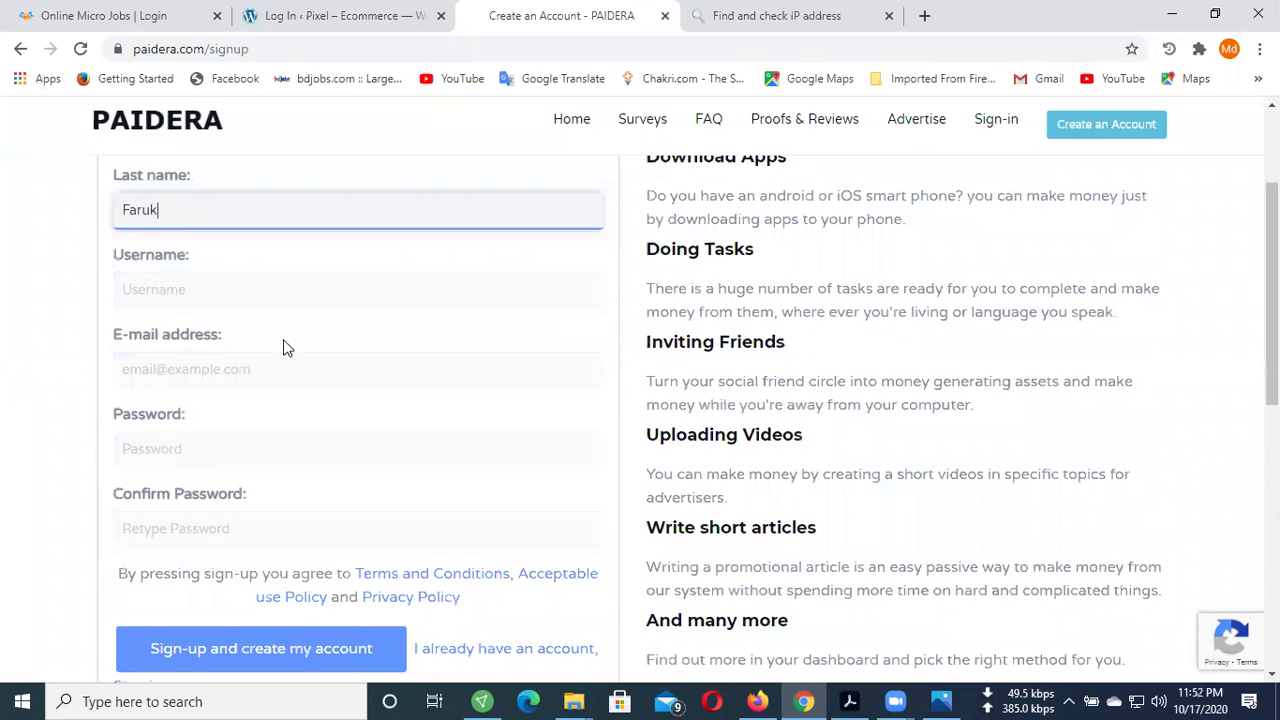
# - Fill in the username and e-mail address on the sign-up form, and highlight the entered e-mail
pyautogui.click(271, 288)
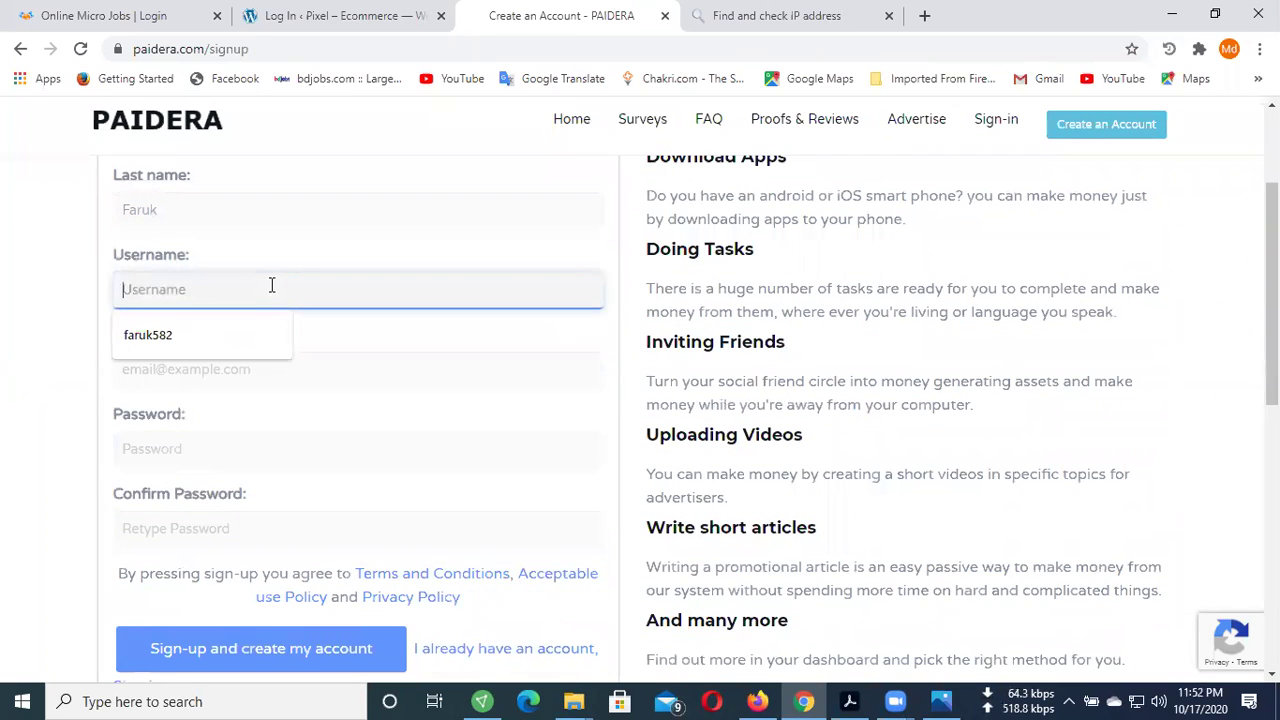
pyautogui.click(252, 333)
pyautogui.click(231, 359)
pyautogui.click(206, 433)
pyautogui.moveTo(285, 370); pyautogui.dragTo(104, 384)
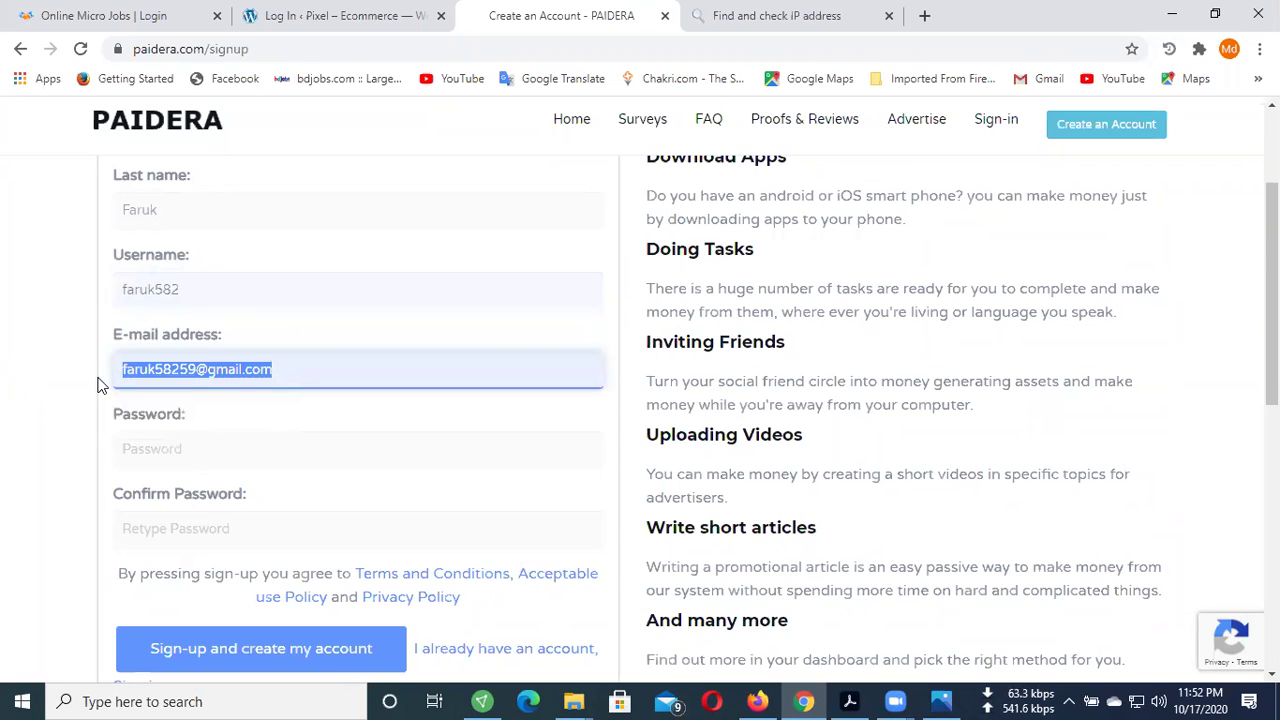
# - Enter and confirm the account password on the sign-up form, and submit it to create the account
pyautogui.click(224, 452)
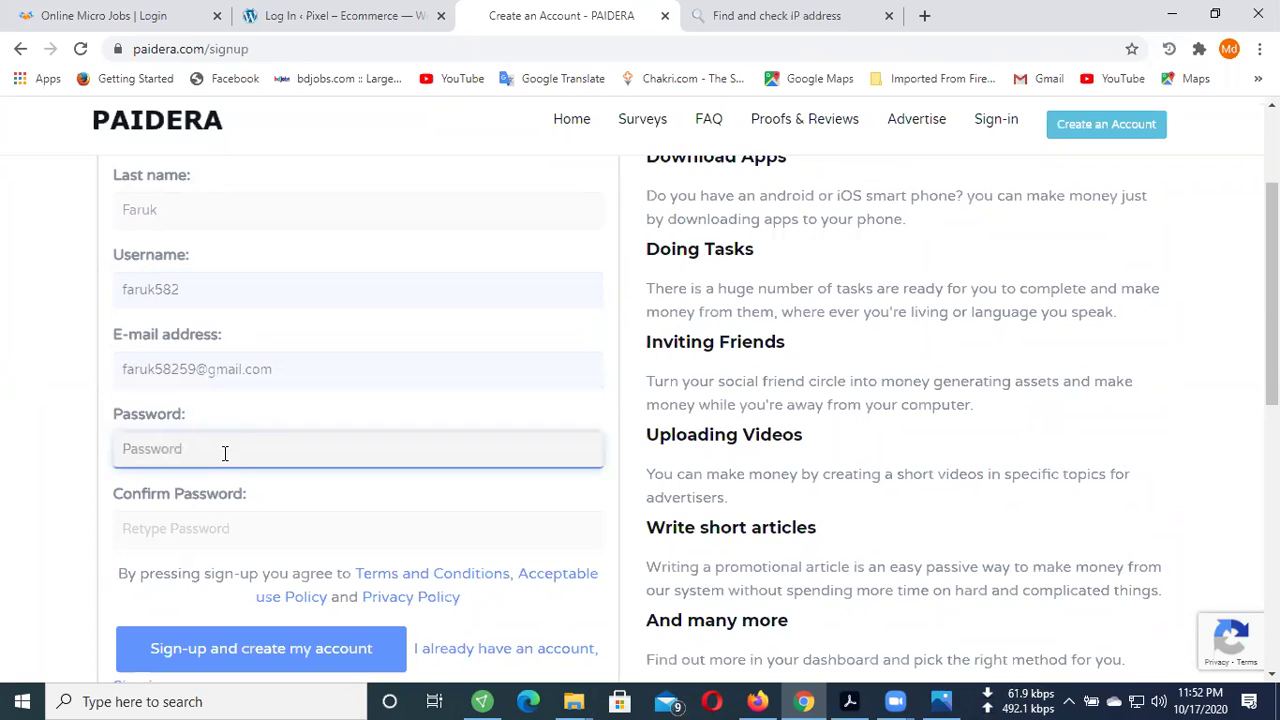
pyautogui.write('***••')
pyautogui.click(237, 528)
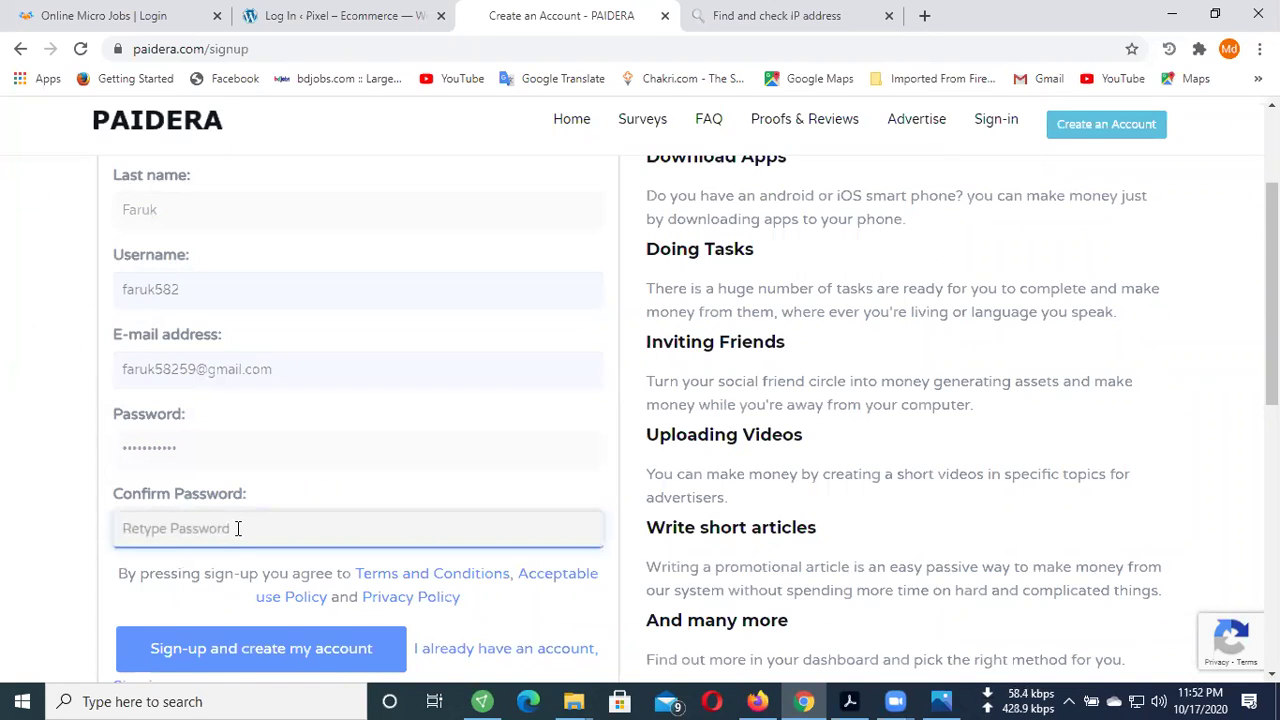
pyautogui.write('•••••••••••')
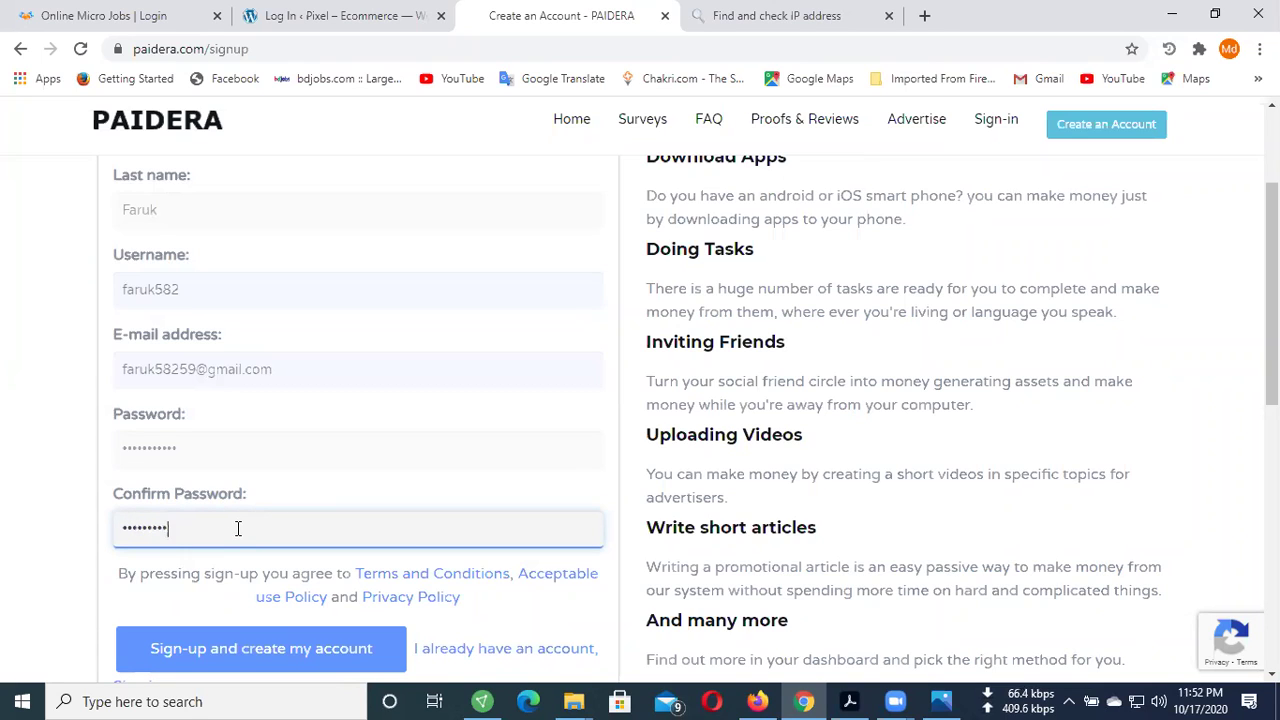
pyautogui.scroll(-3, 294, 457)
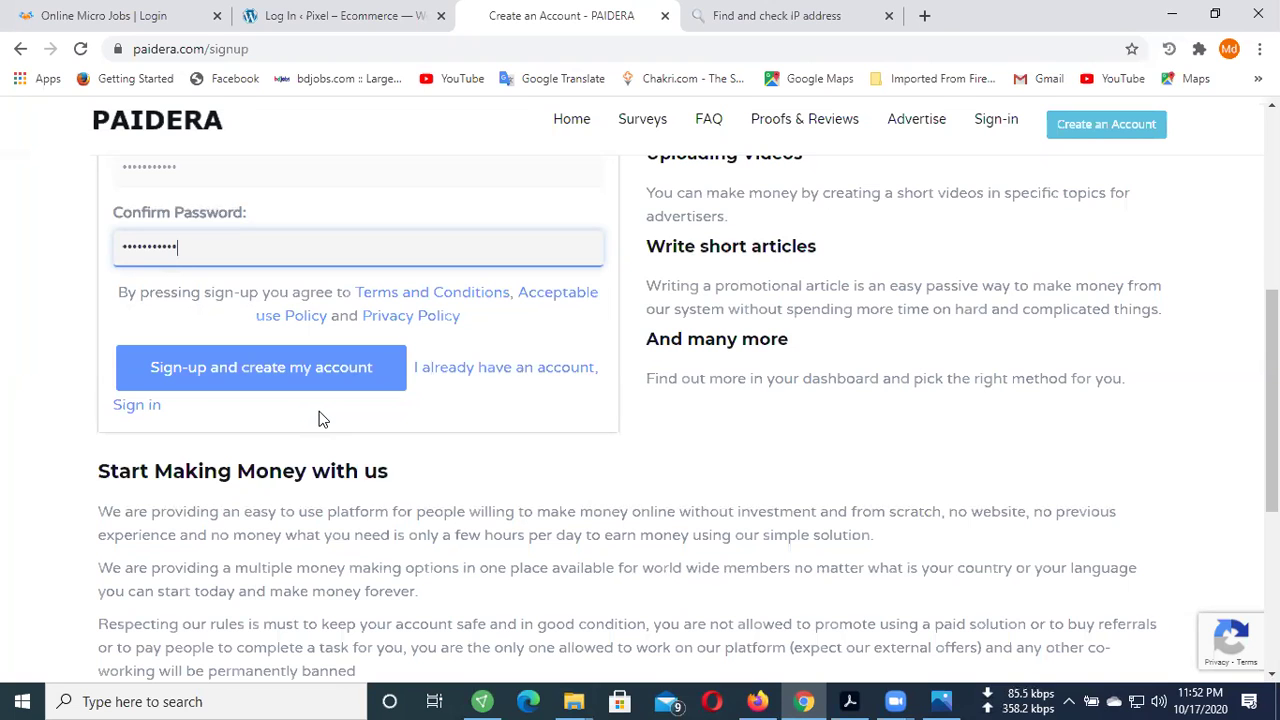
pyautogui.scroll(3, 323, 414)
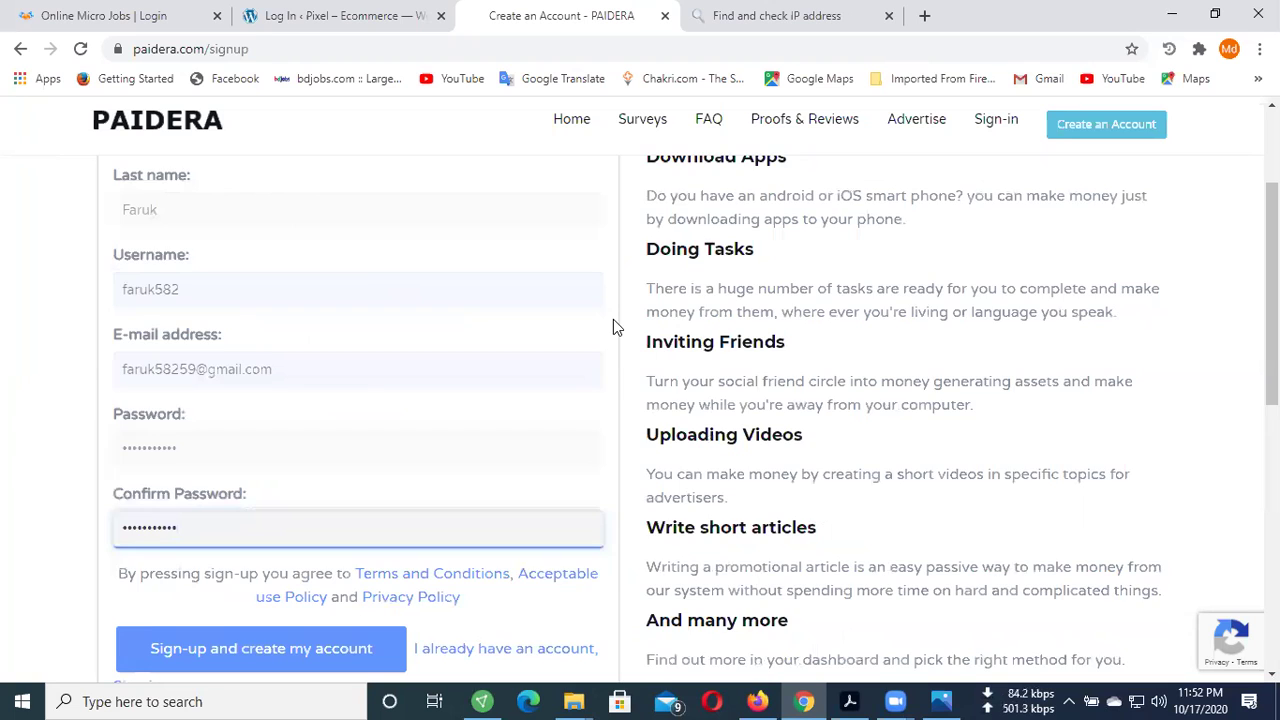
pyautogui.scroll(-2, 613, 319)
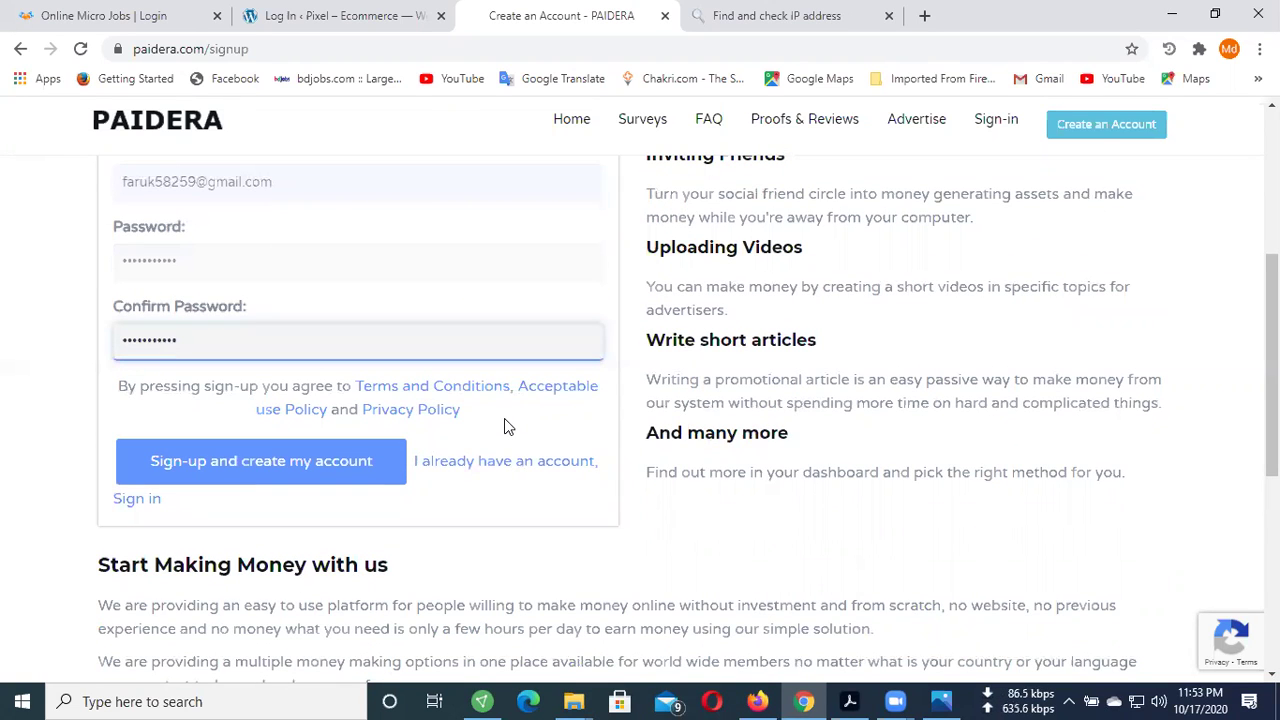
pyautogui.click(320, 473)
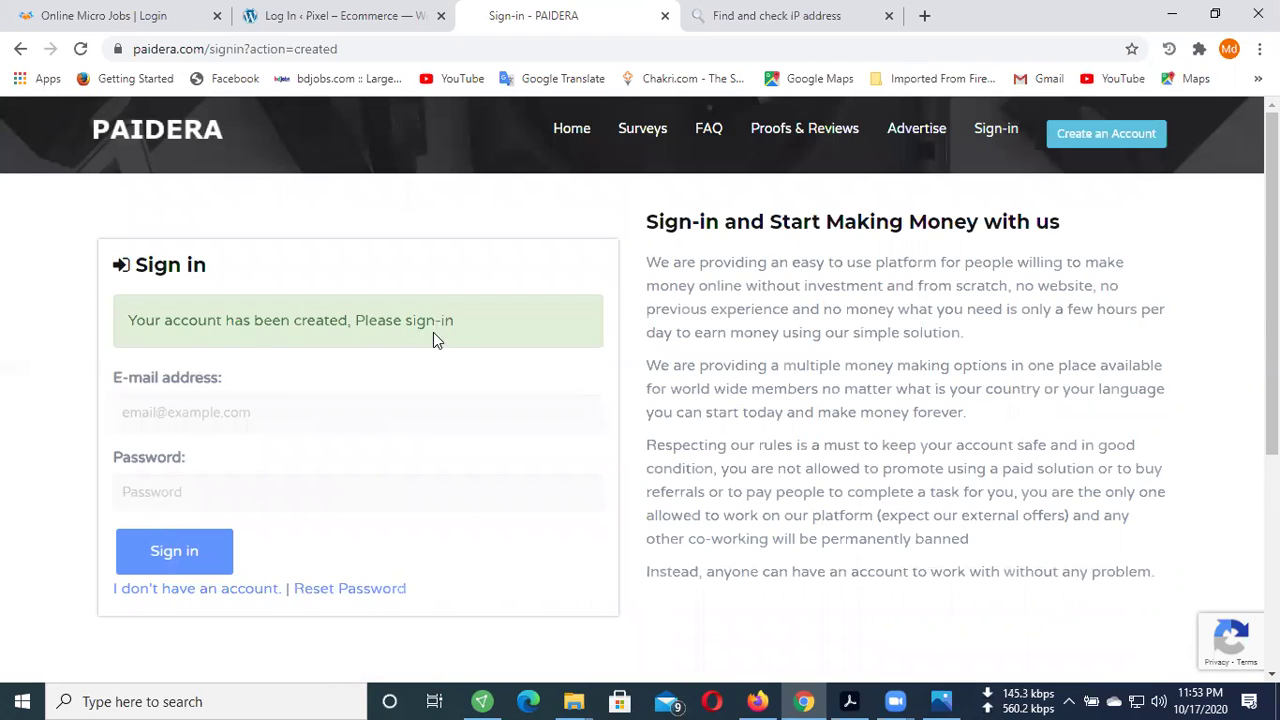
# - Try to sign in to Paidera with the registered e-mail address and the account password
pyautogui.click(337, 406)
pyautogui.click(236, 460)
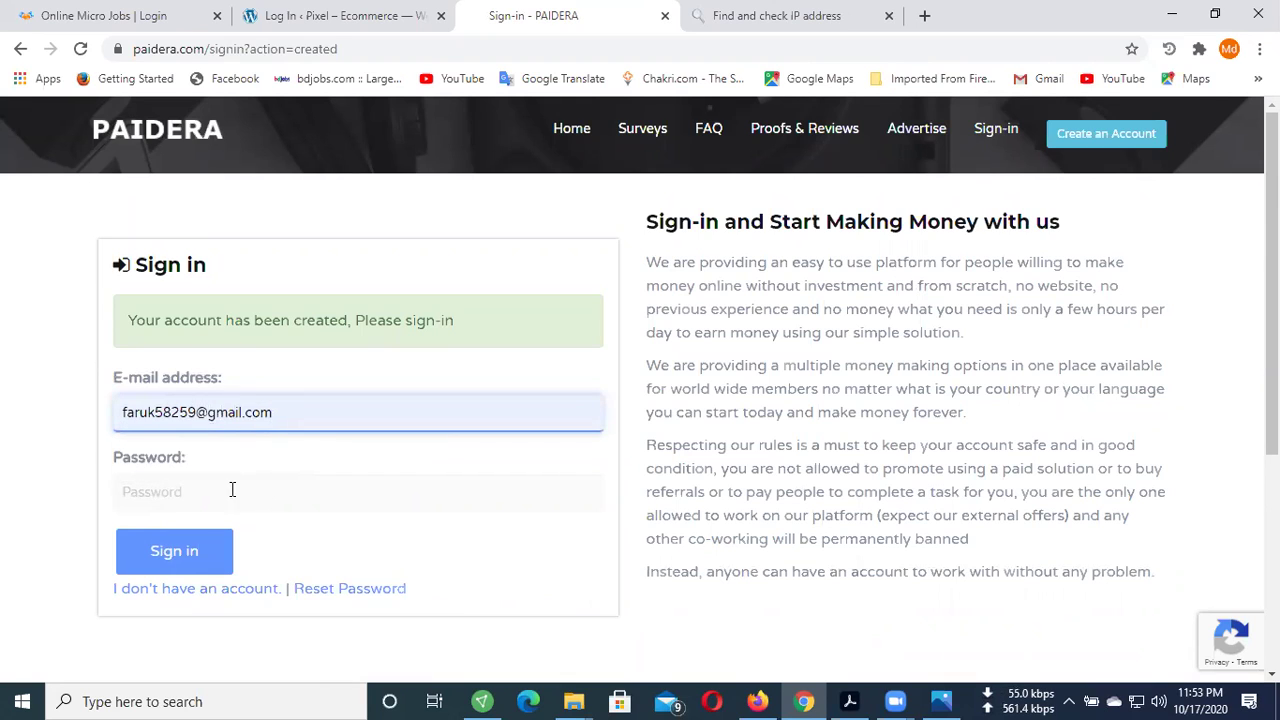
pyautogui.click(224, 493)
pyautogui.write('•••••••••••')
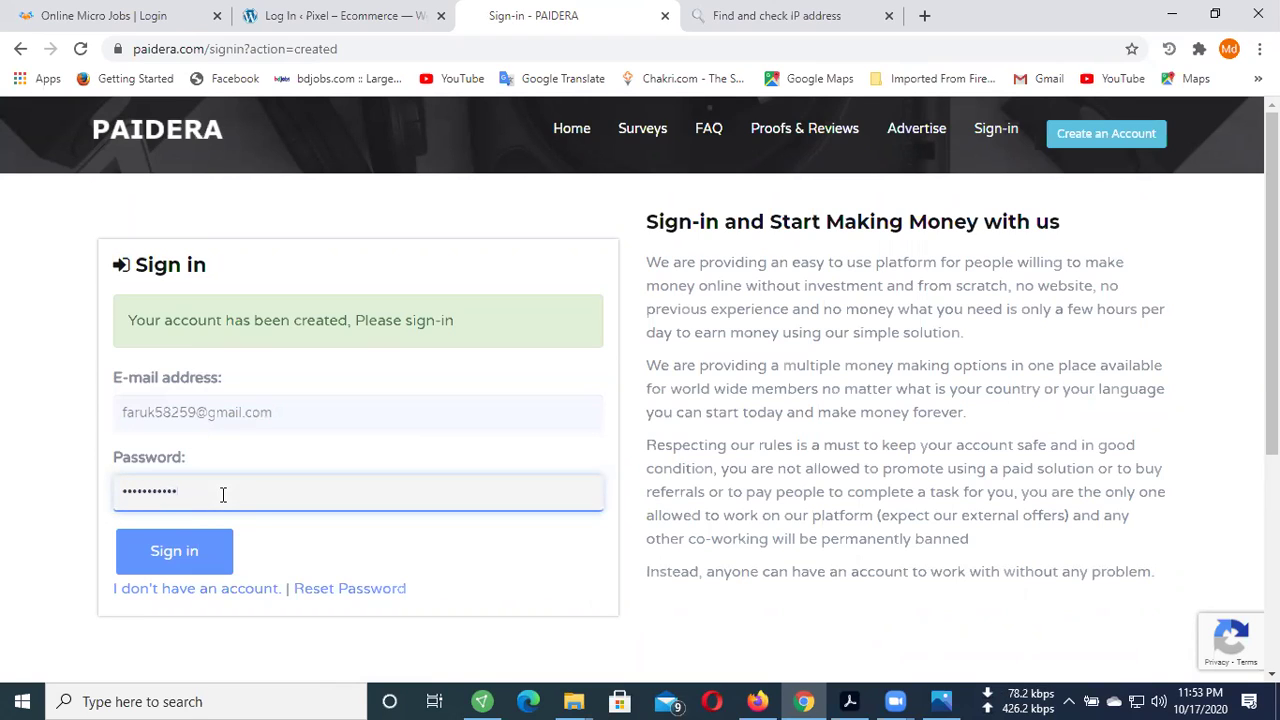
pyautogui.press('Return')
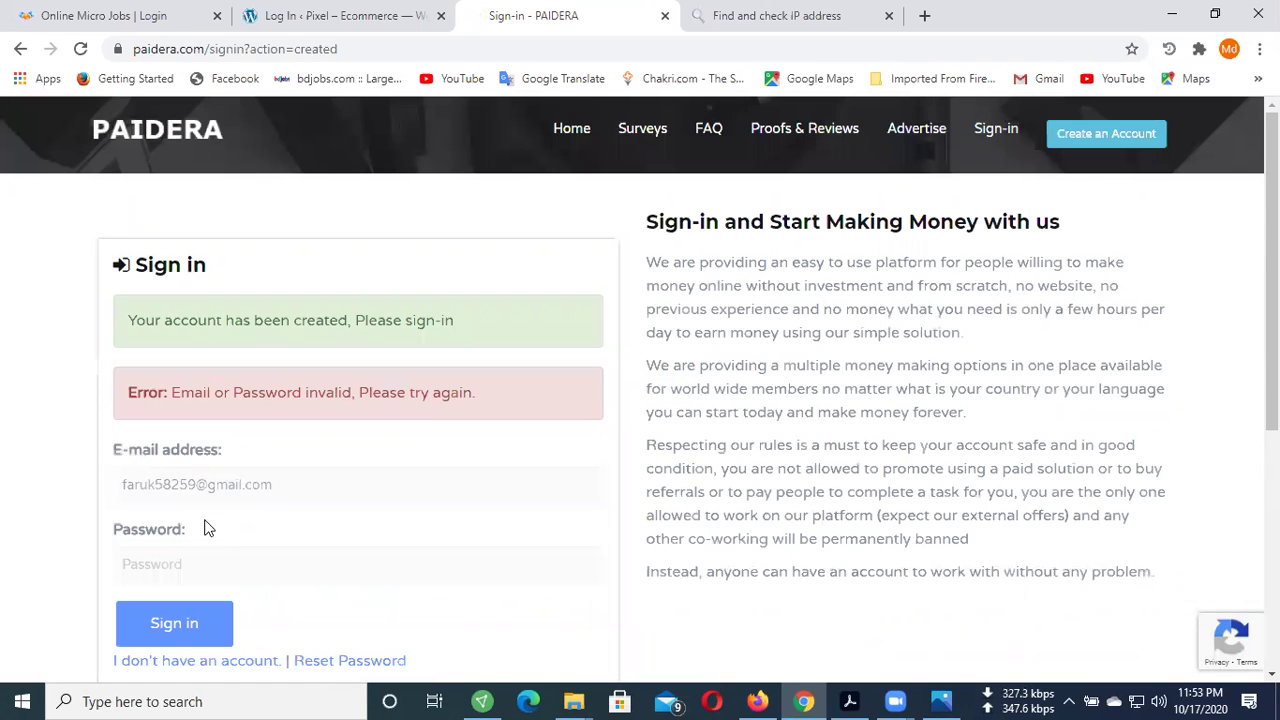
# - Re-enter the account password, sign in to Paidera, and dismiss the new survey notice
pyautogui.click(198, 555)
pyautogui.scroll(-2, 199, 564)
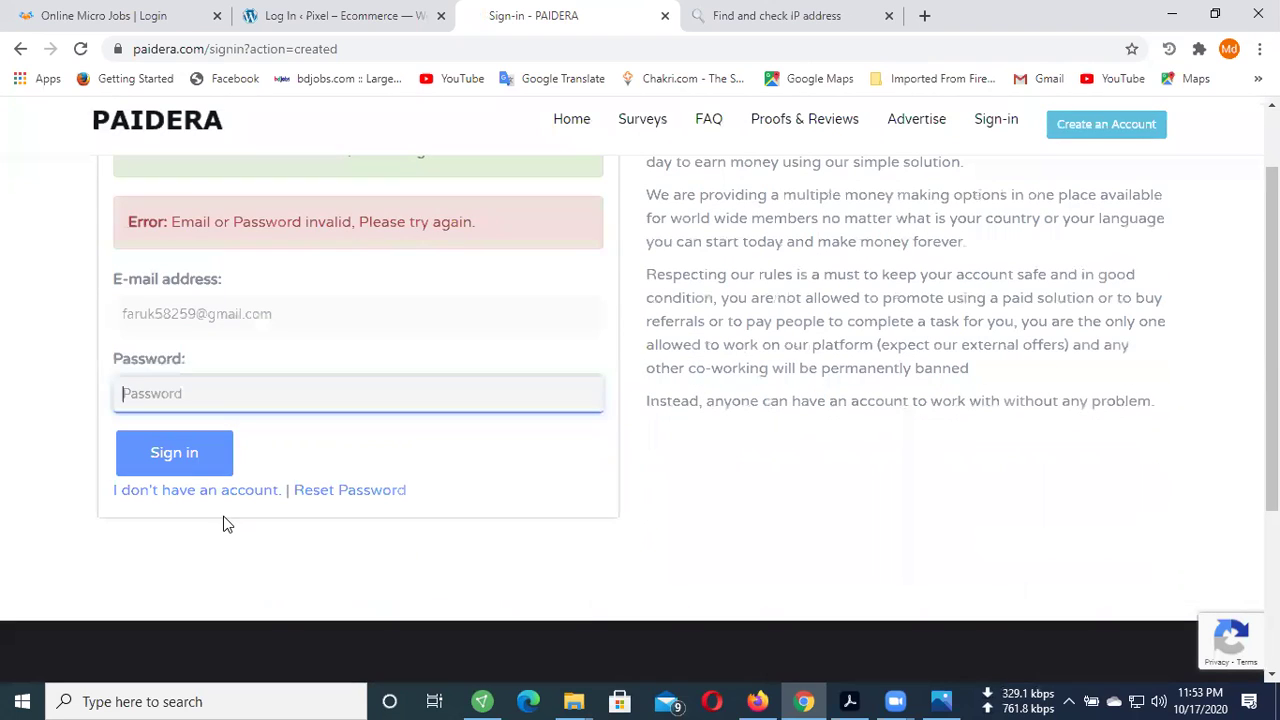
pyautogui.write('aaa')
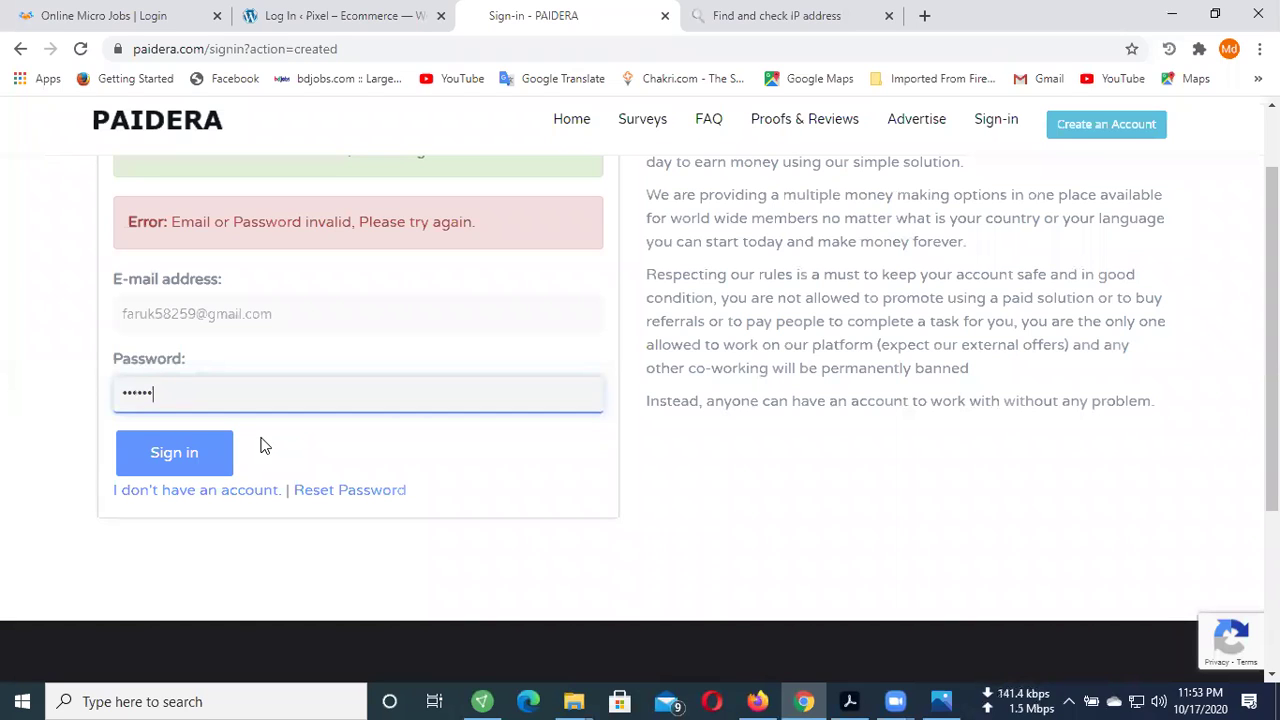
pyautogui.write('aaaaaaaa')
pyautogui.press('Return')
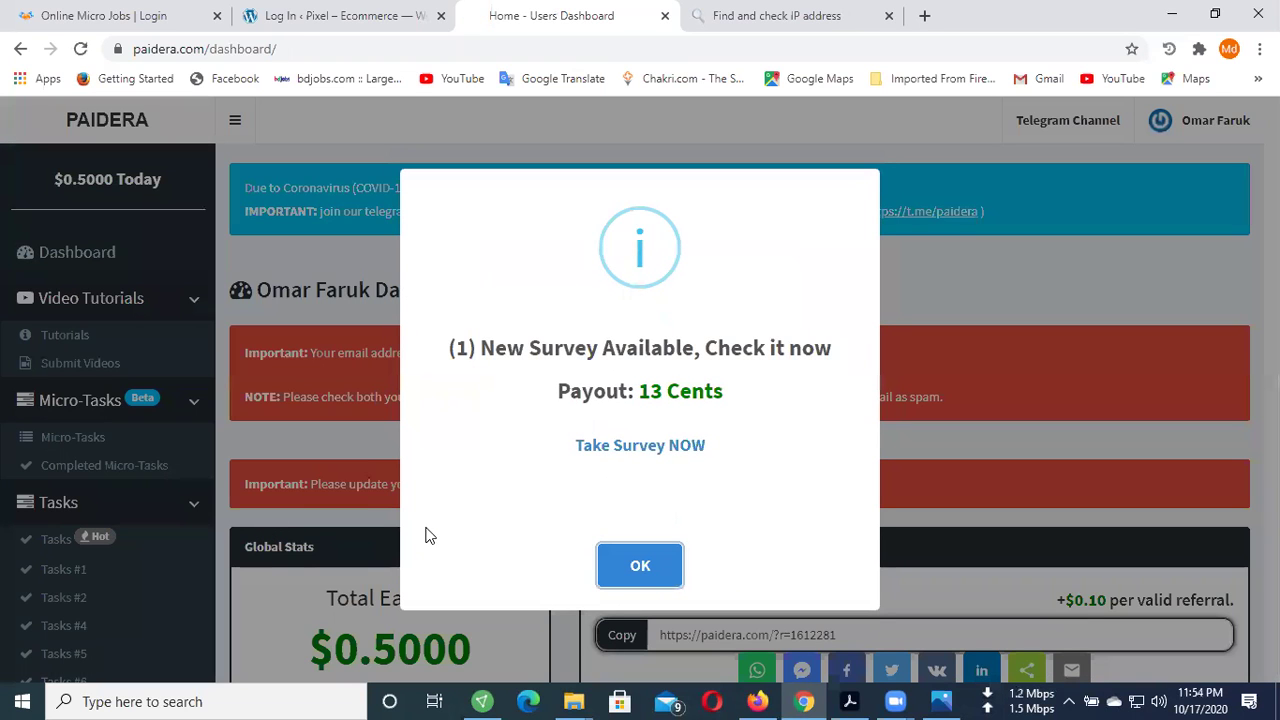
pyautogui.click(614, 562)
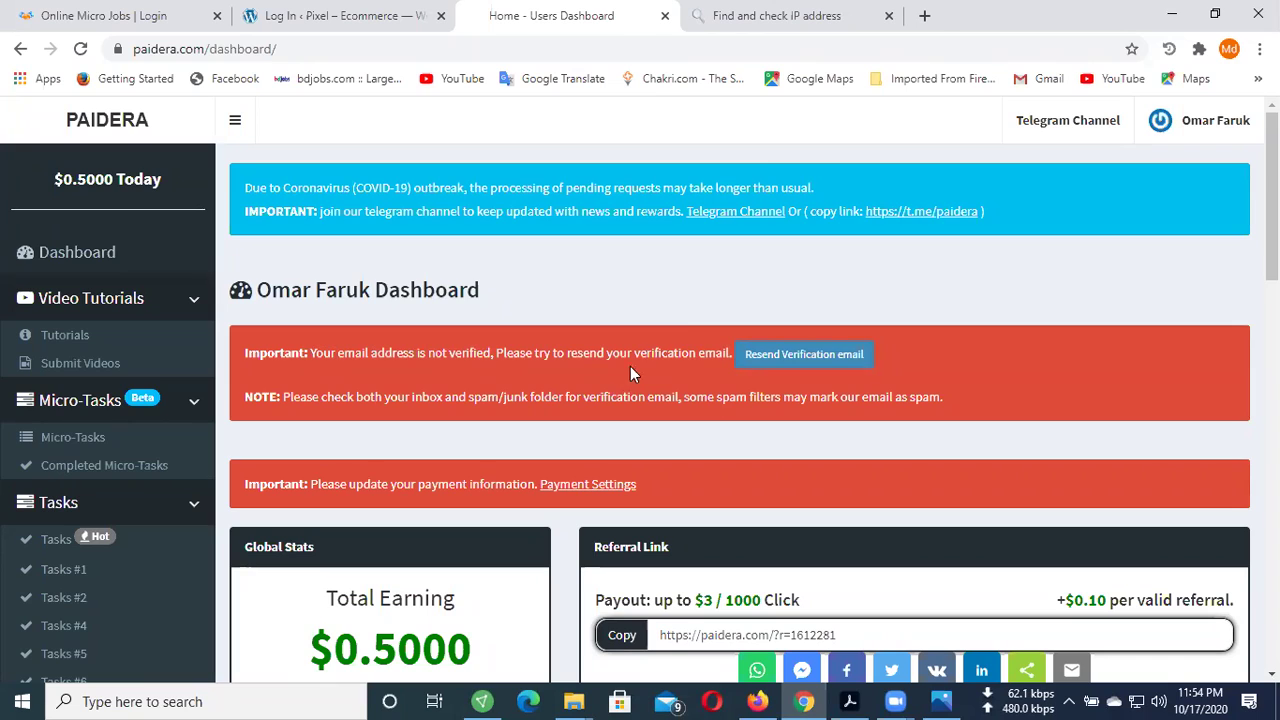
# - Close the IP address checker page, open Gmail in a new tab, and switch to the mailbox used for the Paidera registration
pyautogui.click(888, 15)
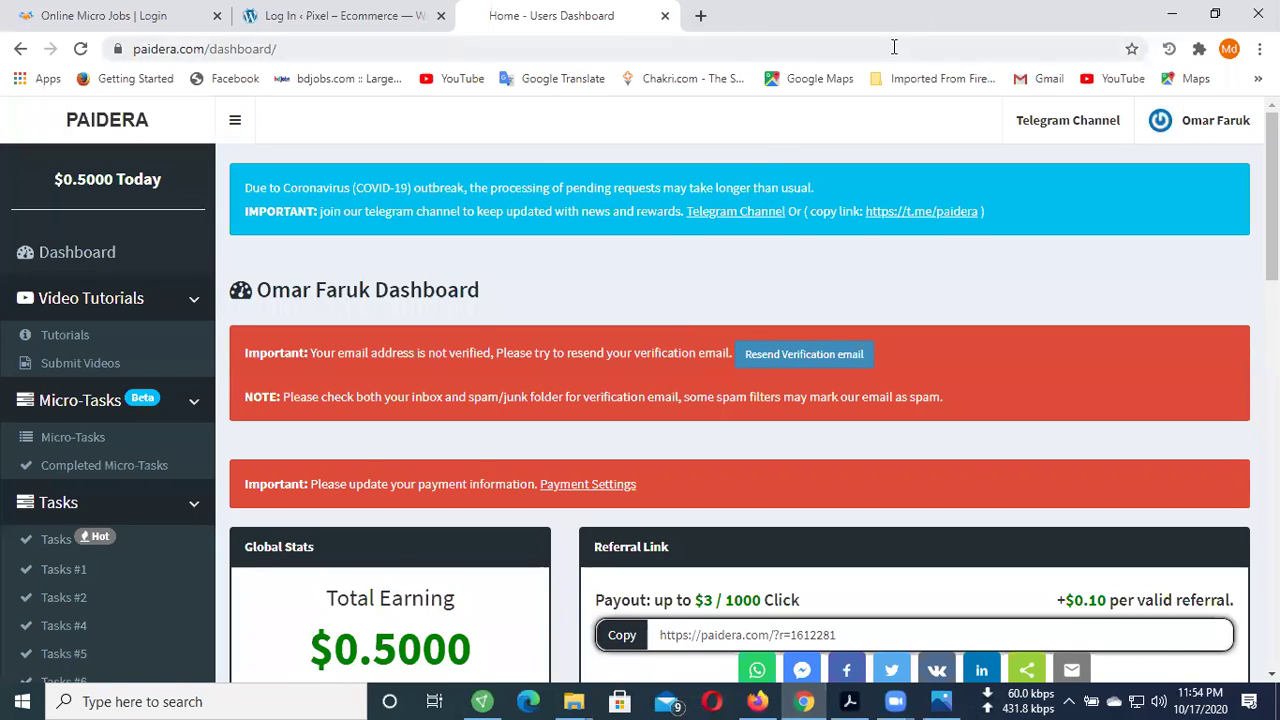
pyautogui.click(700, 16)
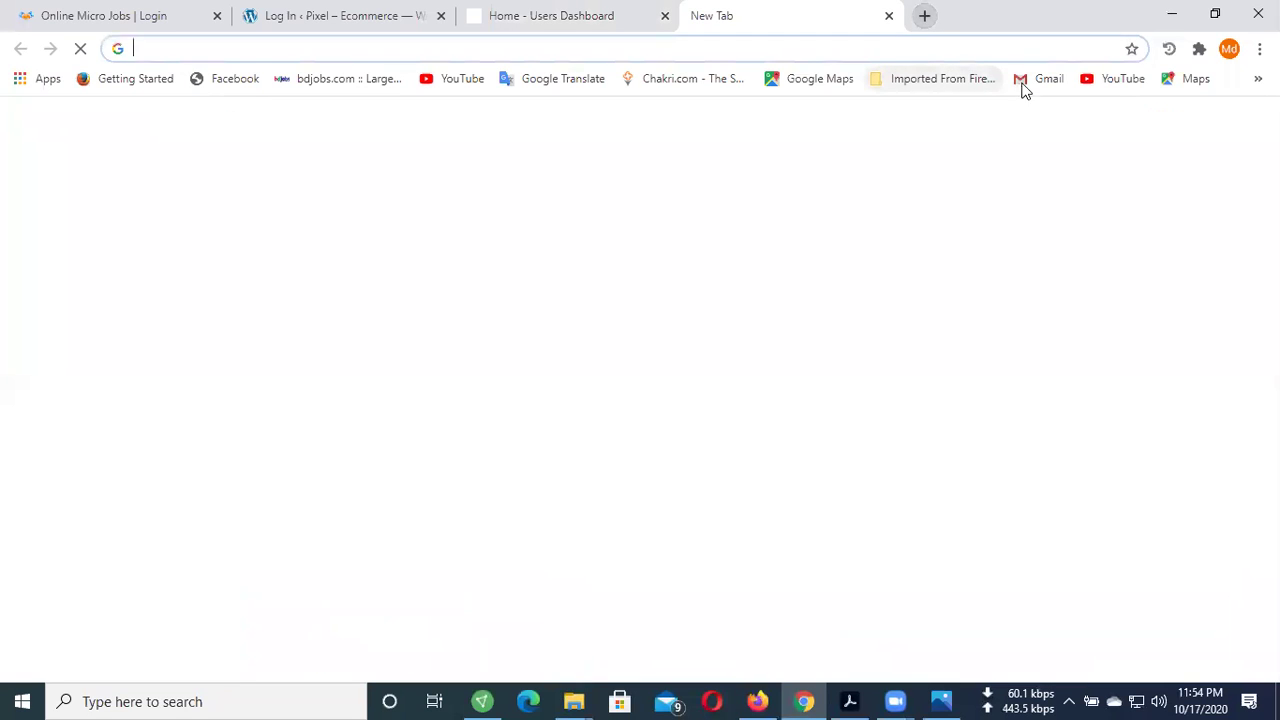
pyautogui.click(1035, 80)
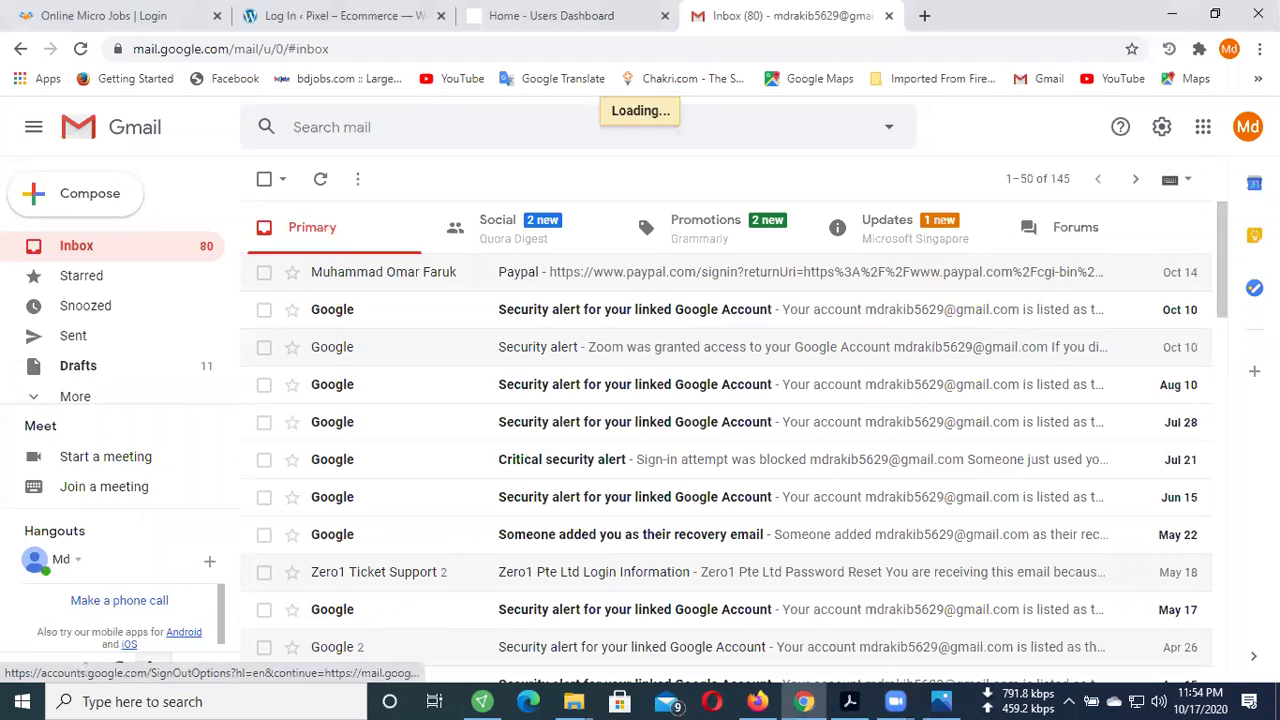
pyautogui.click(1247, 127)
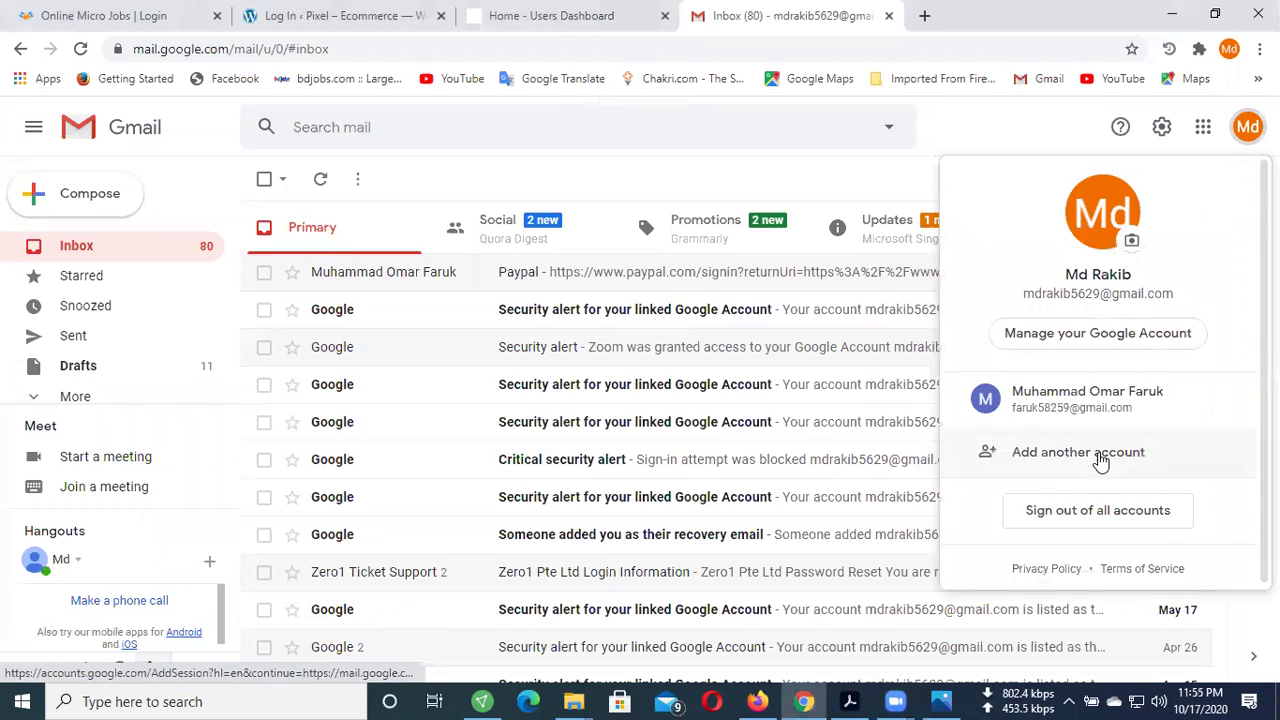
pyautogui.click(1106, 414)
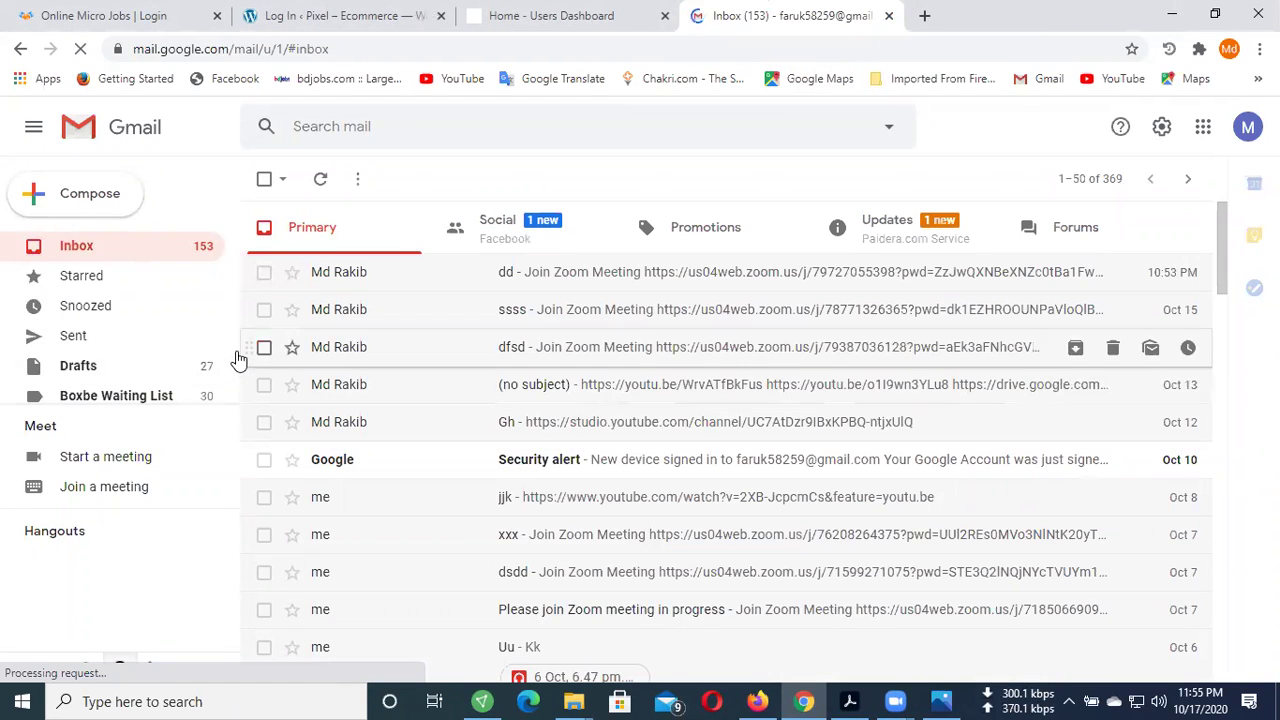
# - Expand the mailbox's folder list and open the All Mail folder
pyautogui.scroll(-1, 230, 394)
pyautogui.click(75, 389)
pyautogui.scroll(-2, 152, 385)
pyautogui.scroll(2, 134, 300)
pyautogui.scroll(-2, 131, 340)
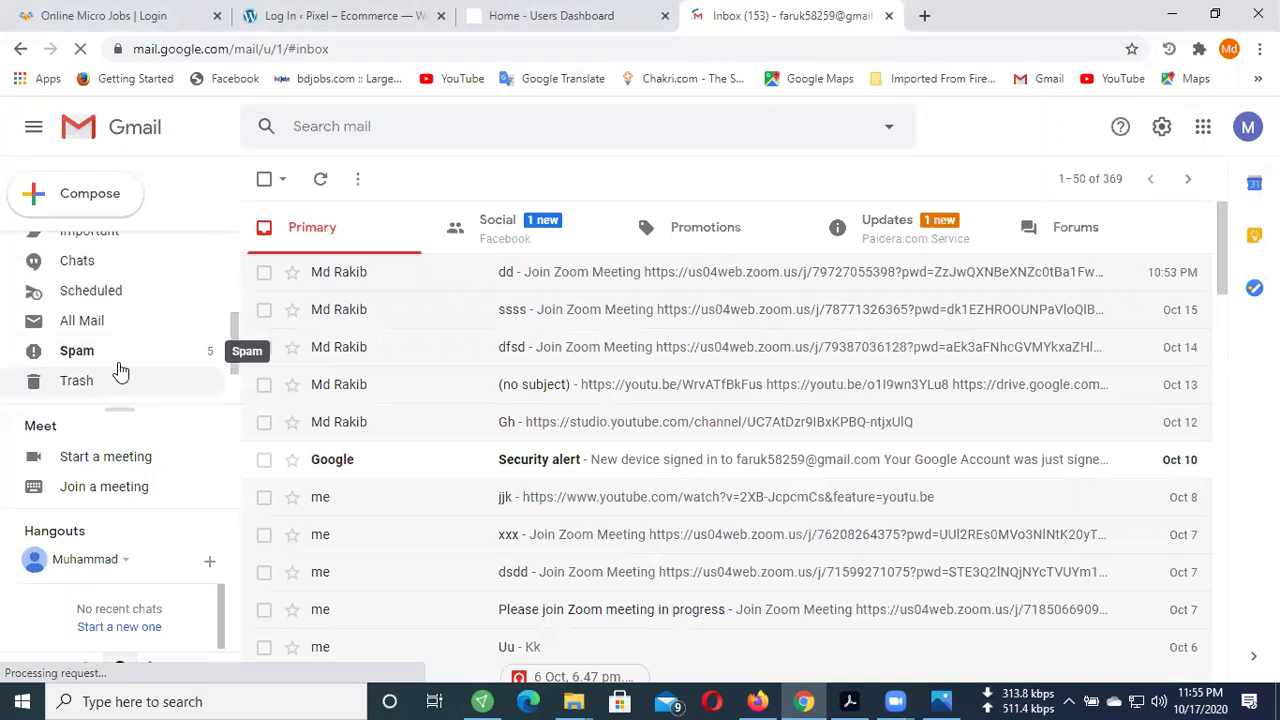
pyautogui.click(134, 323)
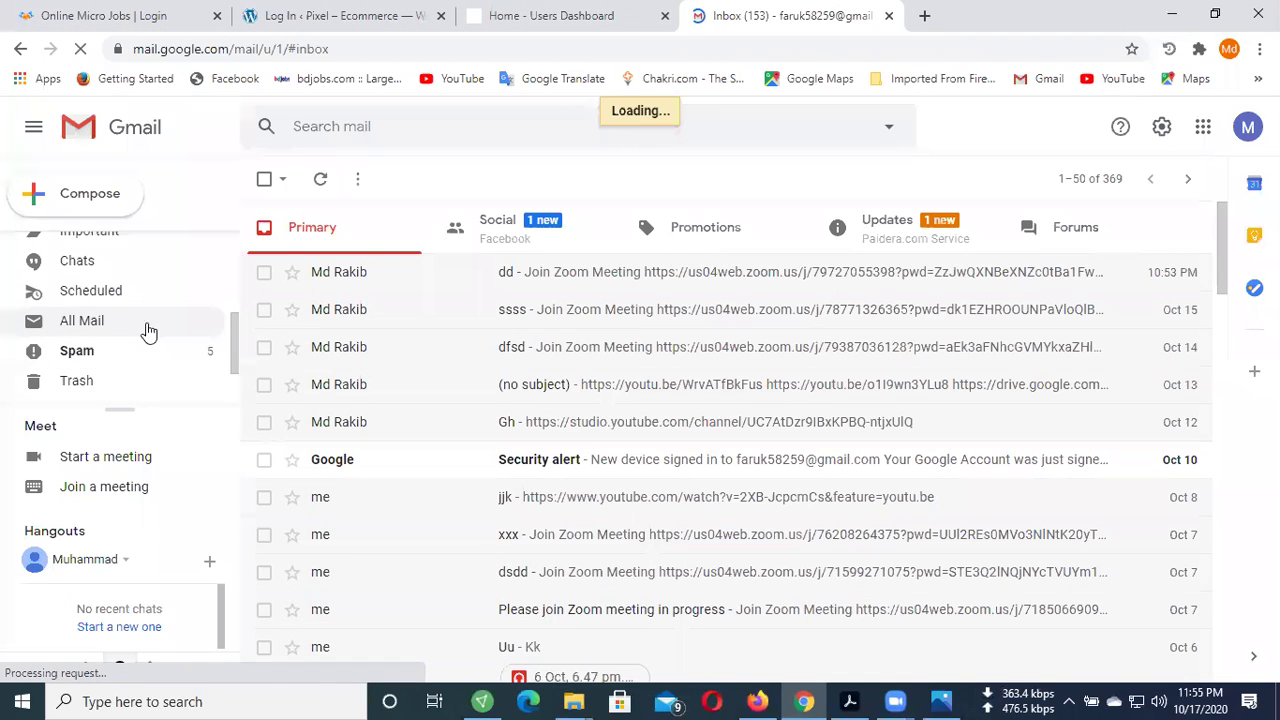
pyautogui.click(914, 233)
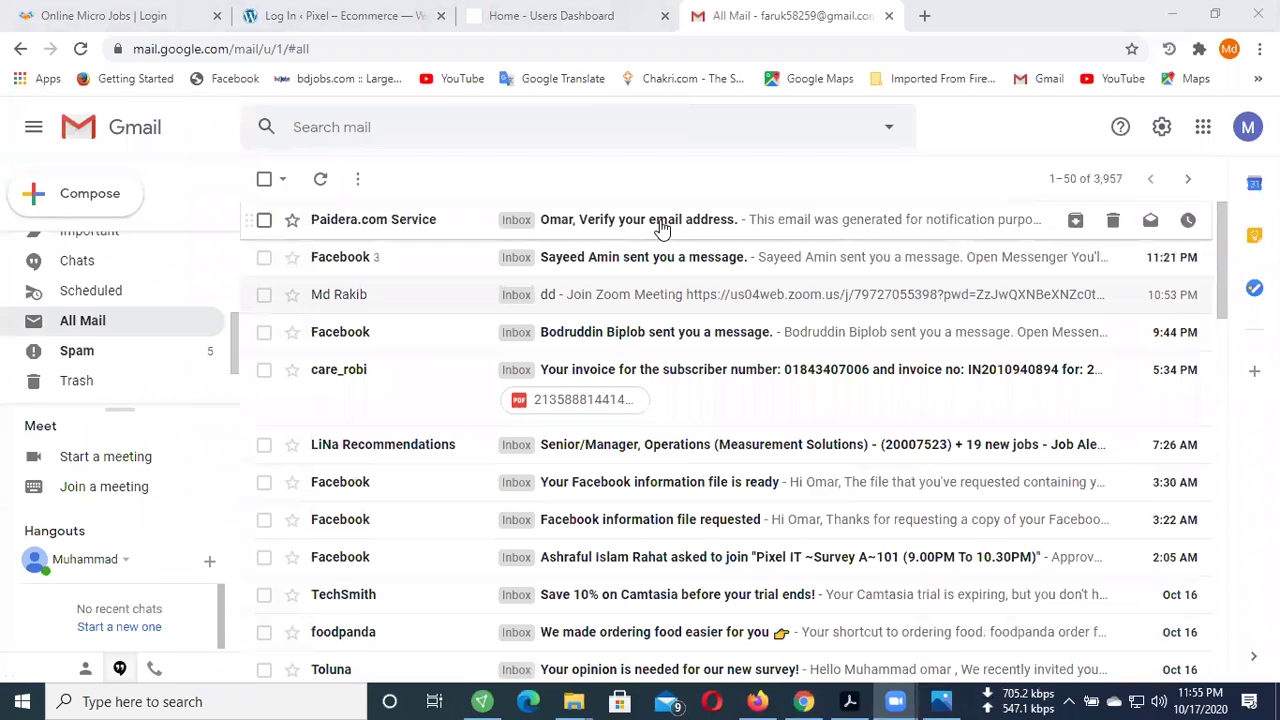
# - Open the verification e-mail from Paidera.com Service and follow its link to verify the e-mail address
pyautogui.click(660, 224)
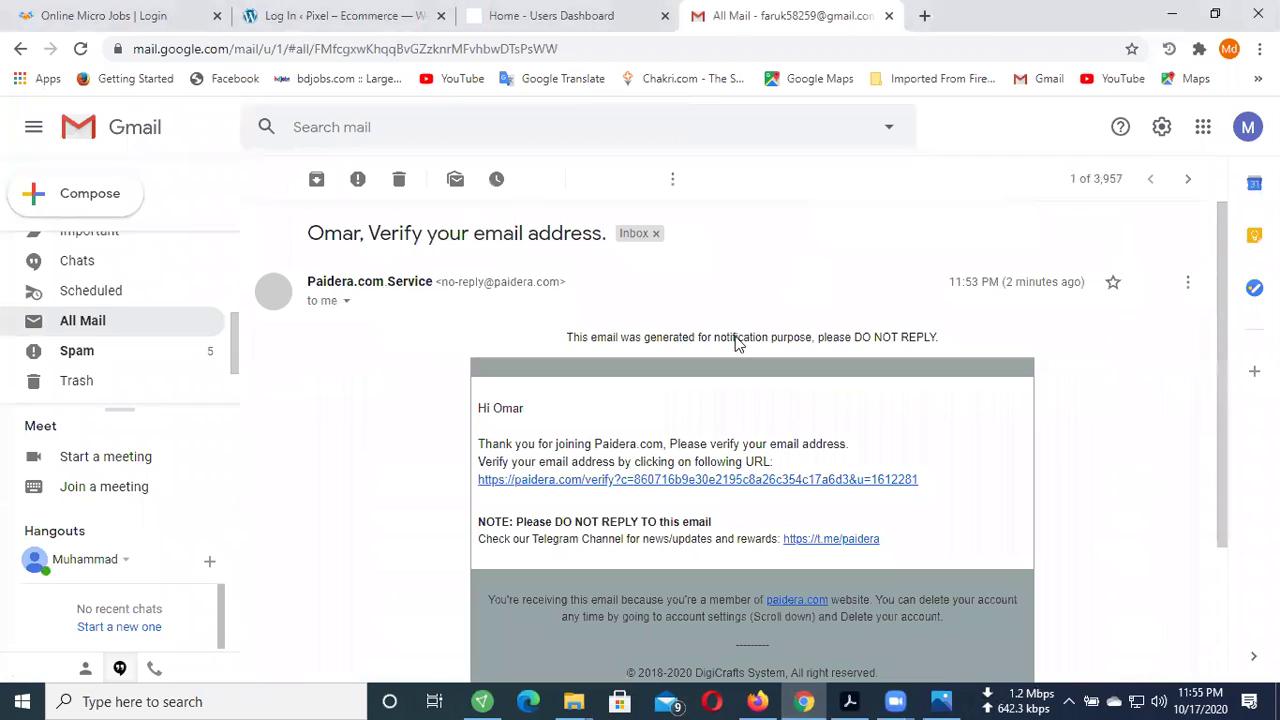
pyautogui.scroll(-3, 755, 440)
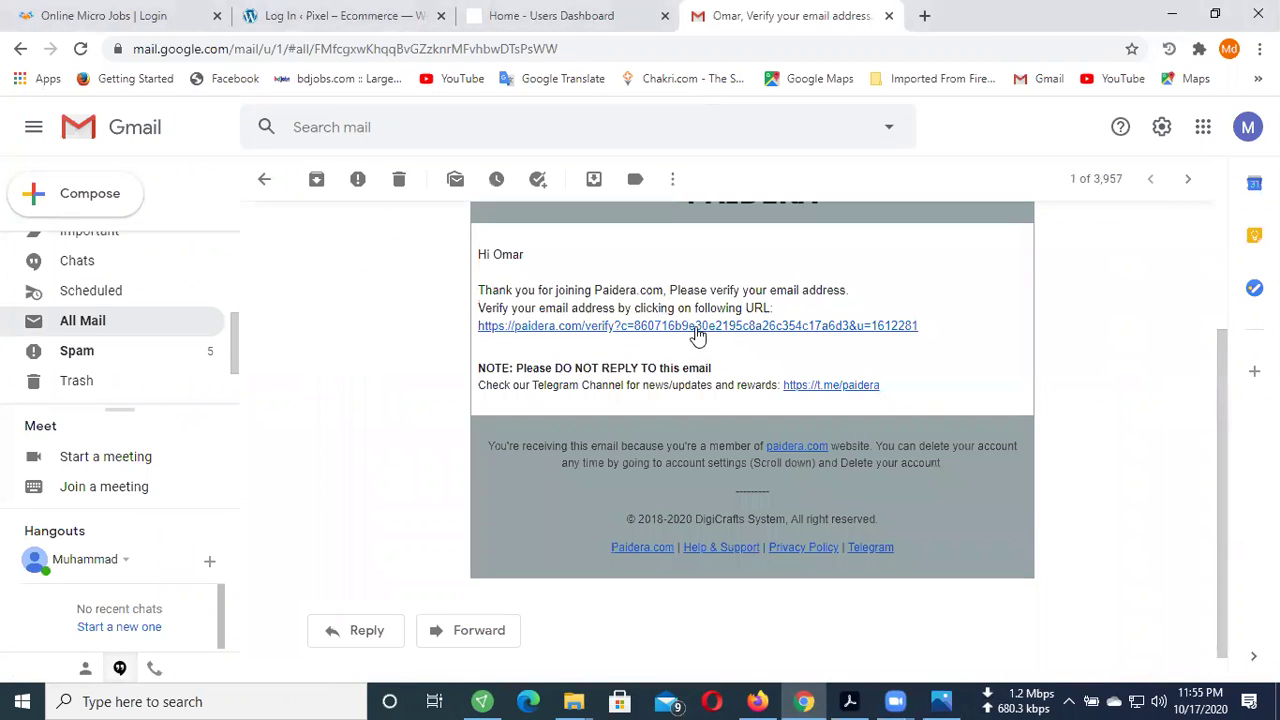
pyautogui.click(703, 328)
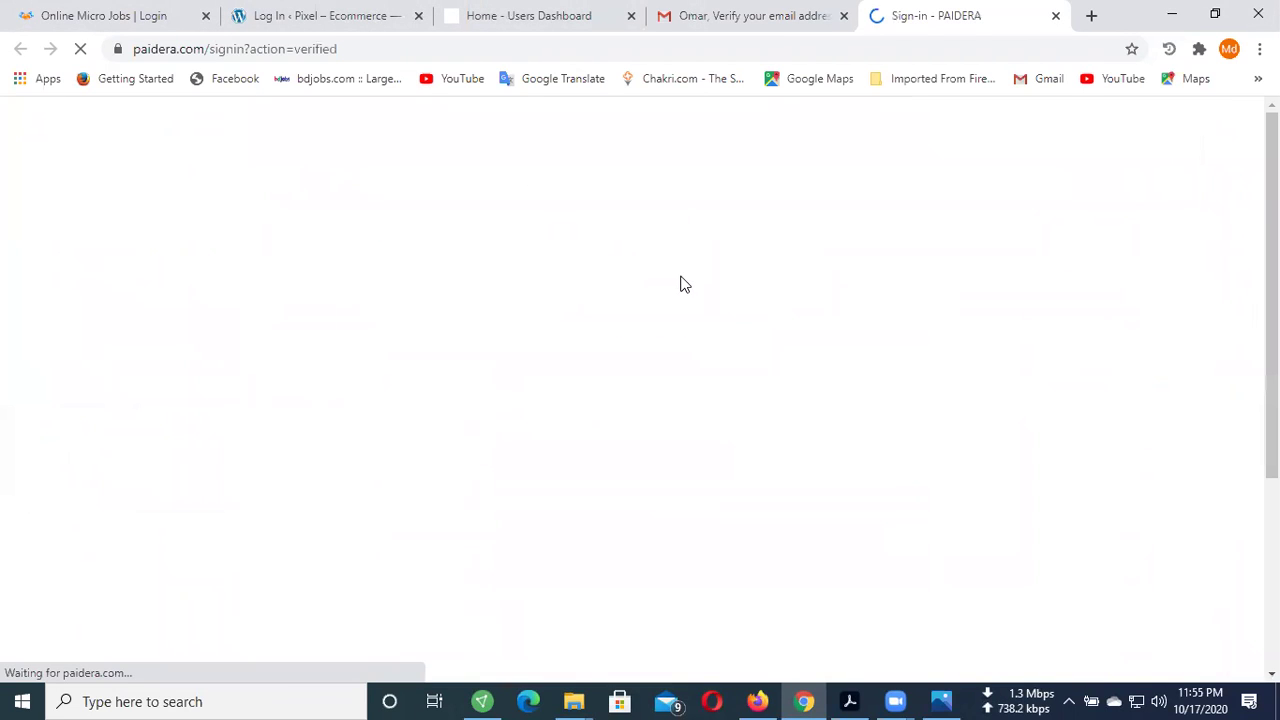
# - Close the old Paidera dashboard page and switch to the Paidera sign-in page opened by the verification link
pyautogui.click(580, 24)
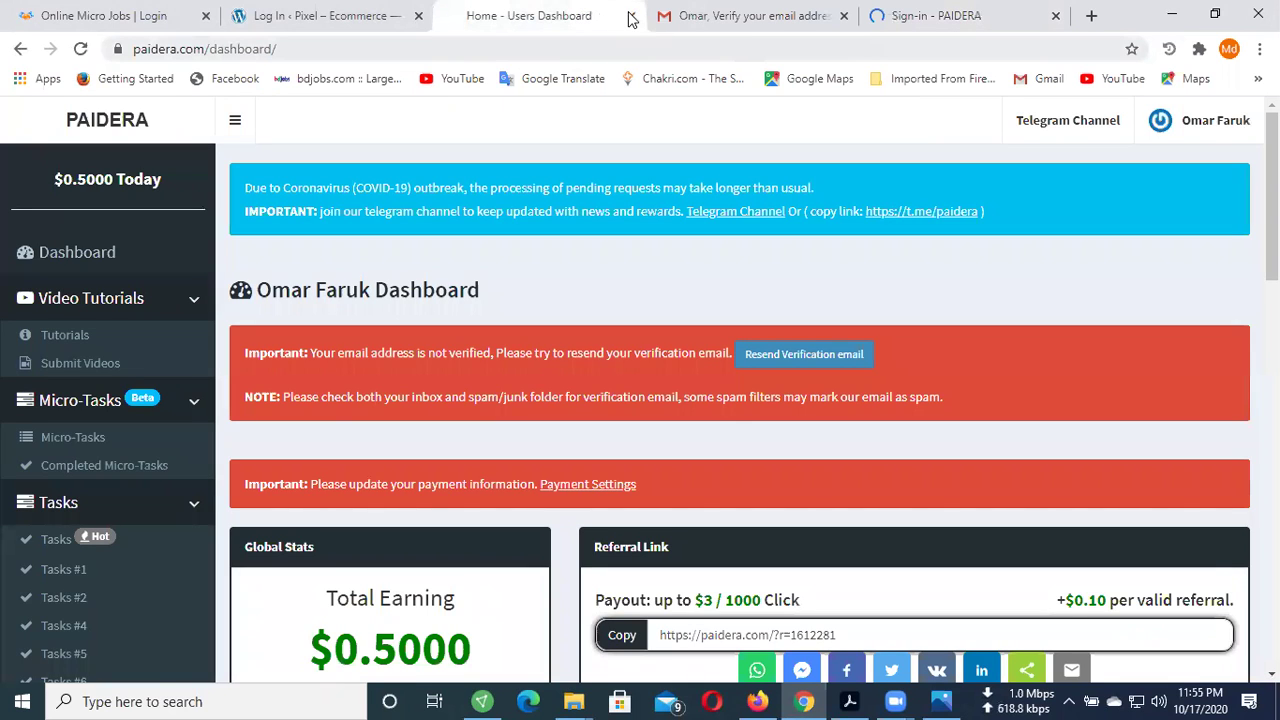
pyautogui.click(631, 16)
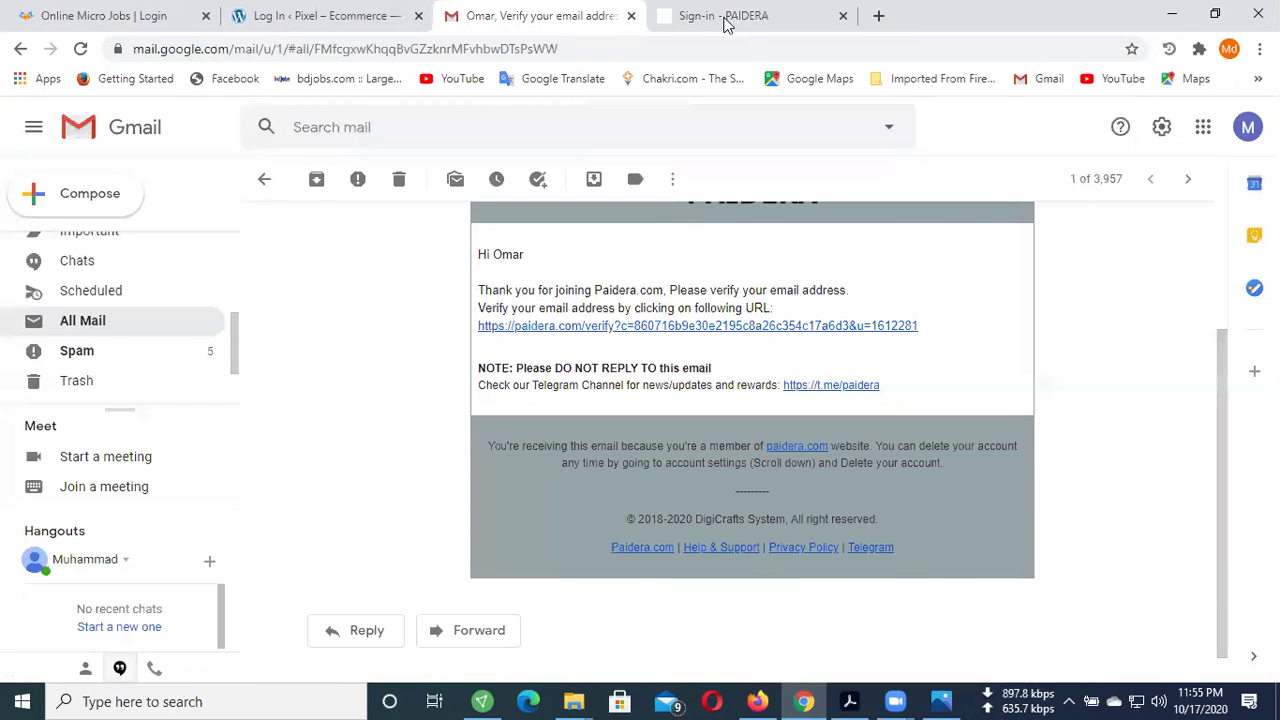
pyautogui.click(728, 20)
# - Sign in to Paidera with the registered e-mail address and account password, and dismiss the new survey notice
pyautogui.click(230, 412)
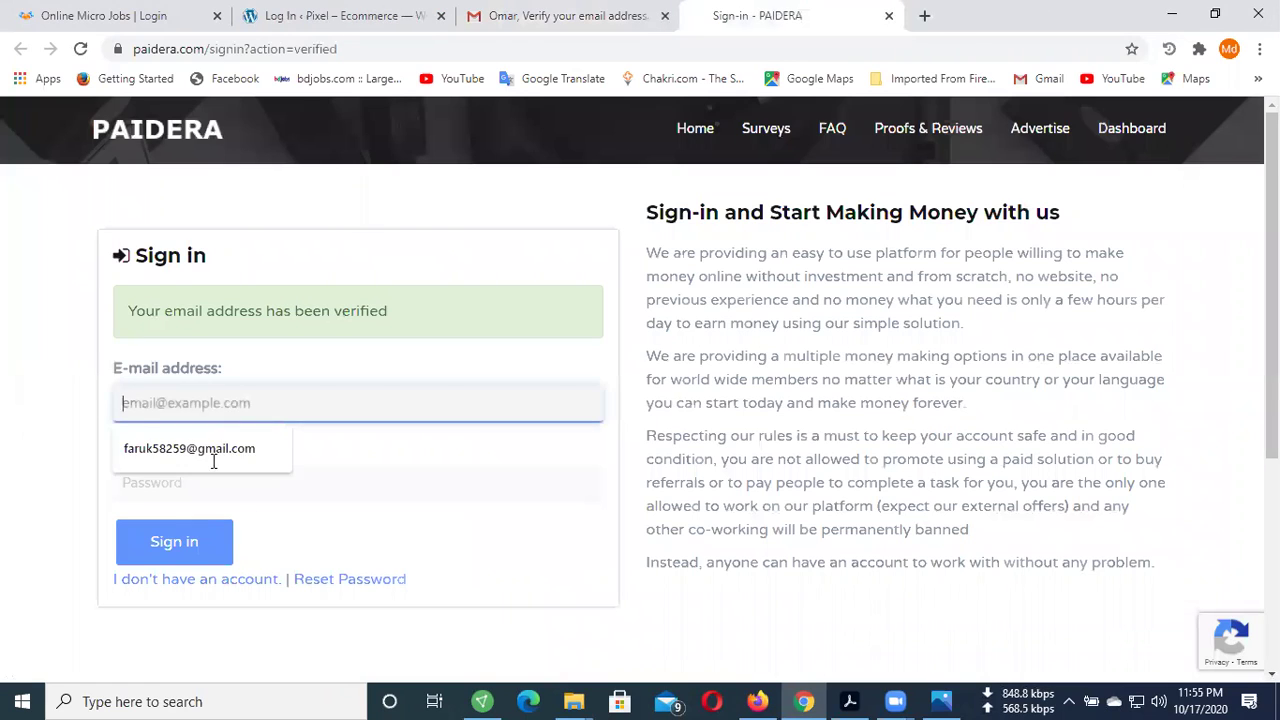
pyautogui.click(214, 456)
pyautogui.click(262, 491)
pyautogui.write('***********')
pyautogui.press('Return')
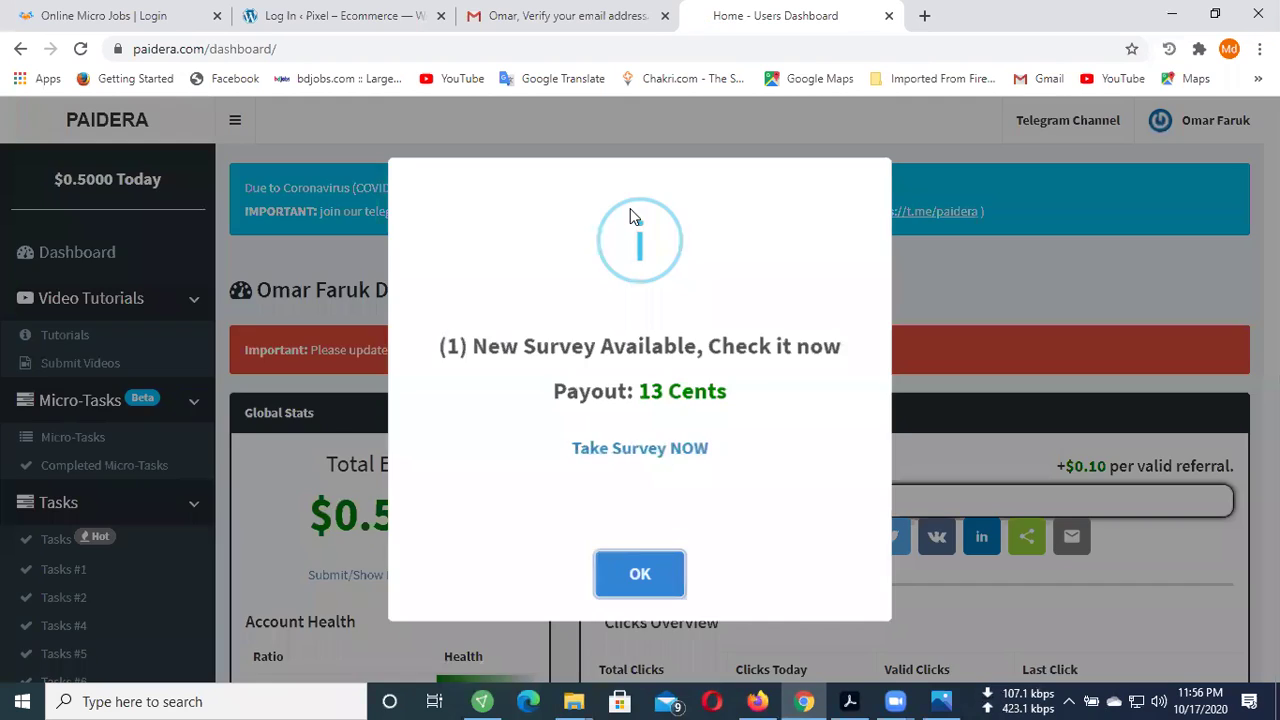
pyautogui.click(636, 565)
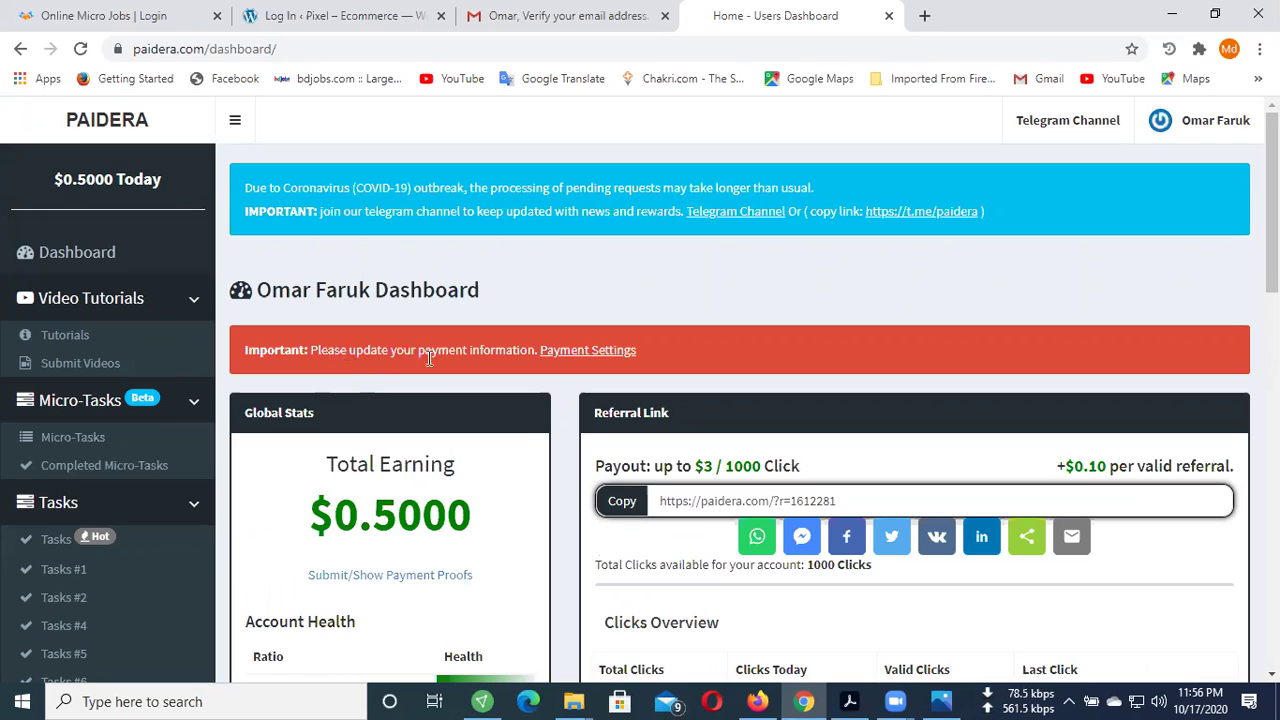
# - Open Paidera's Payment Settings from the dashboard reminder and dismiss the new survey notice
pyautogui.click(587, 350)
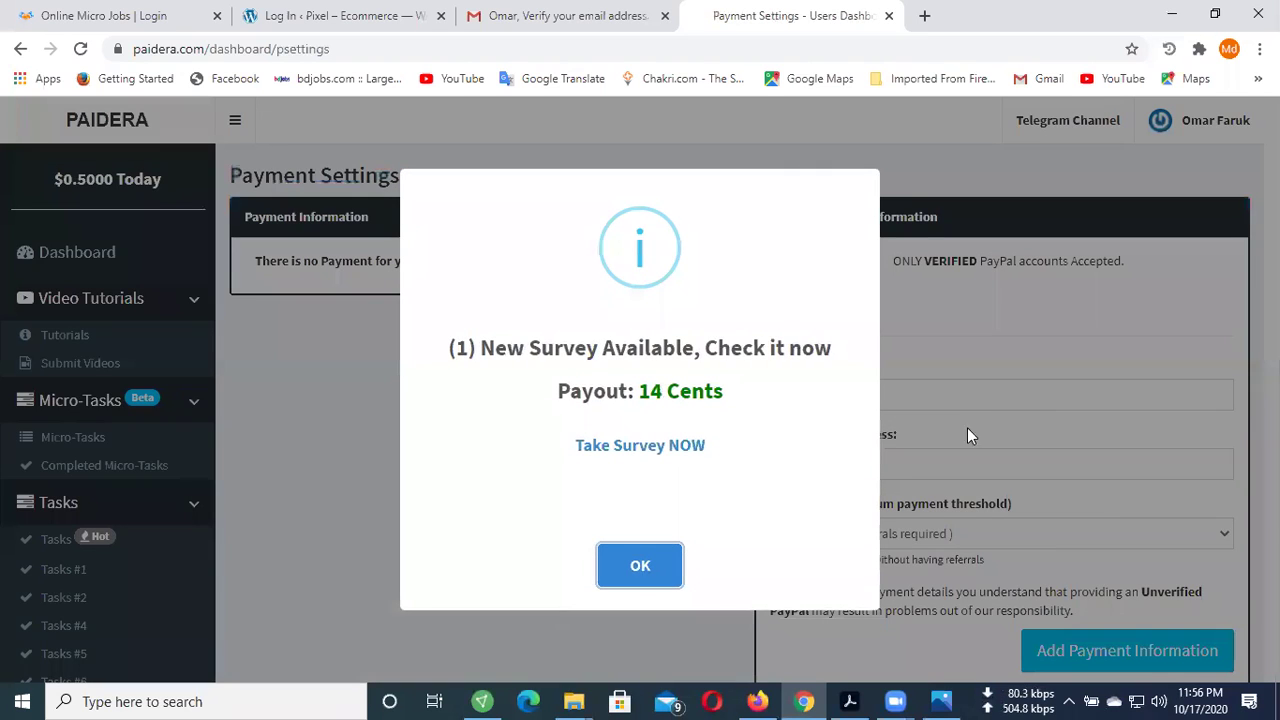
pyautogui.click(640, 562)
pyautogui.scroll(-1, 953, 394)
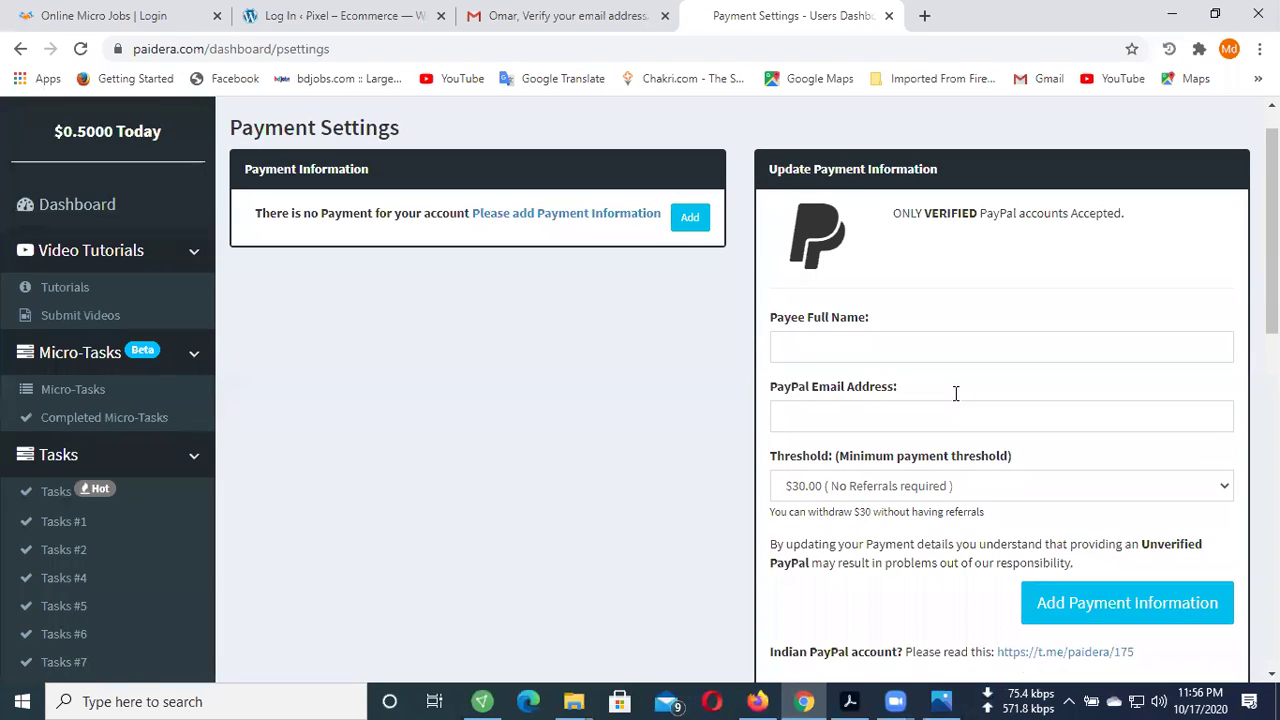
# - Examine the payee full name, PayPal e-mail address and minimum payment threshold fields in the payment information form
pyautogui.click(935, 298)
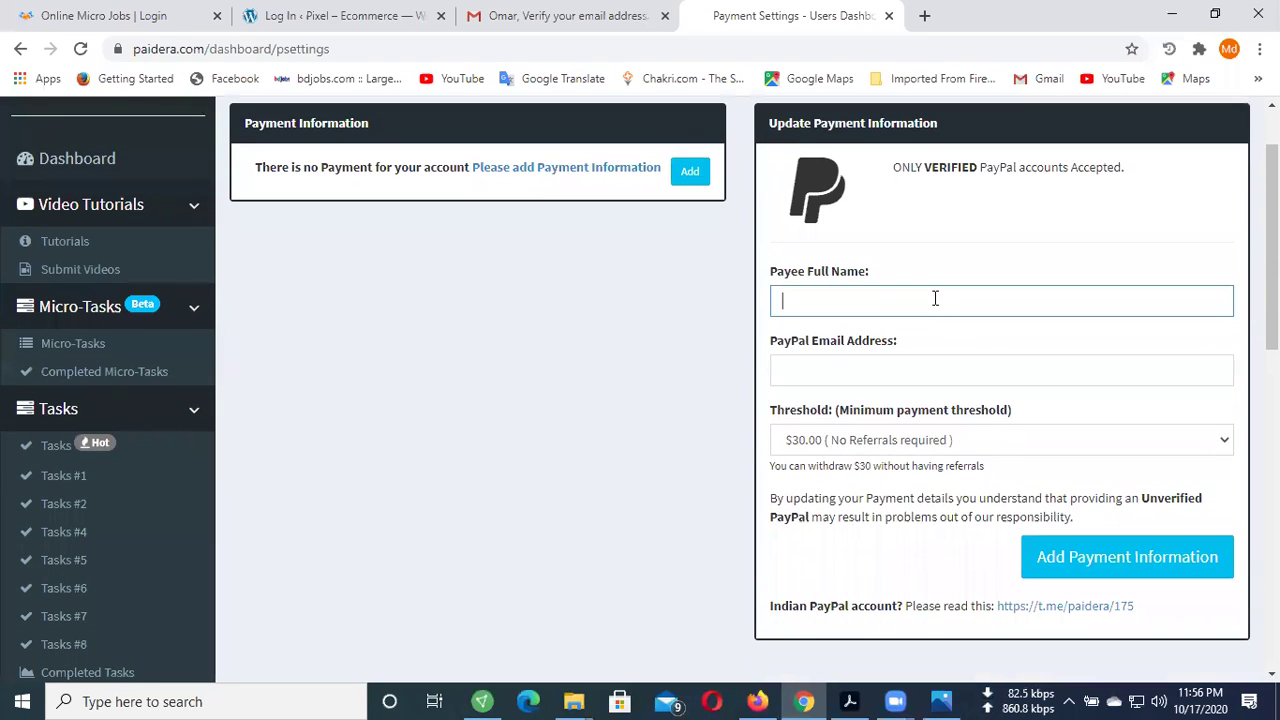
pyautogui.click(883, 372)
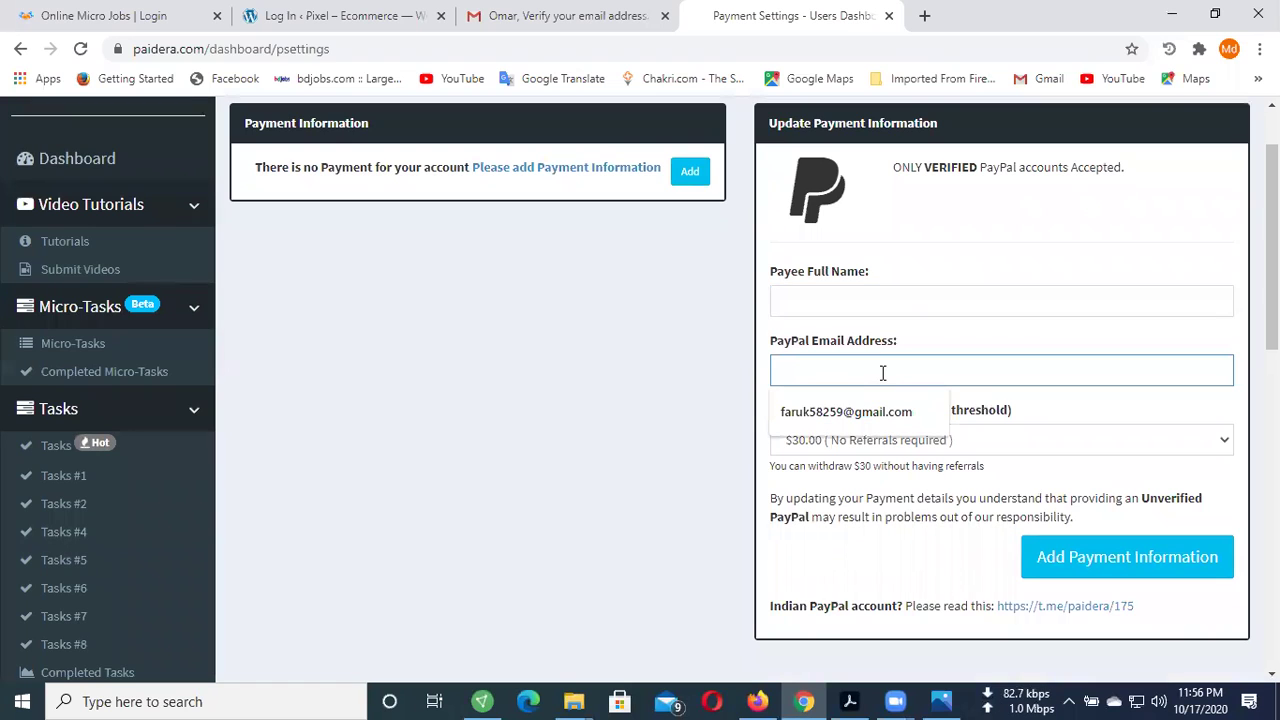
pyautogui.click(1098, 438)
pyautogui.click(746, 424)
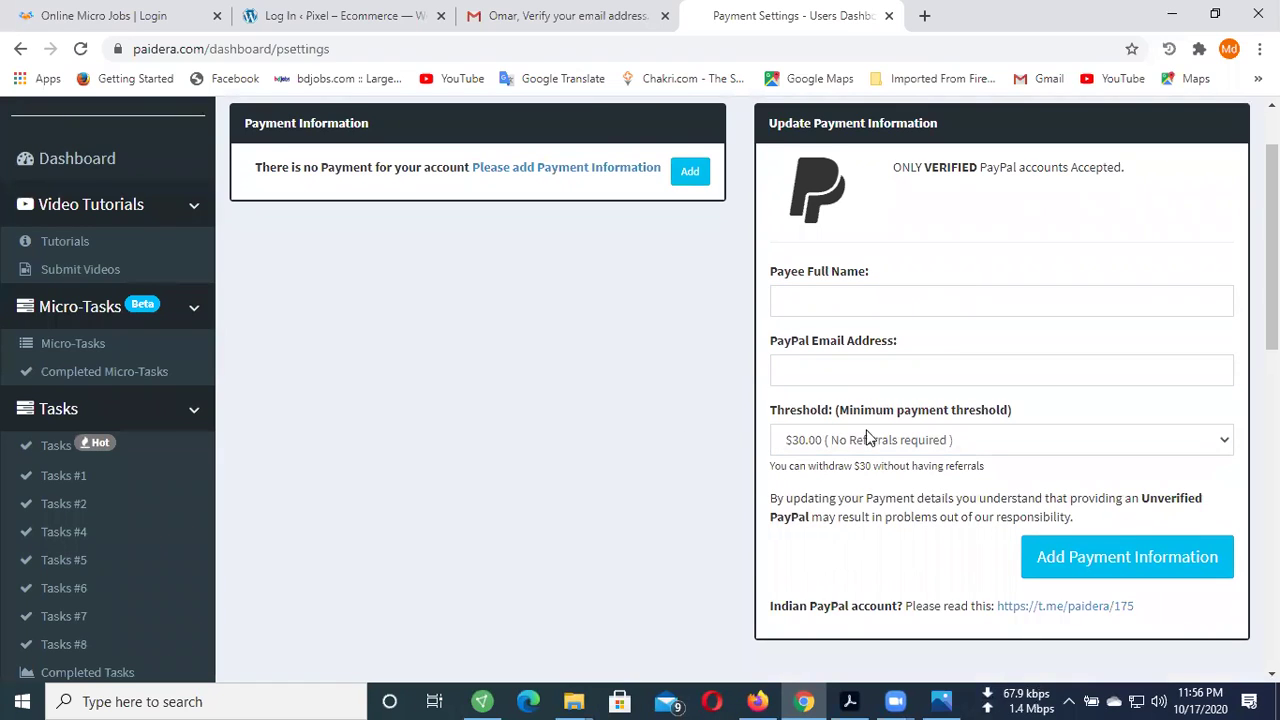
# - Review the minimum payment threshold options and the remaining notes in the PayPal payment information form
pyautogui.click(912, 444)
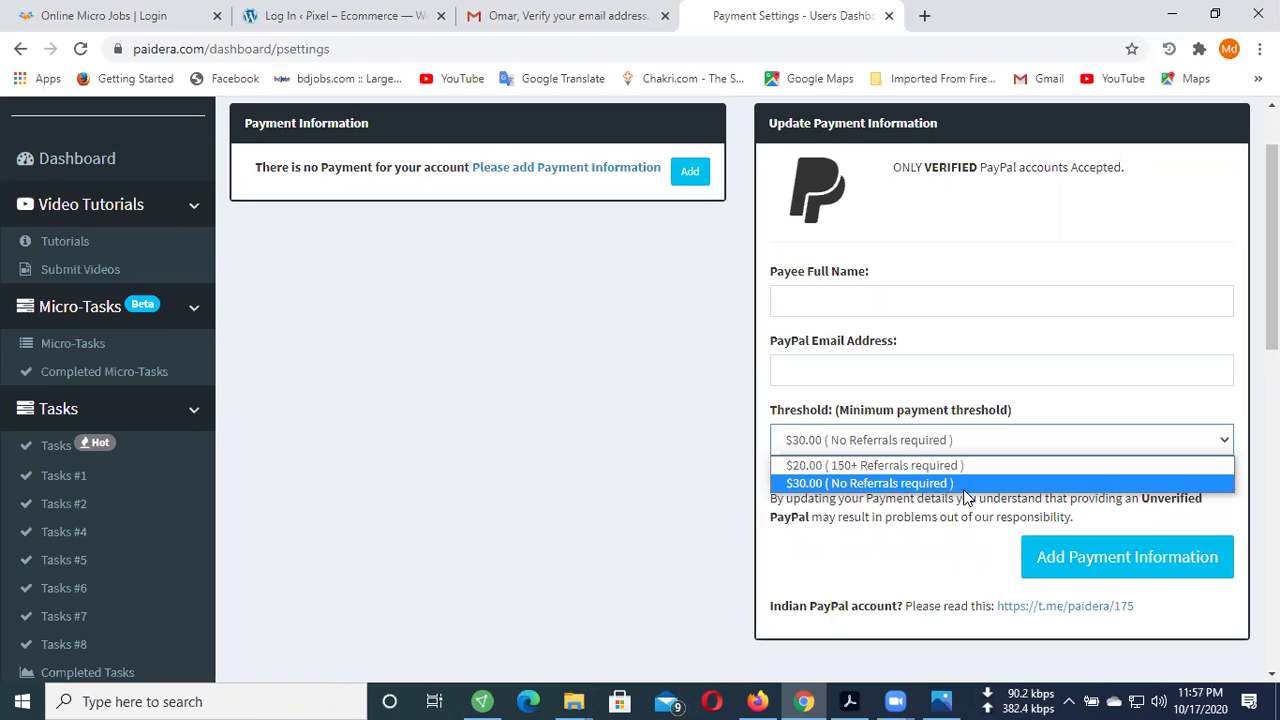
pyautogui.click(686, 497)
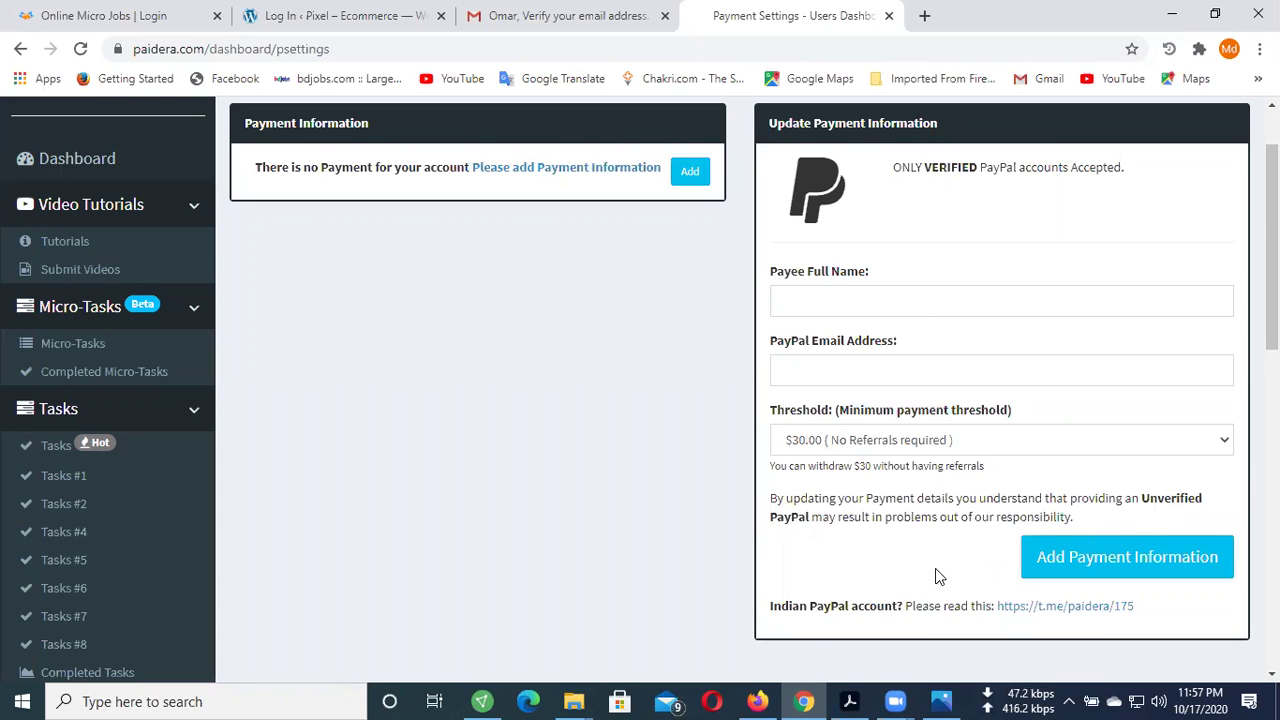
pyautogui.scroll(1, 935, 568)
pyautogui.scroll(-3, 958, 567)
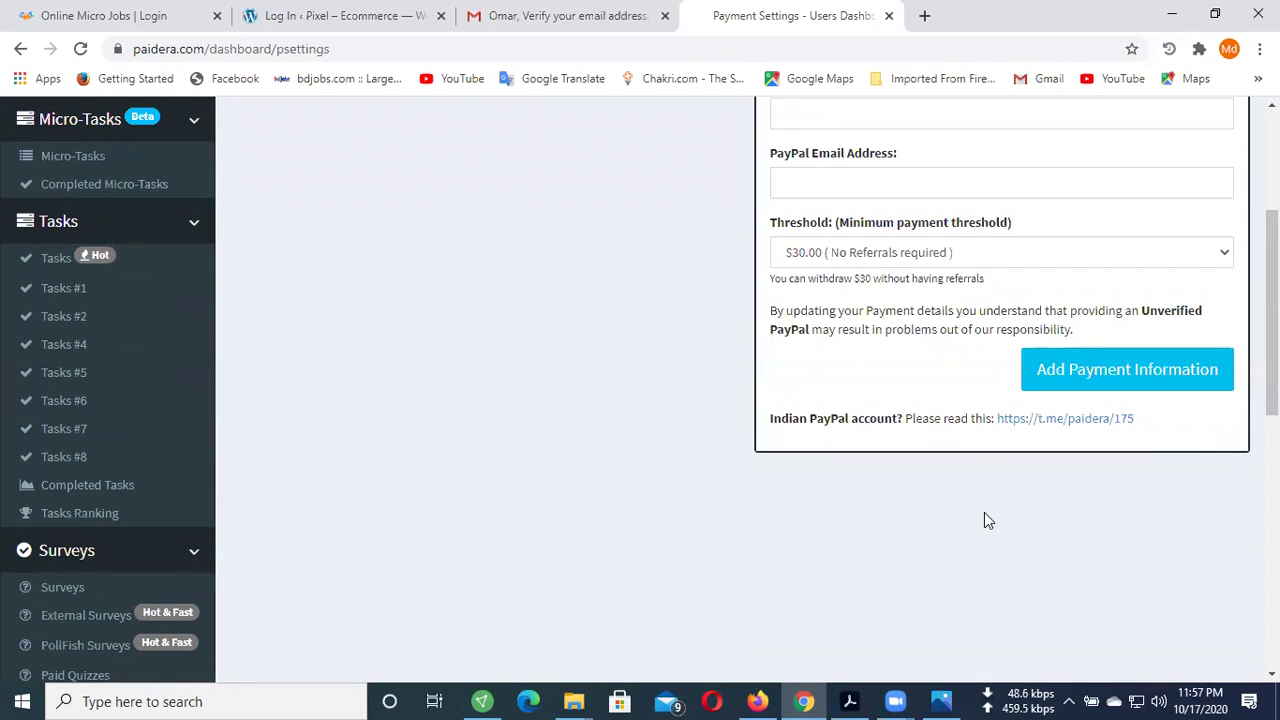
pyautogui.scroll(2, 986, 514)
pyautogui.scroll(1, 984, 514)
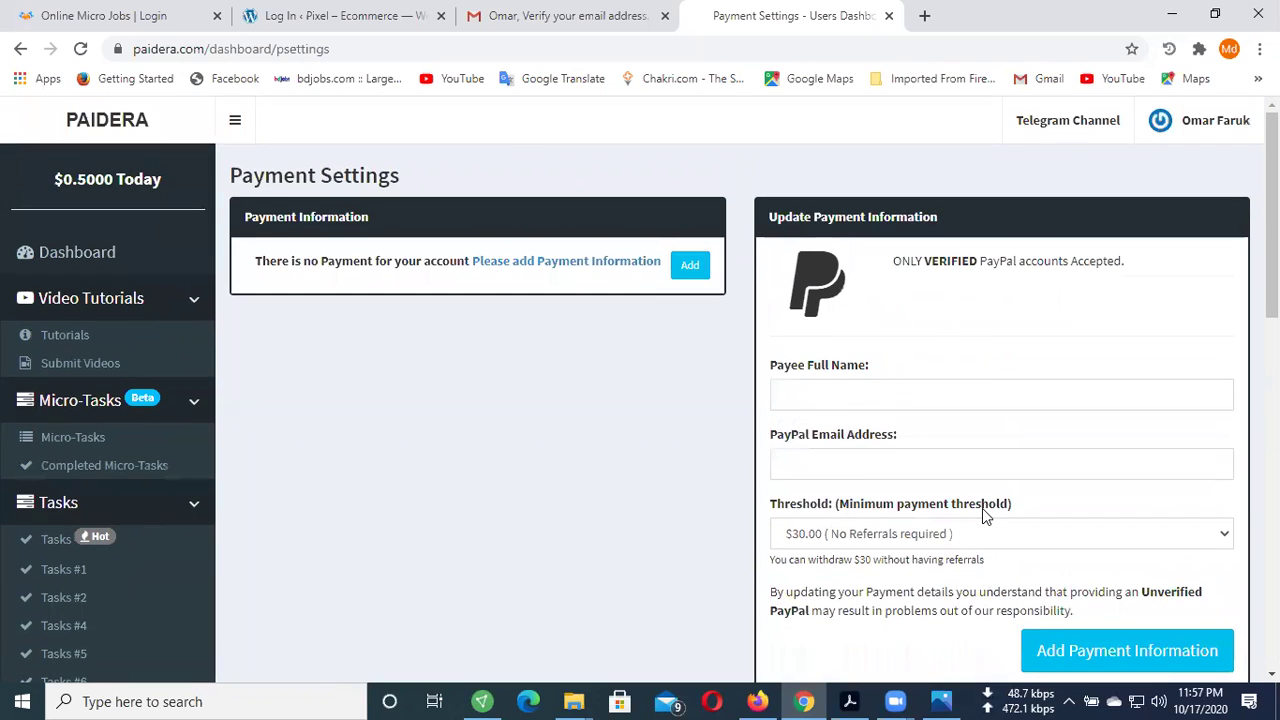
pyautogui.scroll(-1, 983, 508)
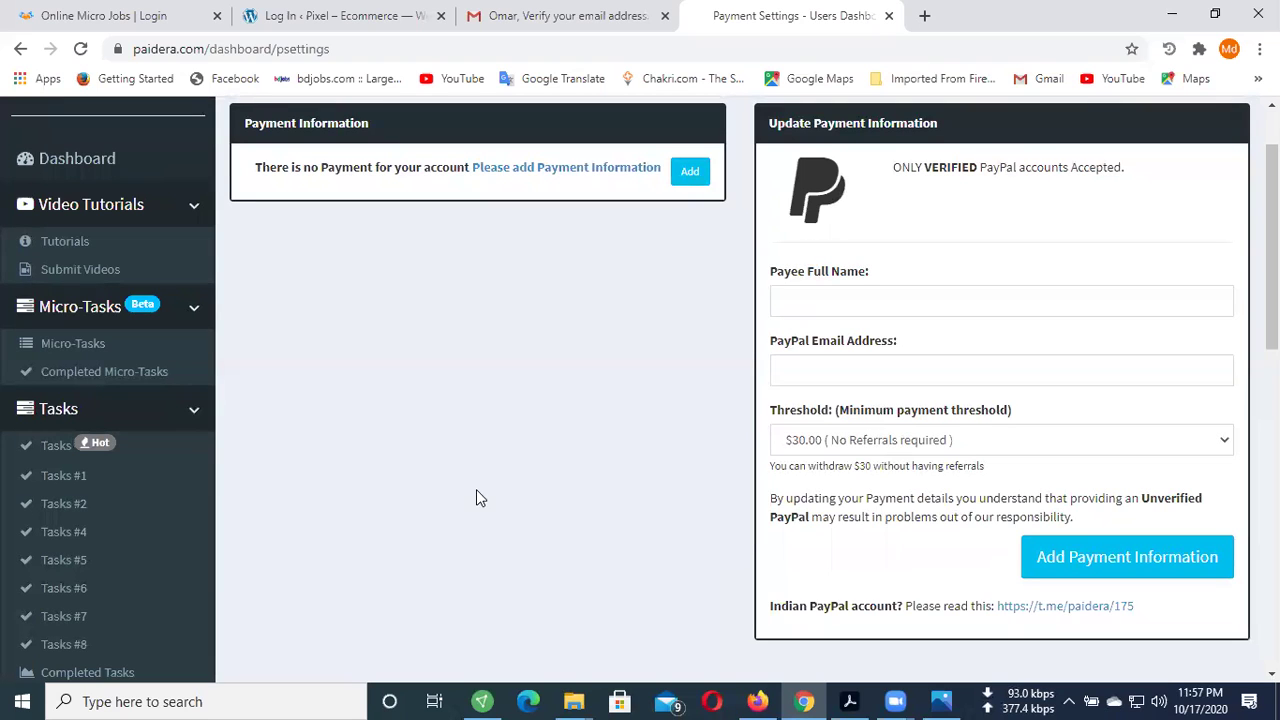
# - Open the Referrals page and dismiss the new survey notice
pyautogui.scroll(-7, 423, 494)
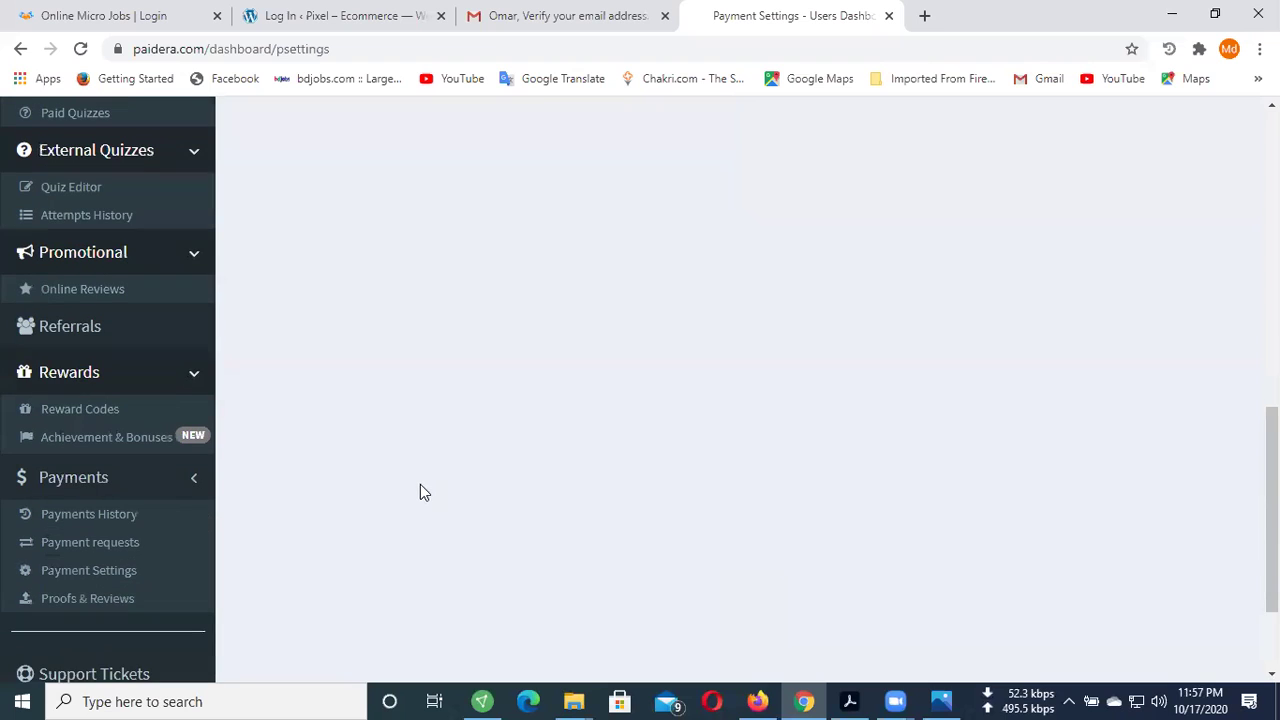
pyautogui.click(108, 330)
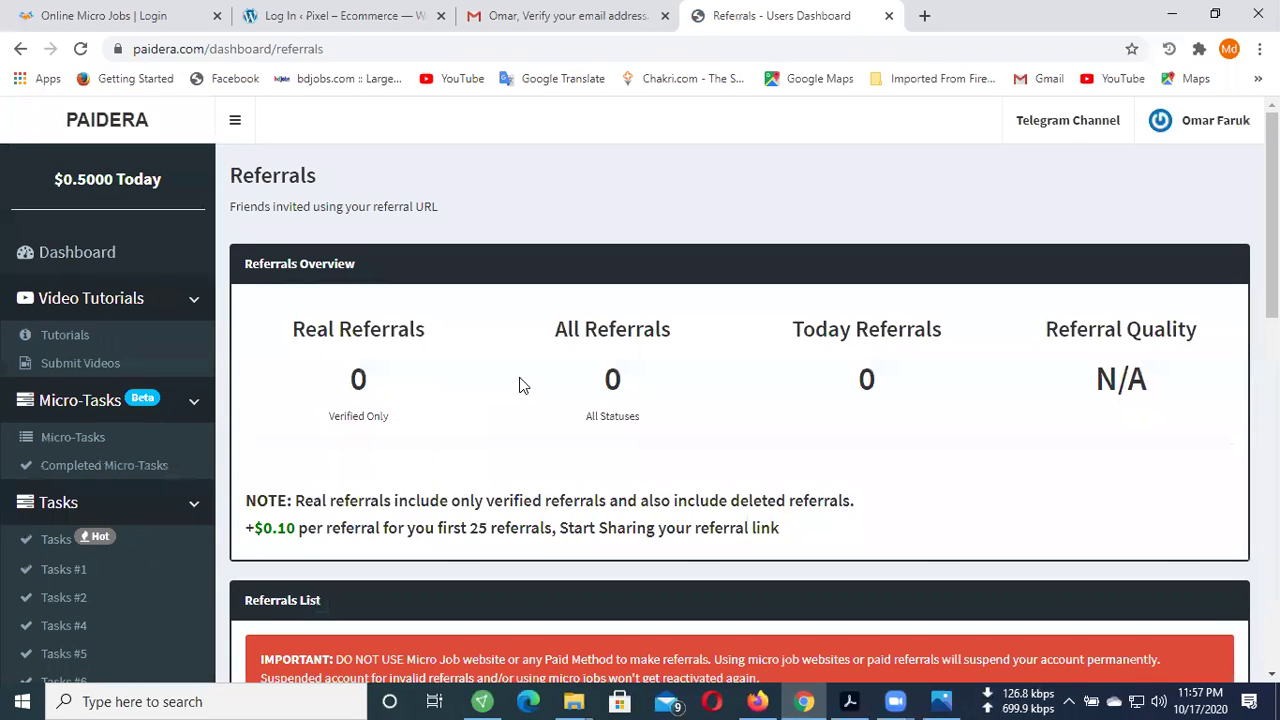
pyautogui.scroll(-1, 519, 385)
pyautogui.scroll(-3, 519, 385)
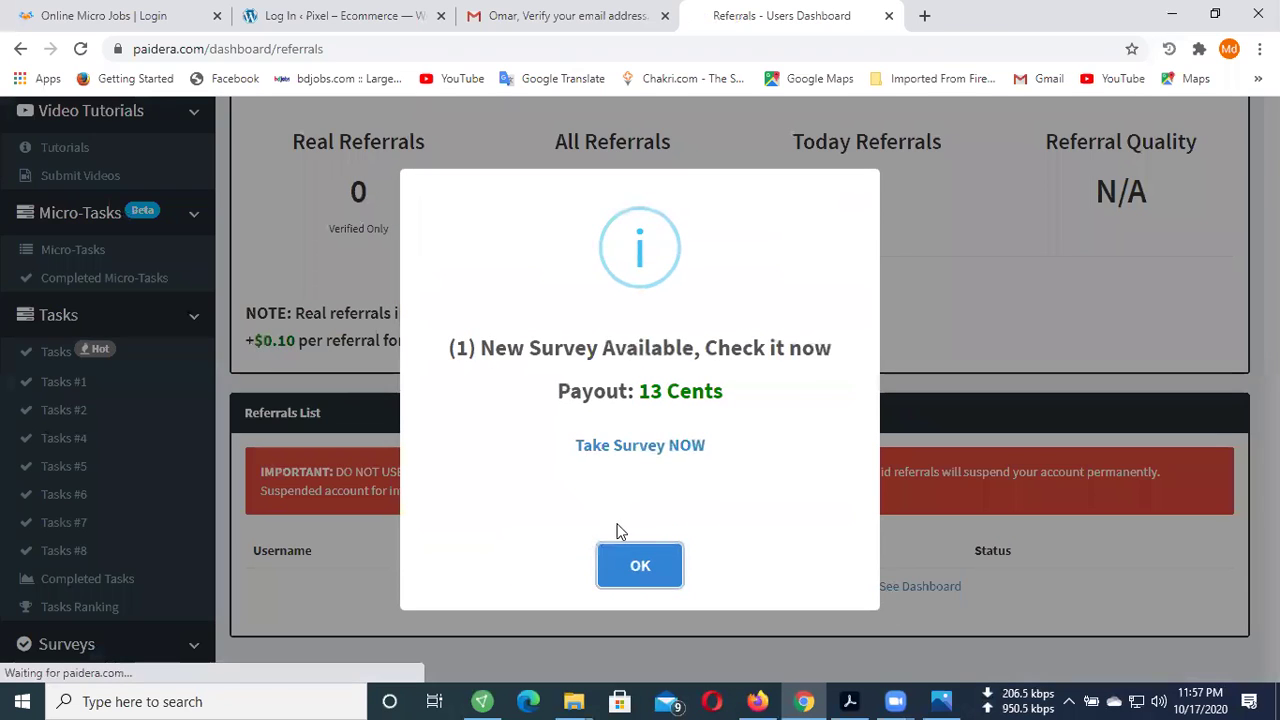
pyautogui.press('Escape')
# - Highlight the per-referral bonus text for the first 25 referrals in the note and examine the referrals overview
pyautogui.moveTo(246, 340); pyautogui.dragTo(320, 346)
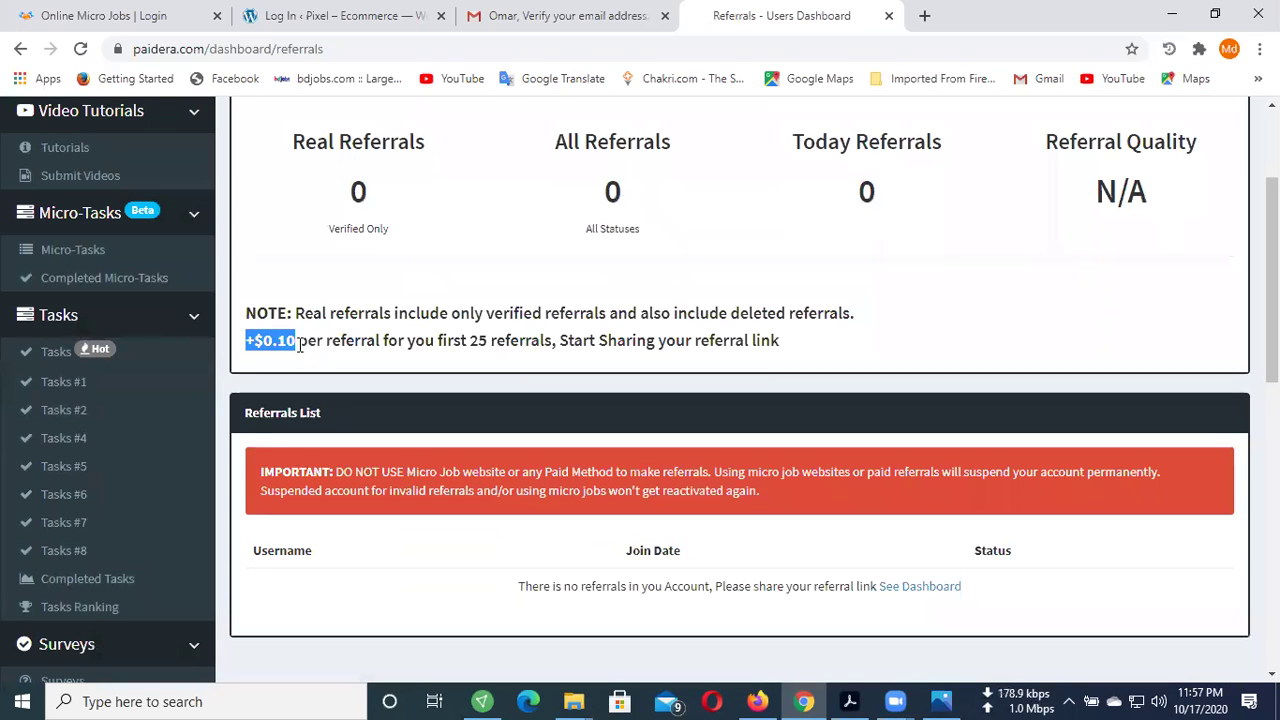
pyautogui.click(300, 346)
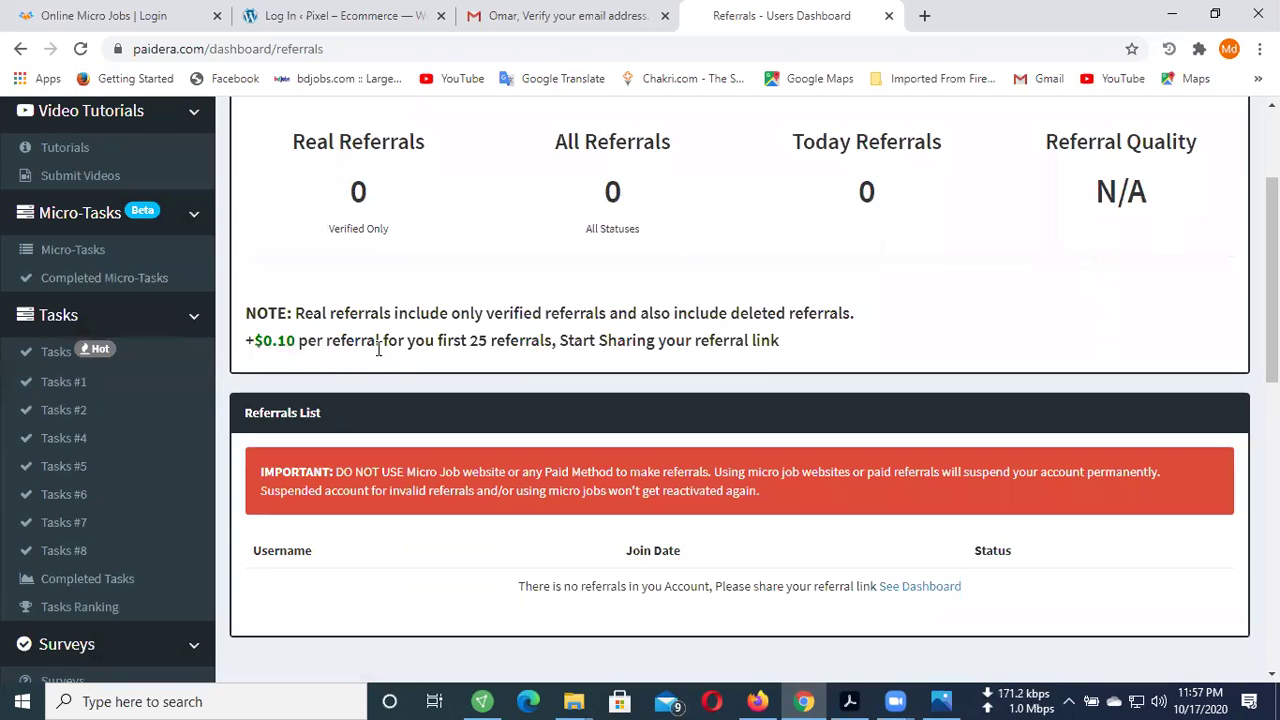
pyautogui.moveTo(323, 340); pyautogui.dragTo(255, 342)
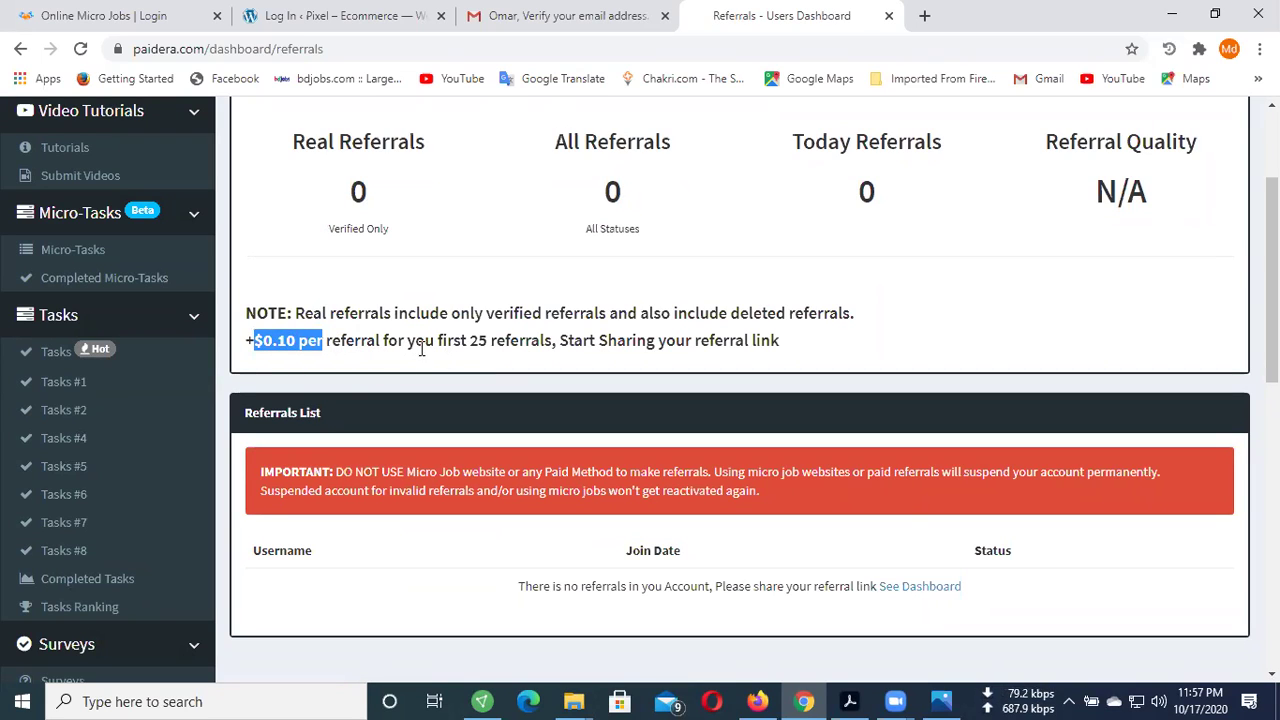
pyautogui.moveTo(555, 341); pyautogui.dragTo(257, 343)
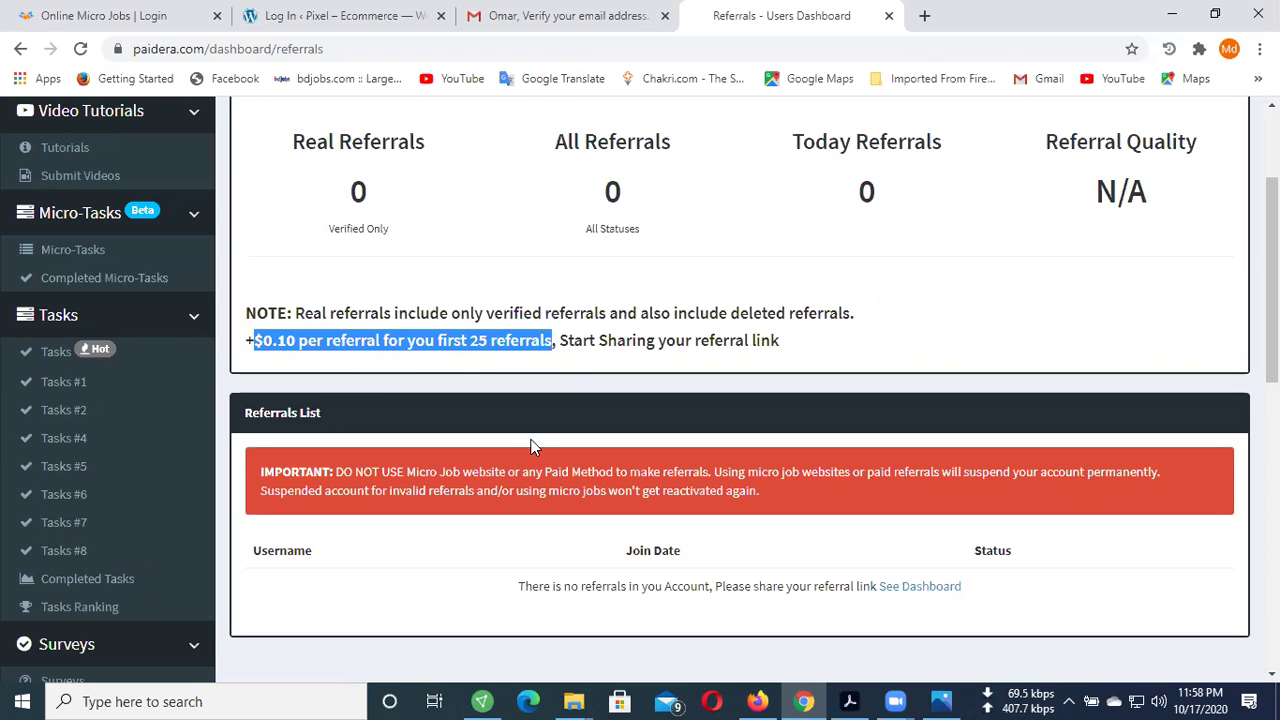
pyautogui.scroll(3, 640, 398)
pyautogui.scroll(-4, 640, 398)
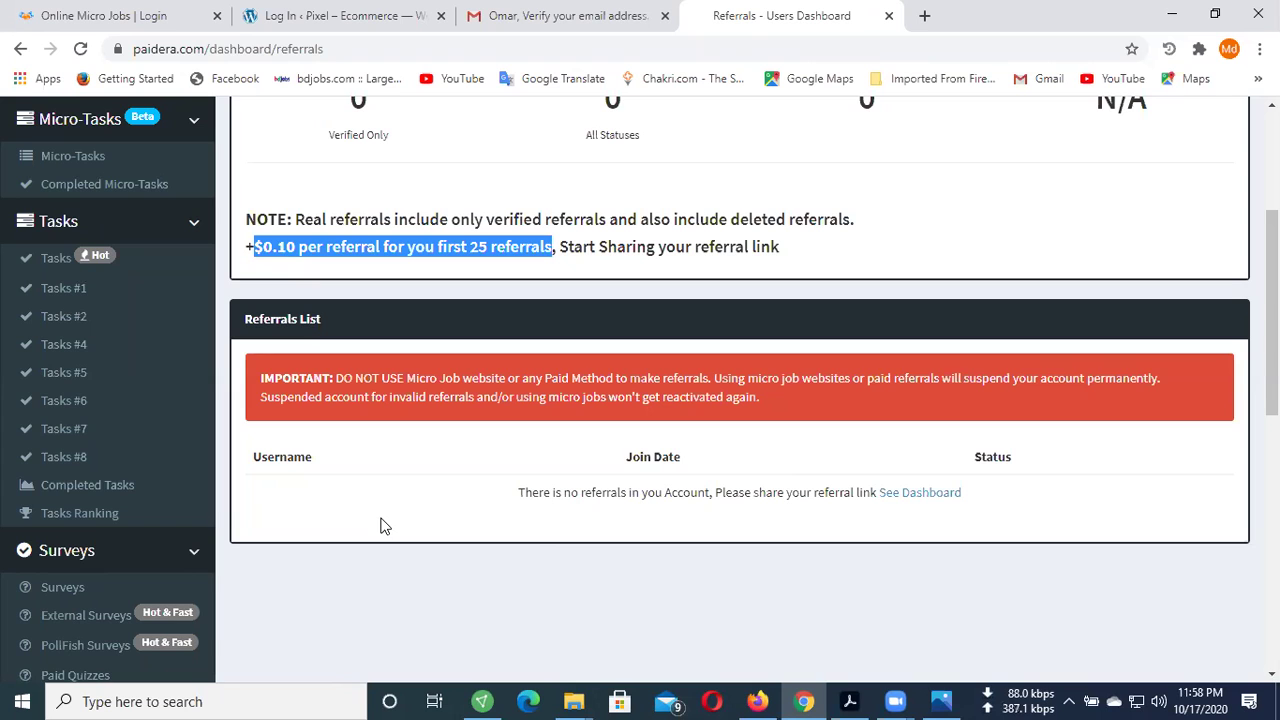
# - Examine the account navigation from Video Tutorials to Payments, collapsing the Micro-Tasks, Tasks, Surveys and other groups for an overview
pyautogui.scroll(-2, 710, 489)
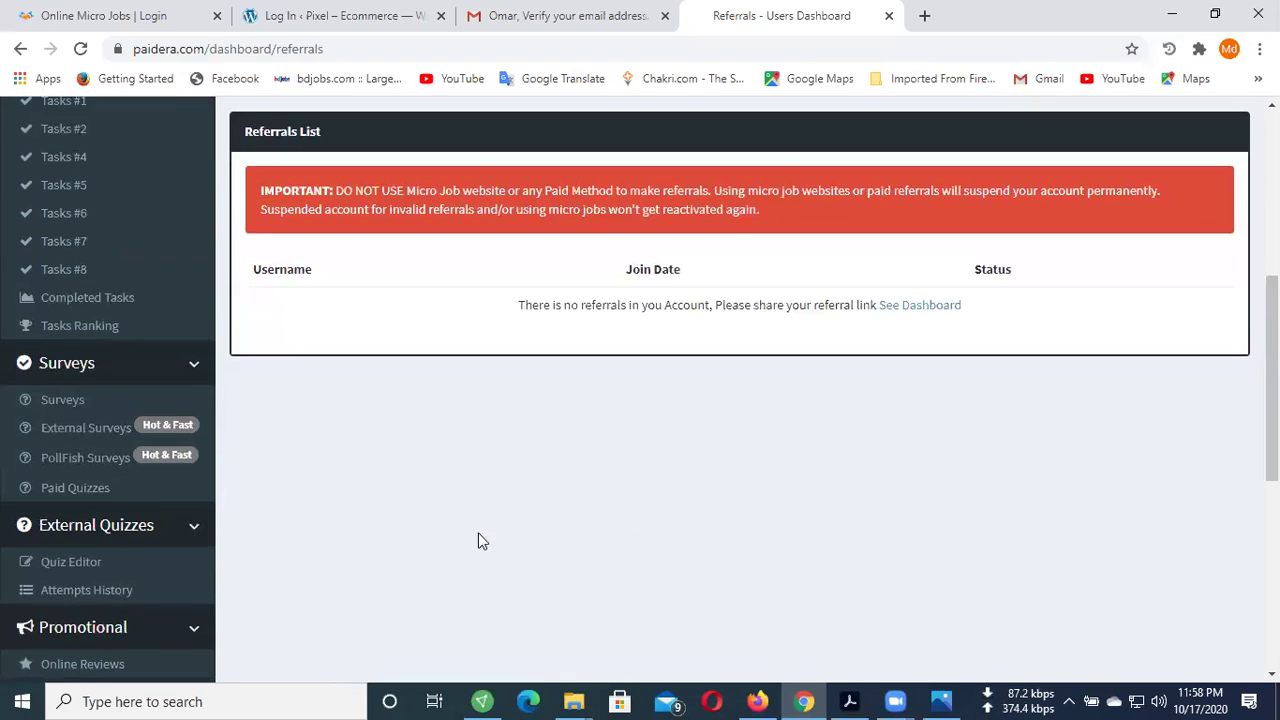
pyautogui.scroll(-3, 460, 560)
pyautogui.scroll(-2, 180, 500)
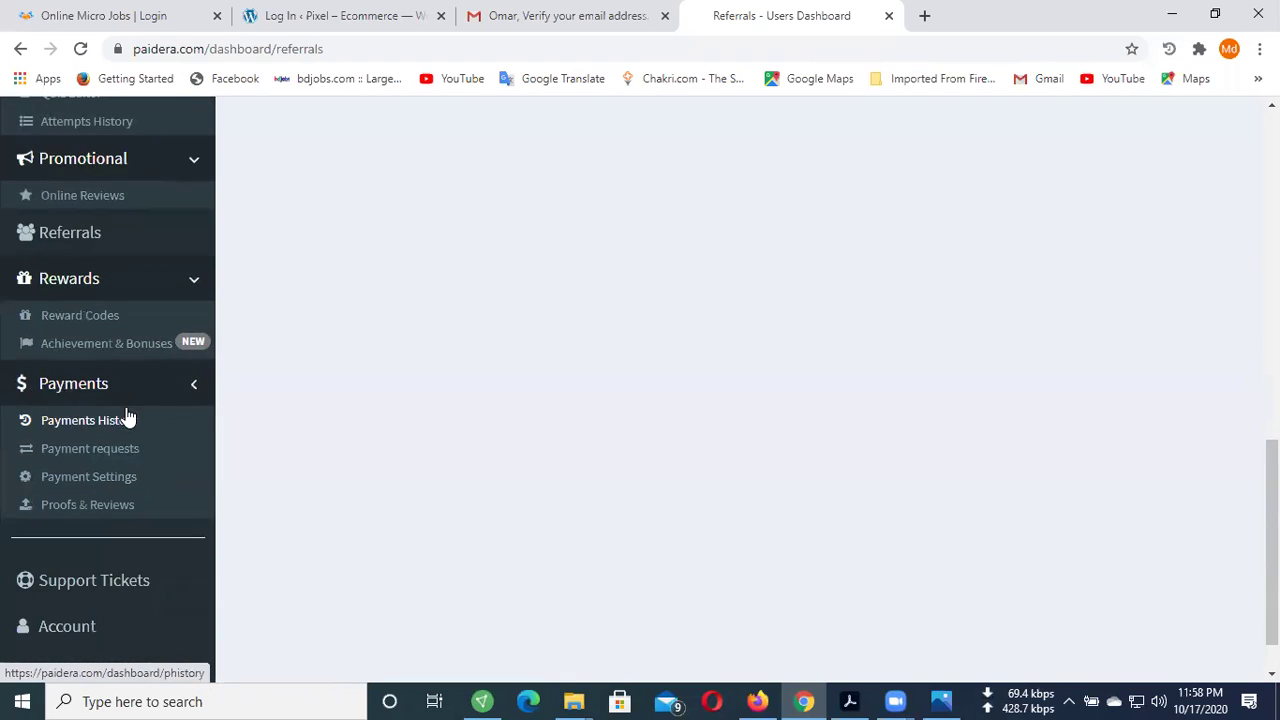
pyautogui.scroll(5, 128, 457)
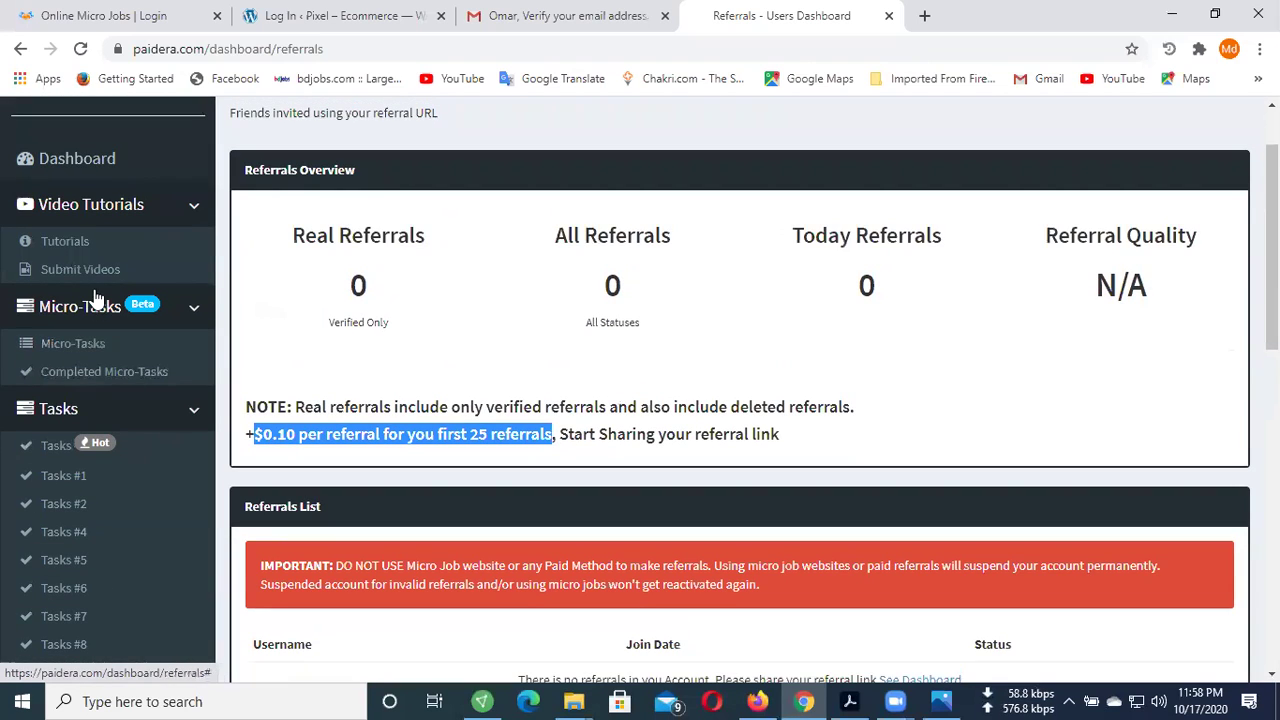
pyautogui.click(125, 307)
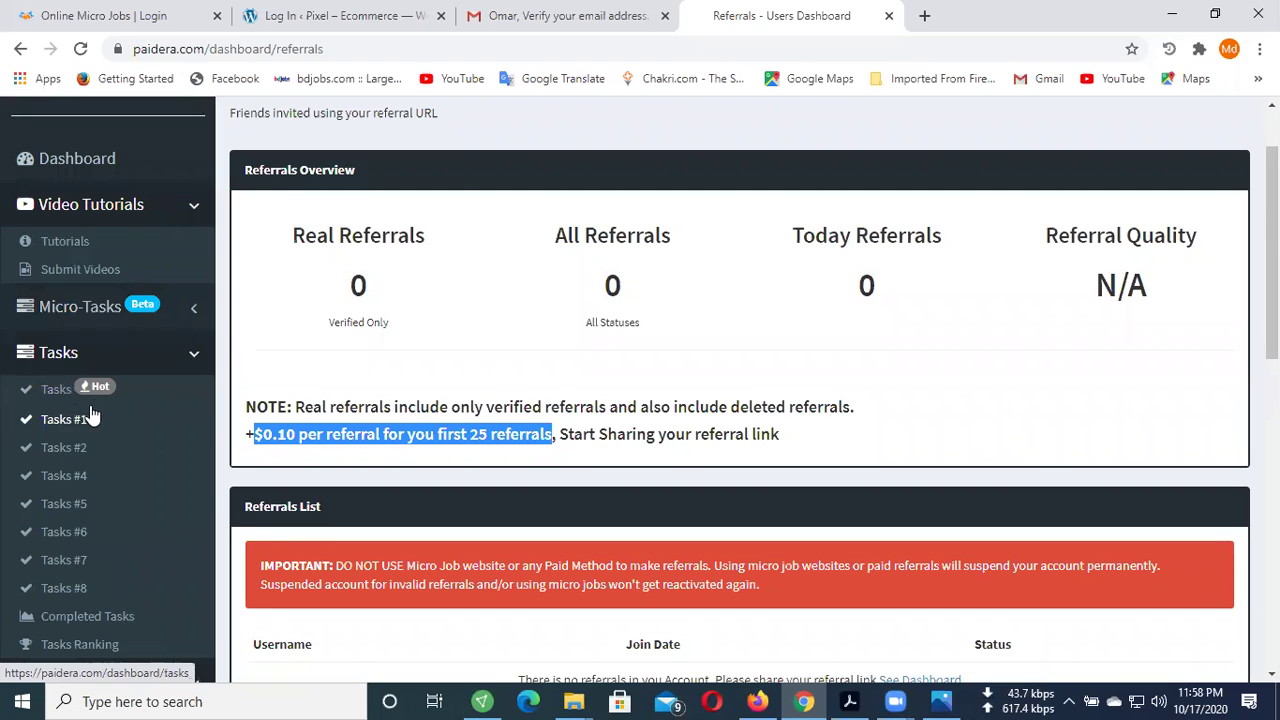
pyautogui.click(193, 216)
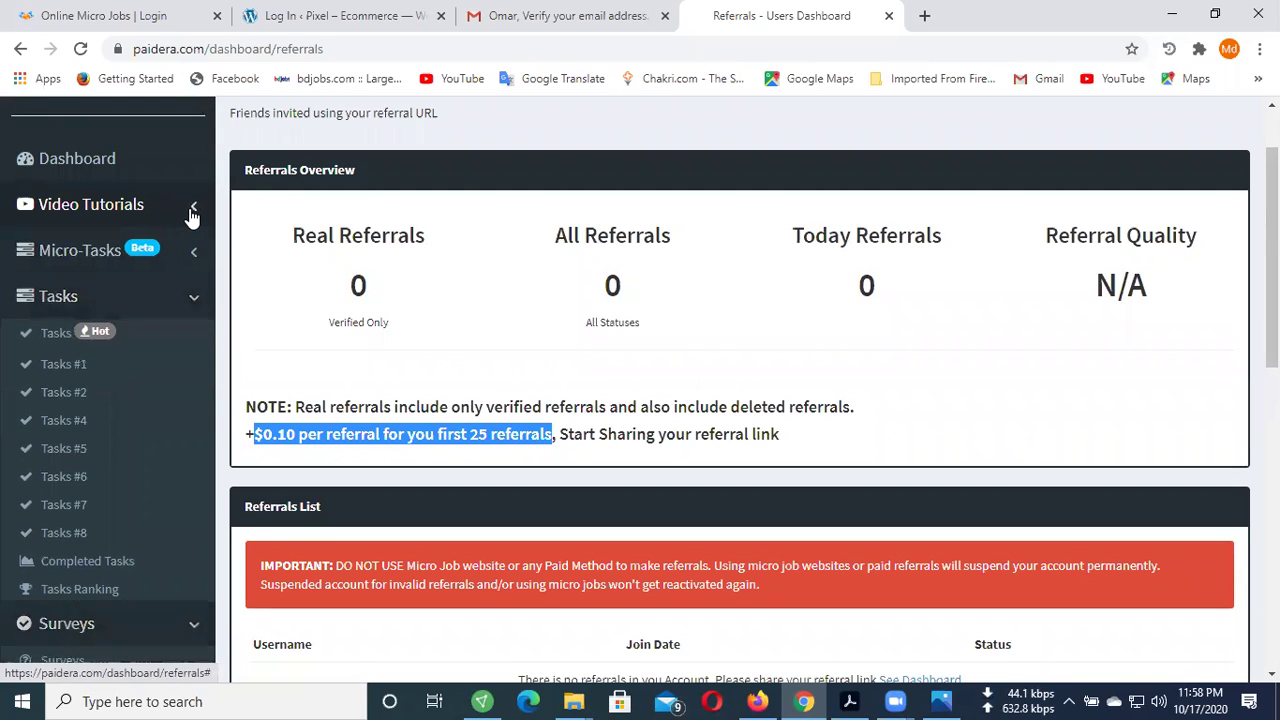
pyautogui.click(192, 210)
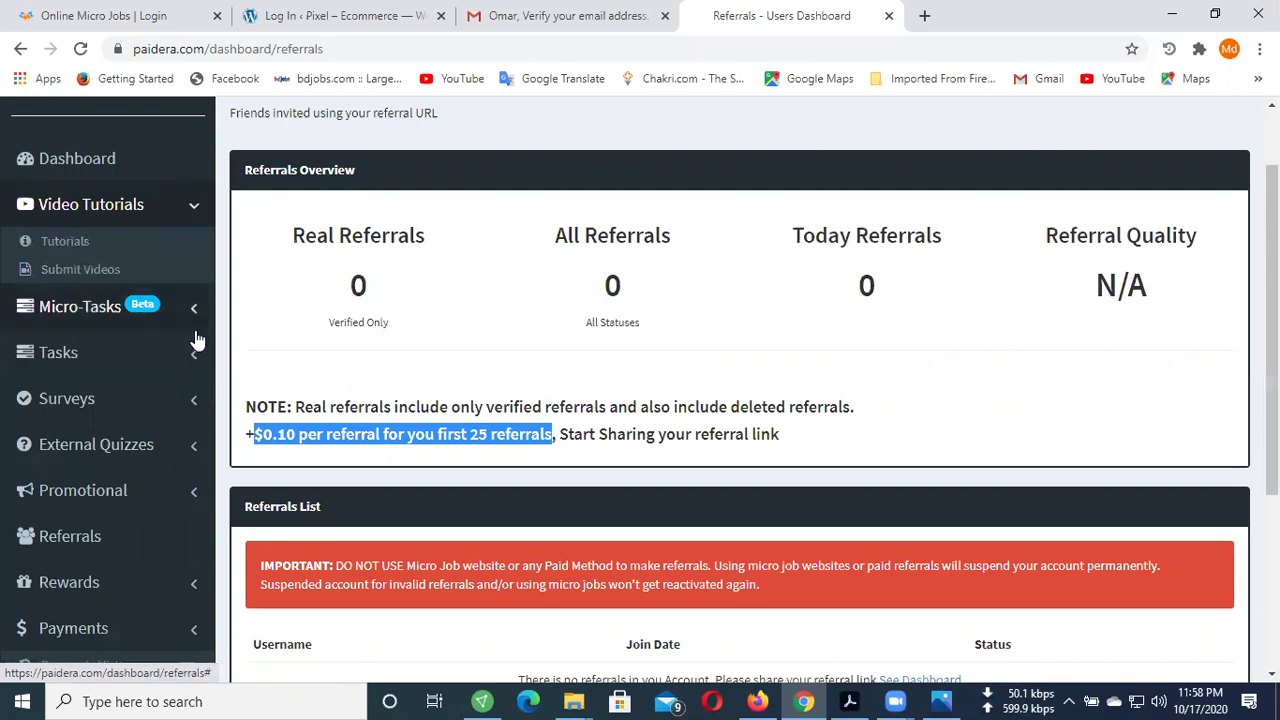
pyautogui.scroll(-3, 295, 380)
pyautogui.scroll(-1, 311, 377)
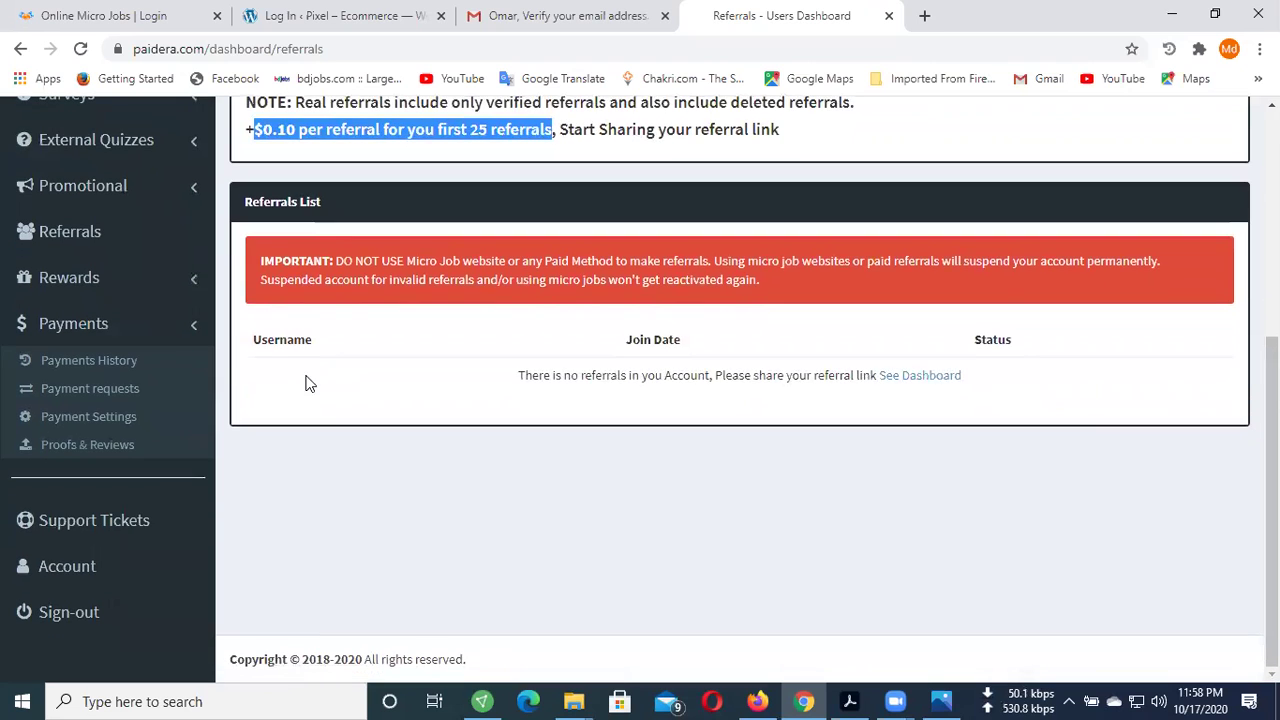
pyautogui.scroll(3, 522, 385)
pyautogui.scroll(-1, 530, 397)
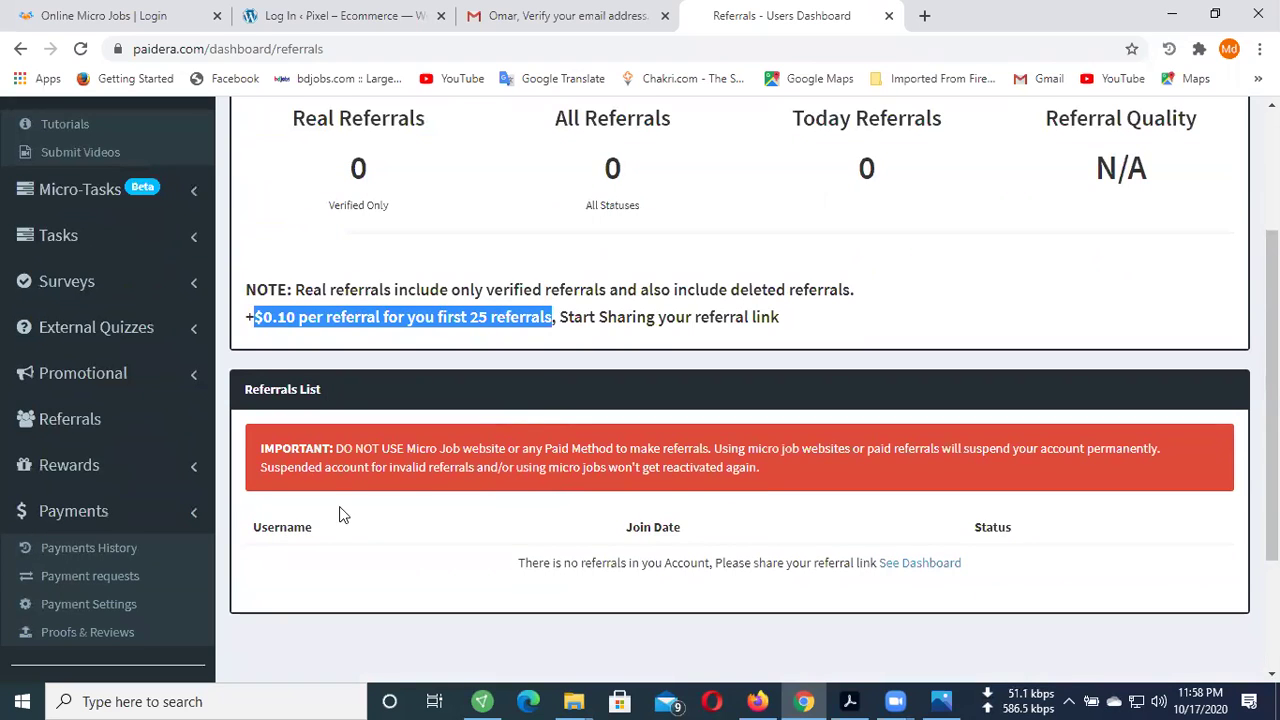
pyautogui.scroll(-2, 337, 514)
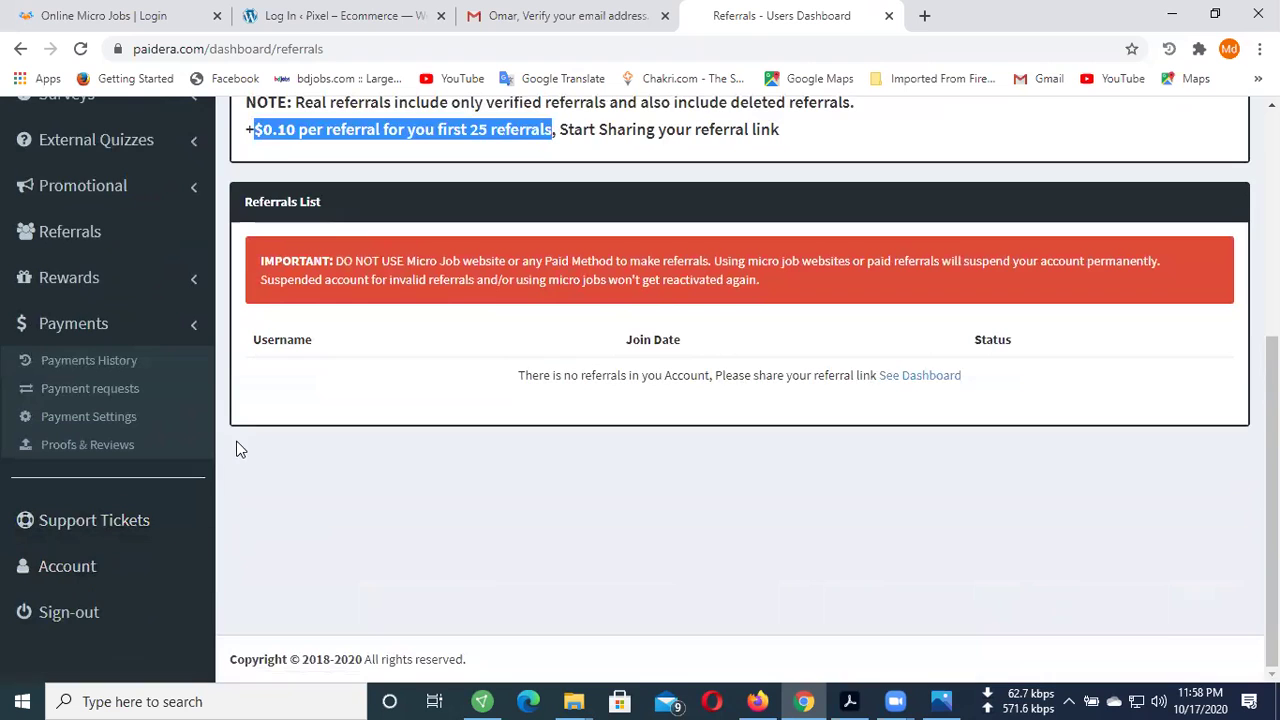
# - Return to the main dashboard and dismiss the new survey notice
pyautogui.scroll(3, 232, 445)
pyautogui.click(88, 148)
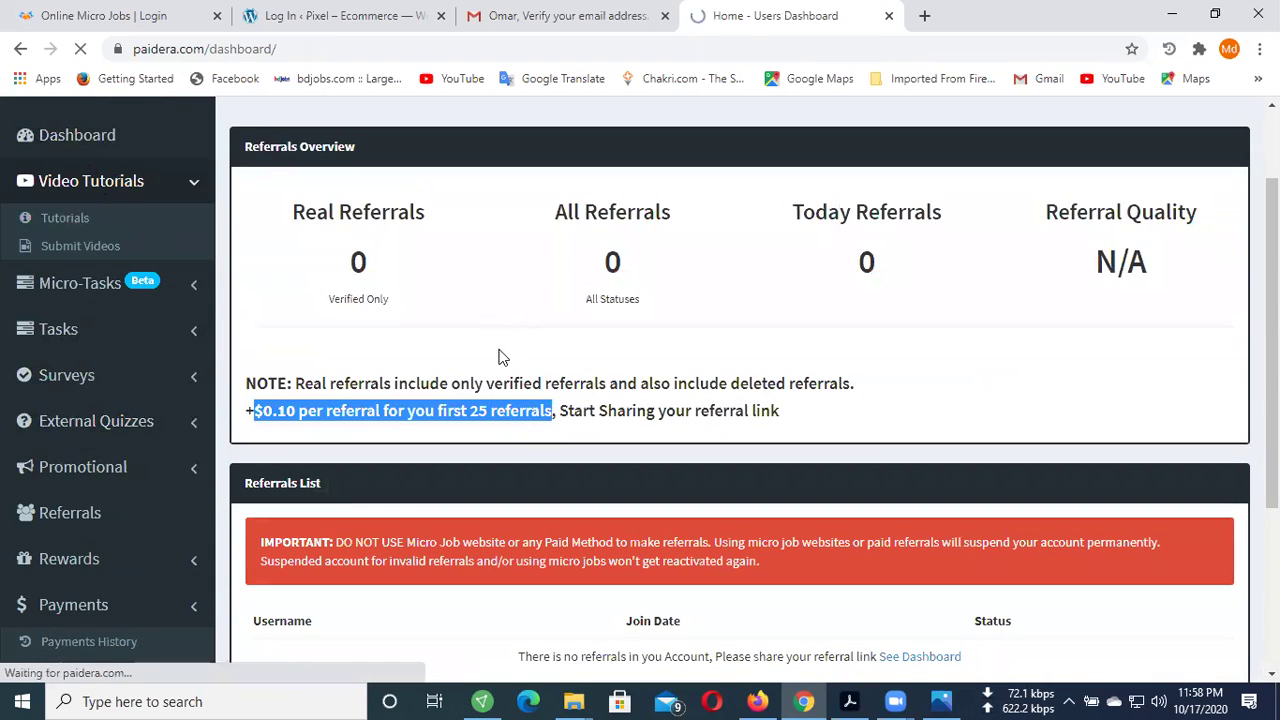
pyautogui.scroll(-1, 648, 400)
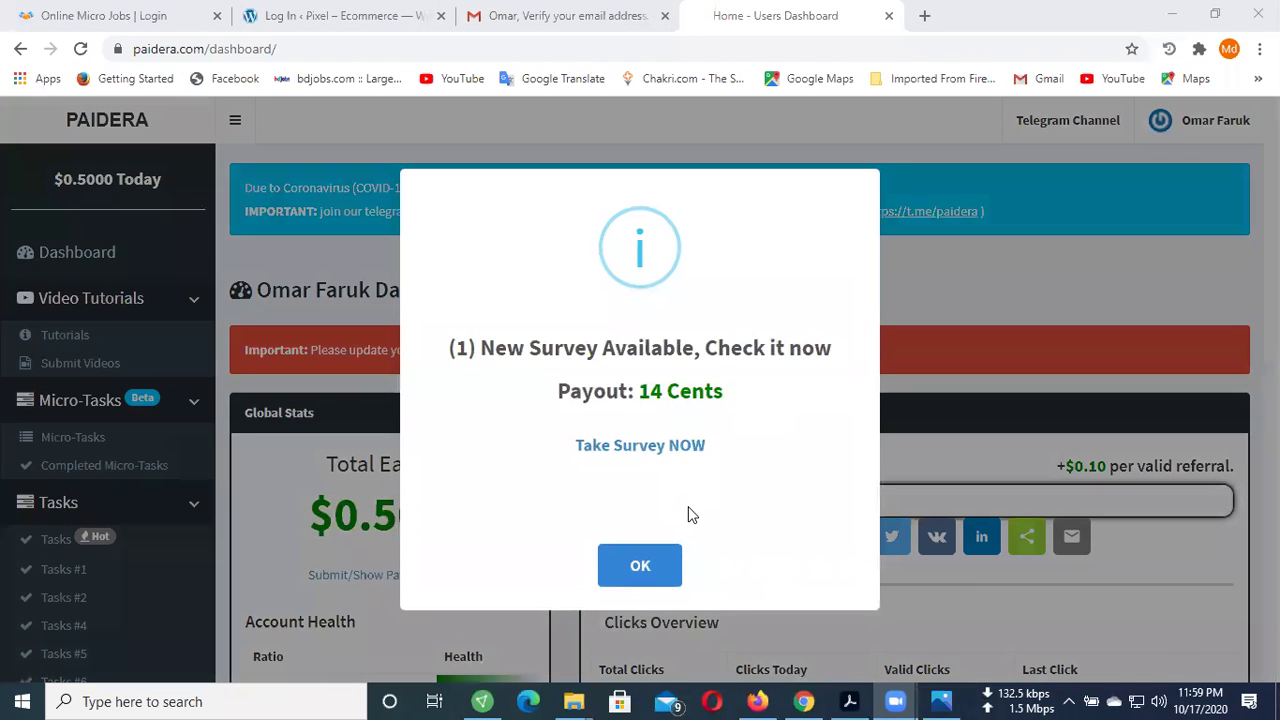
pyautogui.click(640, 565)
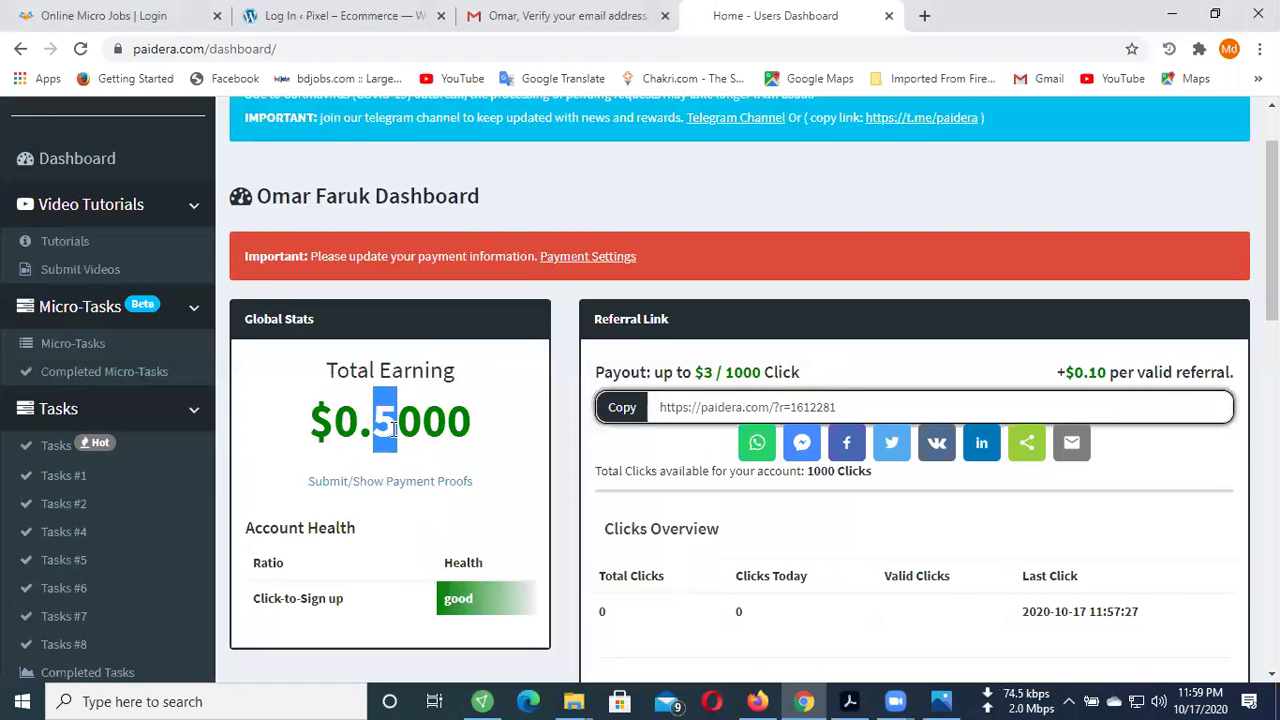
# - Examine the Total Earning figure and the Account Health rating in the dashboard's Global Stats
pyautogui.scroll(-1, 410, 433)
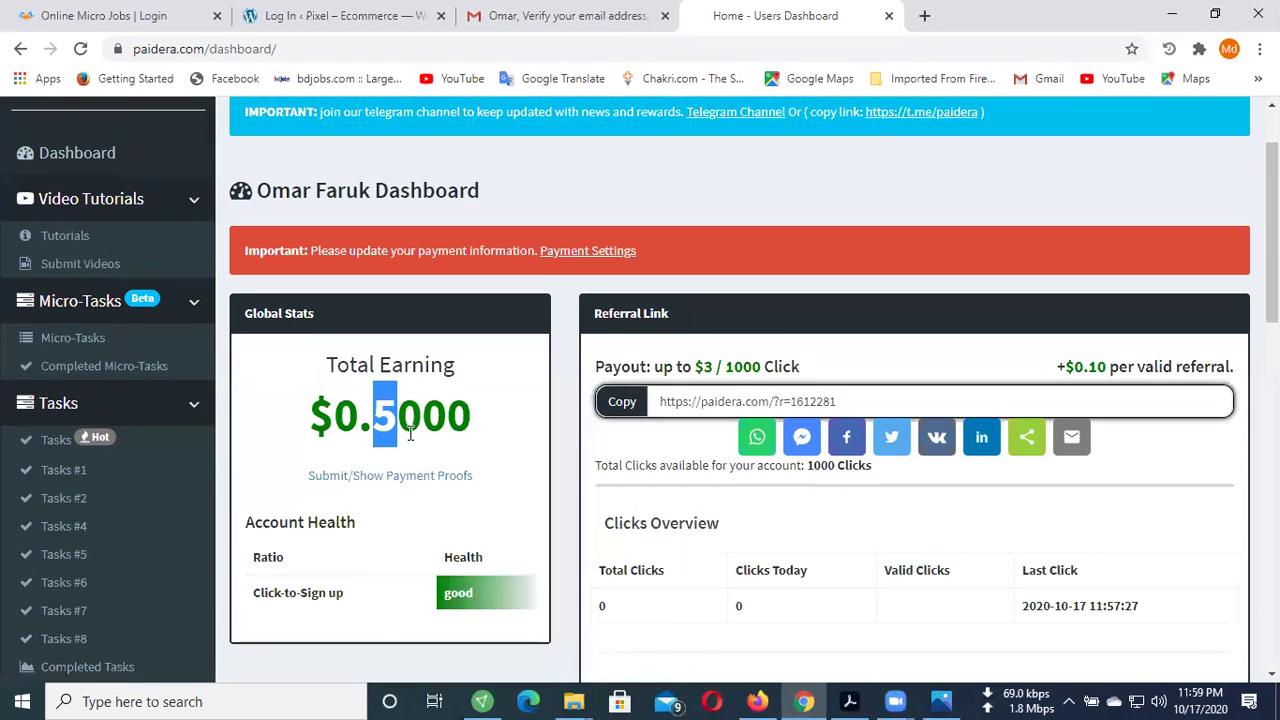
pyautogui.click(358, 488)
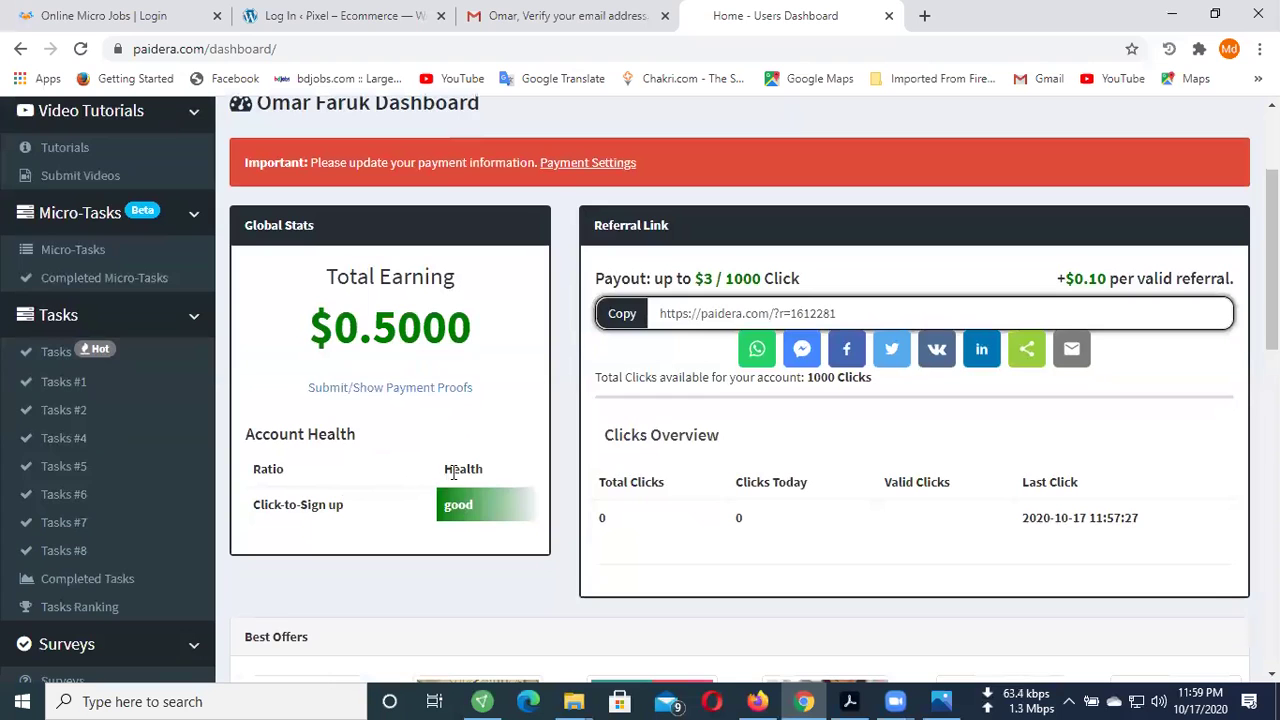
pyautogui.moveTo(466, 469); pyautogui.dragTo(477, 469)
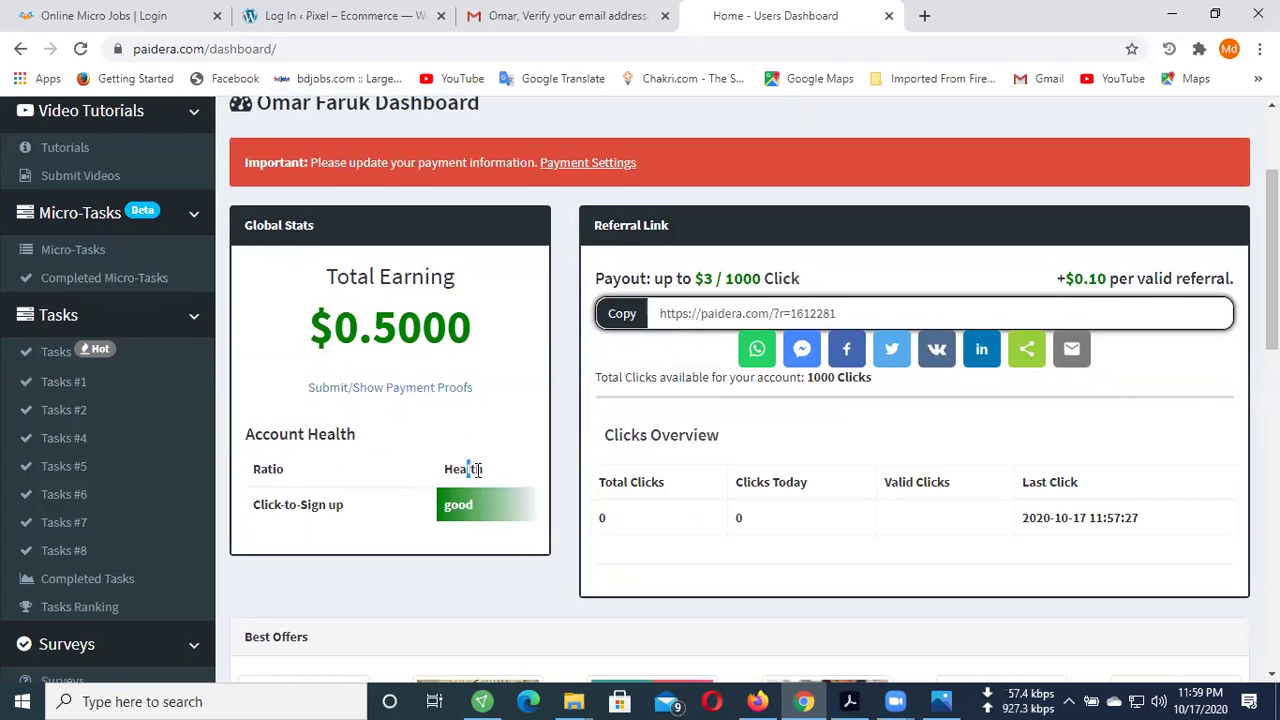
pyautogui.moveTo(424, 514); pyautogui.dragTo(480, 512)
pyautogui.scroll(-5, 493, 512)
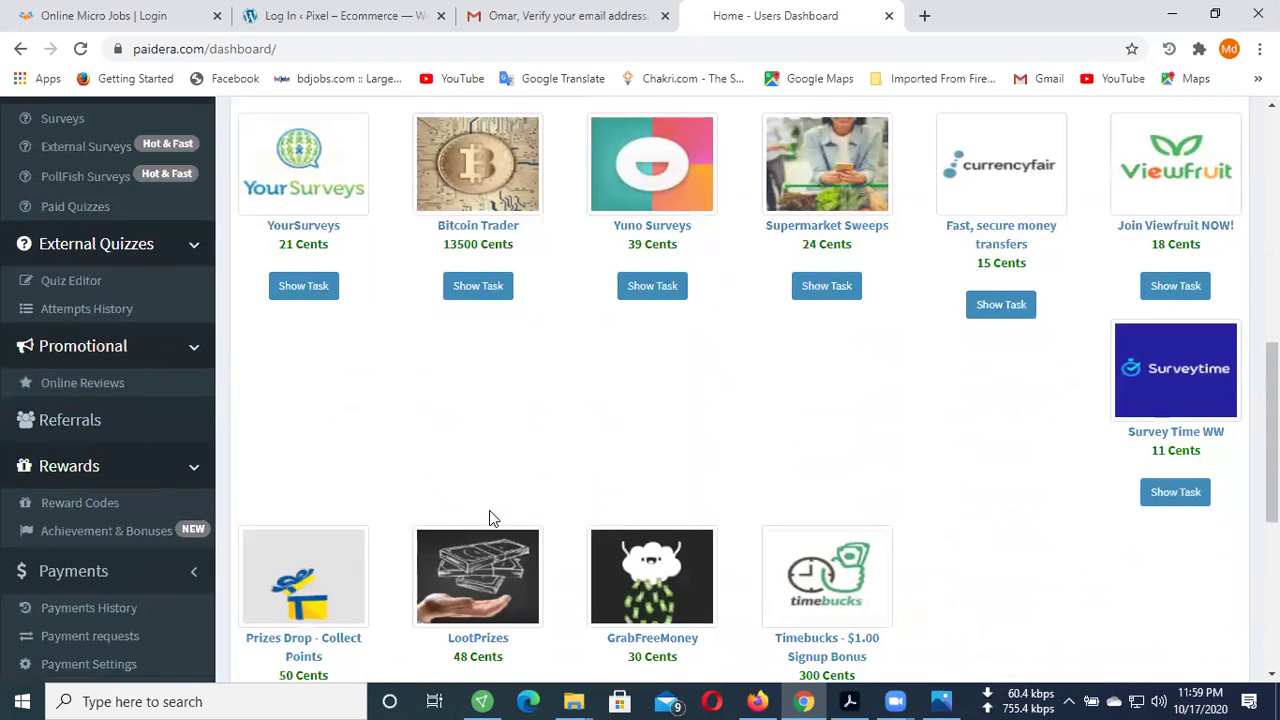
pyautogui.scroll(3, 485, 500)
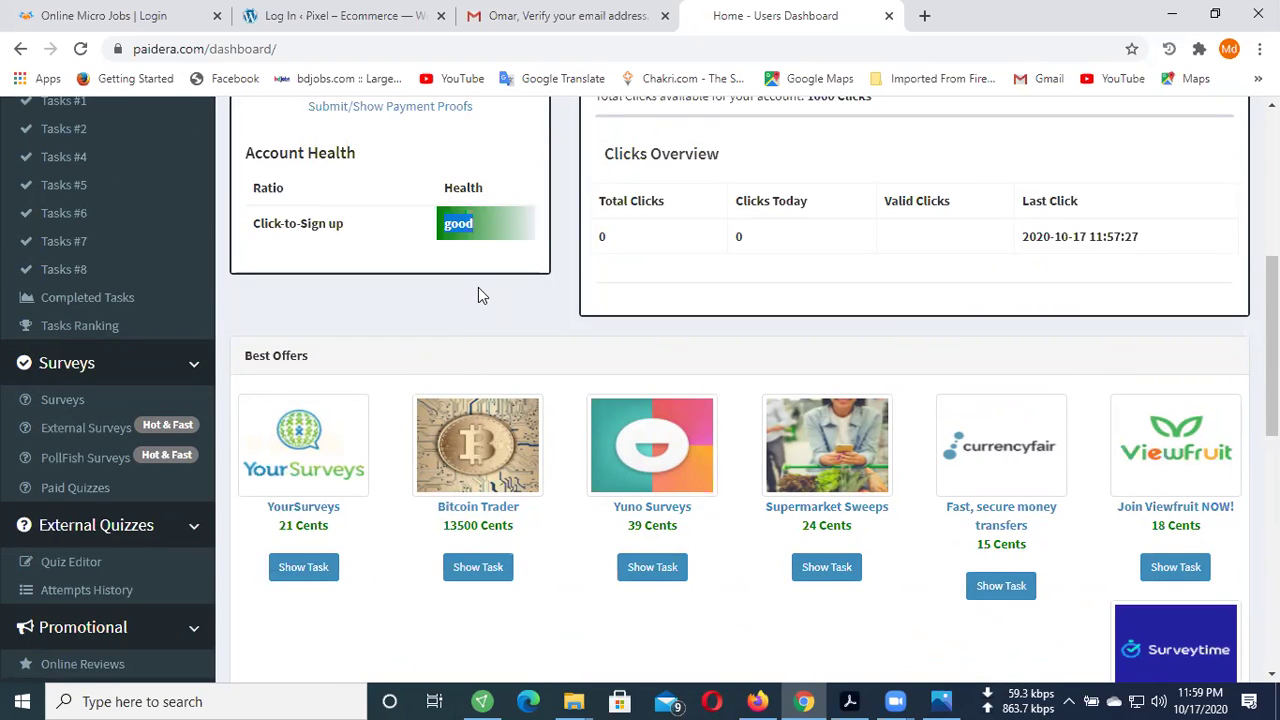
pyautogui.scroll(2, 480, 286)
pyautogui.click(487, 419)
pyautogui.scroll(2, 374, 371)
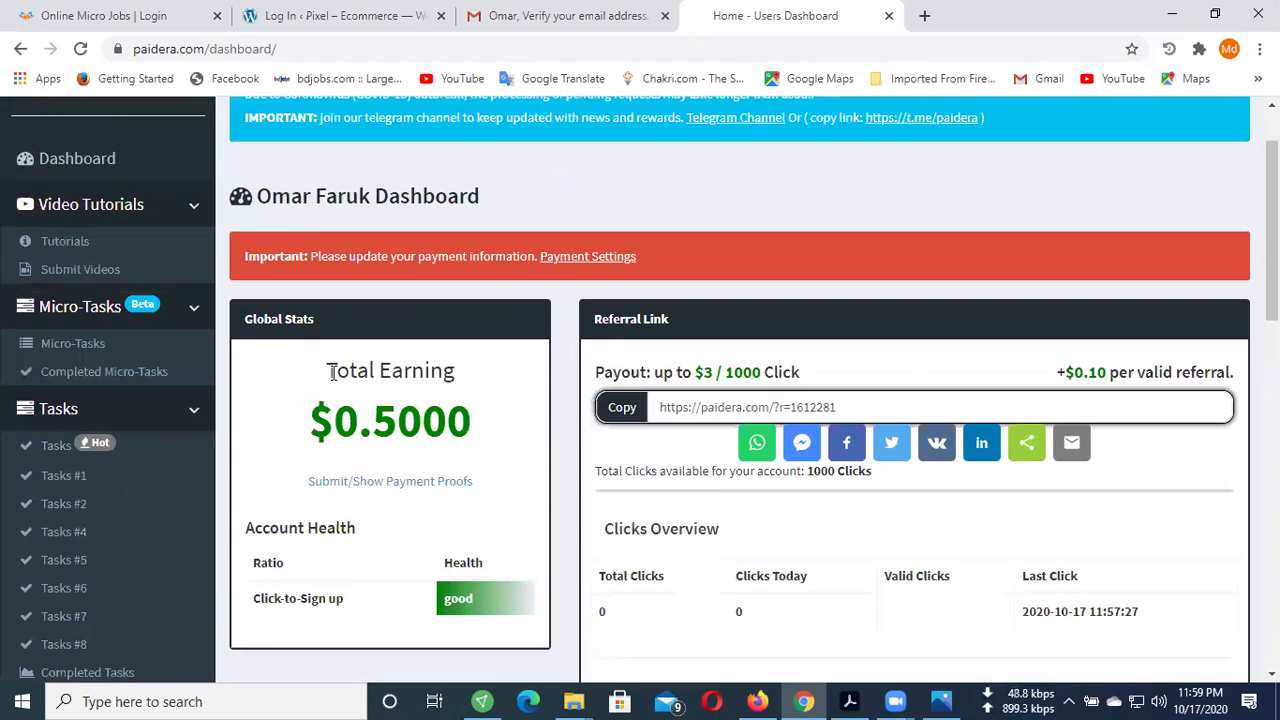
# - Look through the Best Offers list and the START Making Money options at the end of the dashboard
pyautogui.scroll(-5, 335, 399)
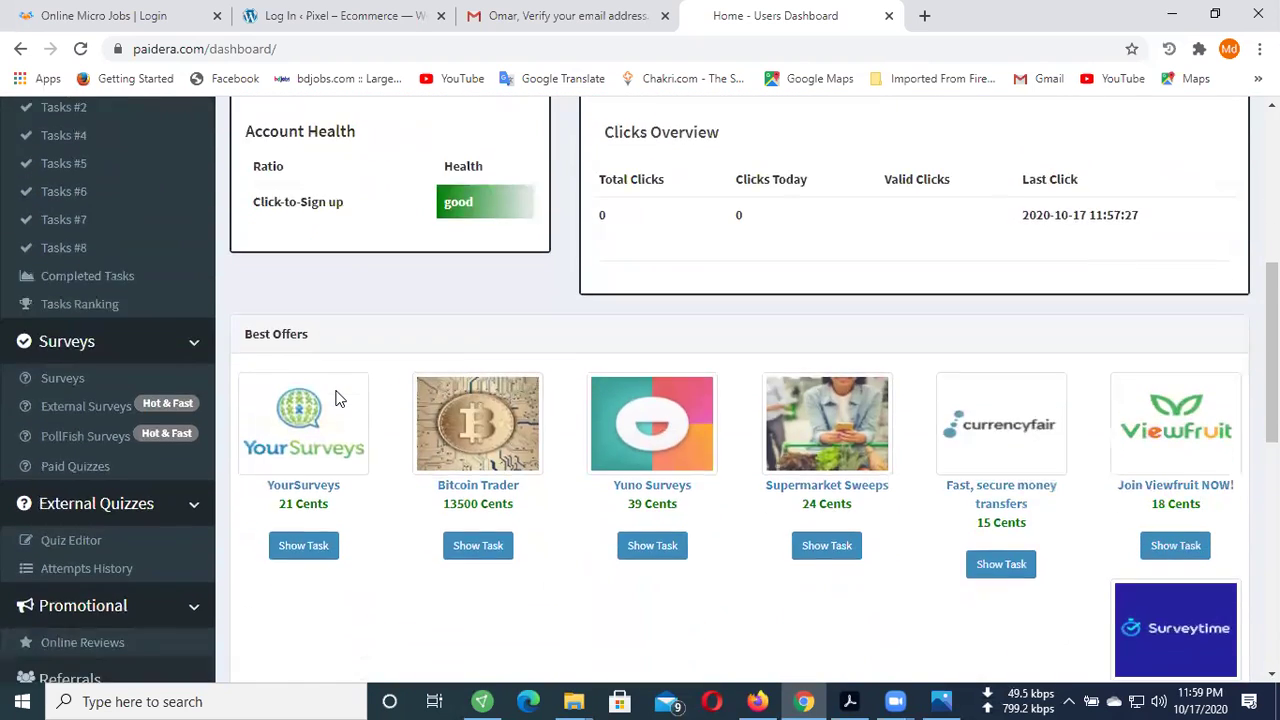
pyautogui.scroll(-4, 335, 399)
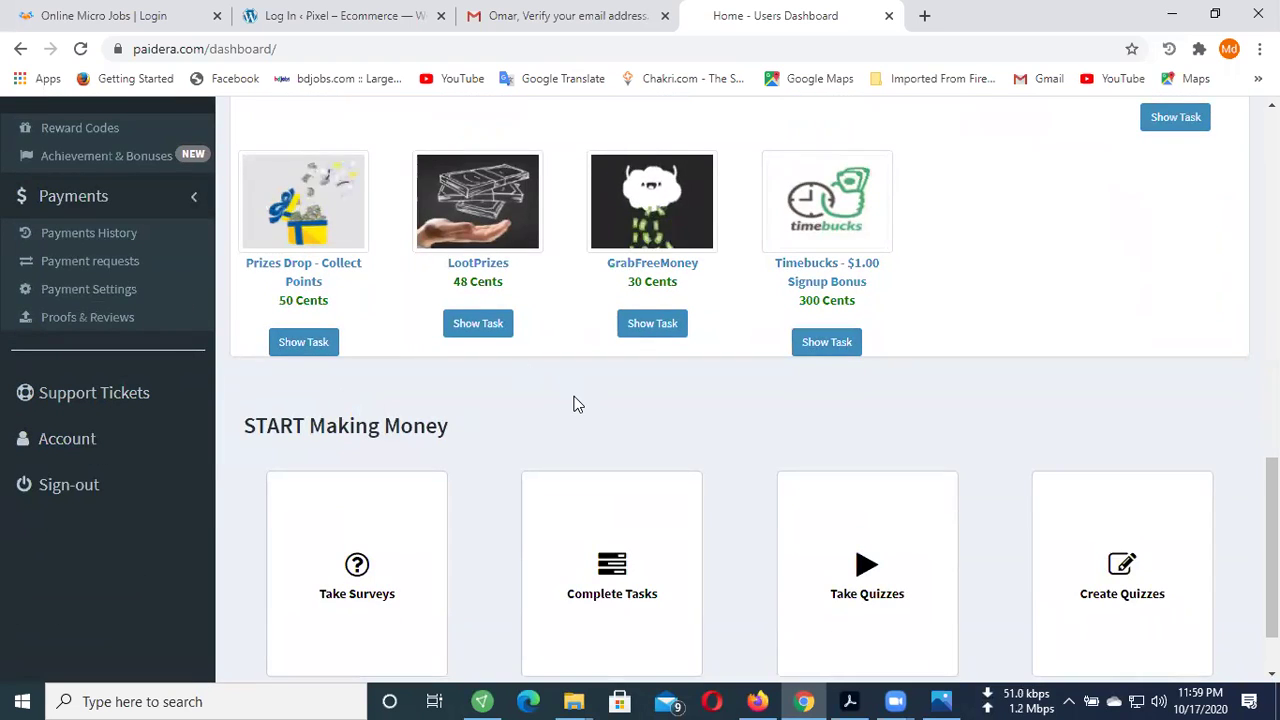
pyautogui.scroll(-1, 575, 404)
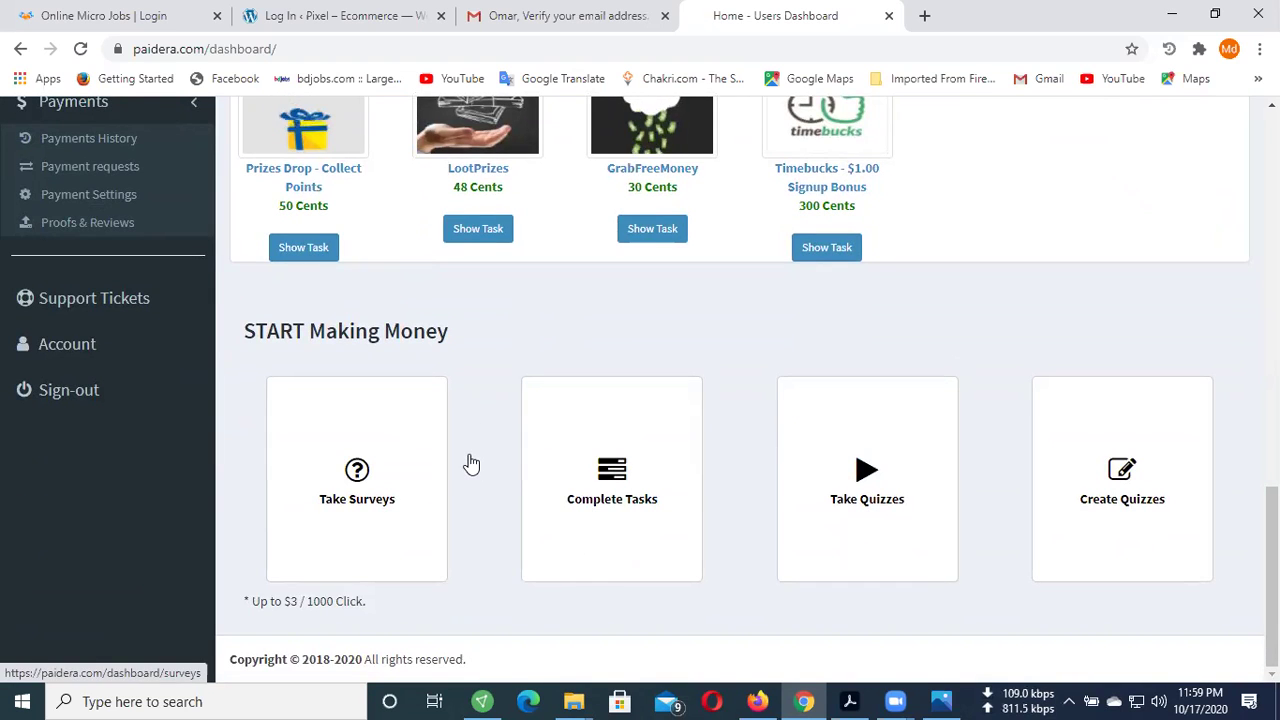
pyautogui.click(575, 700)
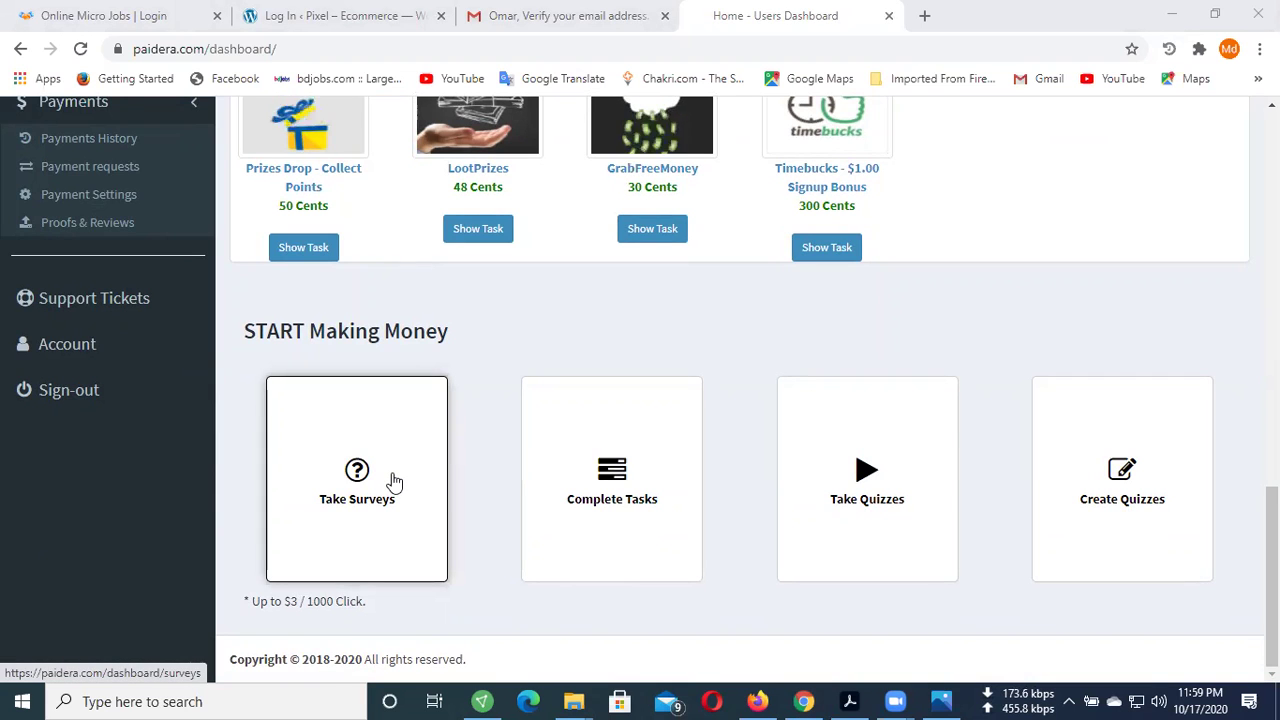
# - Open Take Surveys from the START Making Money options and dismiss the new survey notice
pyautogui.scroll(7, 391, 480)
pyautogui.scroll(1, 266, 425)
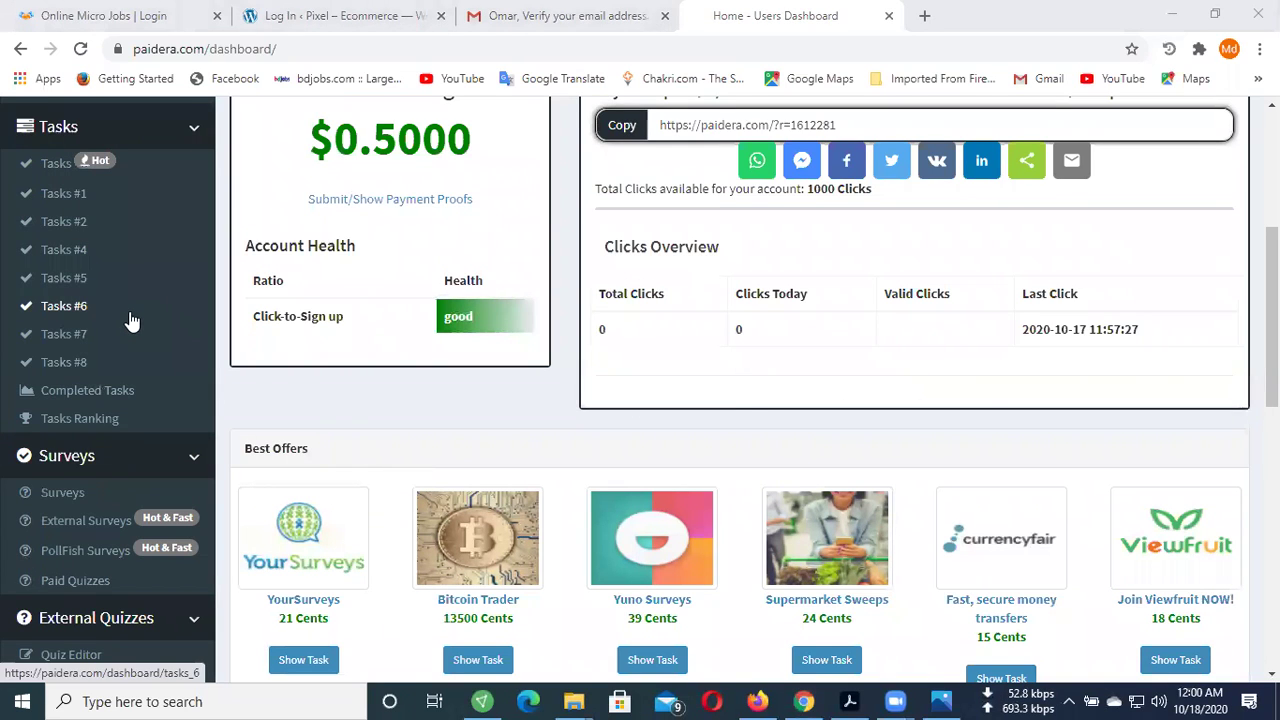
pyautogui.scroll(-3, 145, 322)
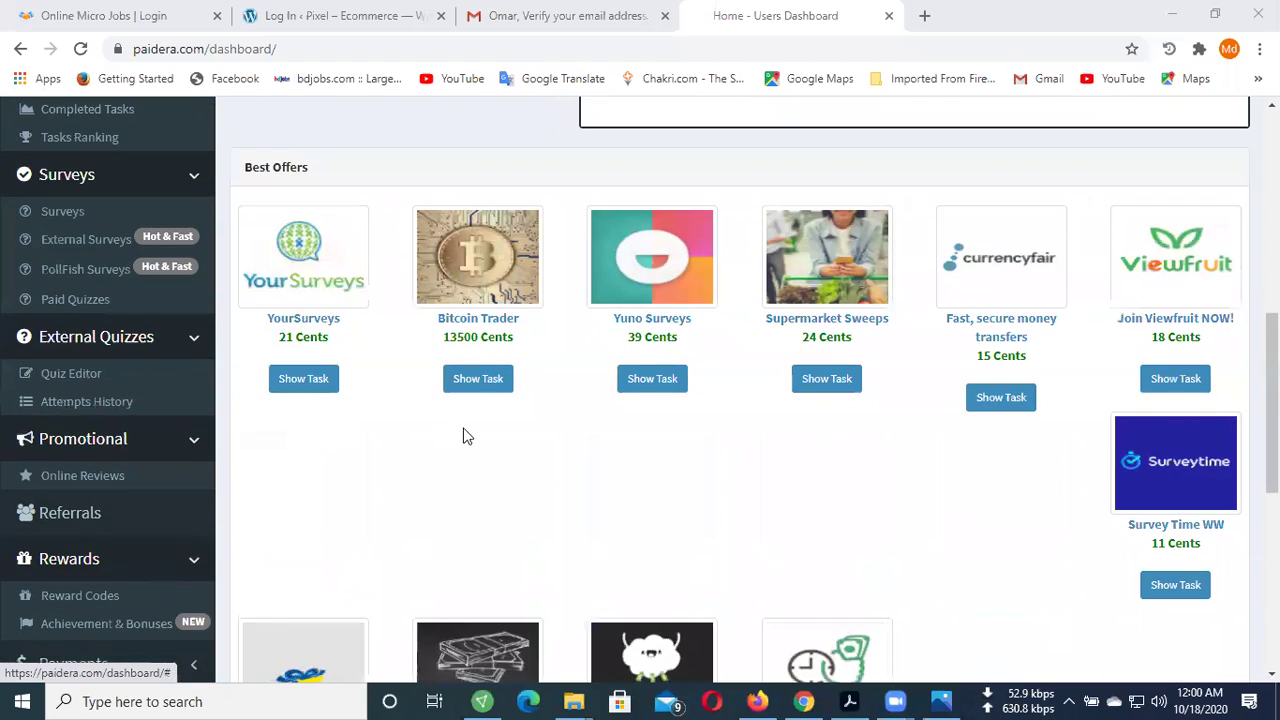
pyautogui.scroll(-3, 463, 436)
pyautogui.scroll(-4, 470, 437)
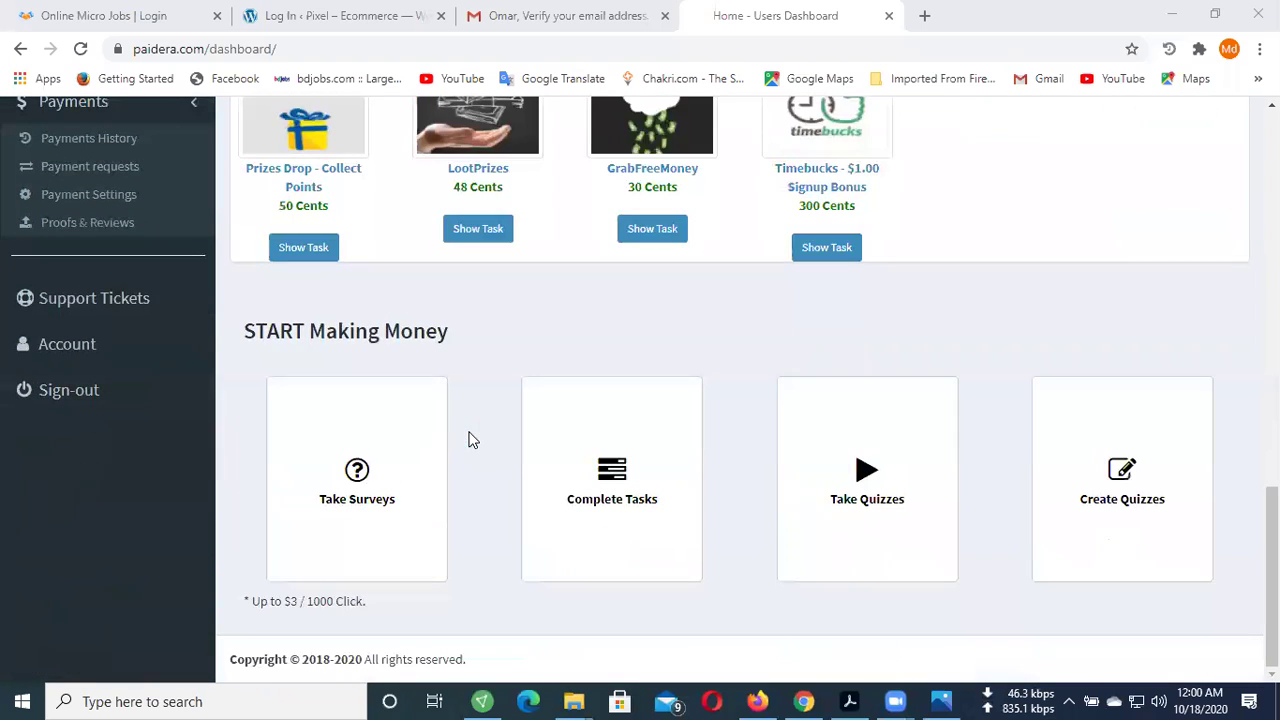
pyautogui.click(386, 514)
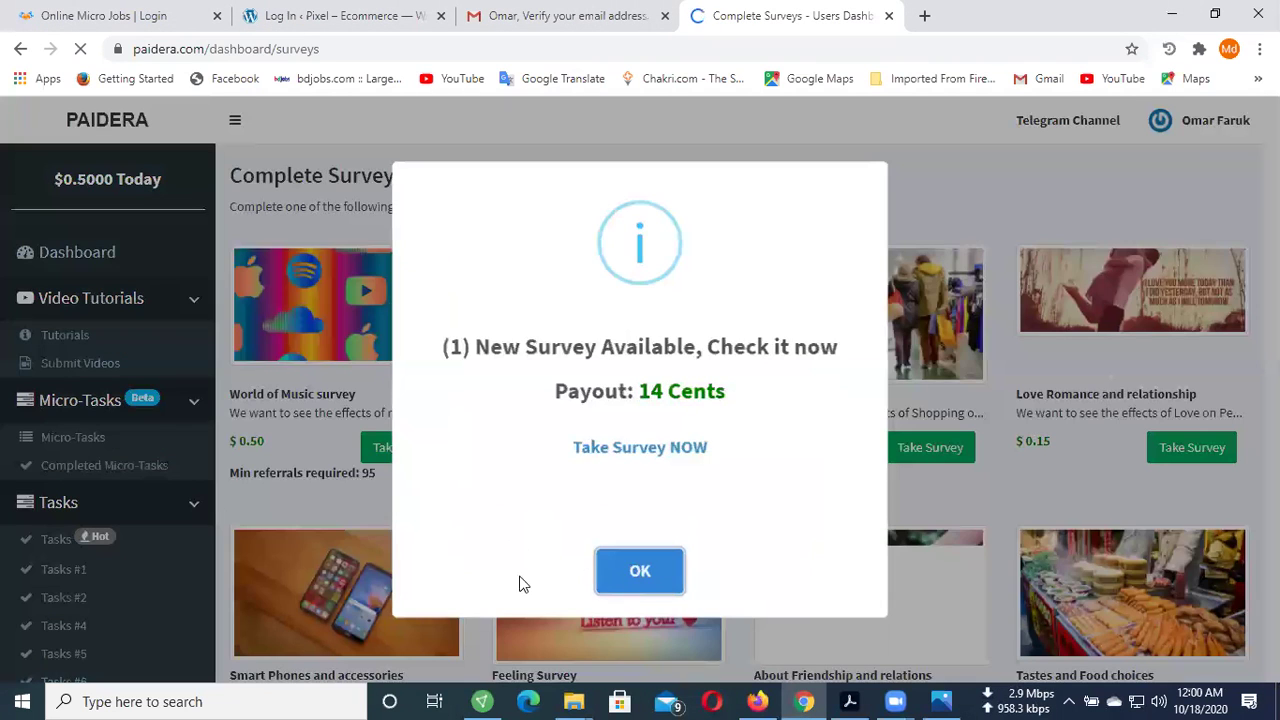
pyautogui.click(360, 505)
# - Examine the reward and minimum referral requirement of the World of Music survey
pyautogui.moveTo(375, 476); pyautogui.dragTo(229, 471)
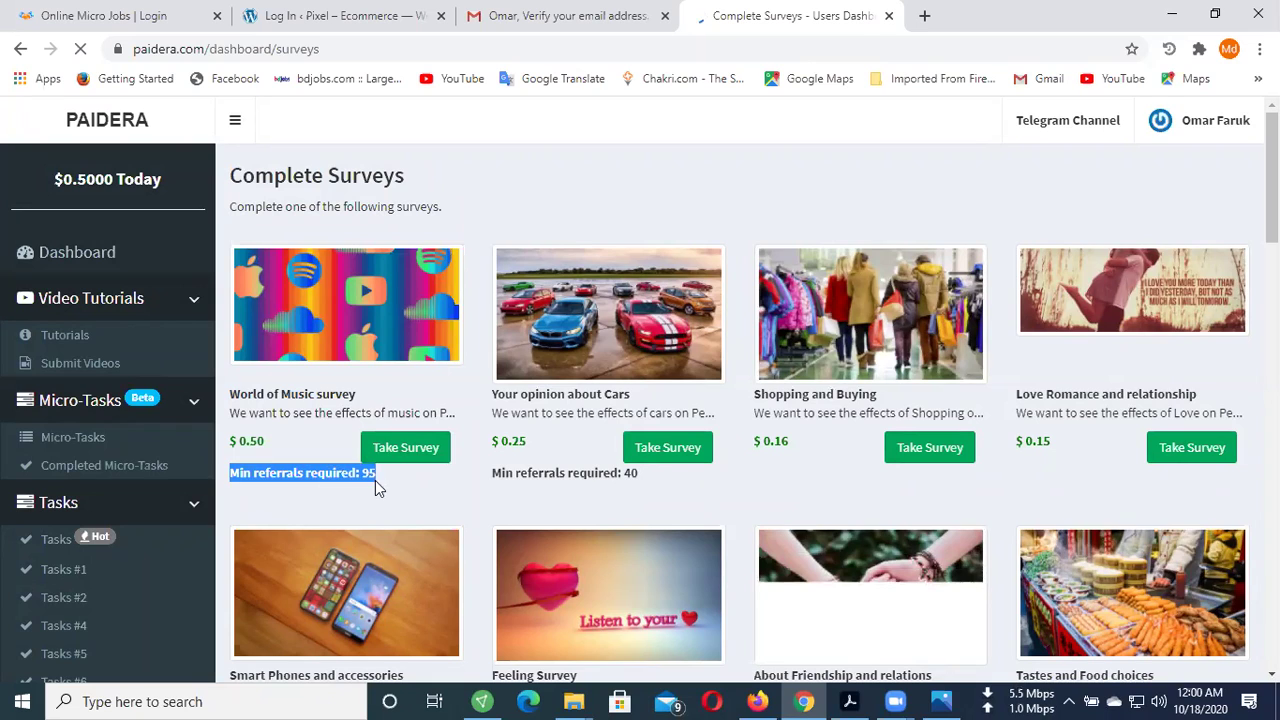
pyautogui.click(369, 393)
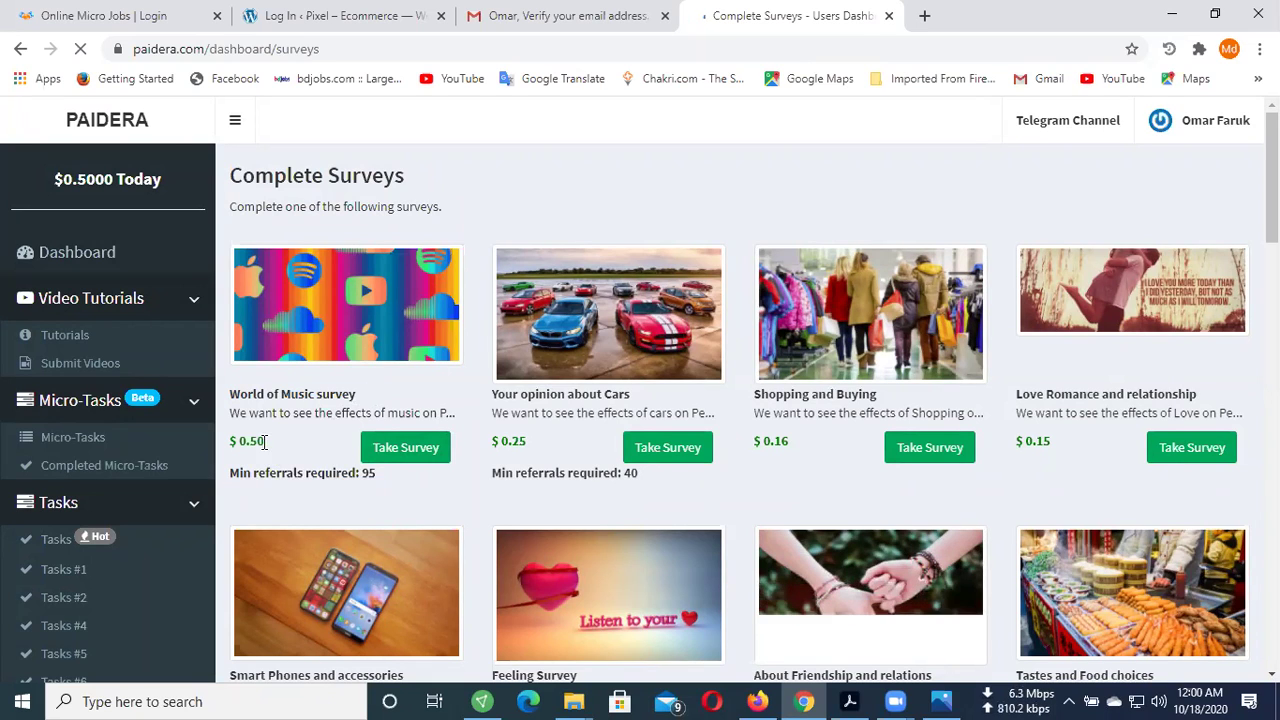
pyautogui.moveTo(253, 443); pyautogui.dragTo(266, 444)
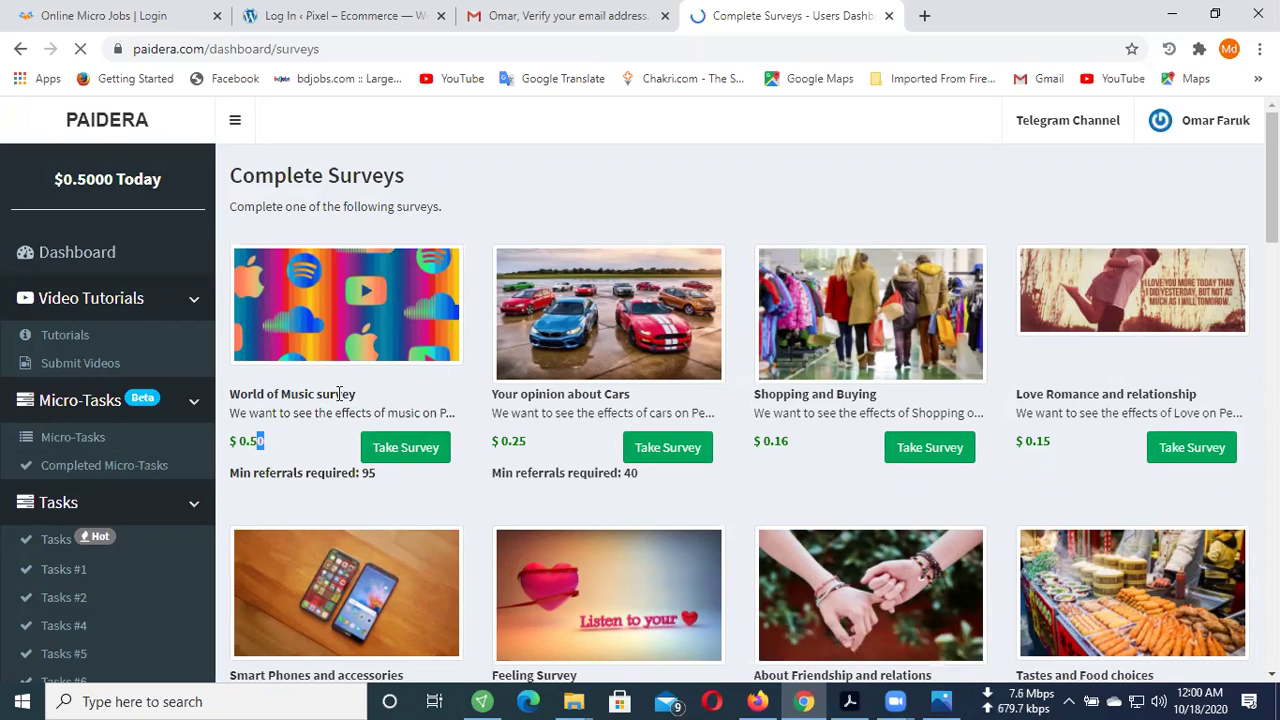
pyautogui.moveTo(378, 484); pyautogui.dragTo(363, 484)
pyautogui.click(270, 477)
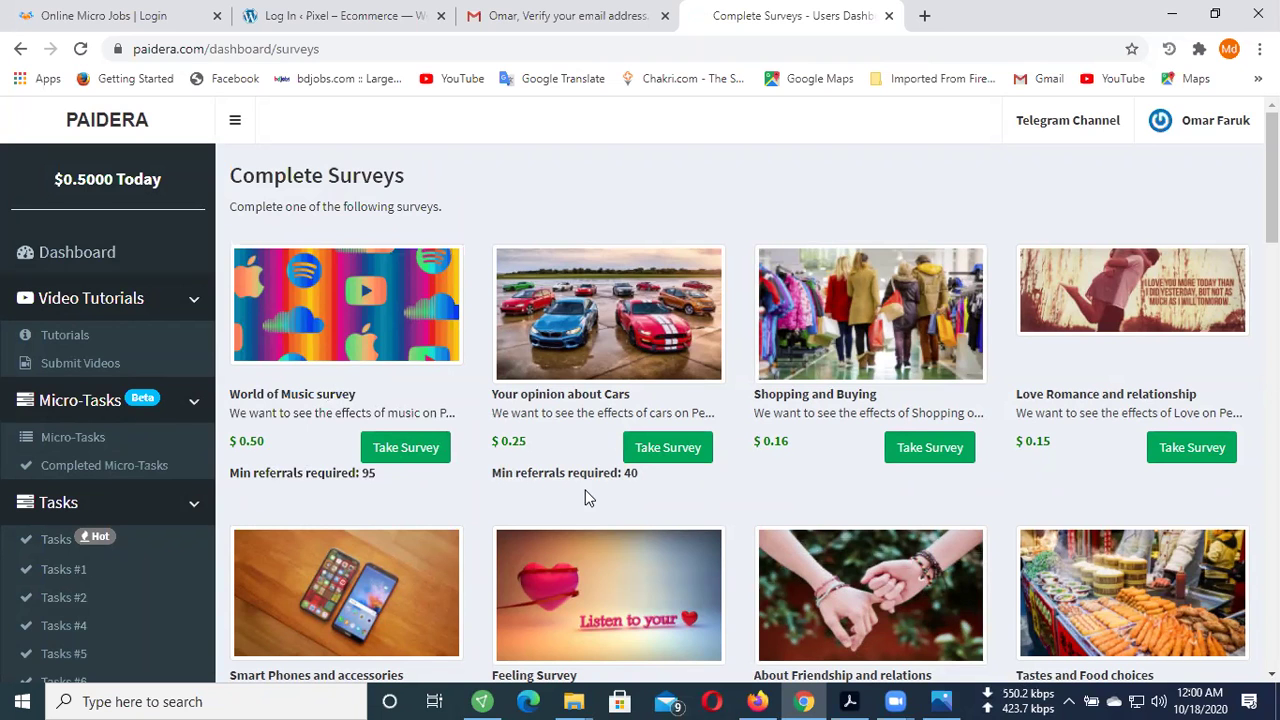
# - Look through the Complete Surveys list and check the minimum referrals required for World of Music, About Friendship and relations, and Eating Out options
pyautogui.scroll(-2, 592, 492)
pyautogui.scroll(-1, 595, 493)
pyautogui.scroll(-1, 598, 482)
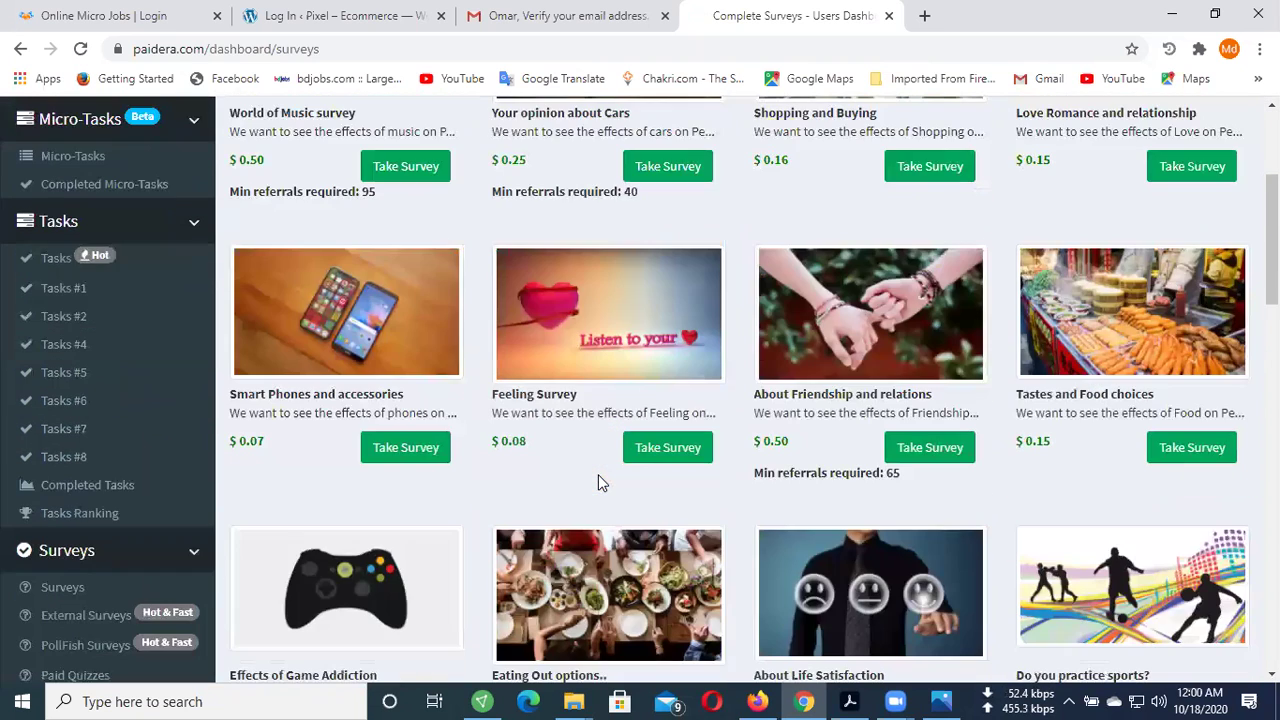
pyautogui.scroll(2, 856, 440)
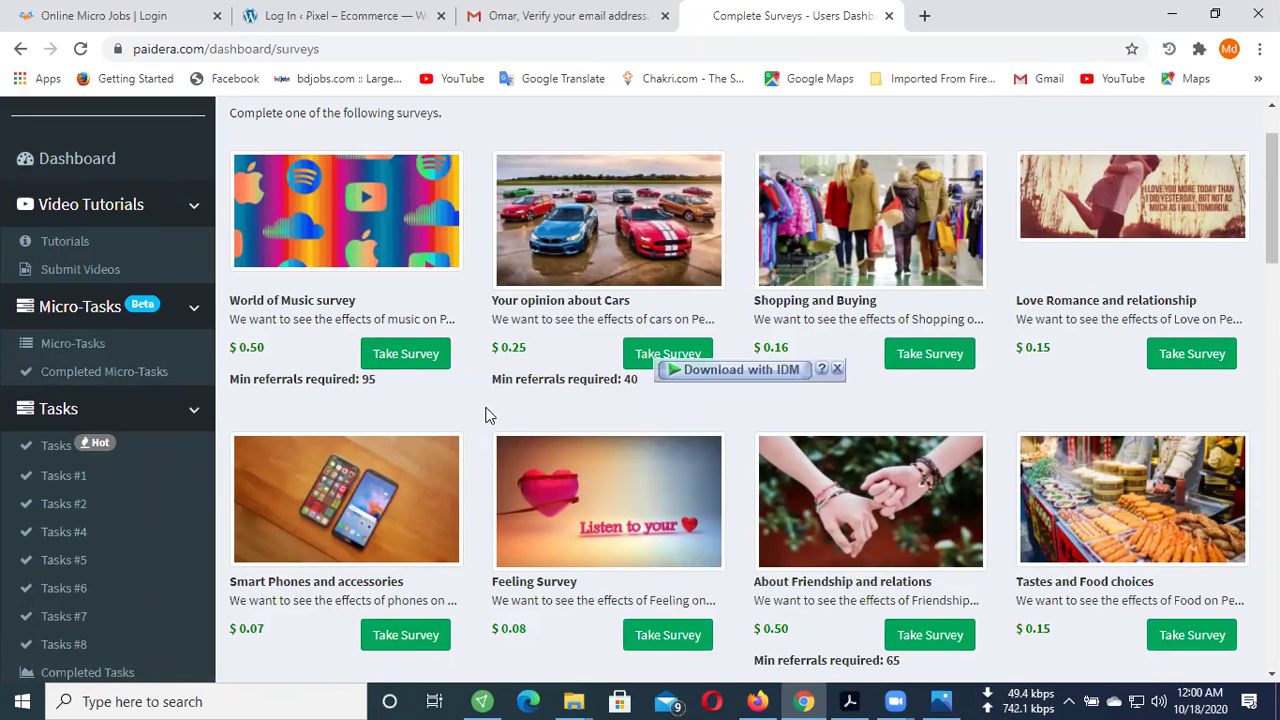
pyautogui.moveTo(390, 396); pyautogui.dragTo(372, 384)
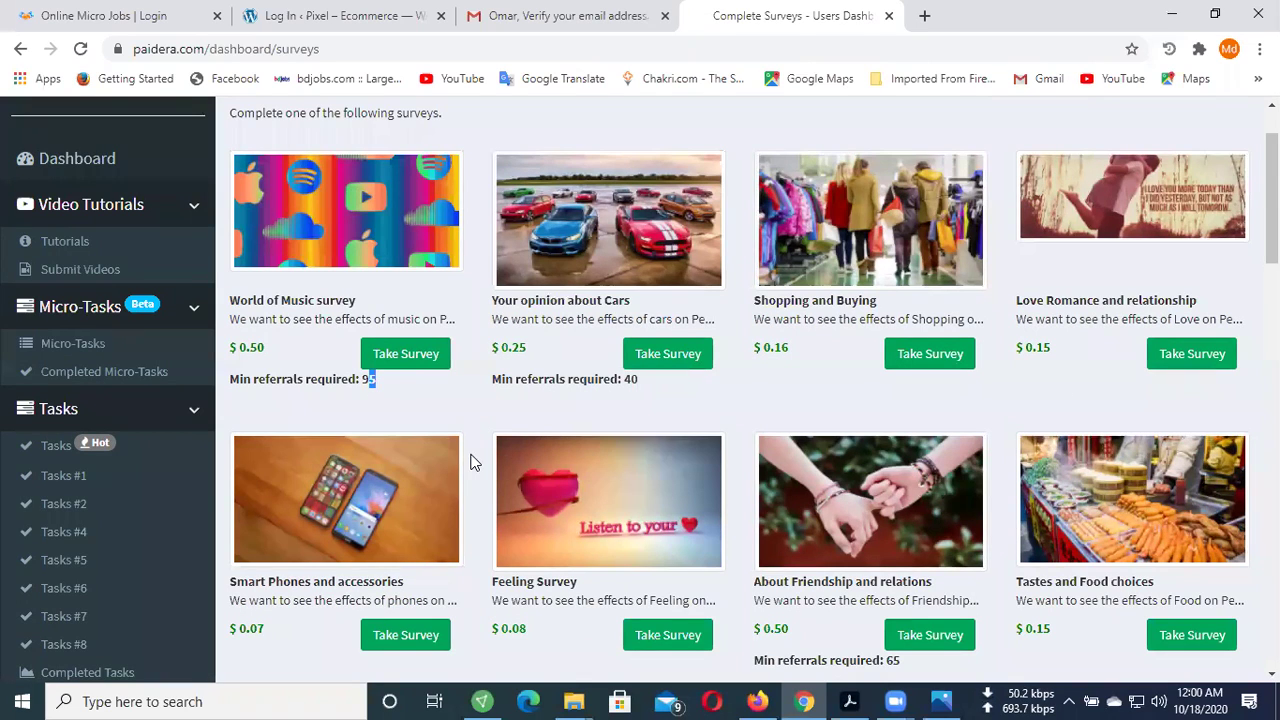
pyautogui.scroll(-1, 920, 572)
pyautogui.moveTo(900, 568); pyautogui.dragTo(866, 572)
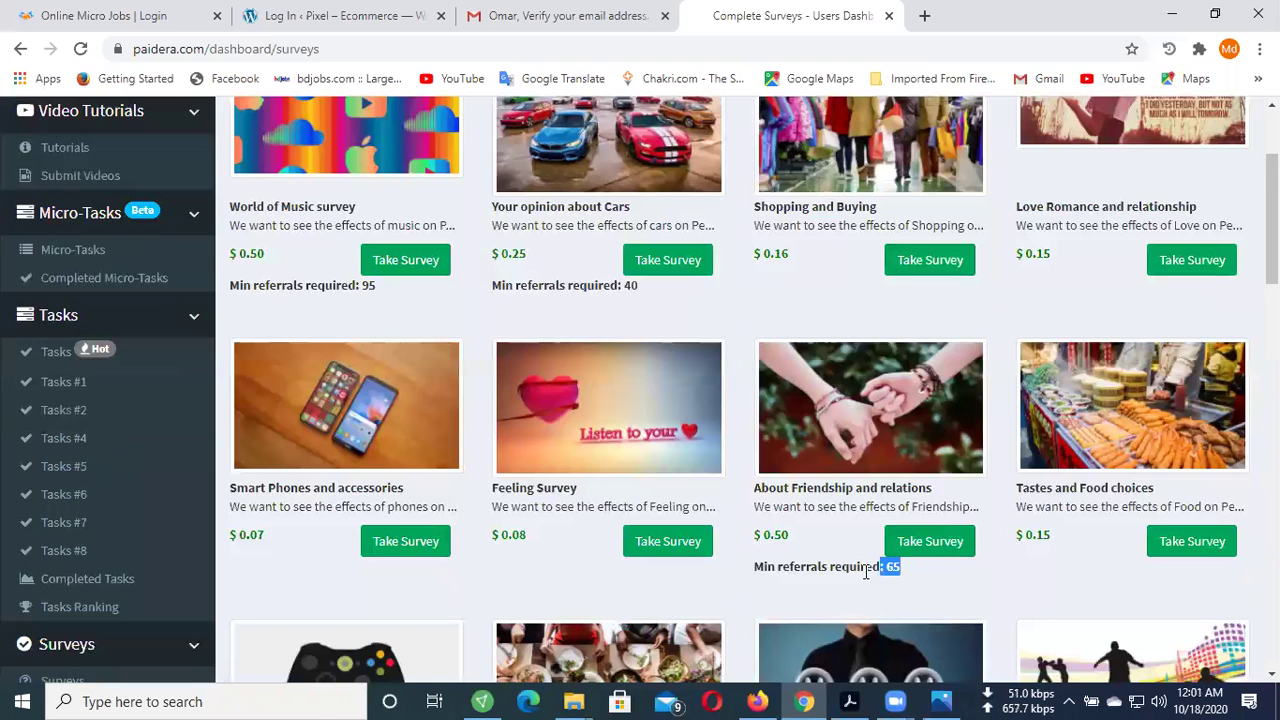
pyautogui.scroll(-1, 866, 572)
pyautogui.scroll(-1, 840, 550)
pyautogui.scroll(-2, 810, 522)
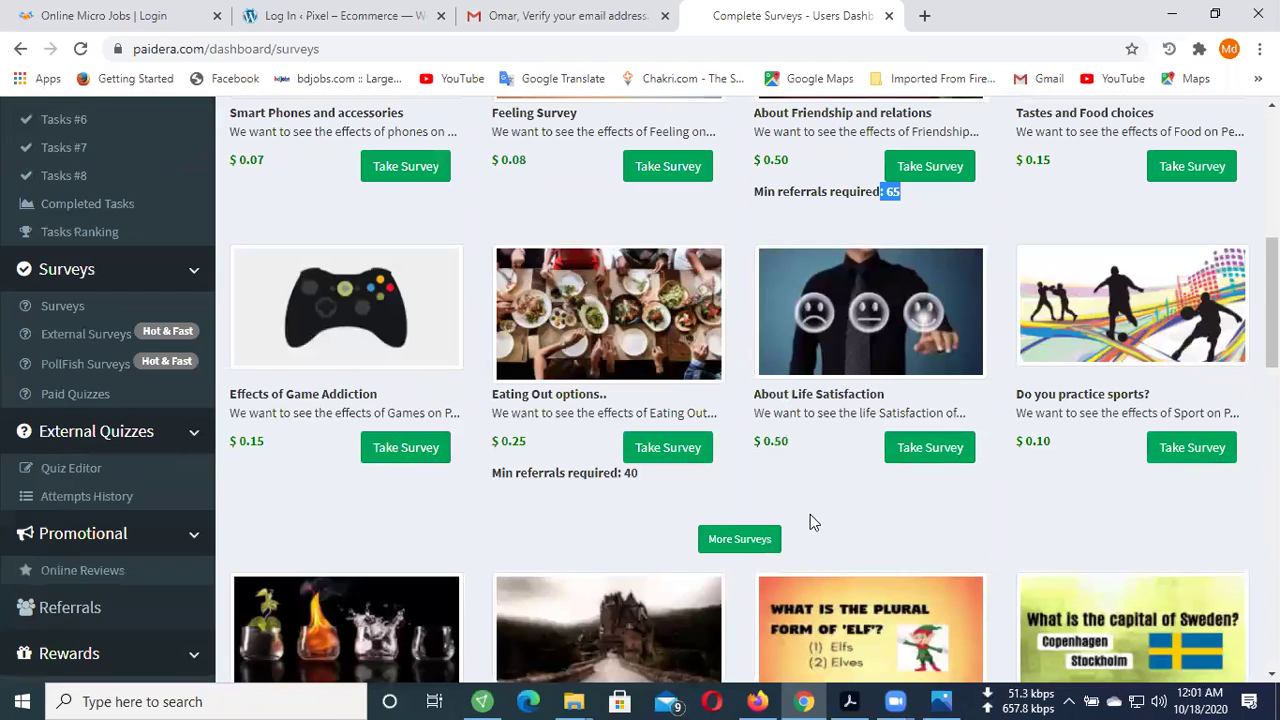
pyautogui.moveTo(650, 480); pyautogui.dragTo(519, 477)
pyautogui.scroll(-2, 641, 484)
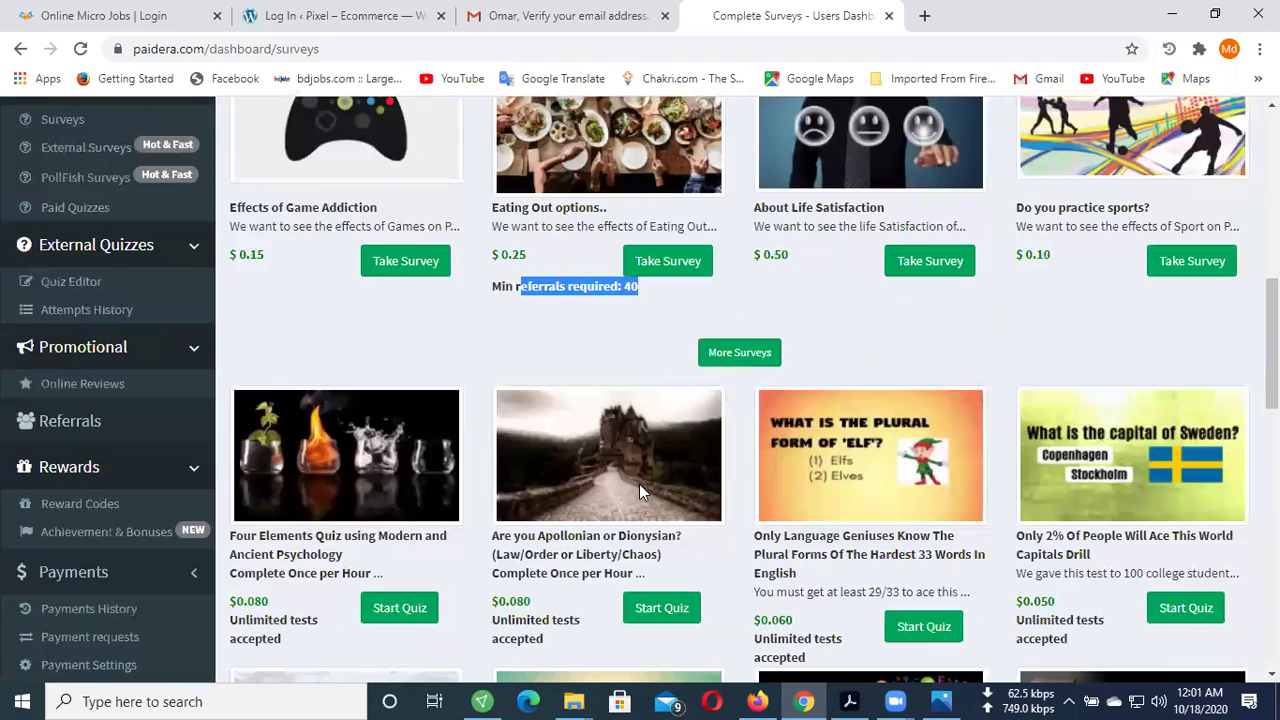
# - Compare the referral requirements of the Your opinion about Cars and Shopping and Buying surveys
pyautogui.scroll(6, 450, 490)
pyautogui.scroll(-1, 474, 486)
pyautogui.scroll(1, 474, 486)
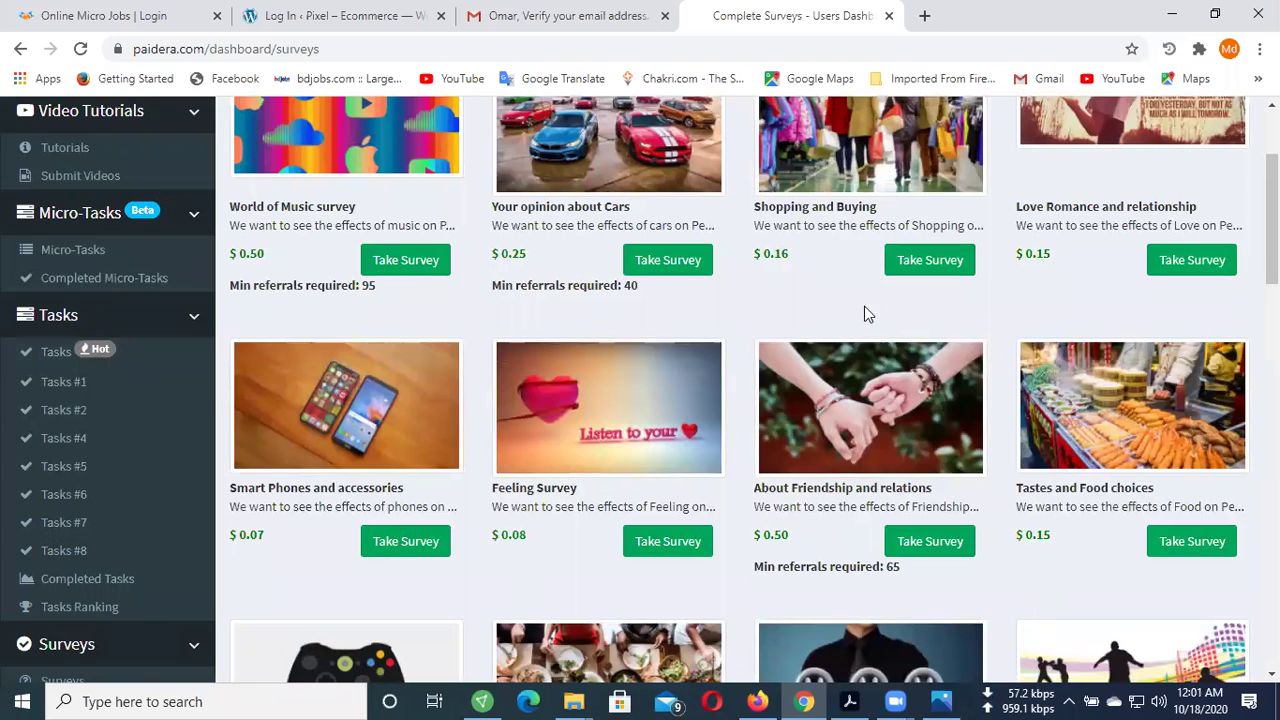
pyautogui.moveTo(496, 289); pyautogui.dragTo(836, 310)
pyautogui.click(995, 311)
pyautogui.scroll(2, 945, 343)
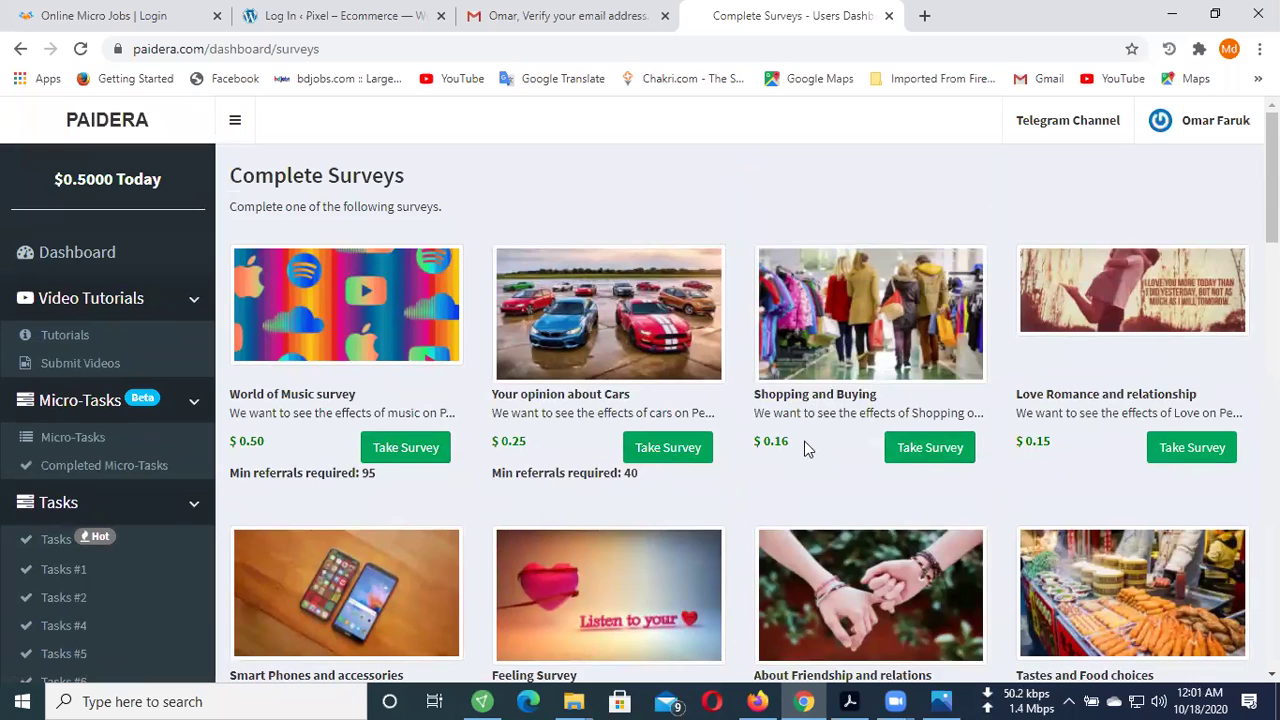
# - Open the Shopping and Buying survey from the list and start it to reach its questions
pyautogui.click(933, 450)
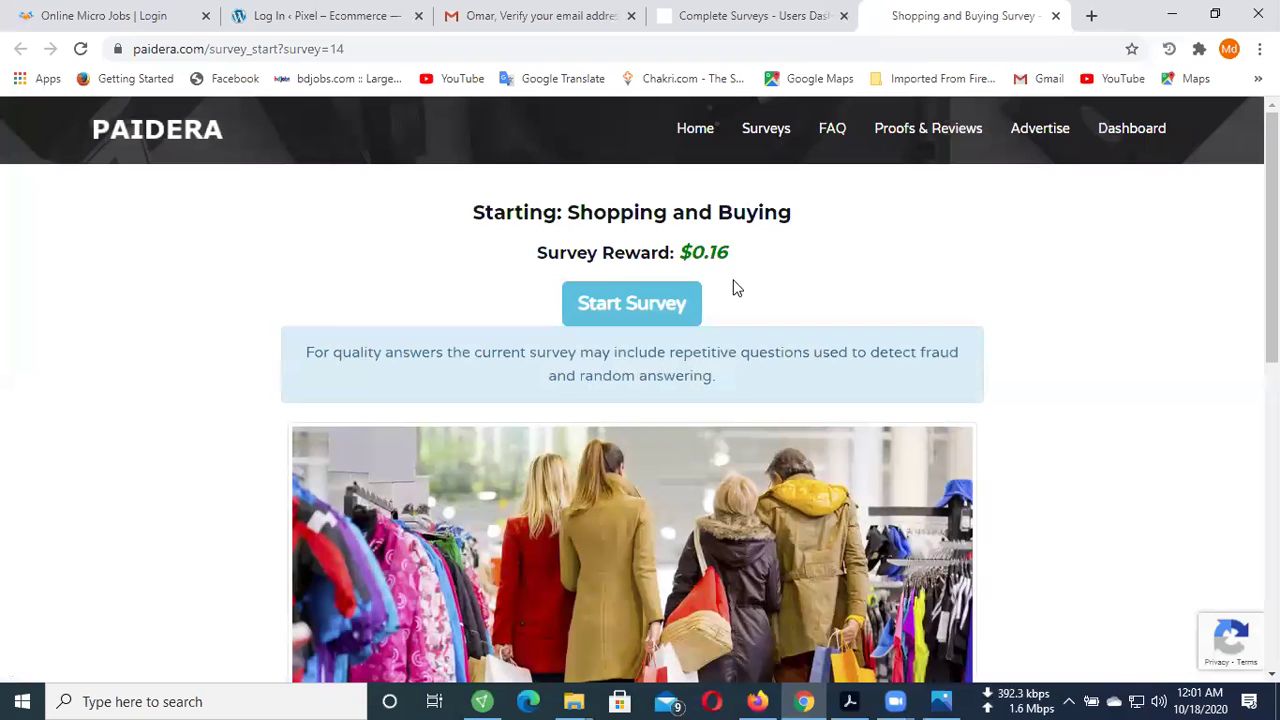
pyautogui.scroll(-5, 708, 316)
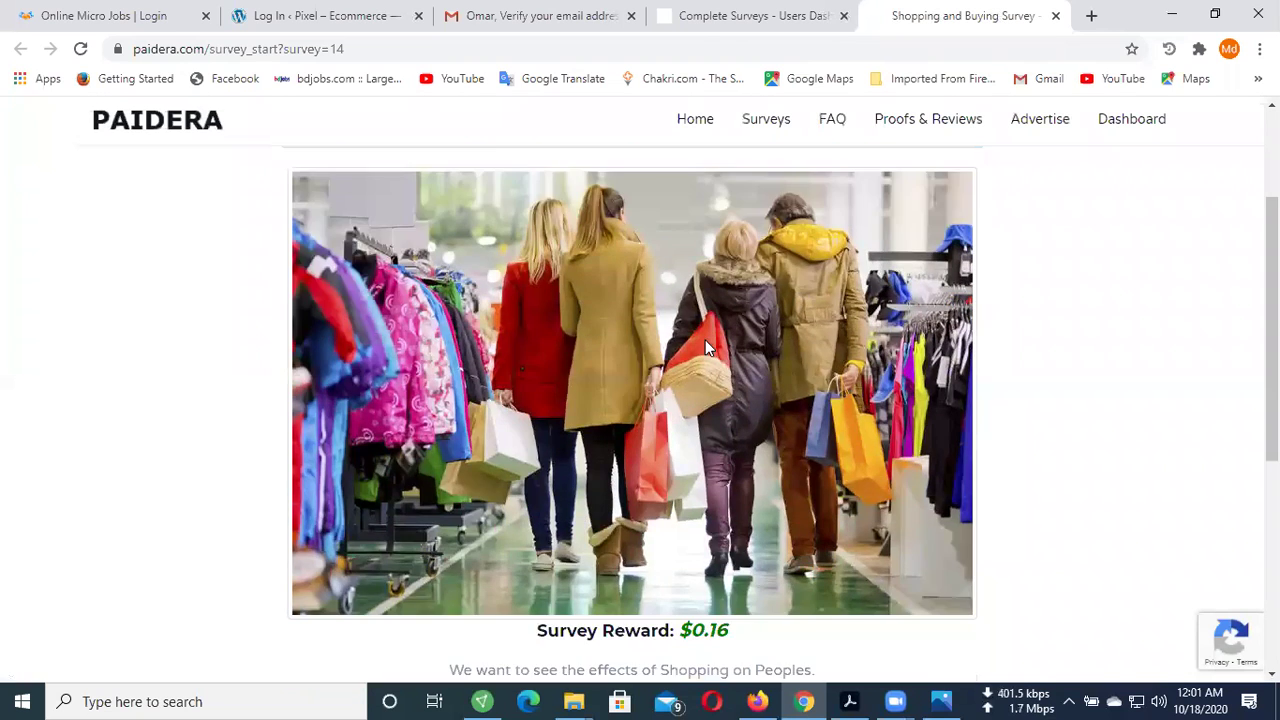
pyautogui.scroll(5, 644, 478)
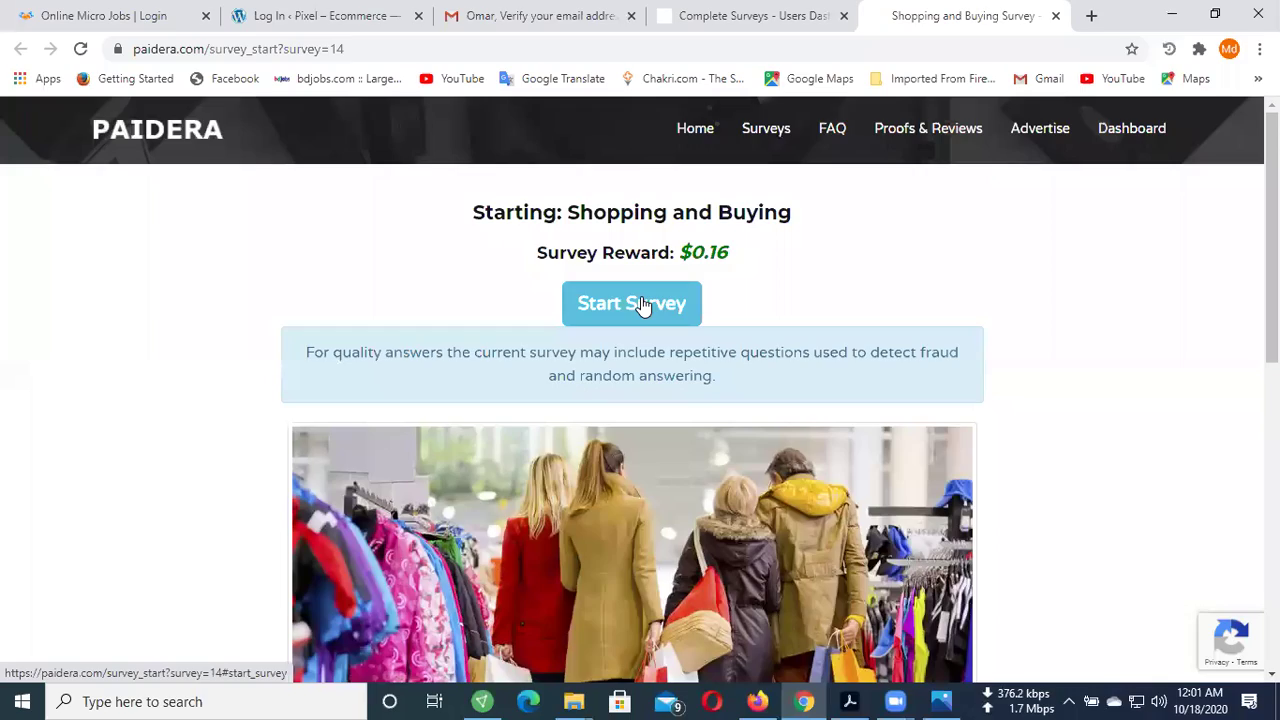
pyautogui.click(643, 305)
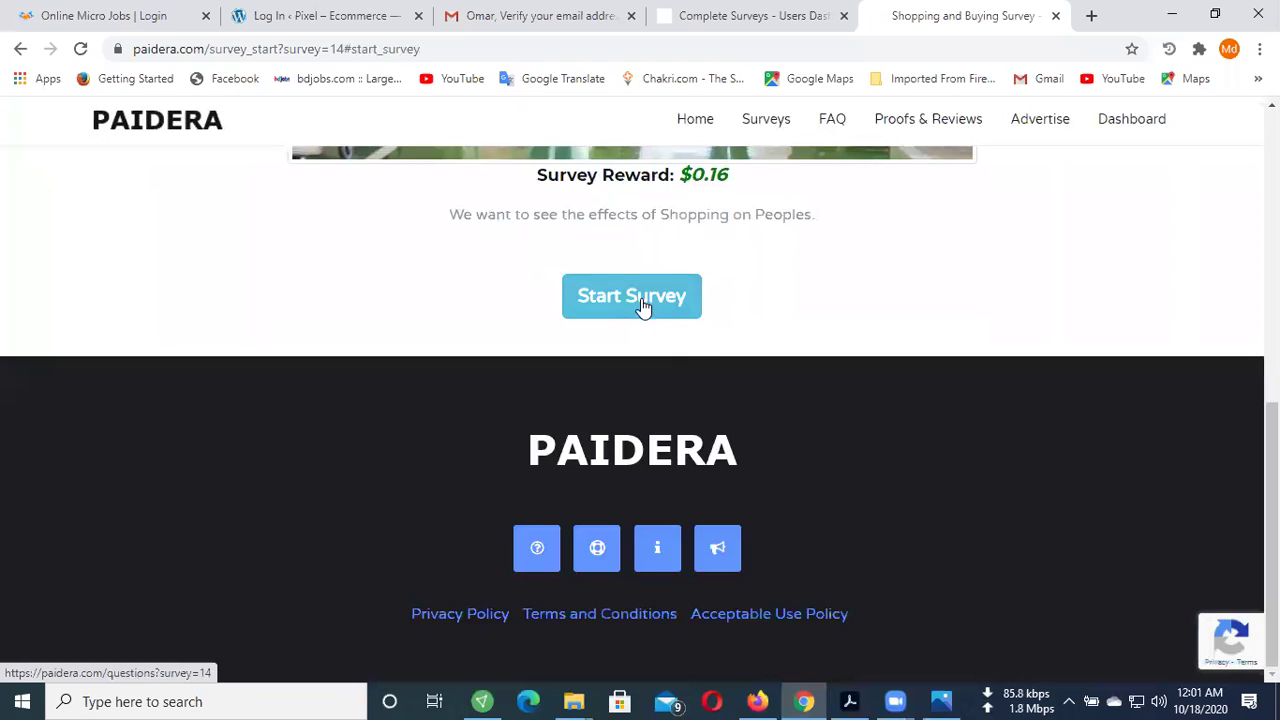
pyautogui.scroll(5, 684, 367)
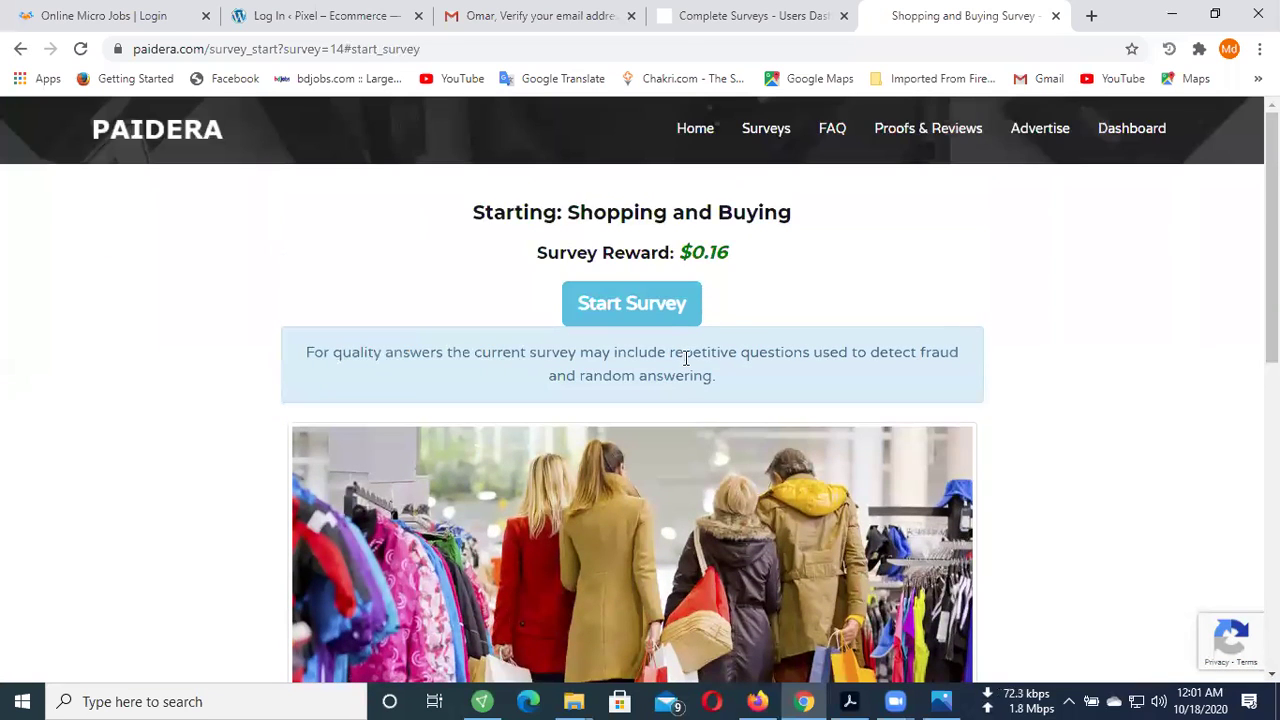
pyautogui.click(640, 308)
pyautogui.click(666, 298)
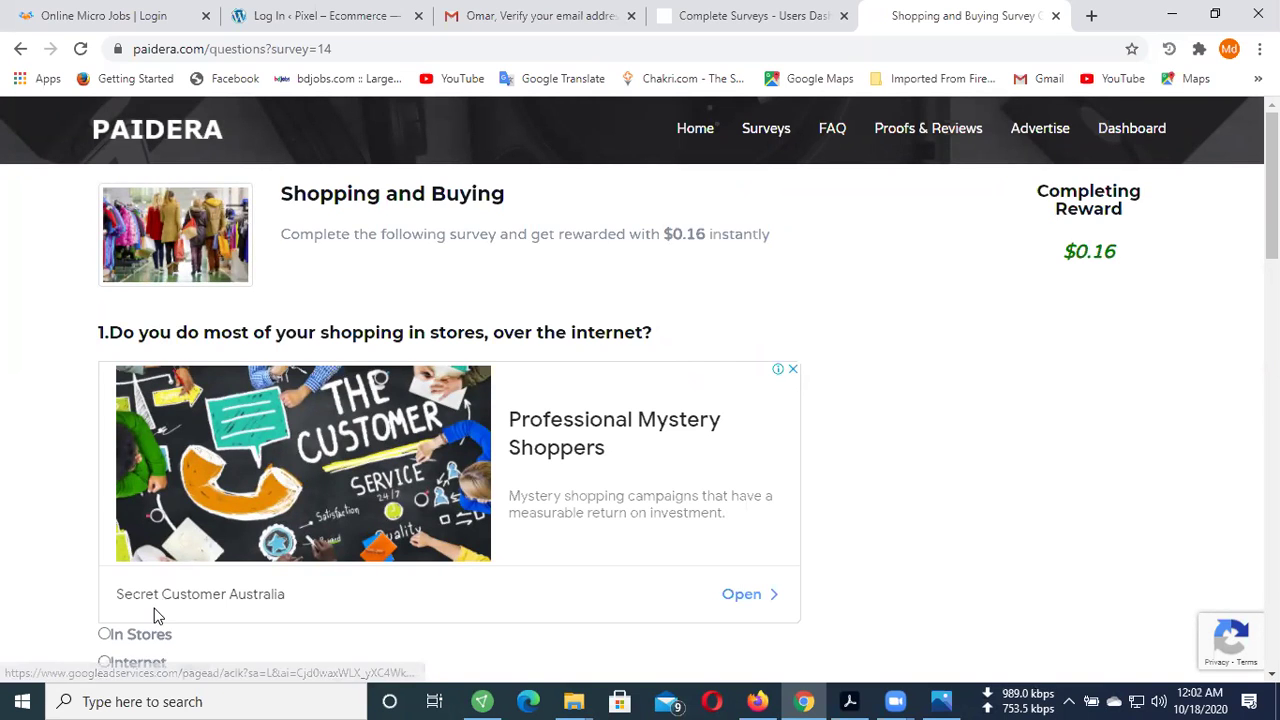
# - Read the first survey question about shopping in stores or over the internet and choose Internet as the answer
pyautogui.scroll(-2, 153, 600)
pyautogui.scroll(1, 146, 522)
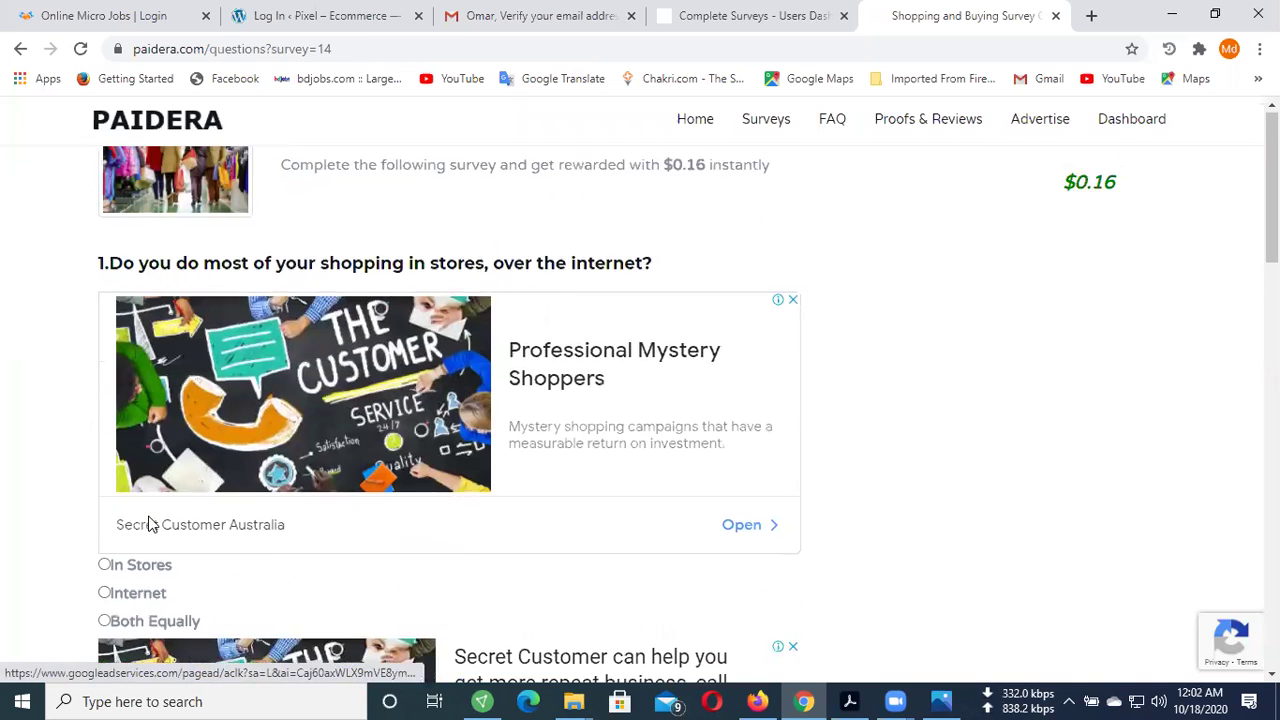
pyautogui.scroll(1, 148, 524)
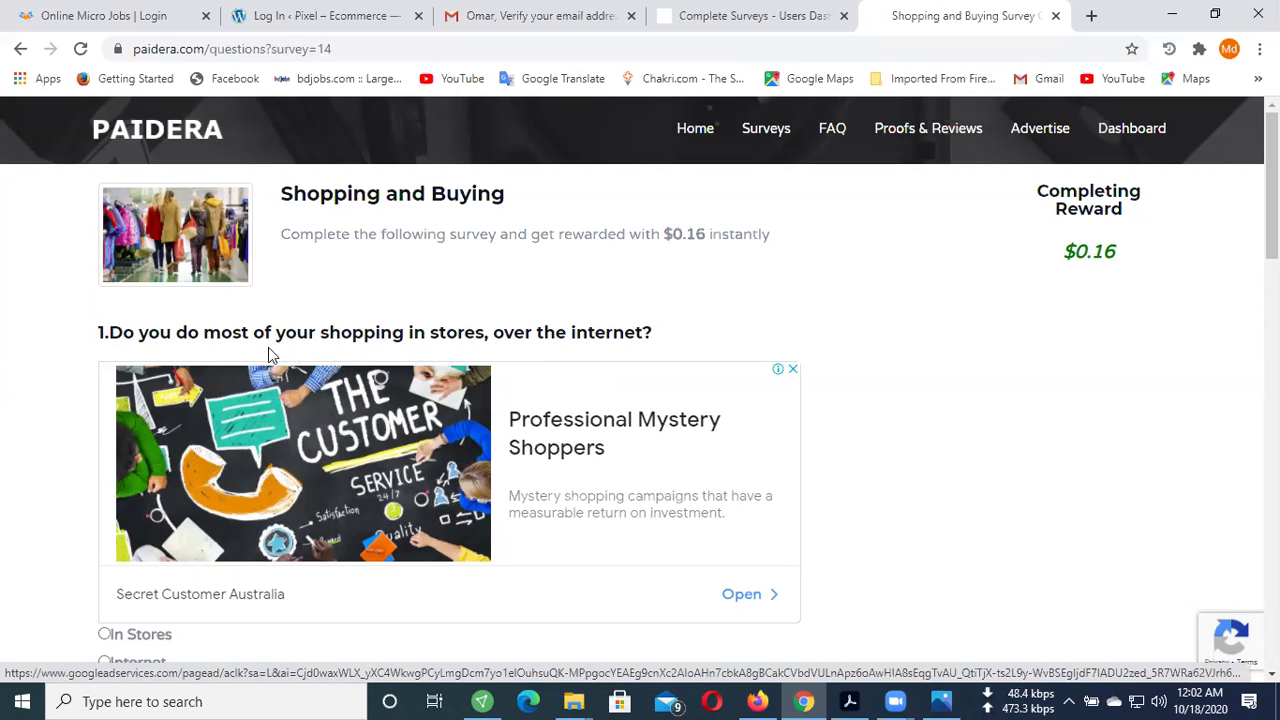
pyautogui.moveTo(101, 334); pyautogui.dragTo(638, 352)
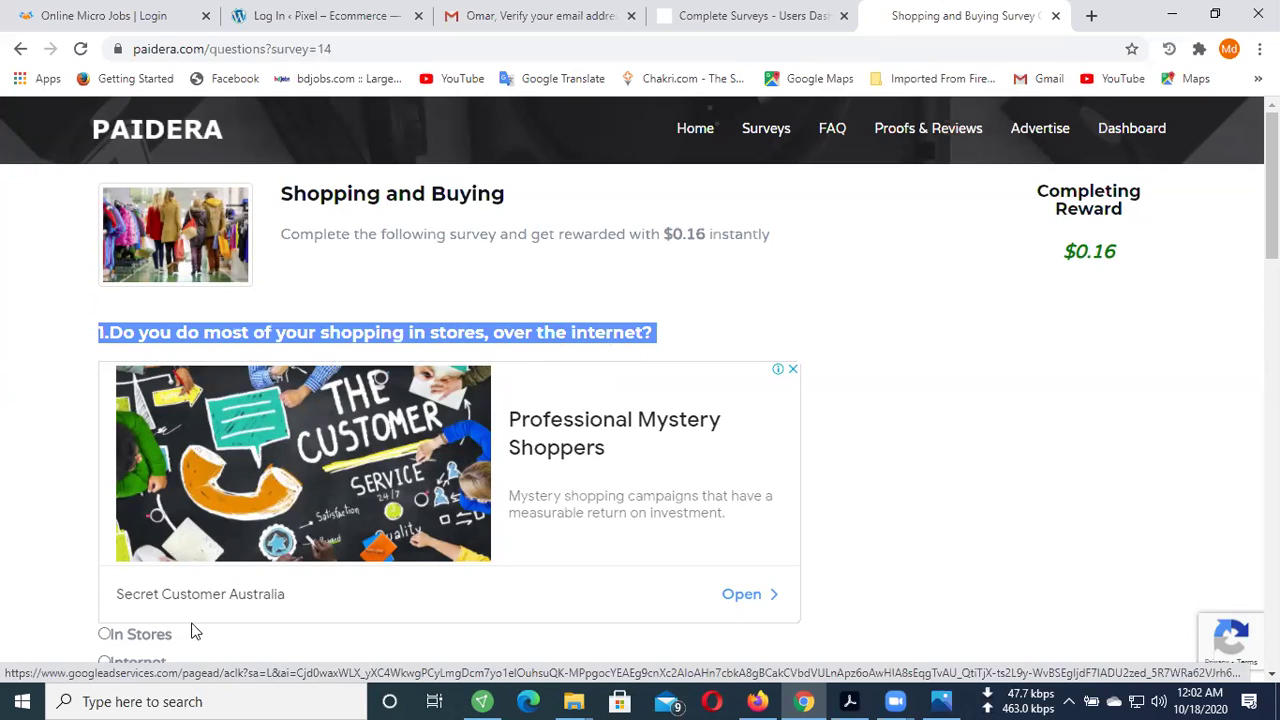
pyautogui.click(86, 320)
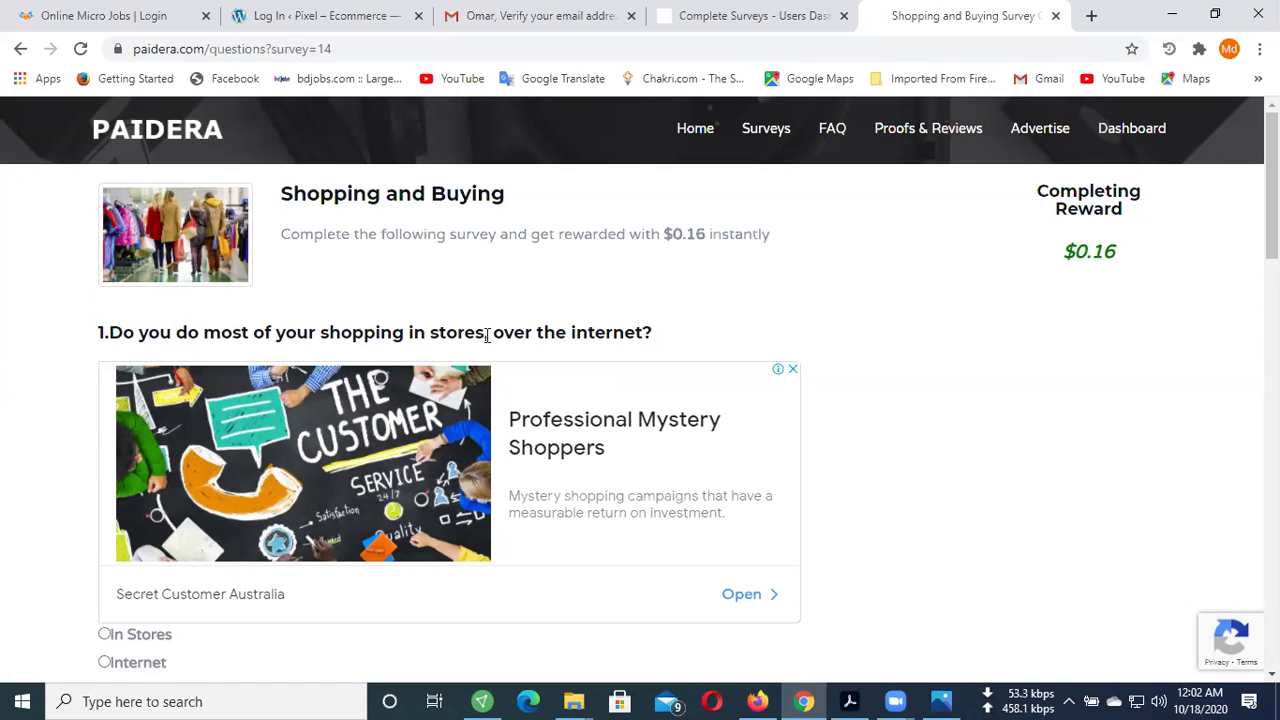
pyautogui.scroll(-3, 276, 407)
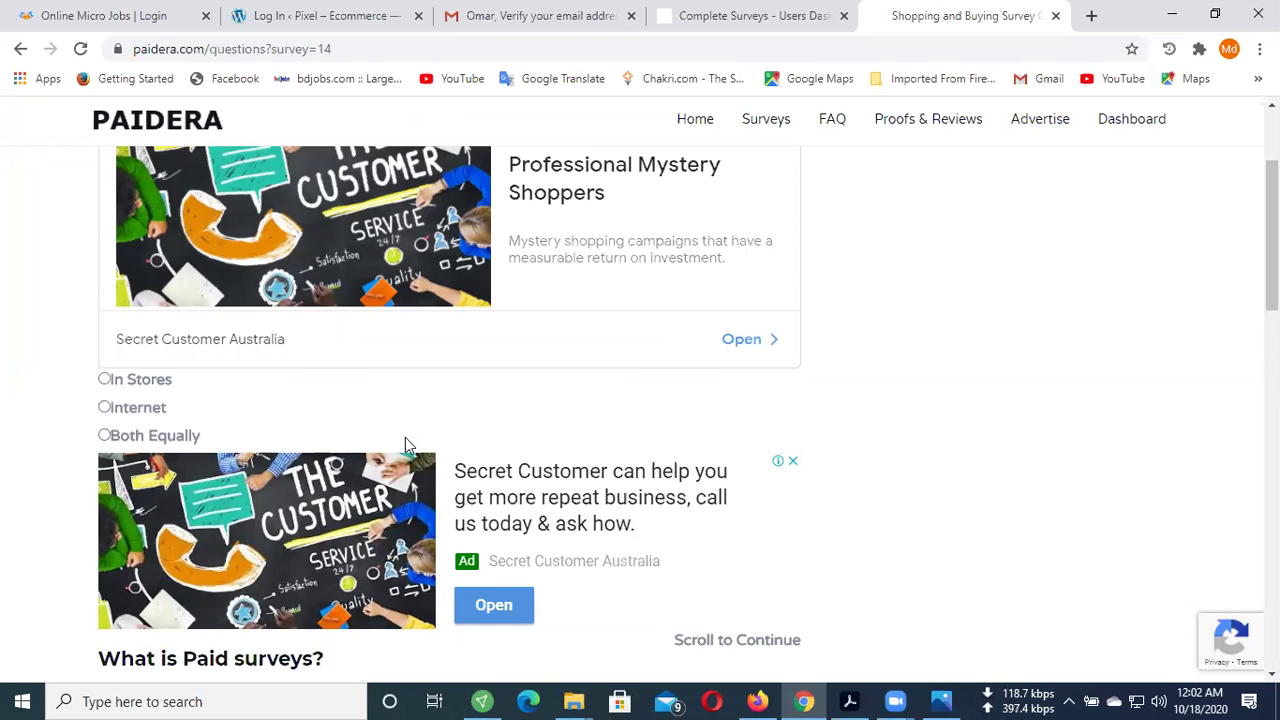
pyautogui.click(157, 410)
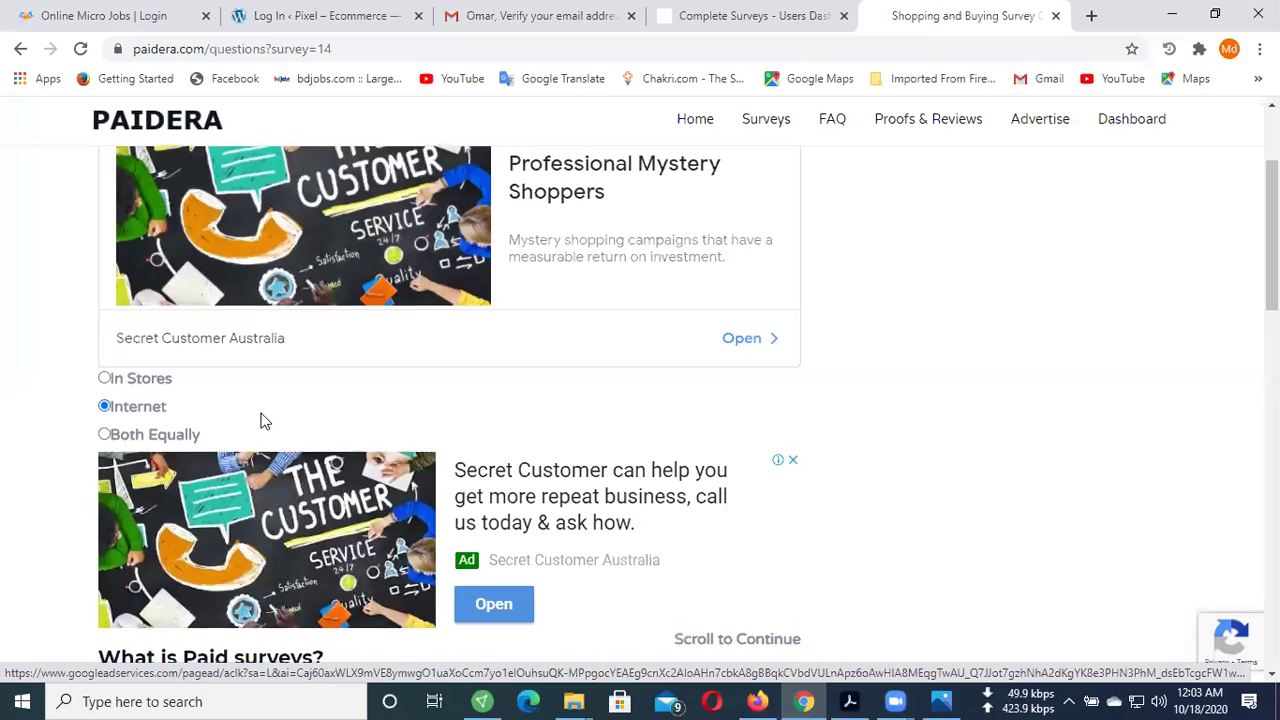
# - Submit the answer to the first Shopping and Buying question
pyautogui.scroll(-8, 262, 420)
pyautogui.scroll(-3, 267, 420)
pyautogui.scroll(7, 278, 394)
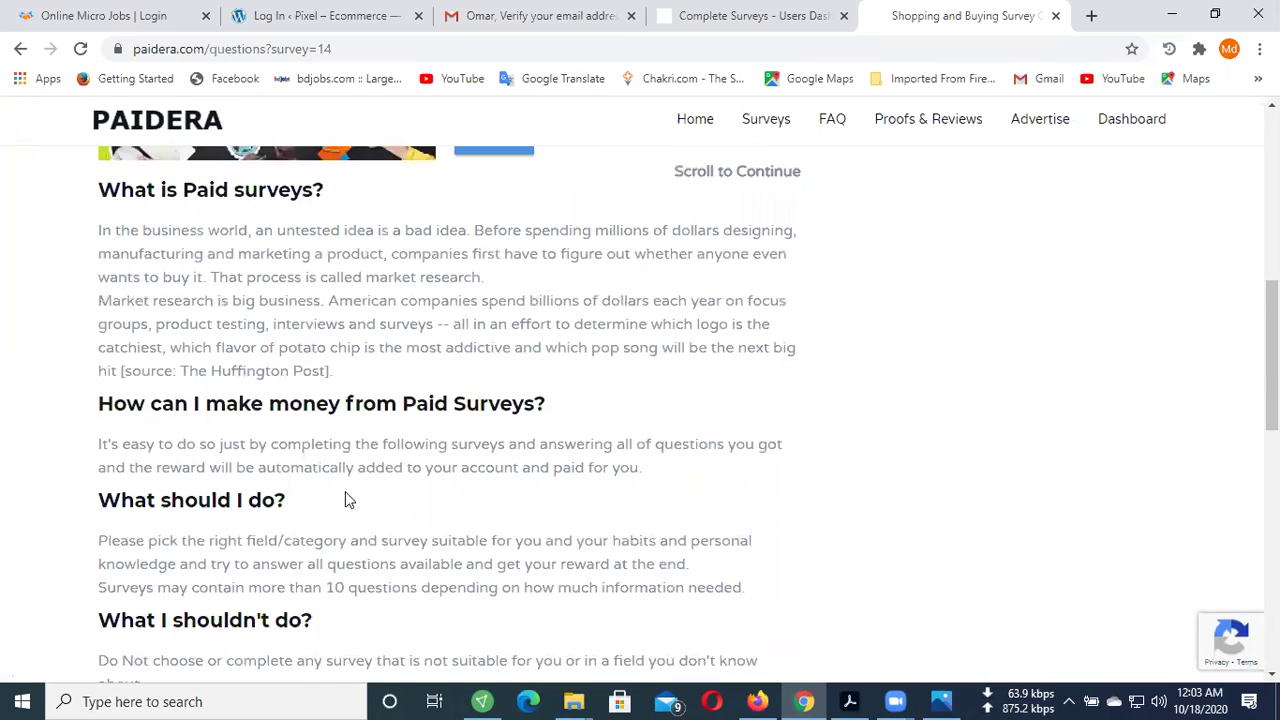
pyautogui.scroll(-5, 383, 378)
pyautogui.scroll(8, 349, 380)
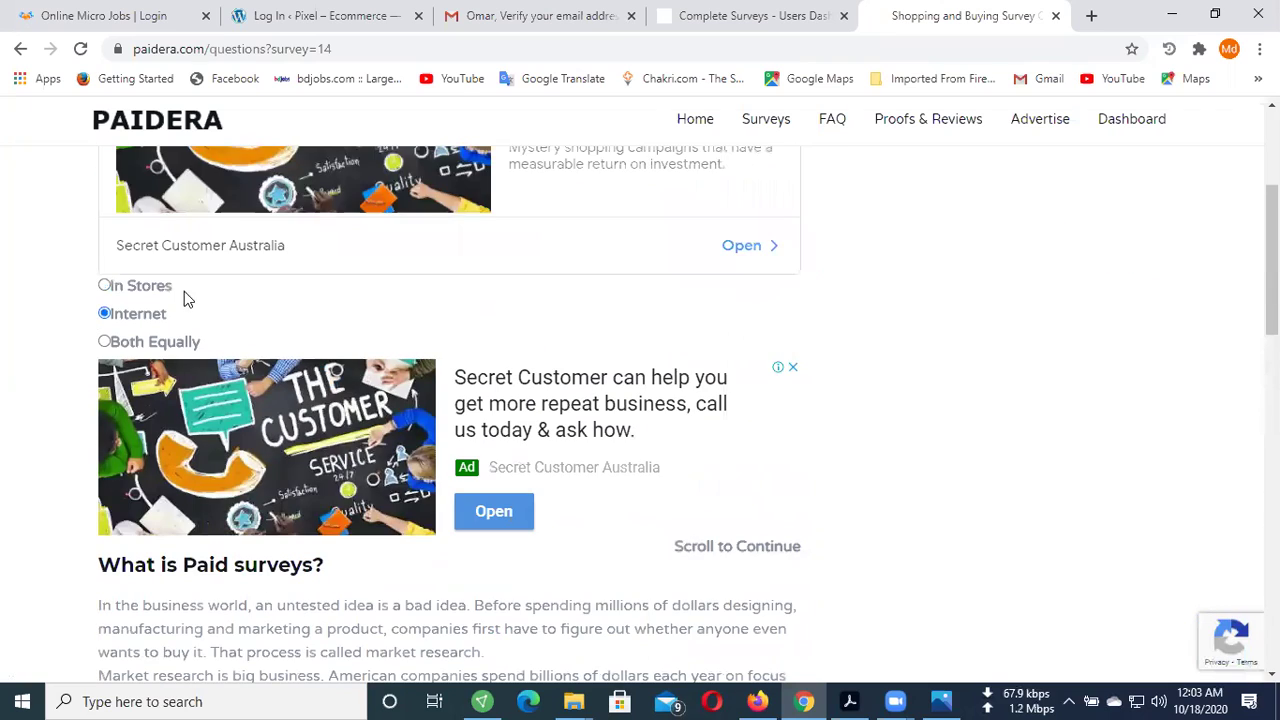
pyautogui.scroll(-10, 217, 335)
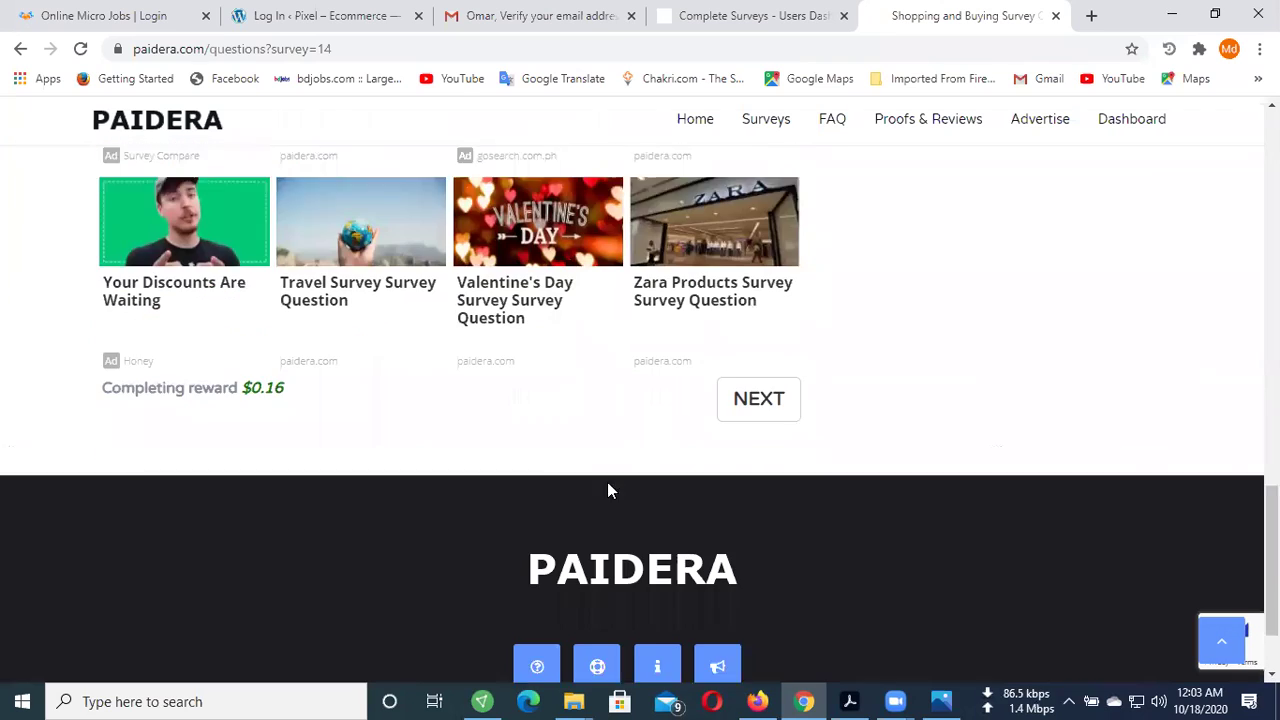
pyautogui.click(750, 359)
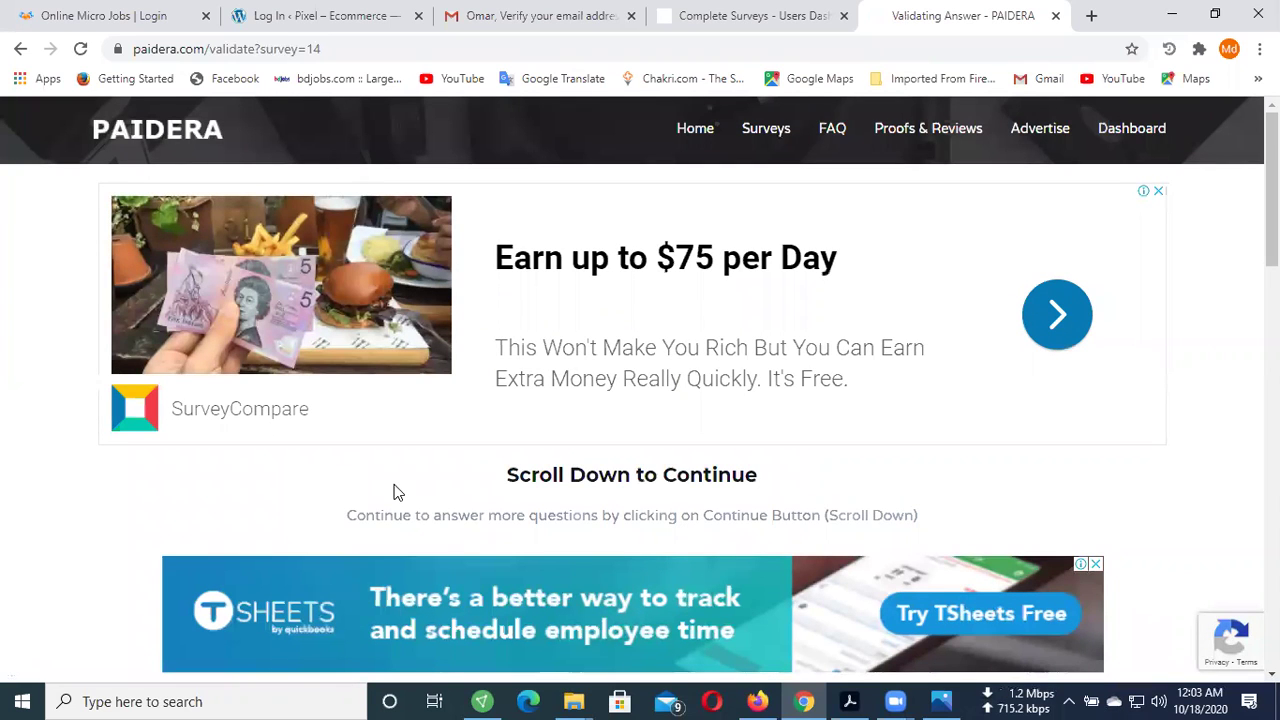
# - Continue past the answer validation page to the survey's next question
pyautogui.scroll(-7, 403, 437)
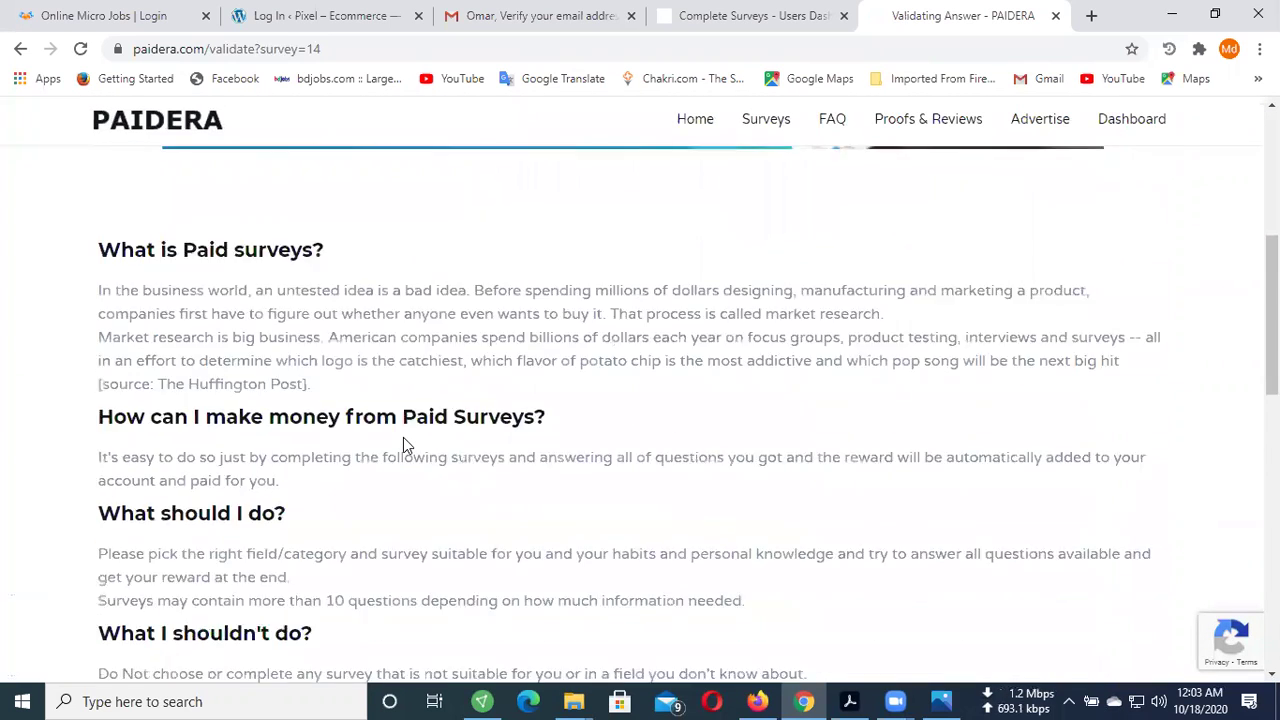
pyautogui.scroll(-1, 403, 437)
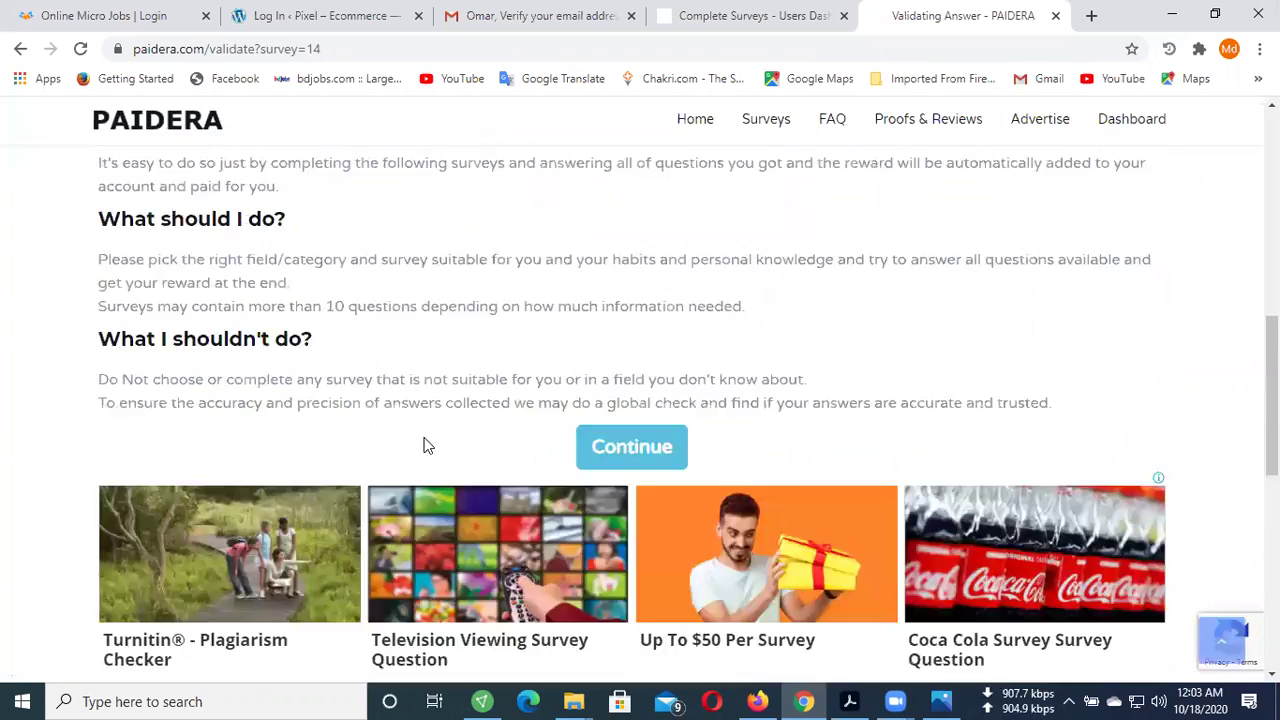
pyautogui.click(647, 456)
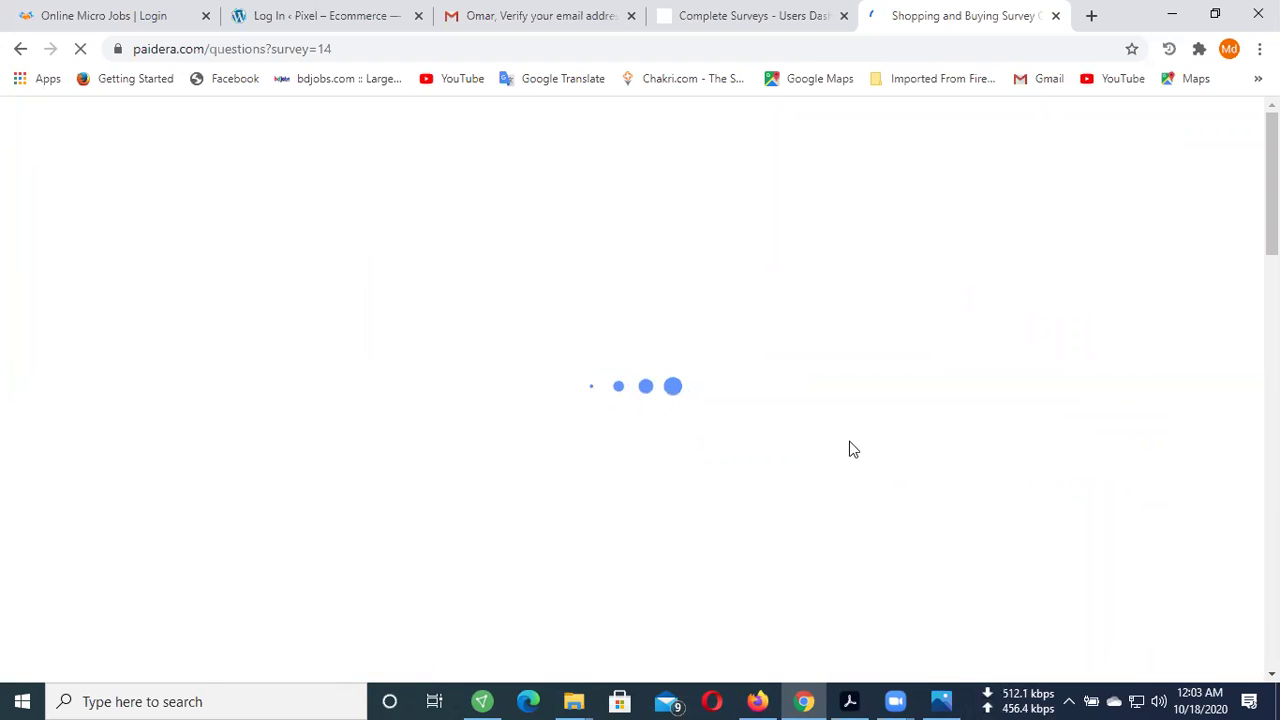
# - Read the second survey question about household cleaning items and choose the first Discount Store option as the answer
pyautogui.scroll(-3, 742, 429)
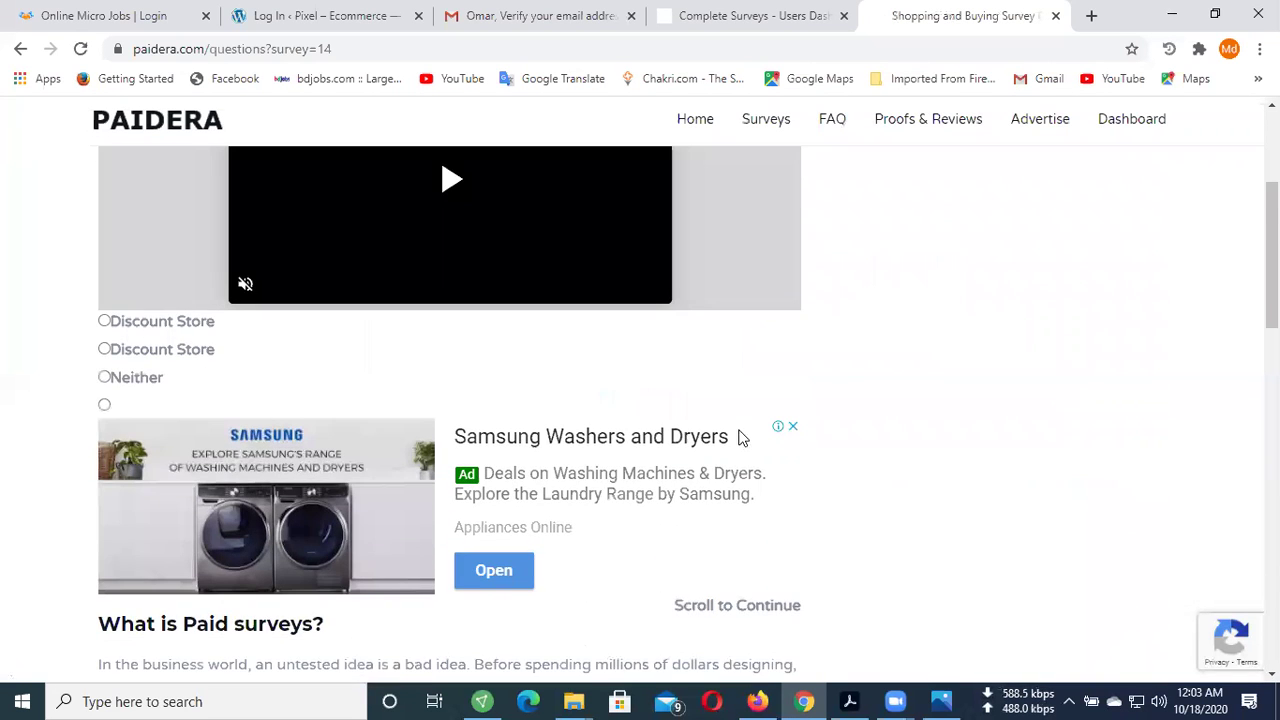
pyautogui.scroll(3, 565, 430)
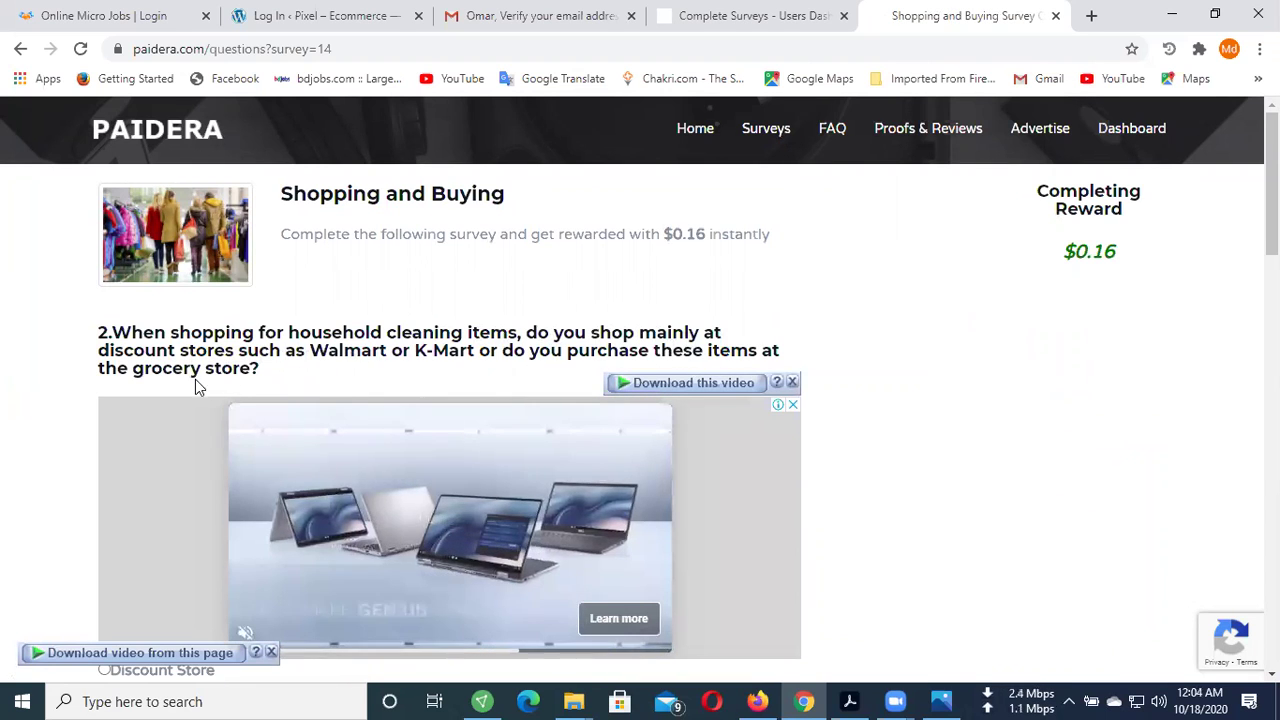
pyautogui.scroll(-2, 214, 251)
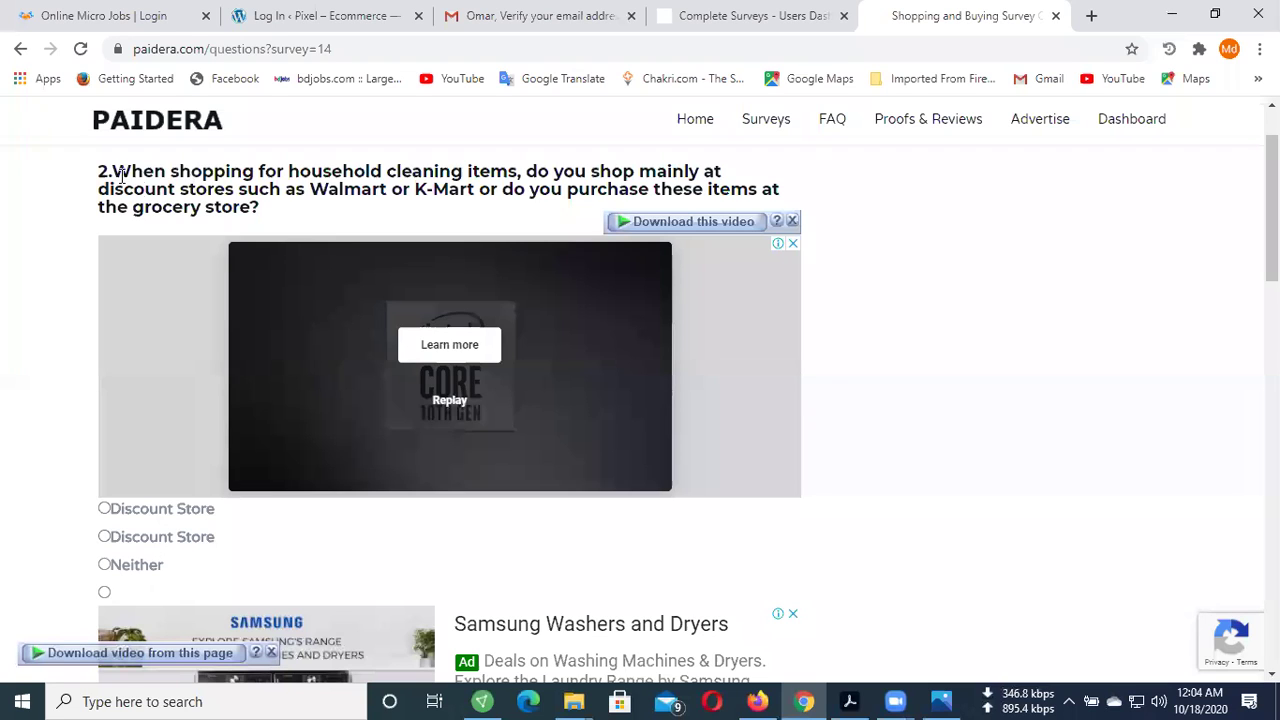
pyautogui.moveTo(118, 165); pyautogui.dragTo(253, 205)
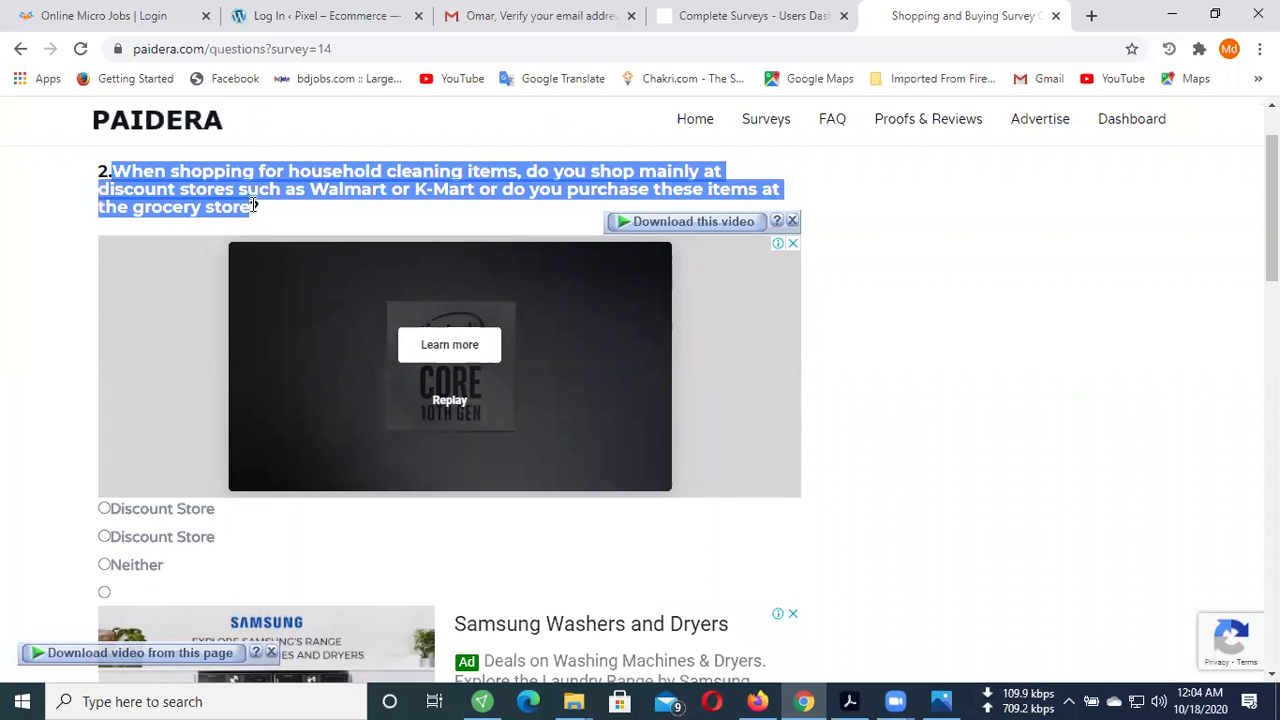
pyautogui.click(166, 515)
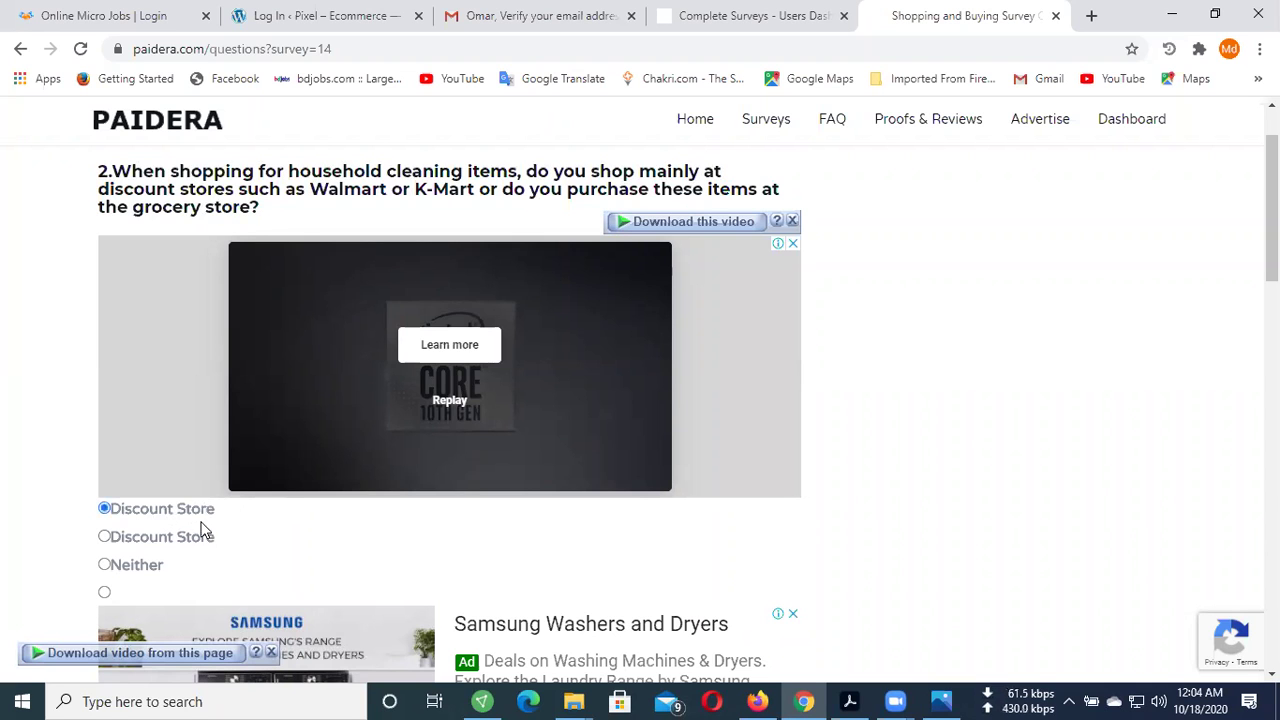
# - Submit the household cleaning answer and continue past the validation page to the third question
pyautogui.scroll(-2, 228, 528)
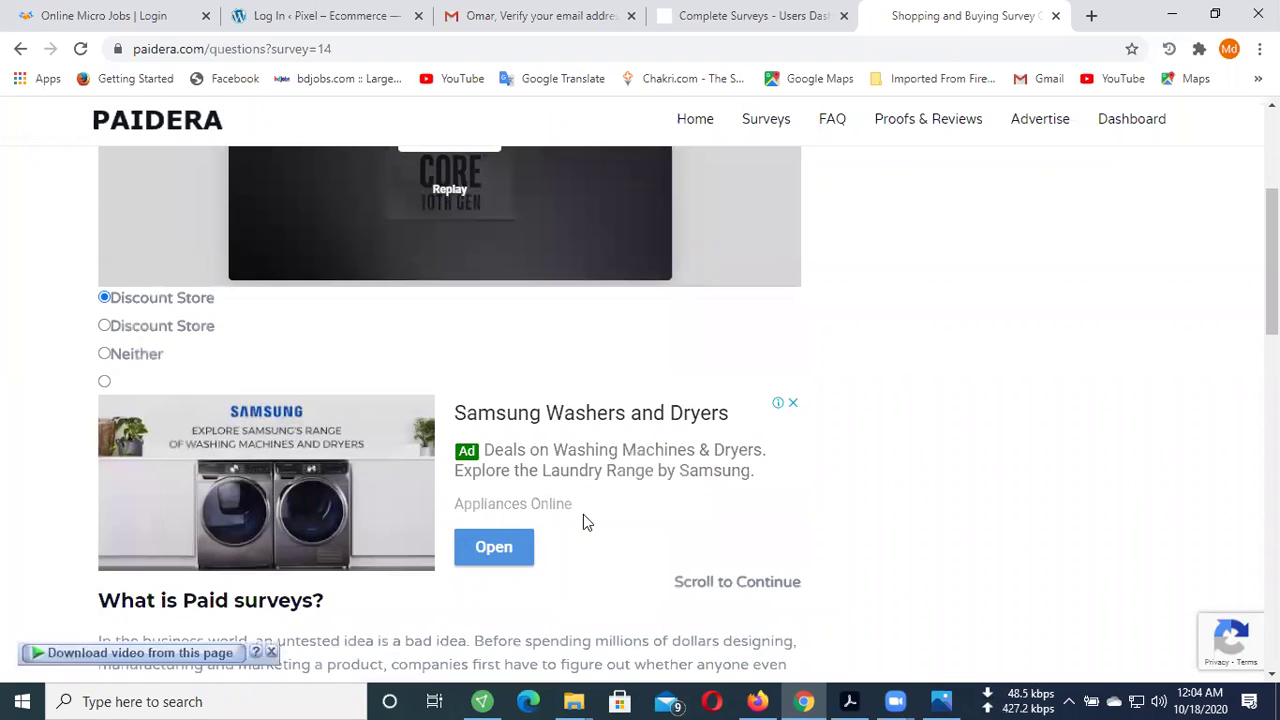
pyautogui.scroll(-6, 600, 520)
pyautogui.scroll(-3, 628, 517)
pyautogui.click(757, 411)
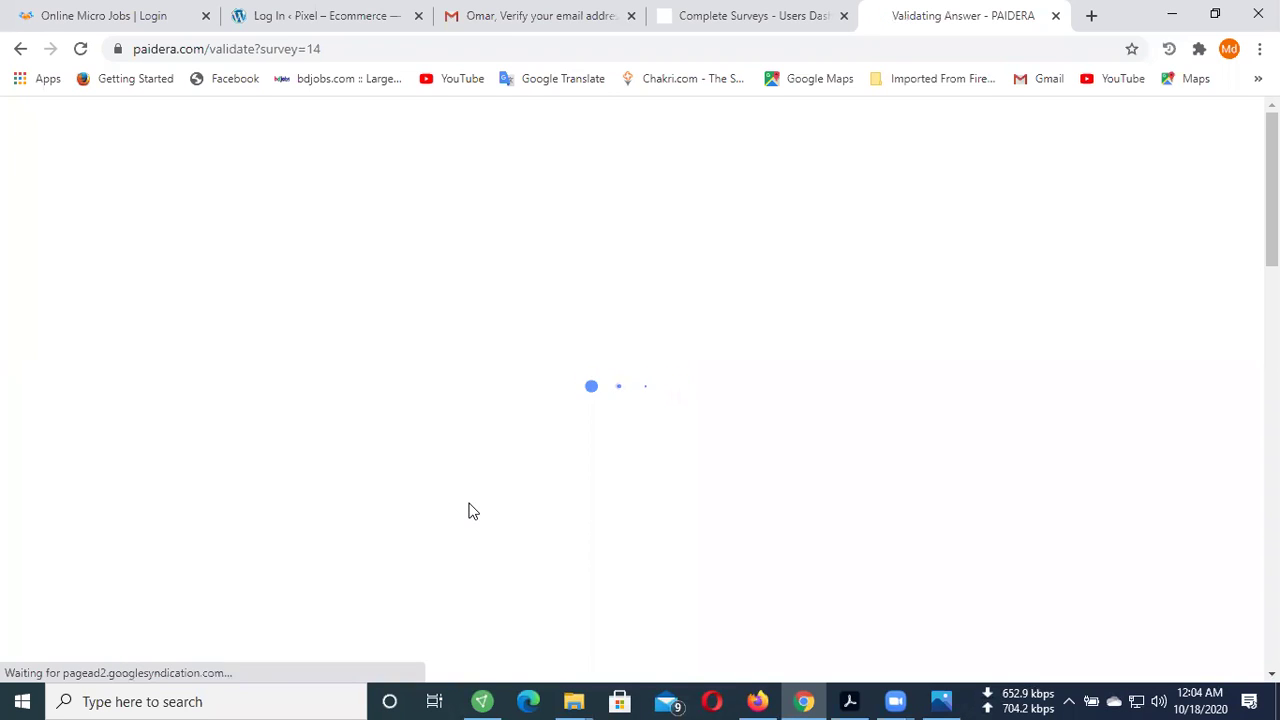
pyautogui.scroll(-5, 461, 475)
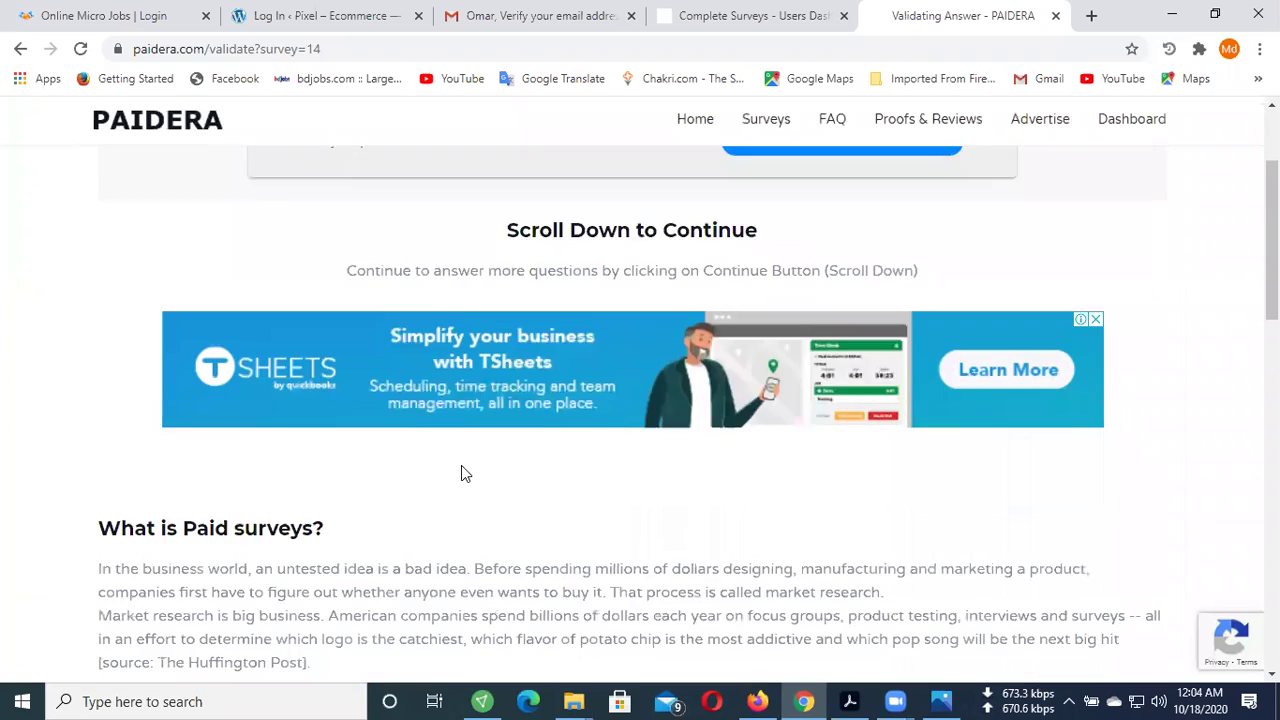
pyautogui.scroll(-4, 461, 474)
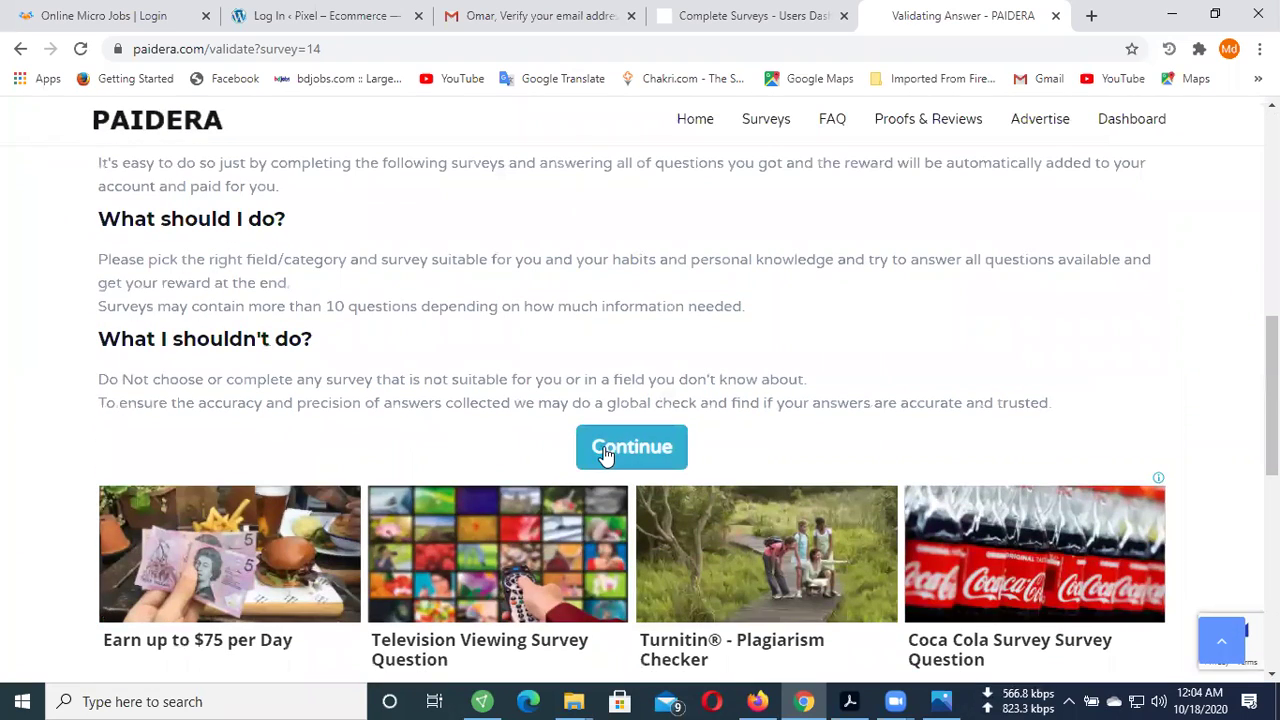
pyautogui.click(614, 450)
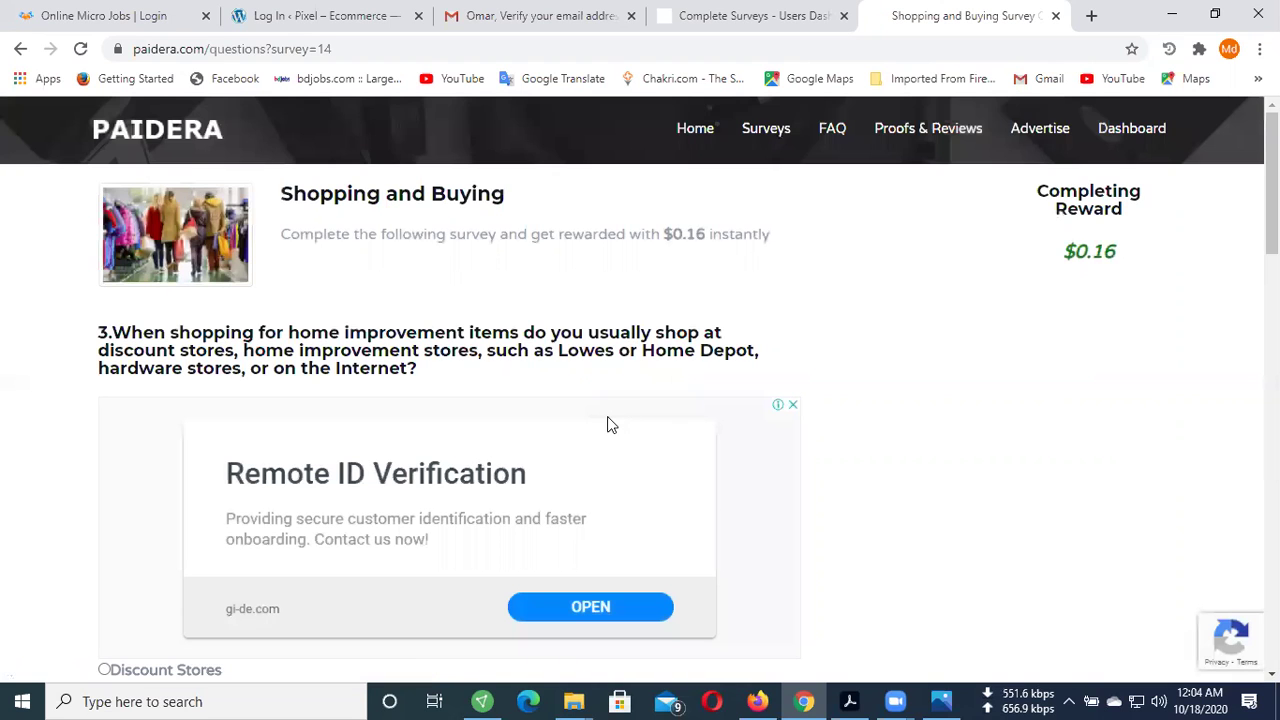
# - Read the third question about shopping for home improvement items and choose Internet as the answer
pyautogui.scroll(-2, 600, 420)
pyautogui.scroll(2, 540, 445)
pyautogui.moveTo(417, 368); pyautogui.dragTo(130, 332)
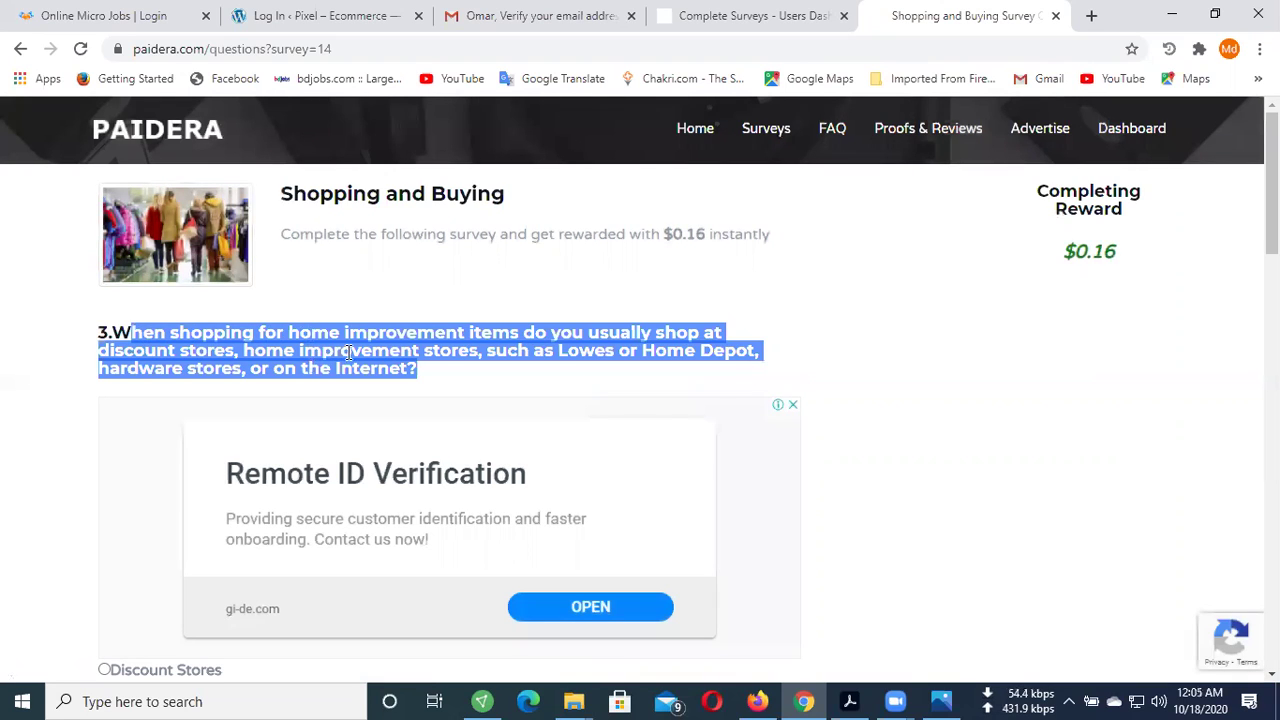
pyautogui.click(423, 306)
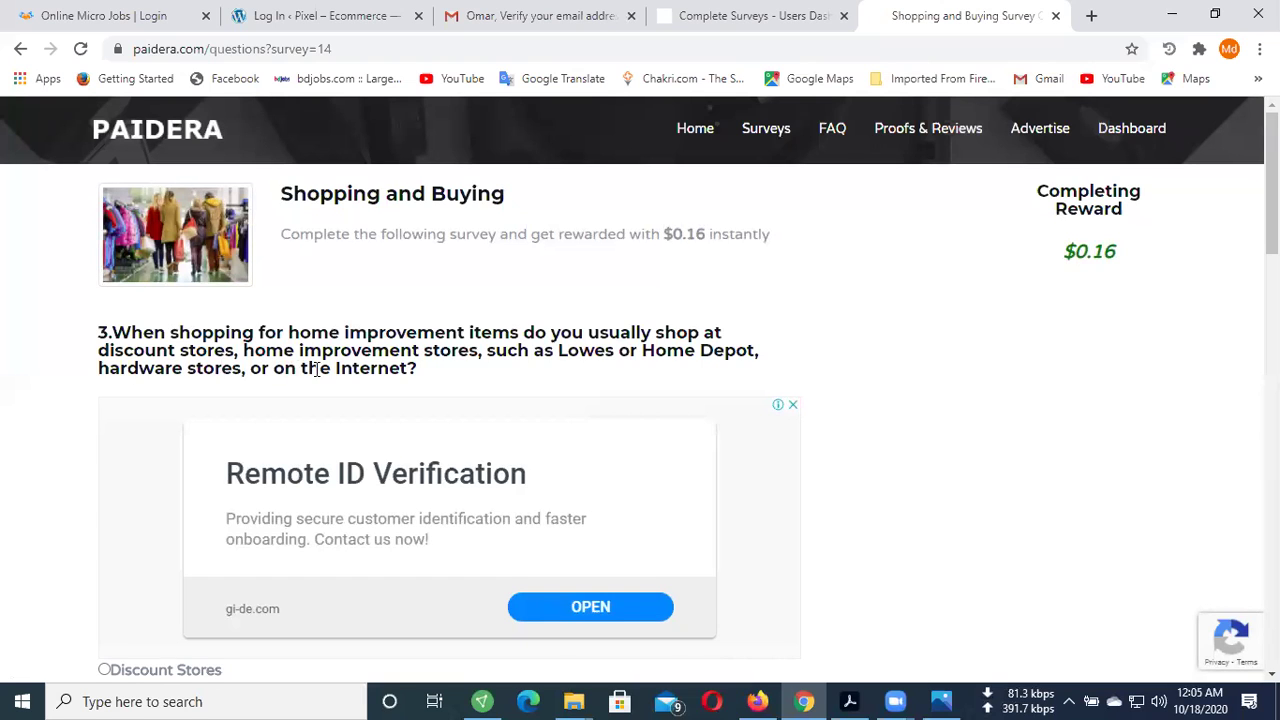
pyautogui.scroll(-2, 404, 371)
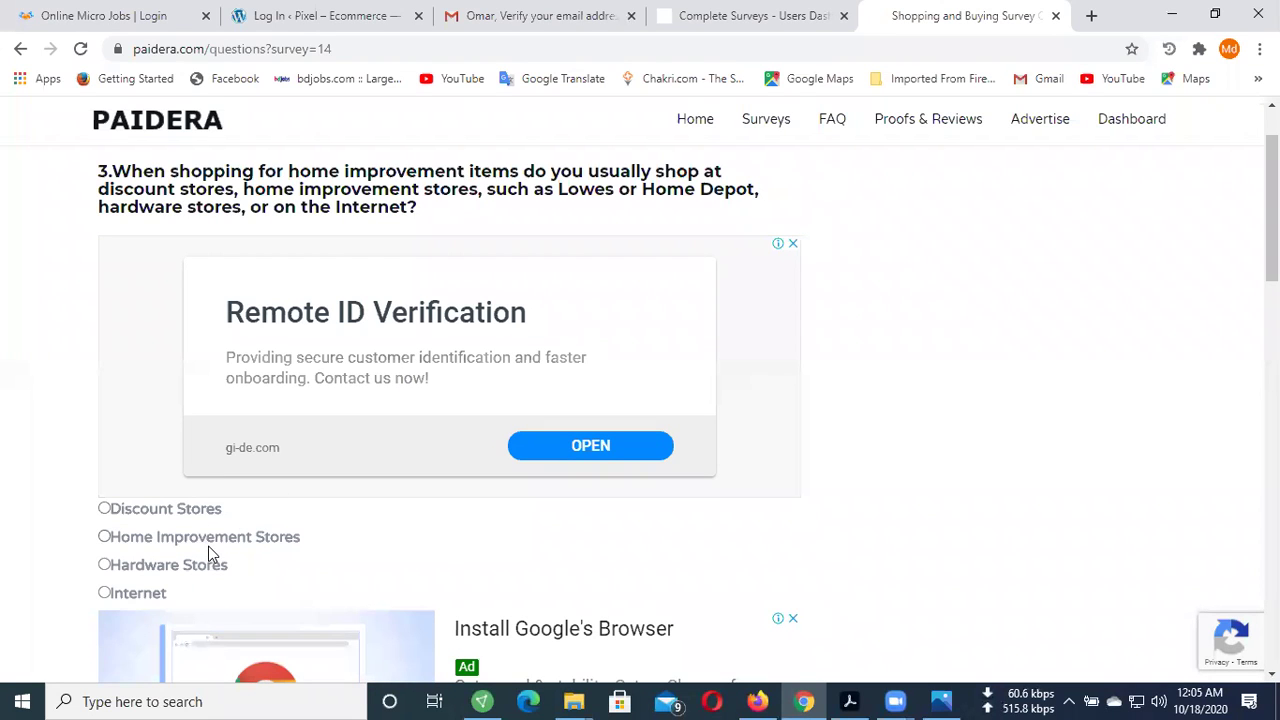
pyautogui.scroll(1, 206, 551)
pyautogui.scroll(-2, 206, 551)
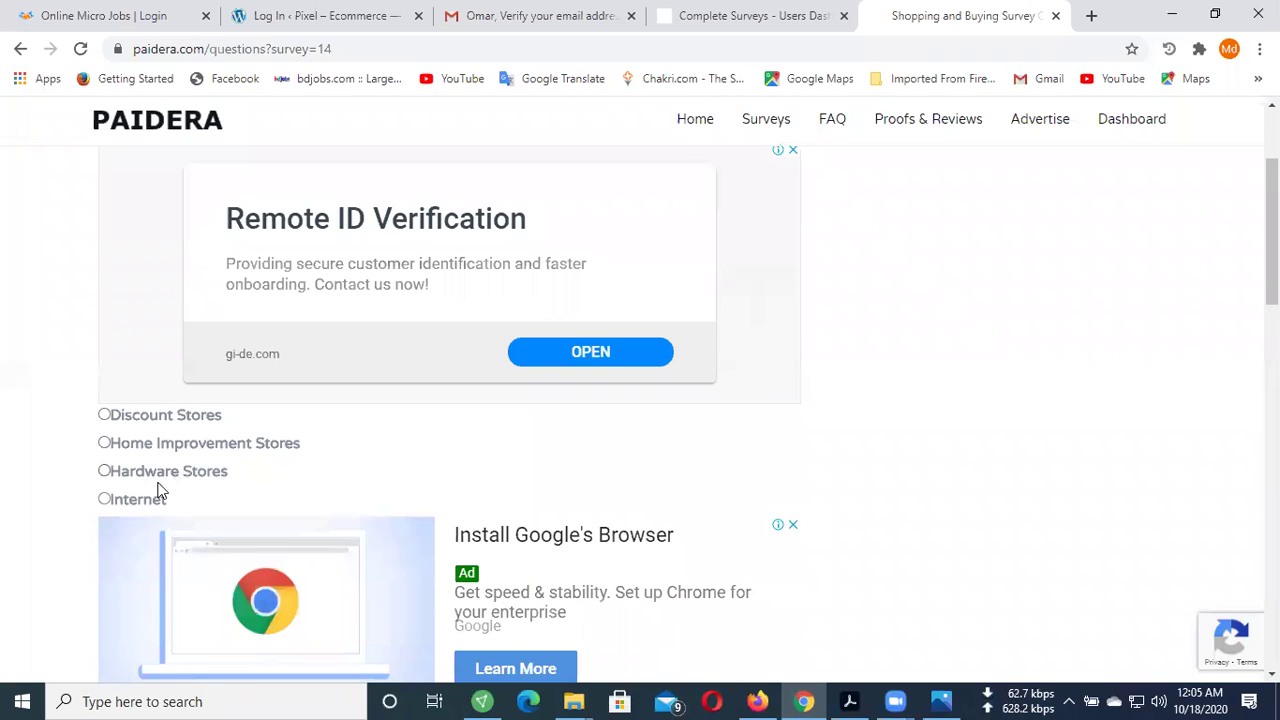
pyautogui.scroll(3, 171, 425)
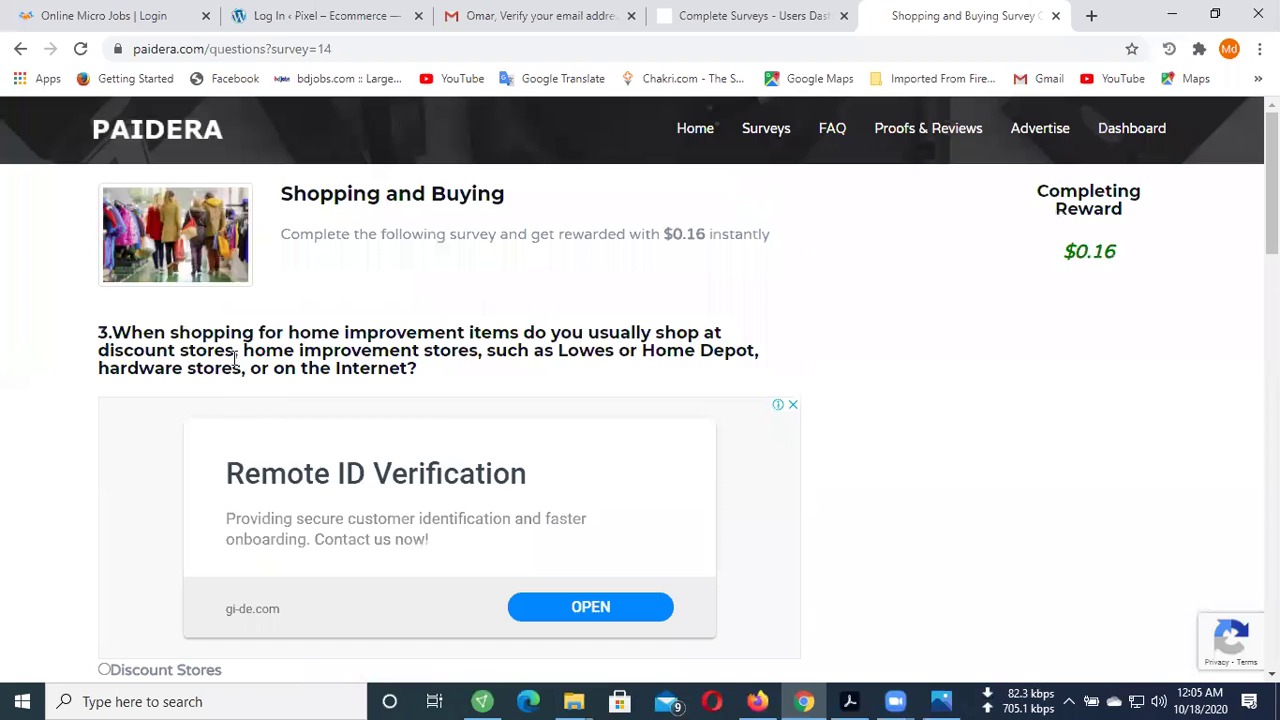
pyautogui.scroll(-3, 281, 352)
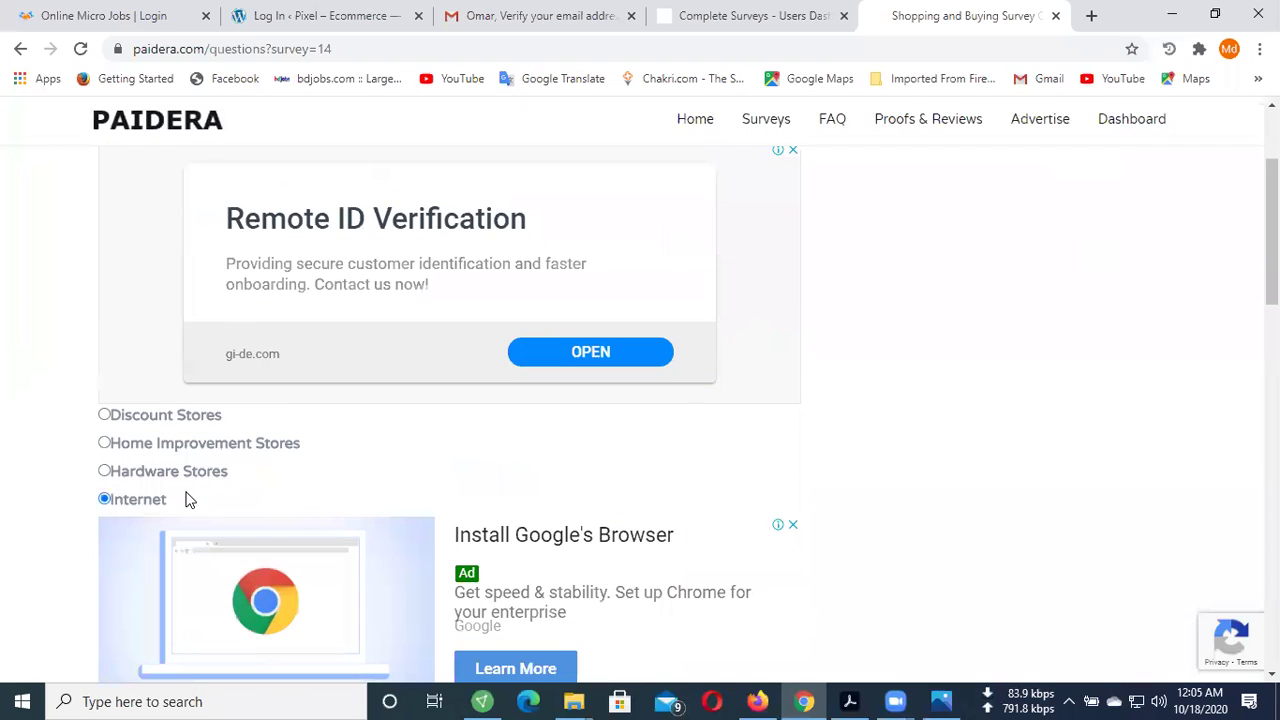
# - Submit the home improvement answer and continue past the validation page to the fourth question
pyautogui.scroll(-12, 363, 486)
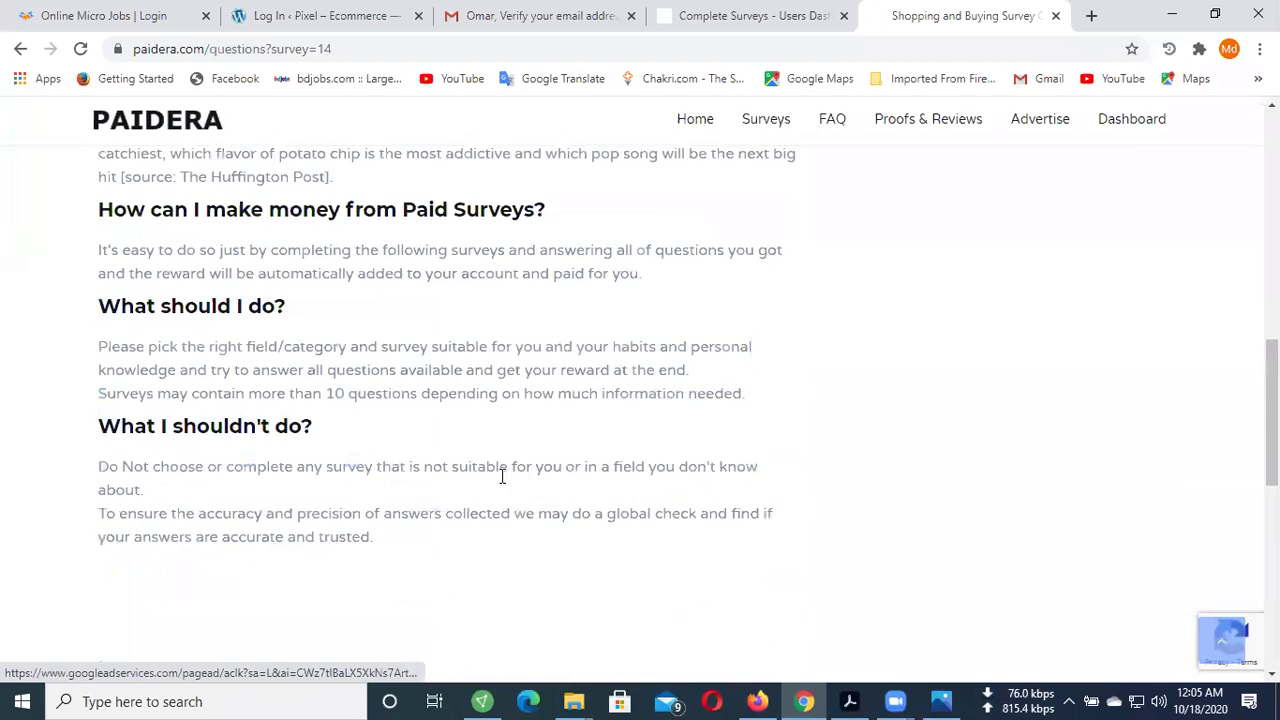
pyautogui.scroll(-1, 745, 545)
pyautogui.click(770, 533)
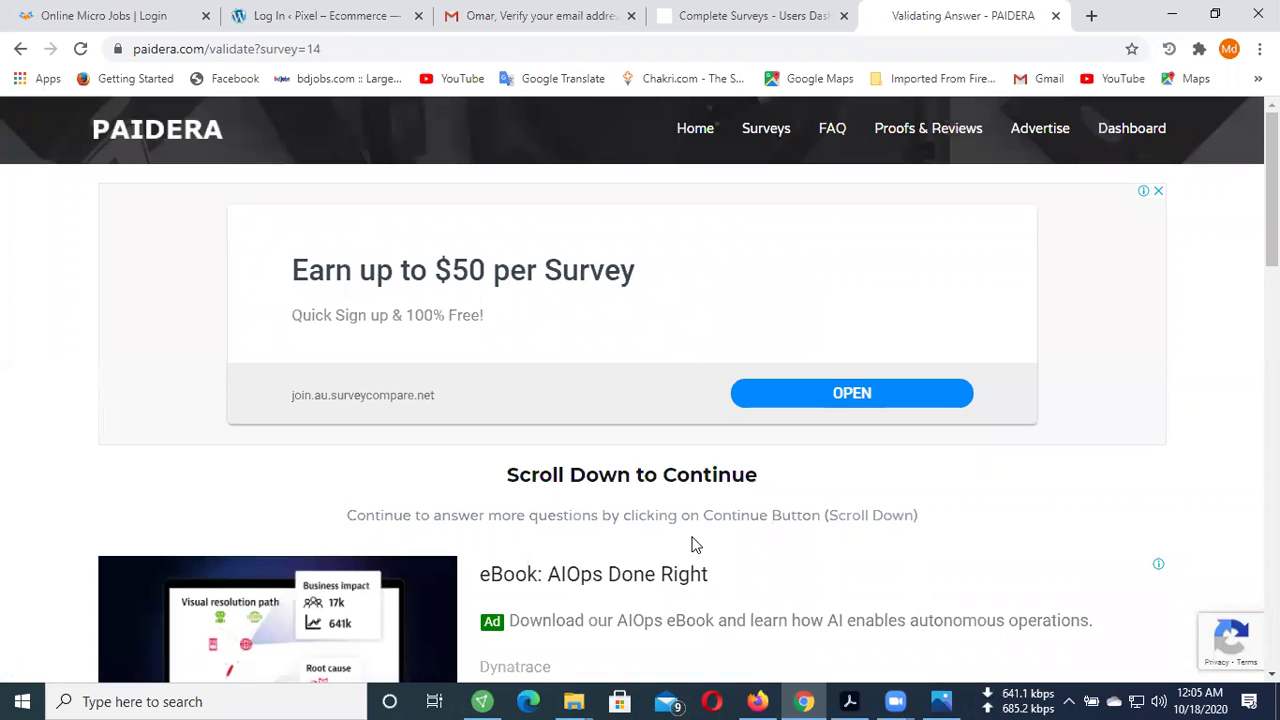
pyautogui.scroll(-6, 686, 540)
pyautogui.click(633, 618)
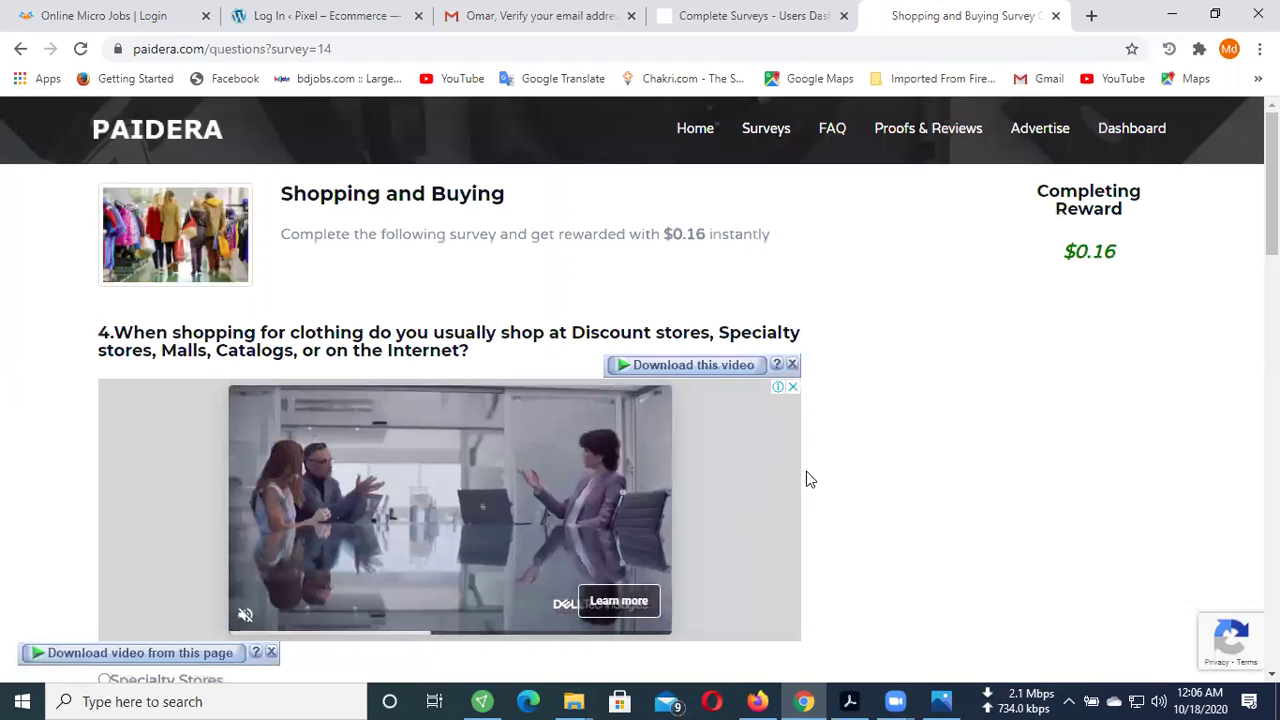
# - Read the fourth question about shopping for clothing and choose Specialty Stores as the answer
pyautogui.scroll(-2, 808, 475)
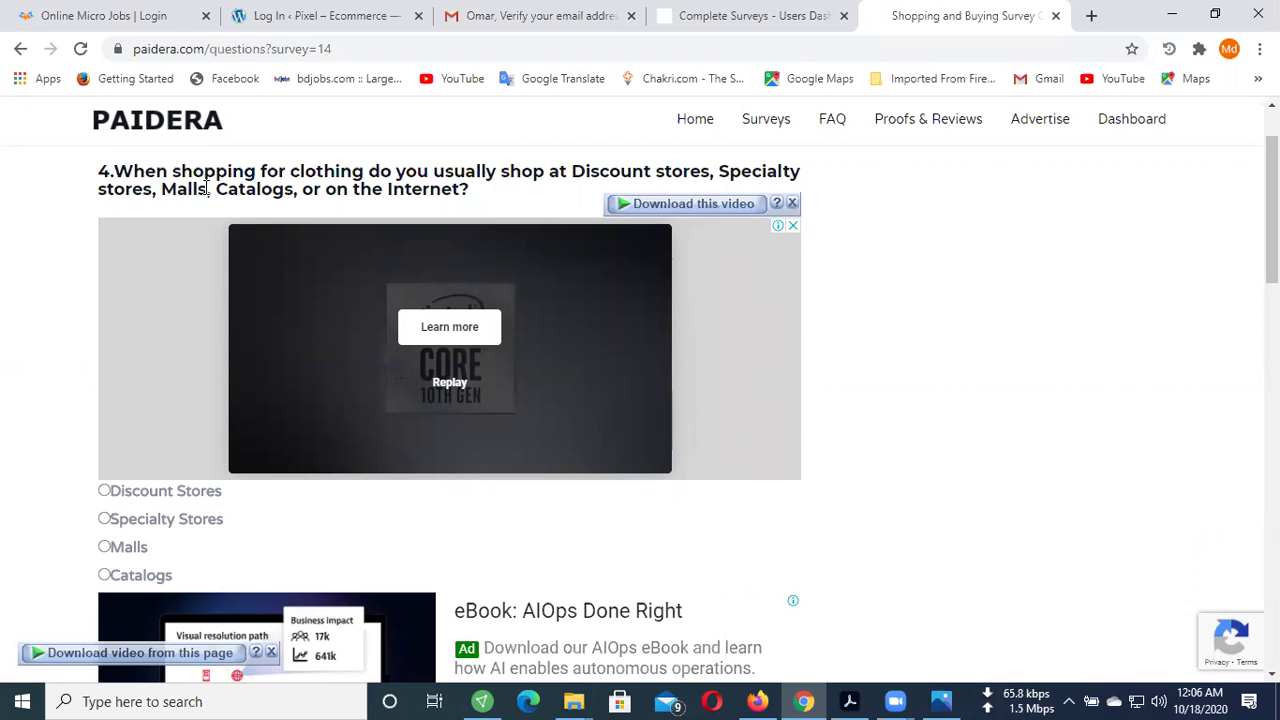
pyautogui.moveTo(113, 172); pyautogui.dragTo(266, 196)
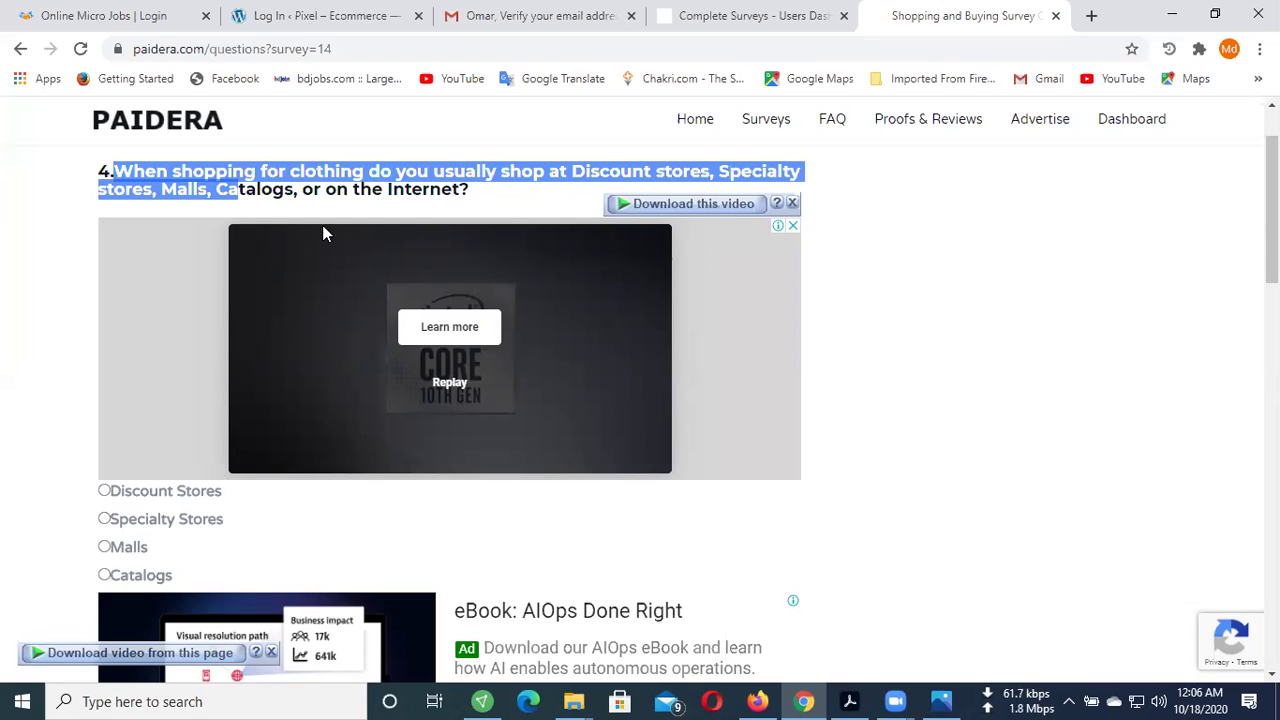
pyautogui.click(307, 386)
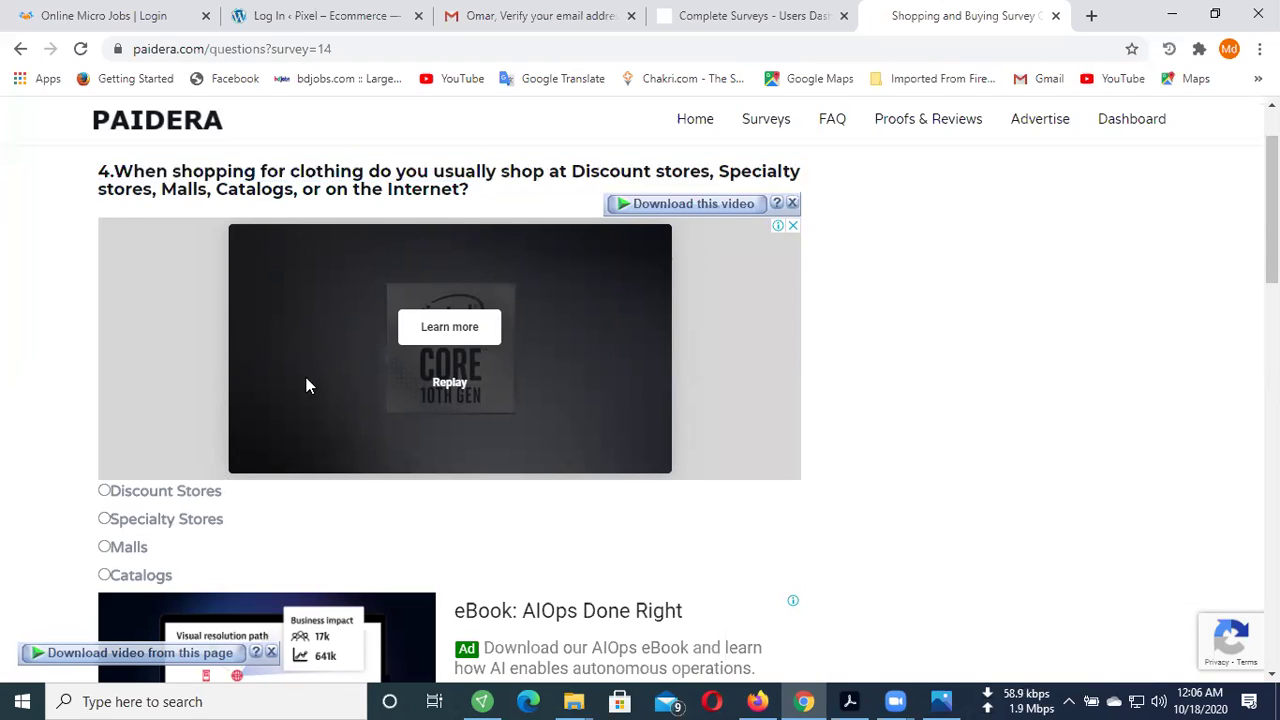
pyautogui.click(190, 527)
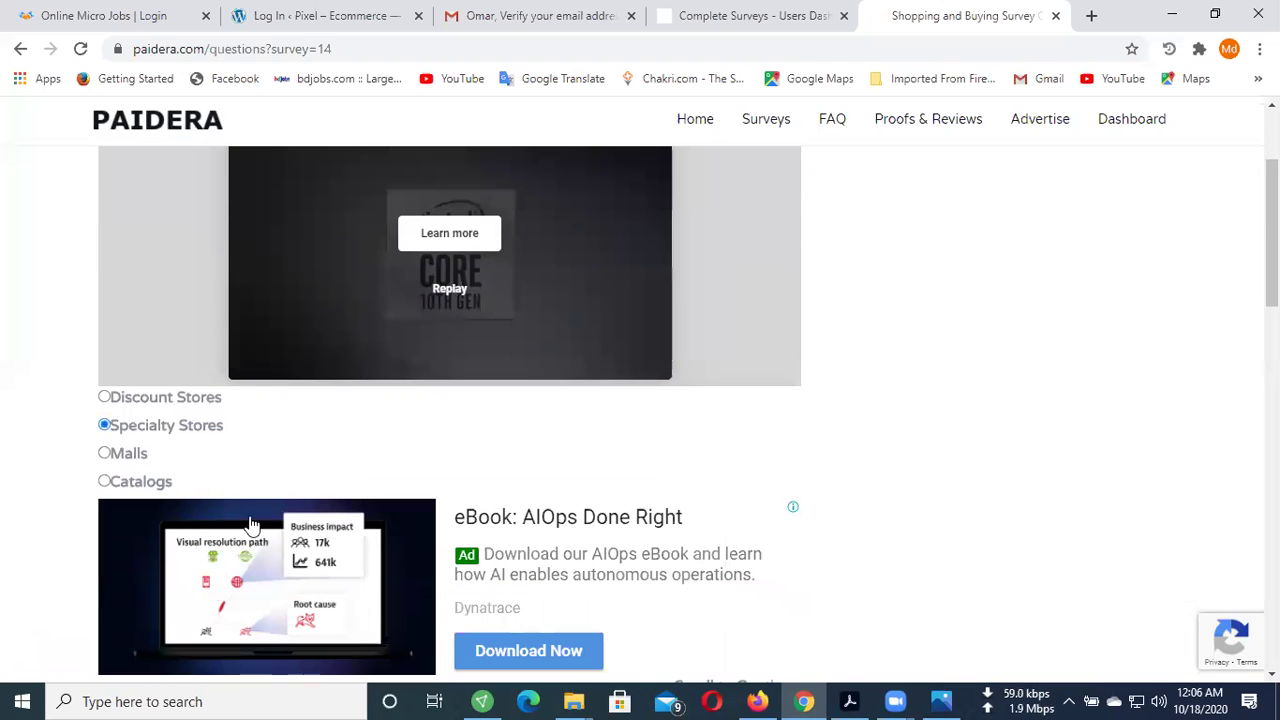
# - Submit the clothing answer and continue past the validation page to the fifth question
pyautogui.scroll(-1, 251, 523)
pyautogui.scroll(-10, 163, 457)
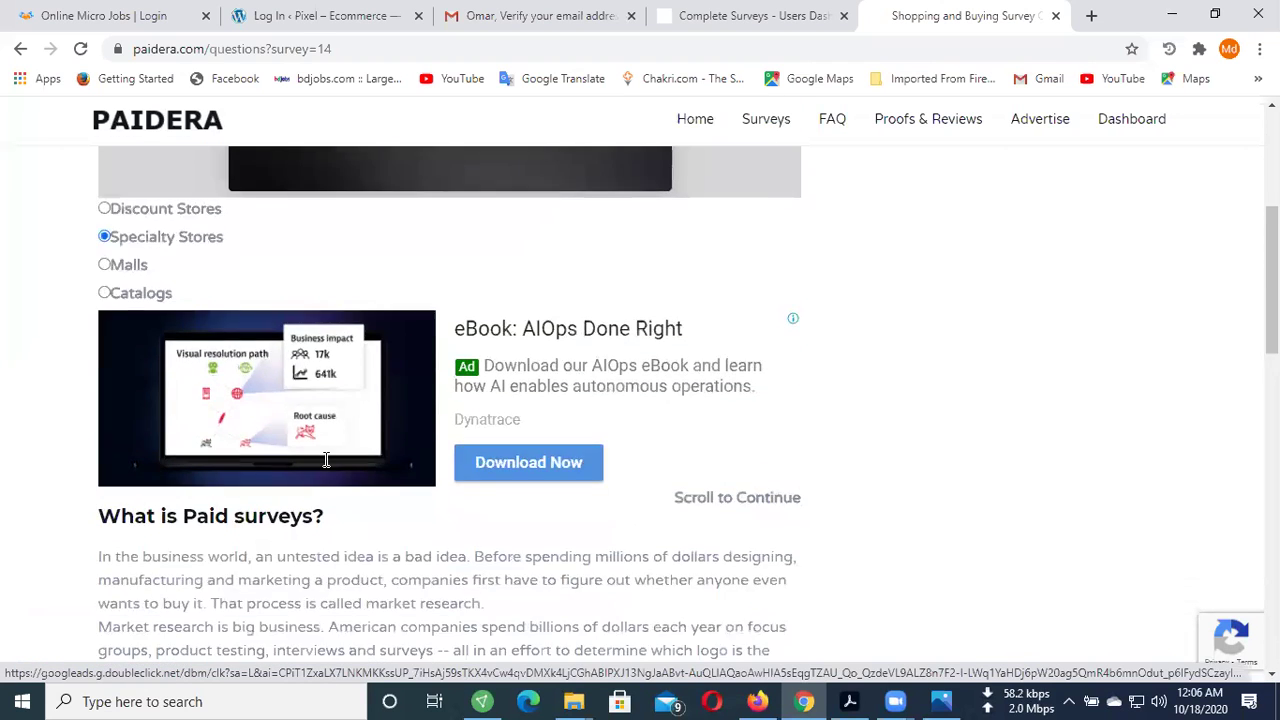
pyautogui.scroll(-3, 360, 464)
pyautogui.click(770, 290)
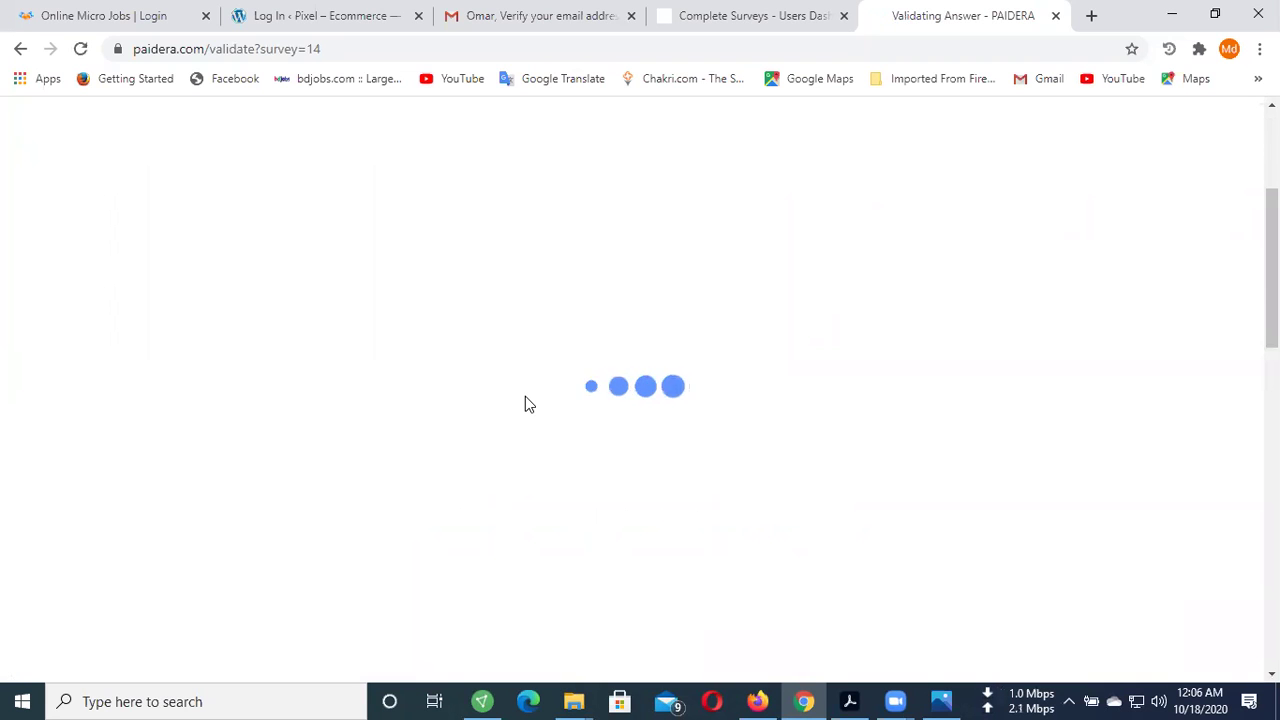
pyautogui.scroll(-7, 521, 402)
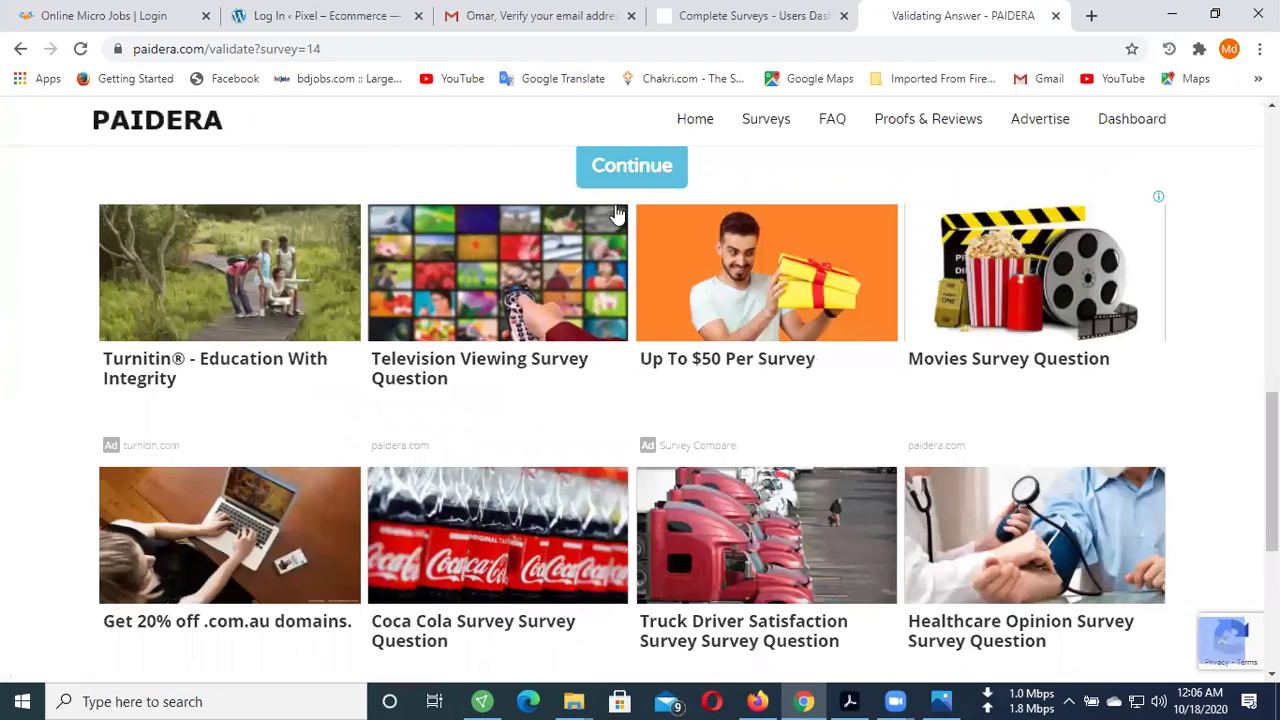
pyautogui.click(628, 168)
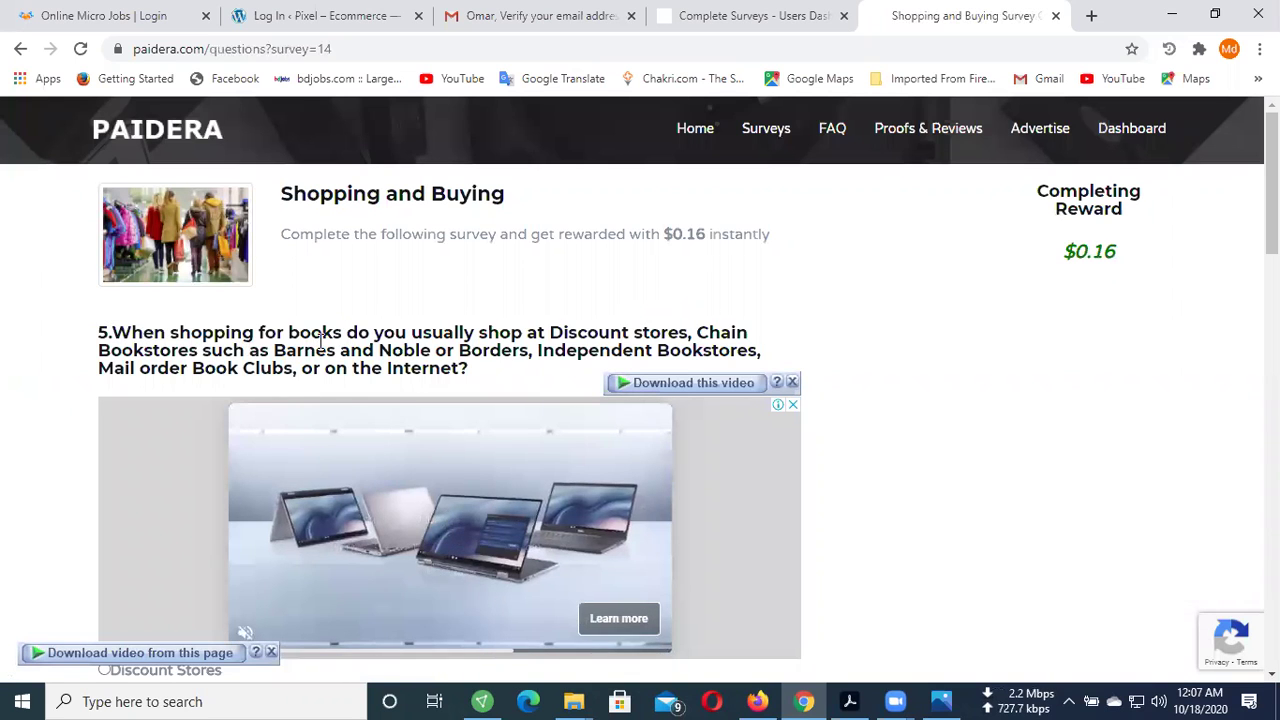
# - Answer the fifth question about shopping for books with Independent Bookstores
pyautogui.scroll(-2, 304, 366)
pyautogui.scroll(-2, 304, 366)
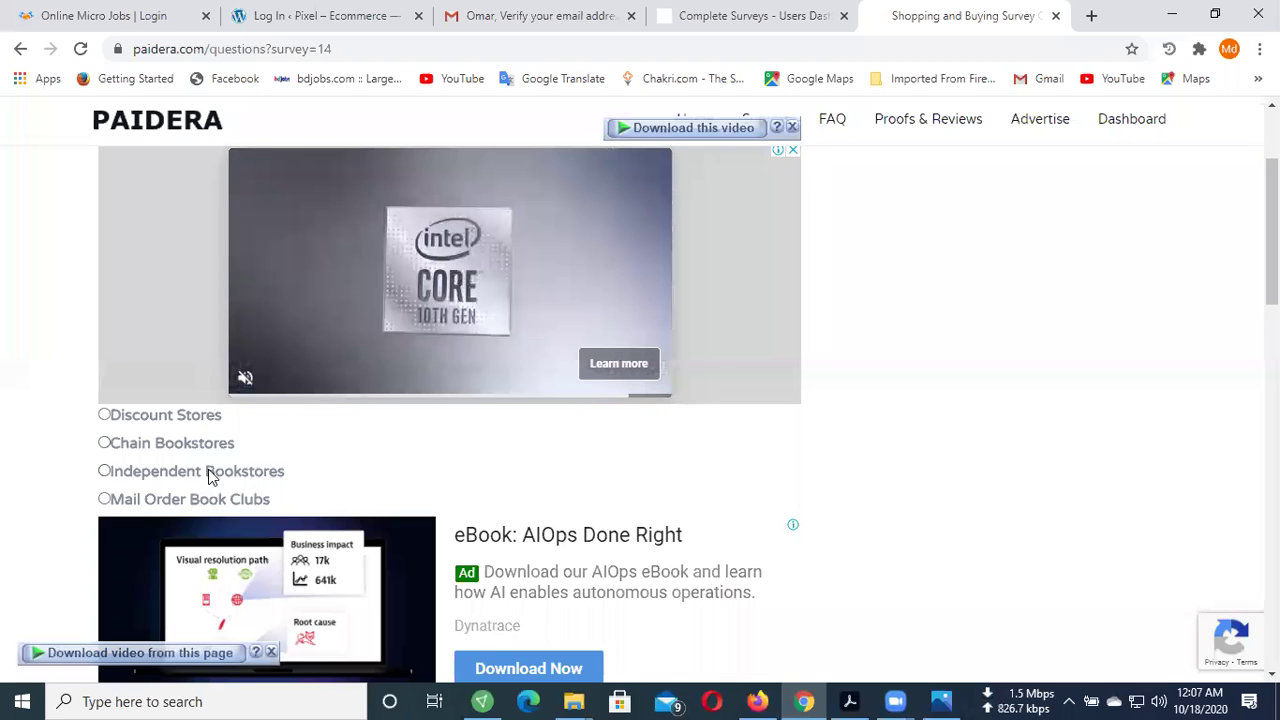
pyautogui.click(223, 467)
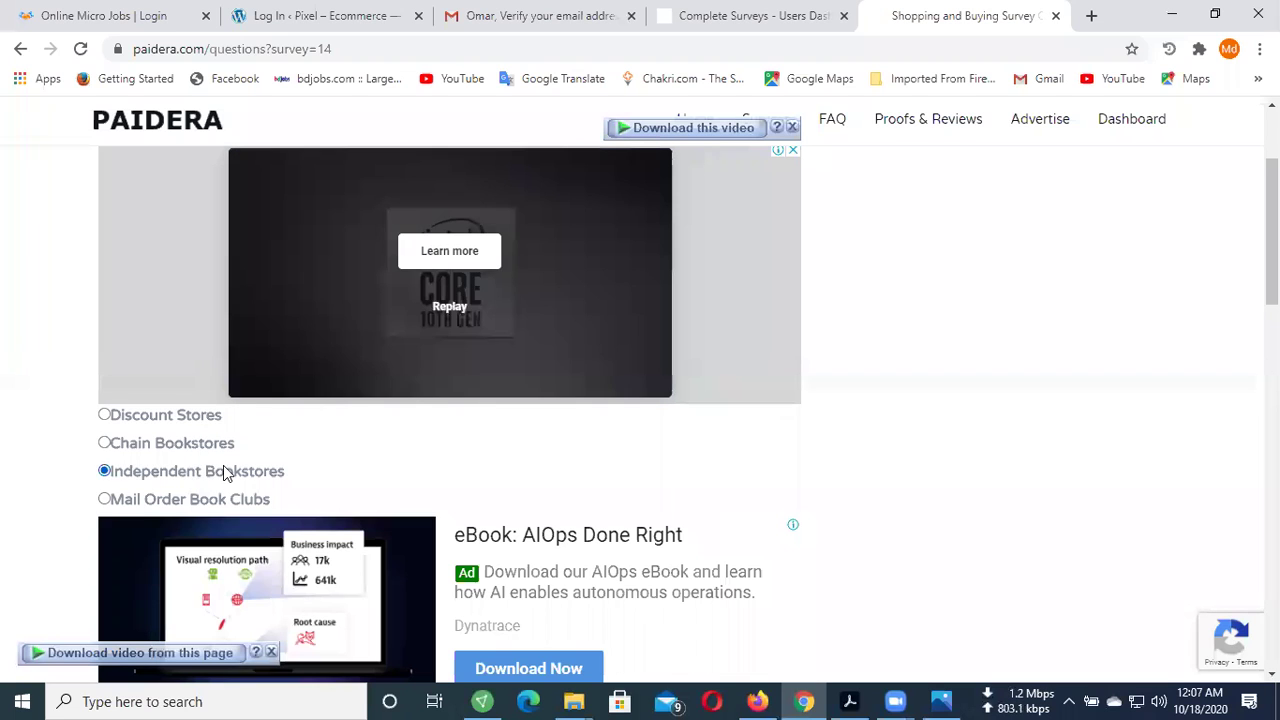
# - Submit the books answer and continue past the validation page to the sixth question
pyautogui.scroll(-5, 712, 453)
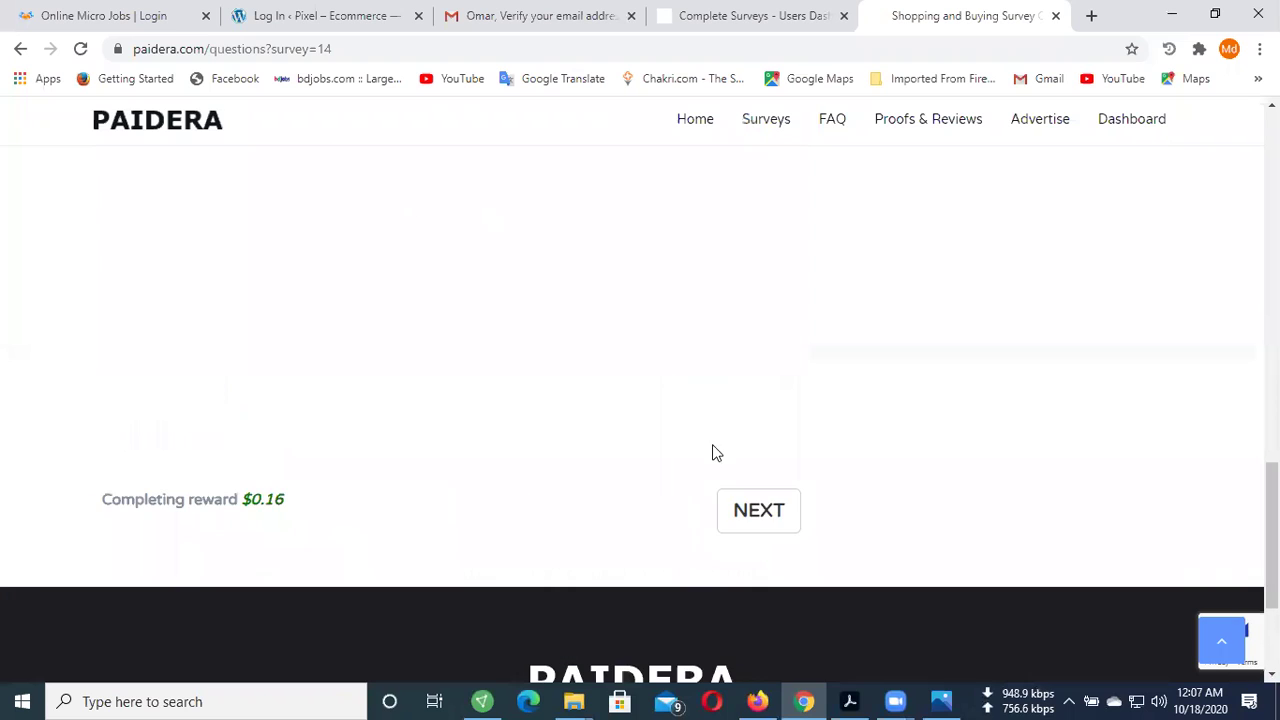
pyautogui.click(755, 512)
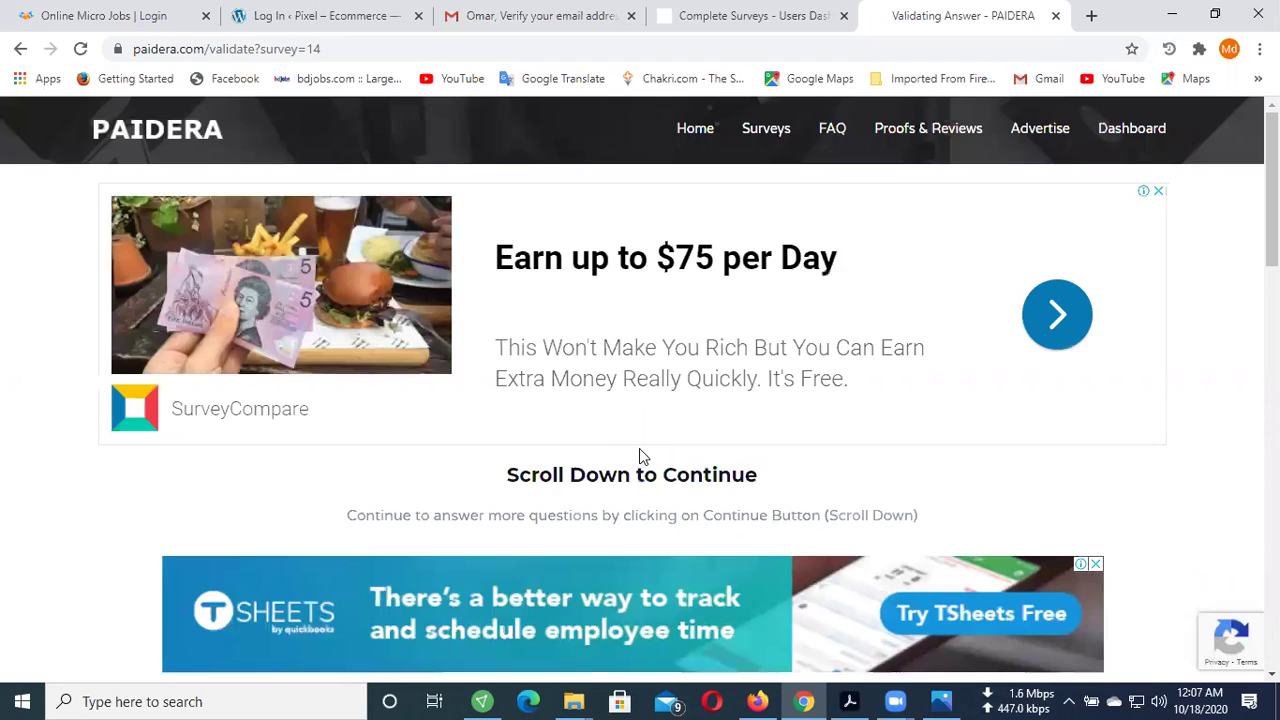
pyautogui.scroll(-4, 642, 562)
pyautogui.scroll(-3, 642, 562)
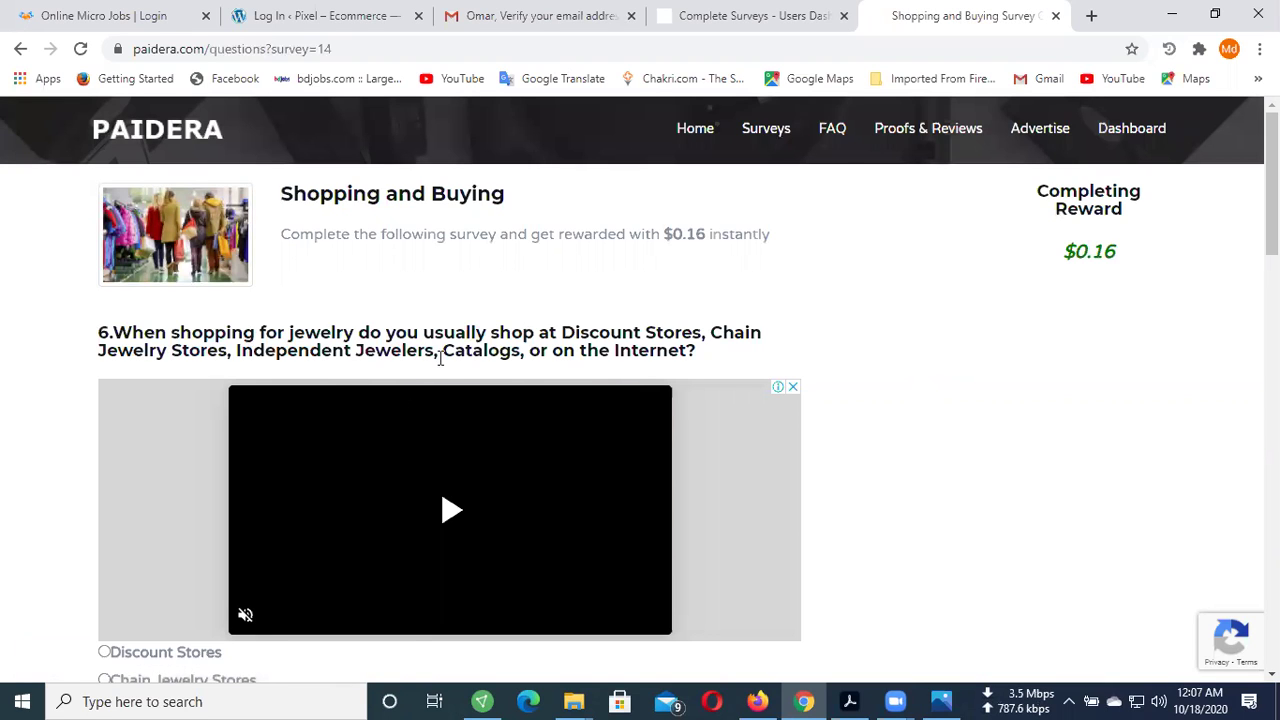
# - Answer the sixth question about shopping for jewelry with Chain Jewelry Stores and submit it
pyautogui.scroll(-3, 392, 383)
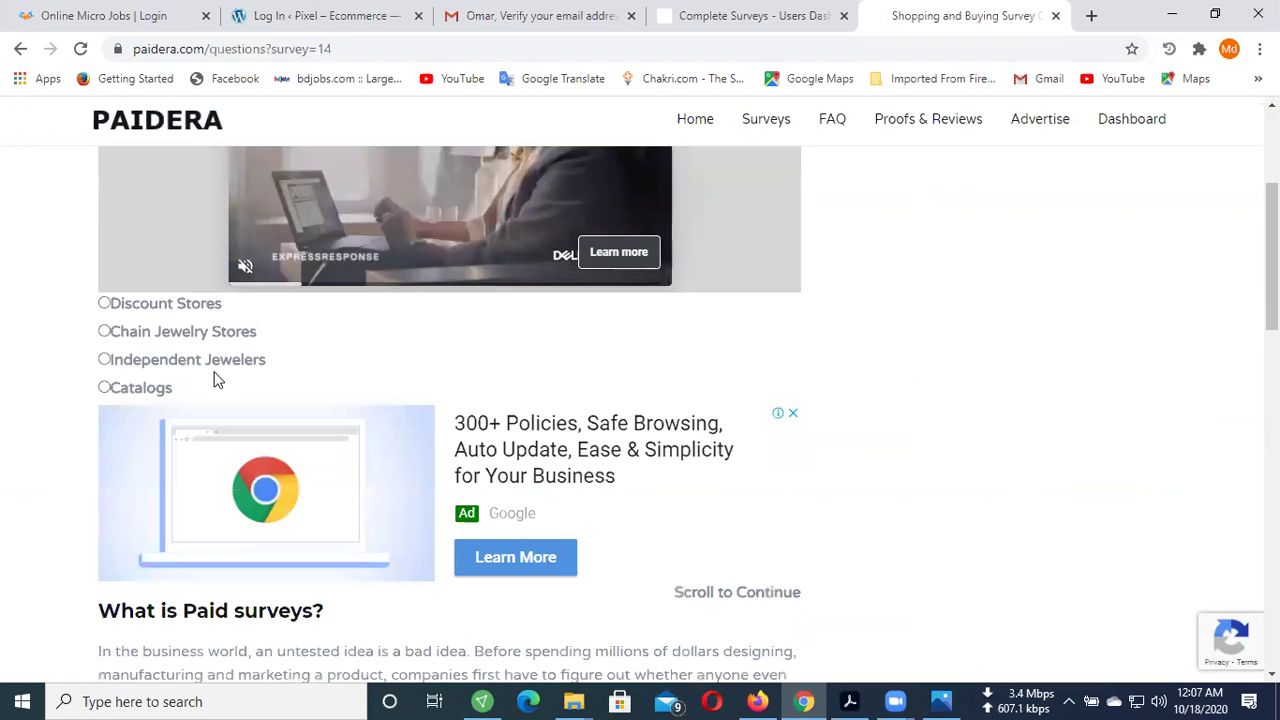
pyautogui.click(221, 330)
pyautogui.scroll(-10, 654, 450)
pyautogui.scroll(-3, 658, 456)
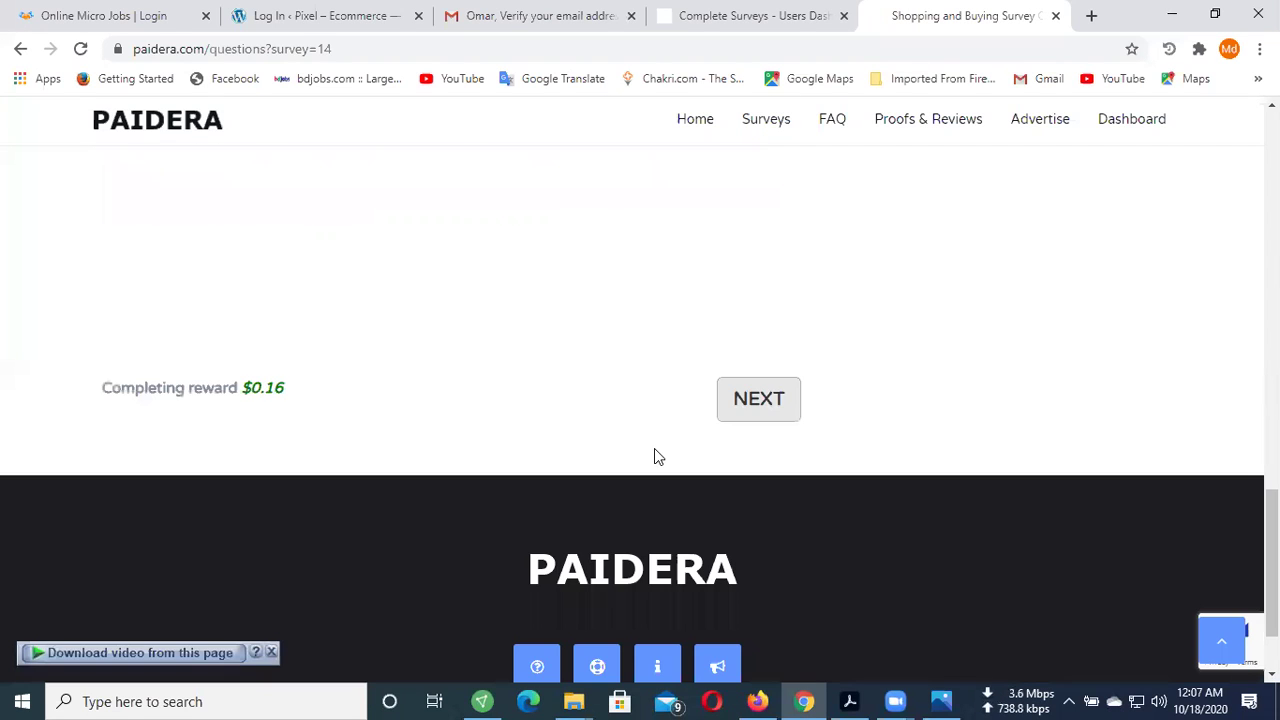
pyautogui.scroll(3, 268, 515)
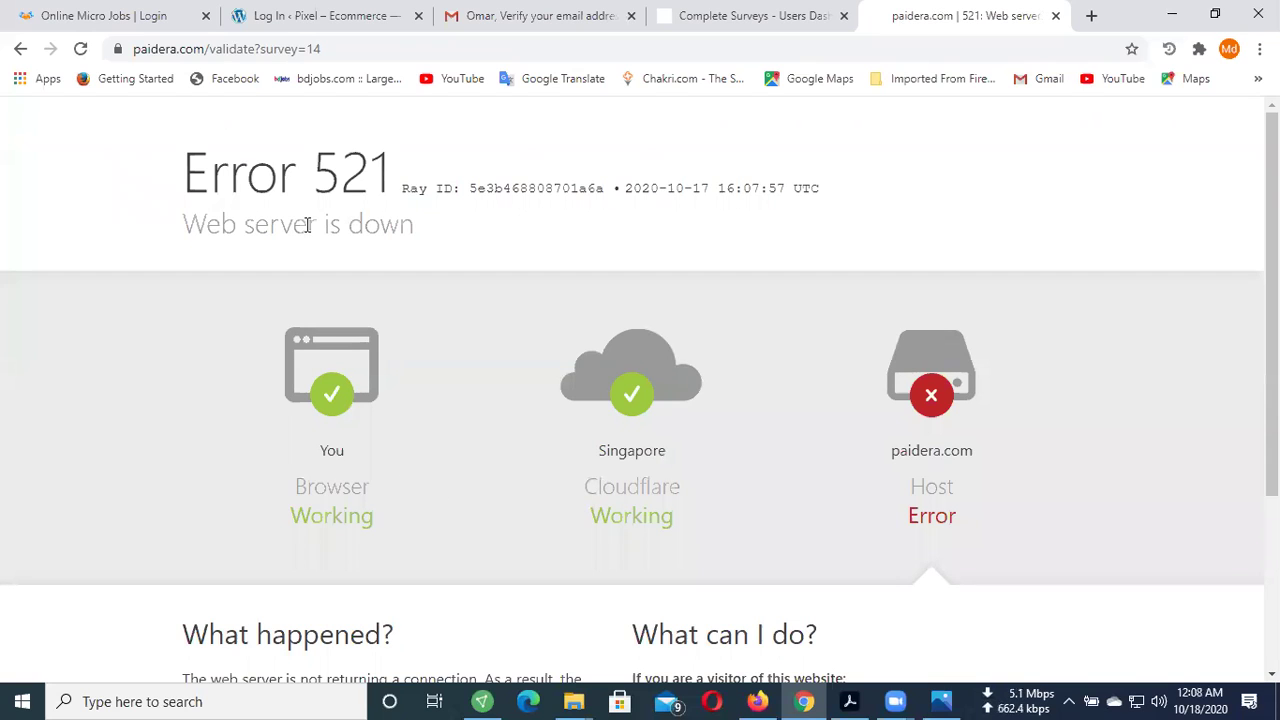
# - Reload the failed answer validation page and continue from it back to the survey questions
pyautogui.click(81, 49)
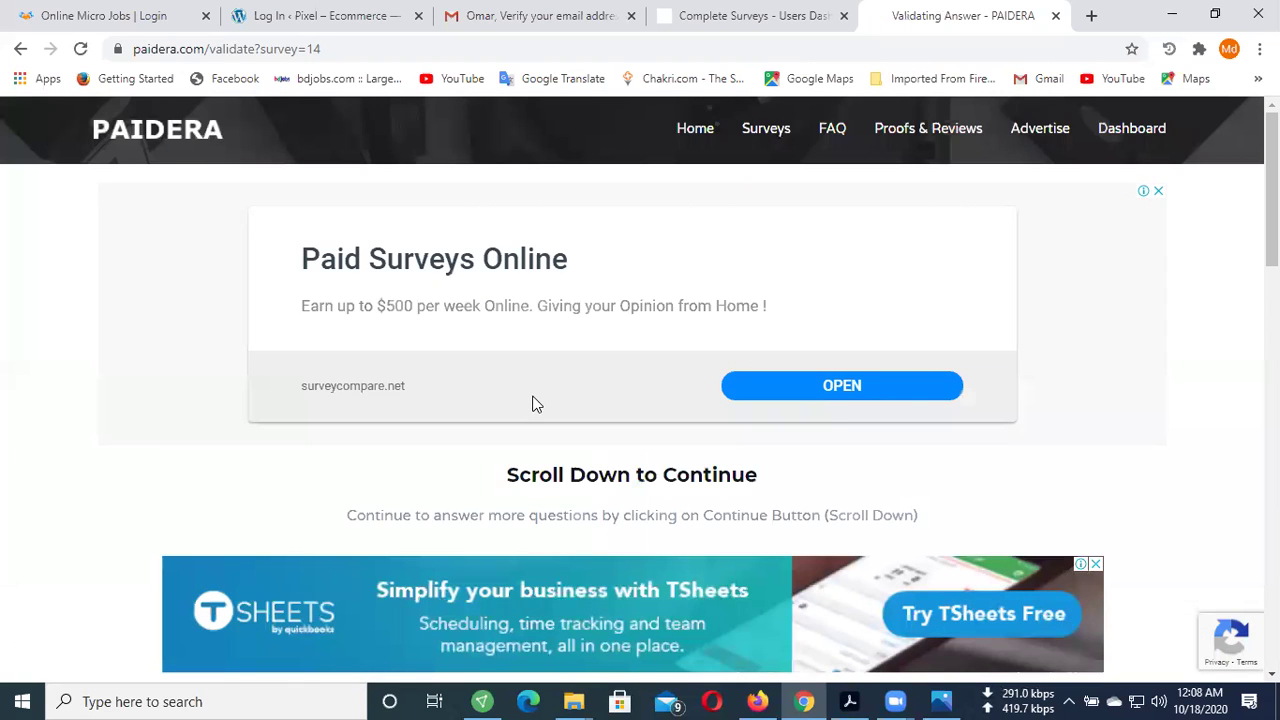
pyautogui.scroll(-4, 843, 343)
pyautogui.scroll(-4, 817, 357)
pyautogui.click(648, 355)
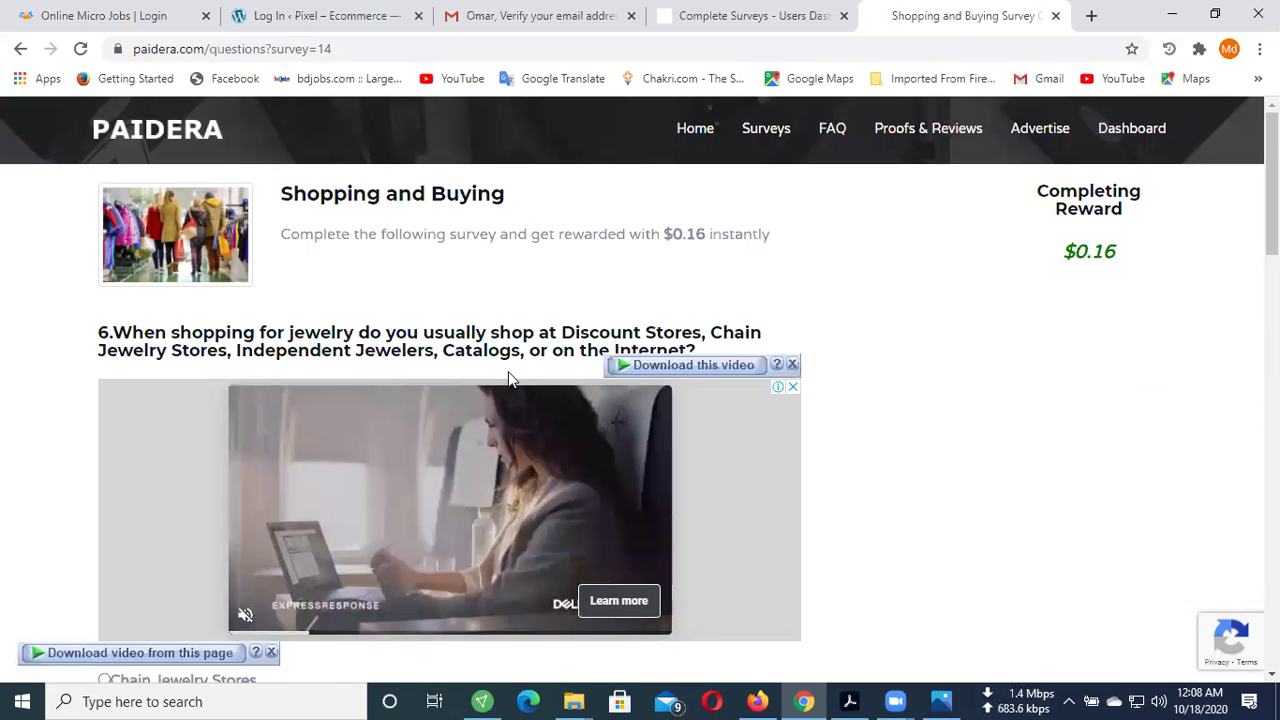
# - Answer the sixth question about shopping for jewelry again with Chain Jewelry Stores and submit it
pyautogui.scroll(-2, 410, 384)
pyautogui.scroll(2, 386, 394)
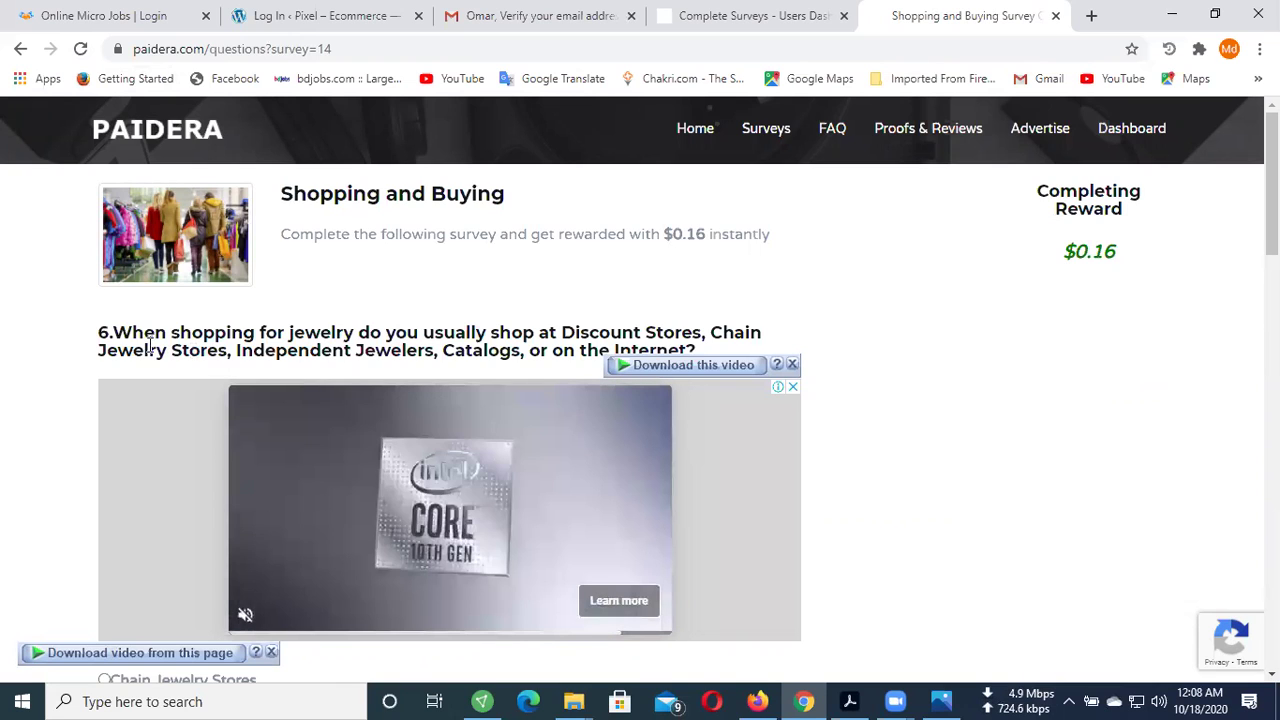
pyautogui.moveTo(340, 368); pyautogui.dragTo(206, 371)
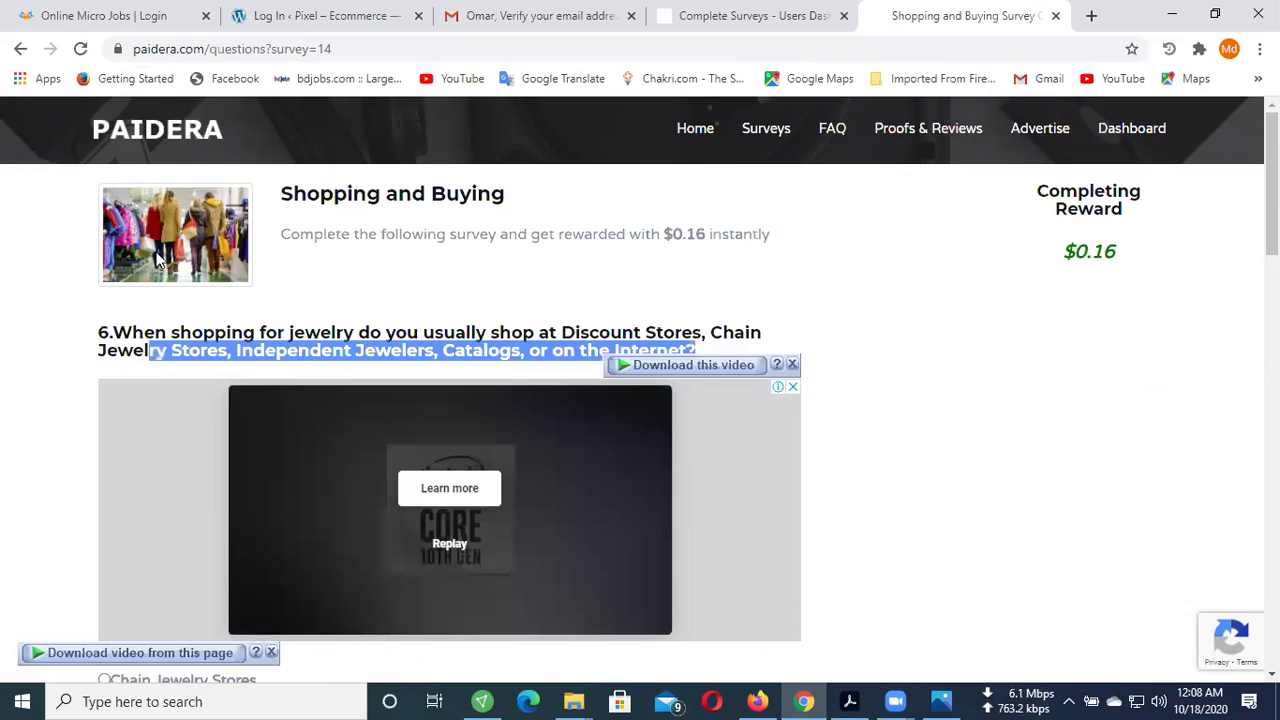
pyautogui.scroll(-4, 372, 360)
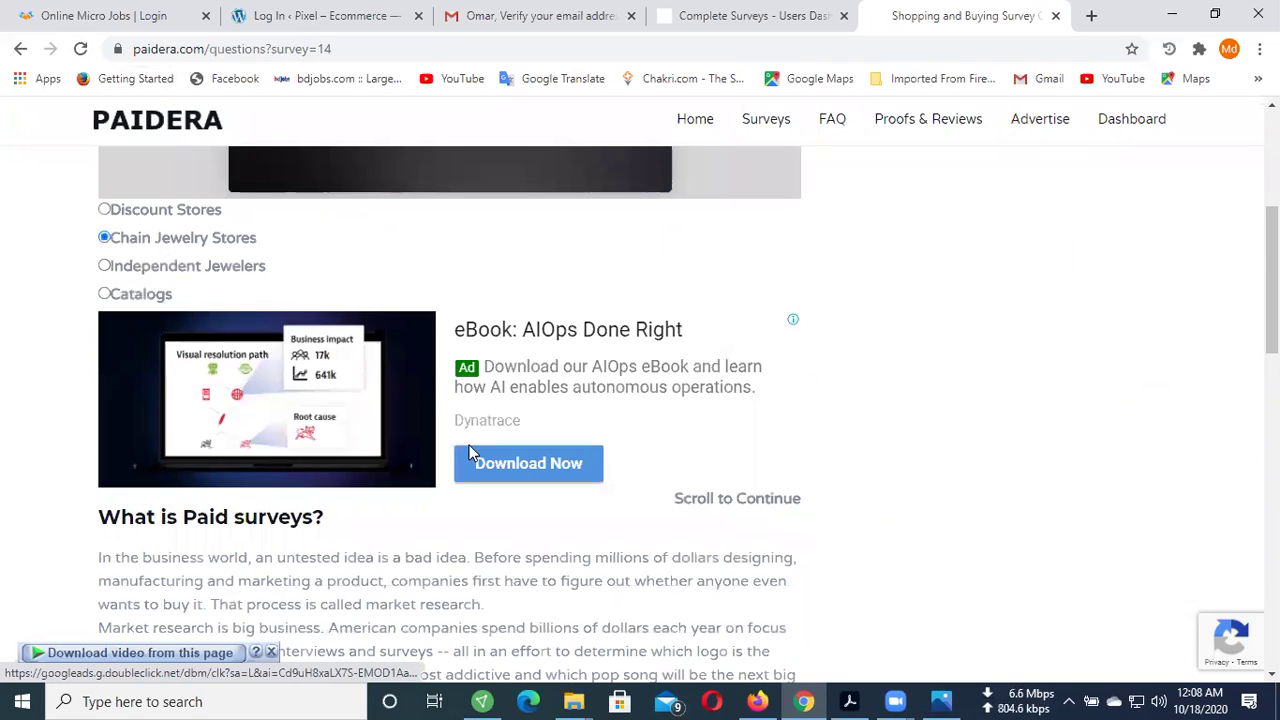
pyautogui.scroll(-5, 469, 452)
pyautogui.scroll(-3, 757, 326)
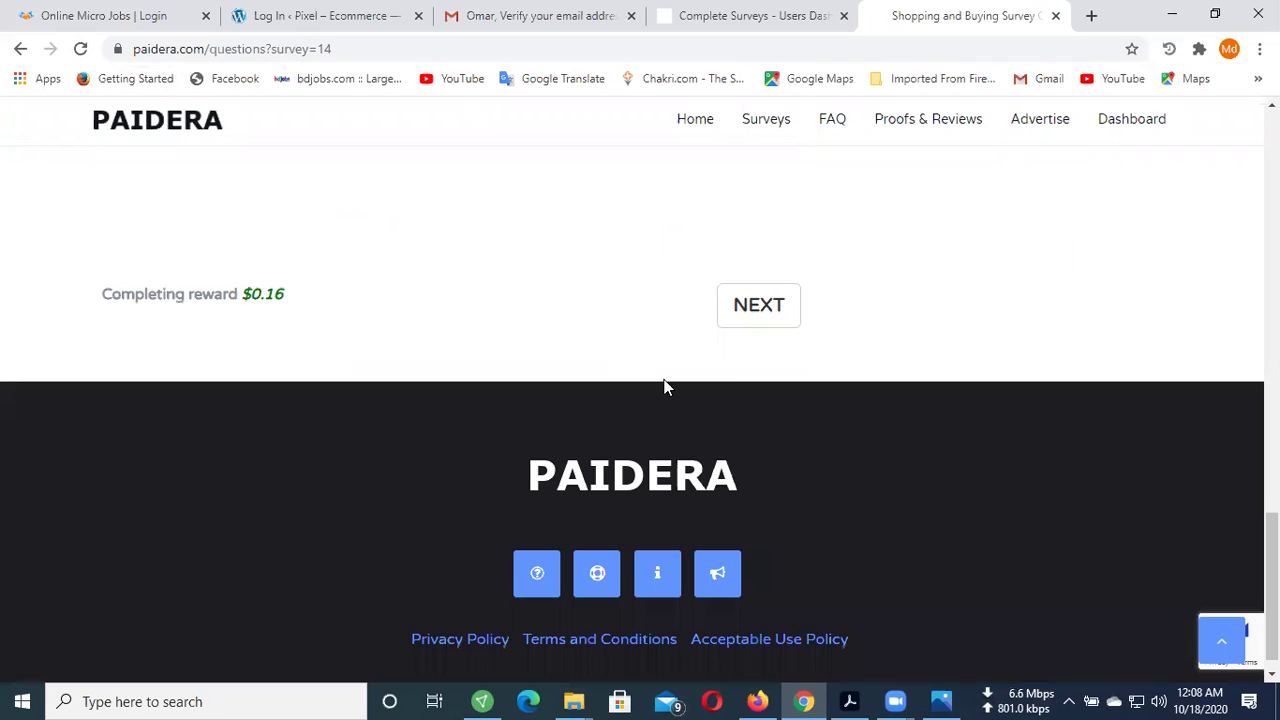
pyautogui.press('Return')
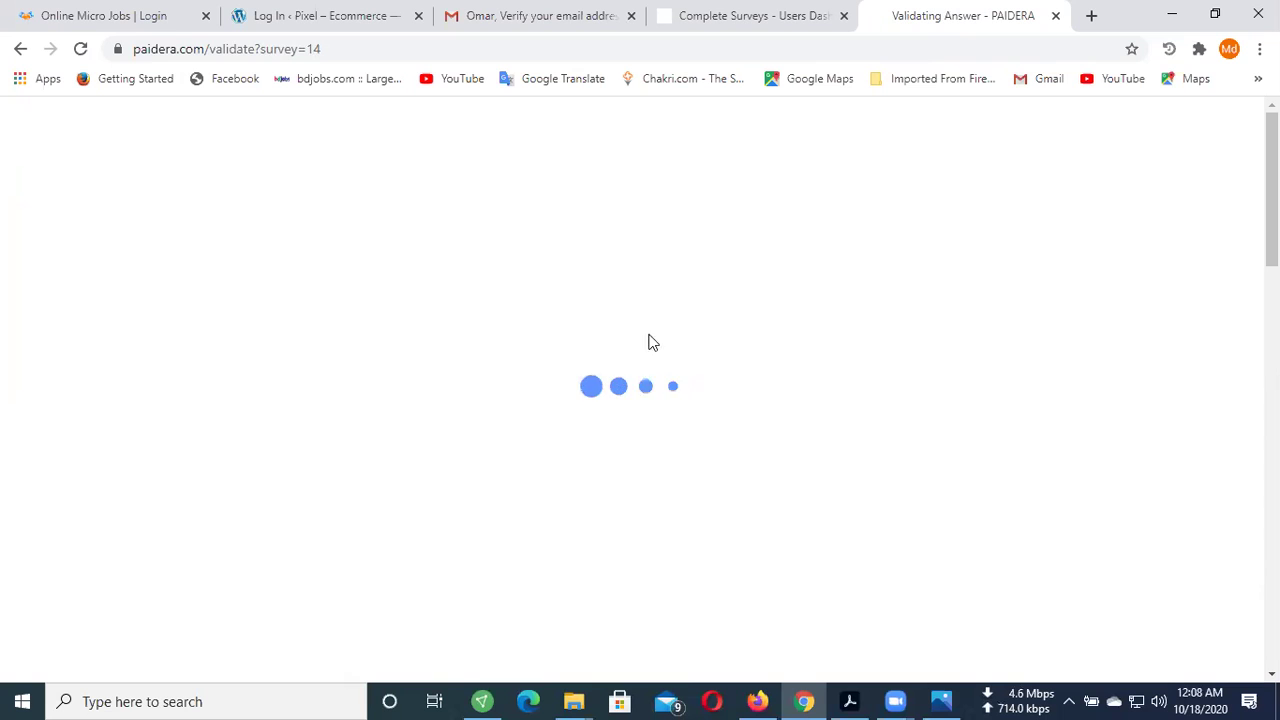
# - Continue past the validation page to the seventh question about shopping for music
pyautogui.scroll(-4, 520, 365)
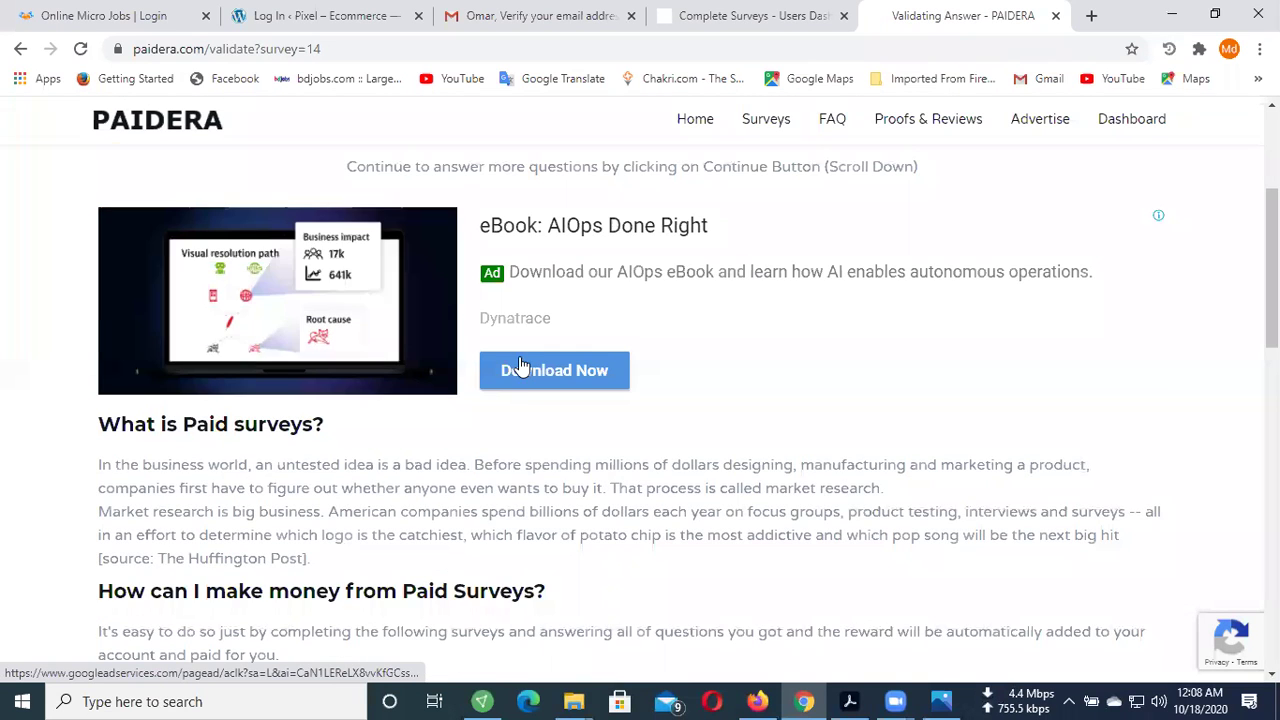
pyautogui.scroll(-4, 532, 400)
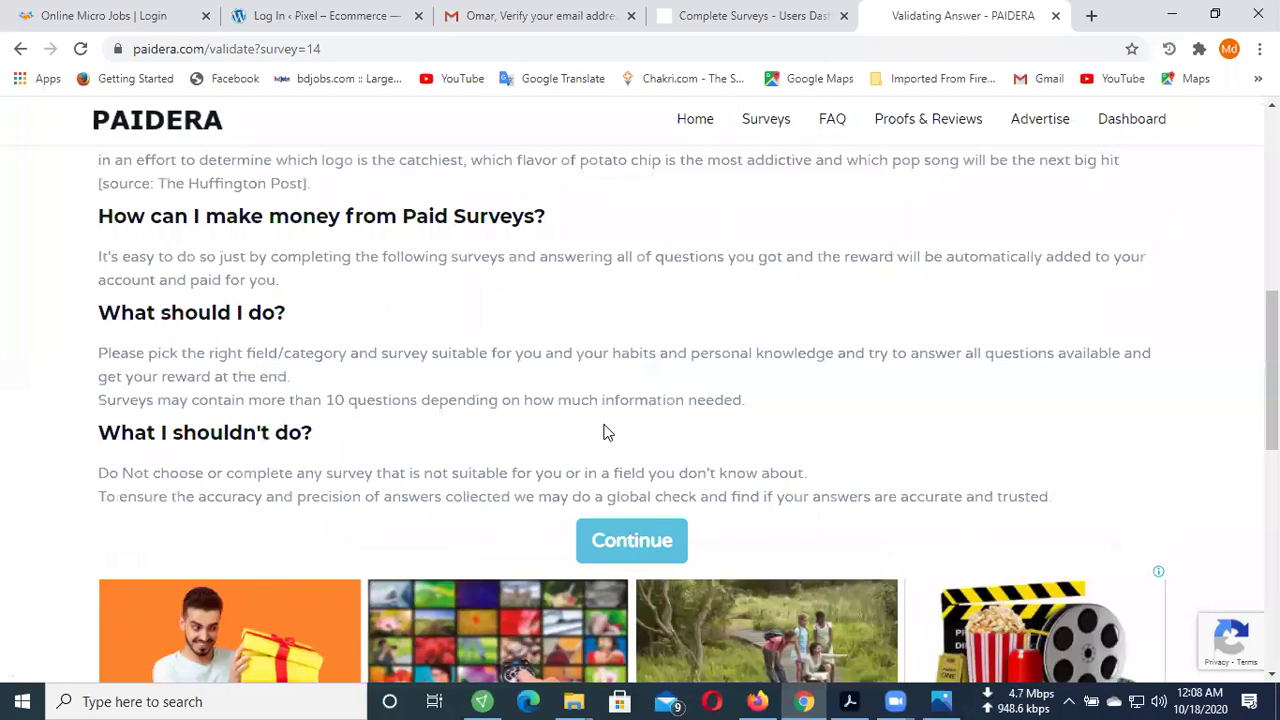
pyautogui.scroll(4, 605, 431)
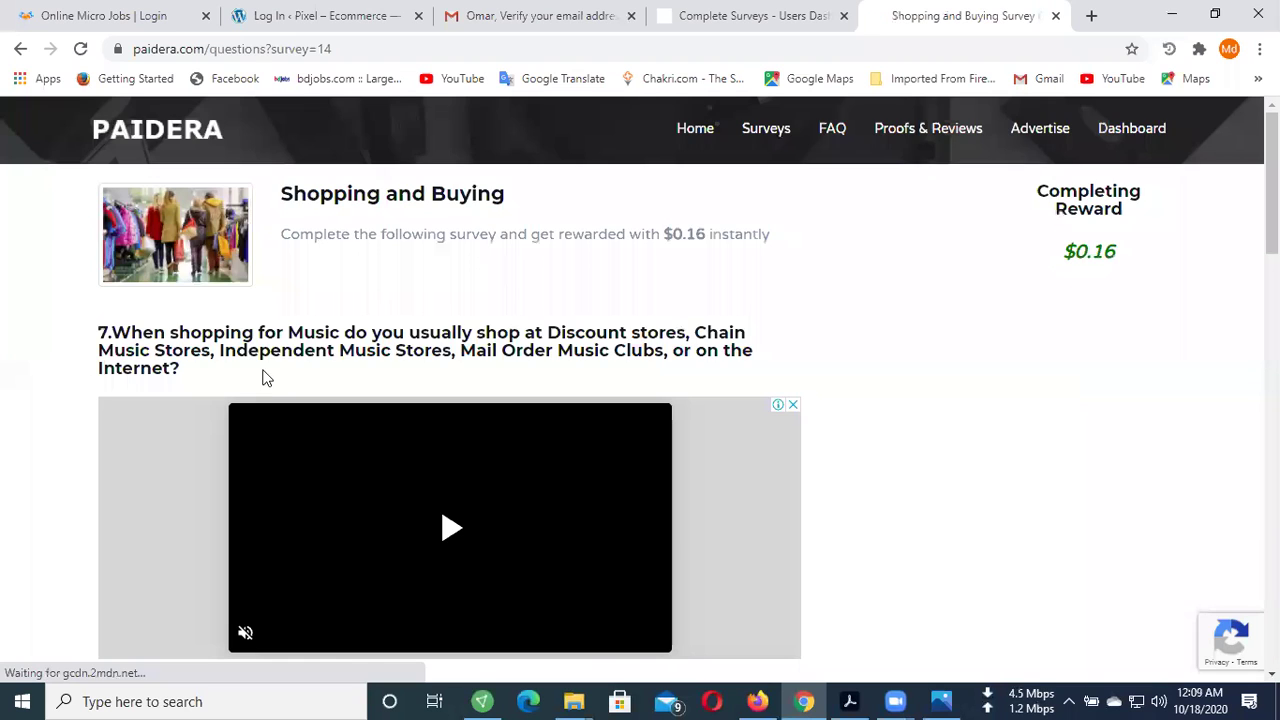
# - Answer the seventh question about shopping for music with the second Discount Stores option and submit it
pyautogui.scroll(-3, 322, 381)
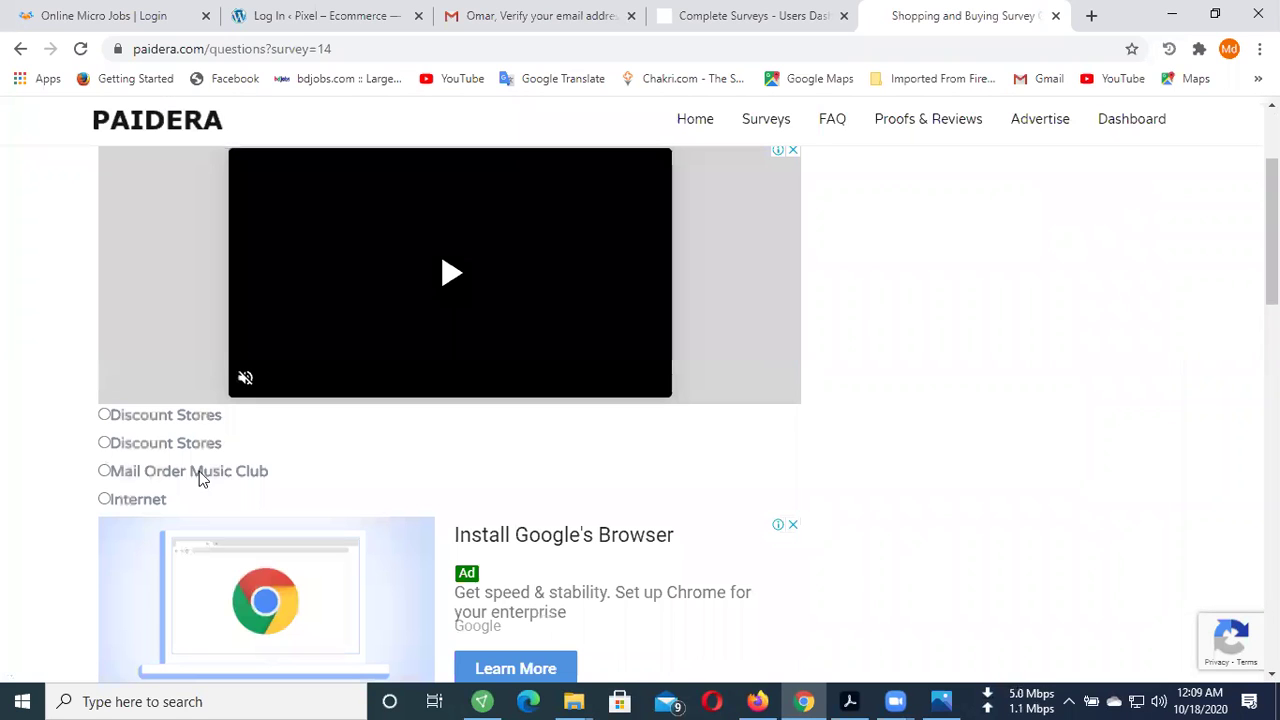
pyautogui.click(193, 447)
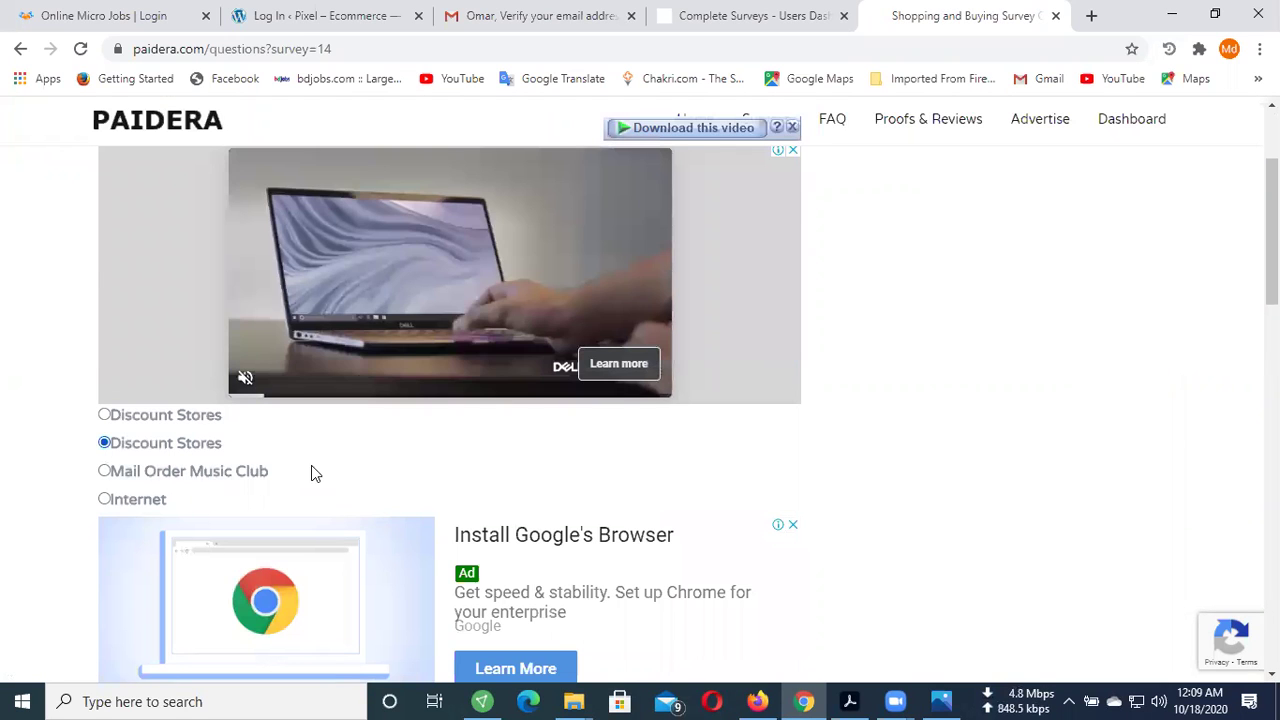
pyautogui.scroll(-12, 407, 512)
pyautogui.click(770, 508)
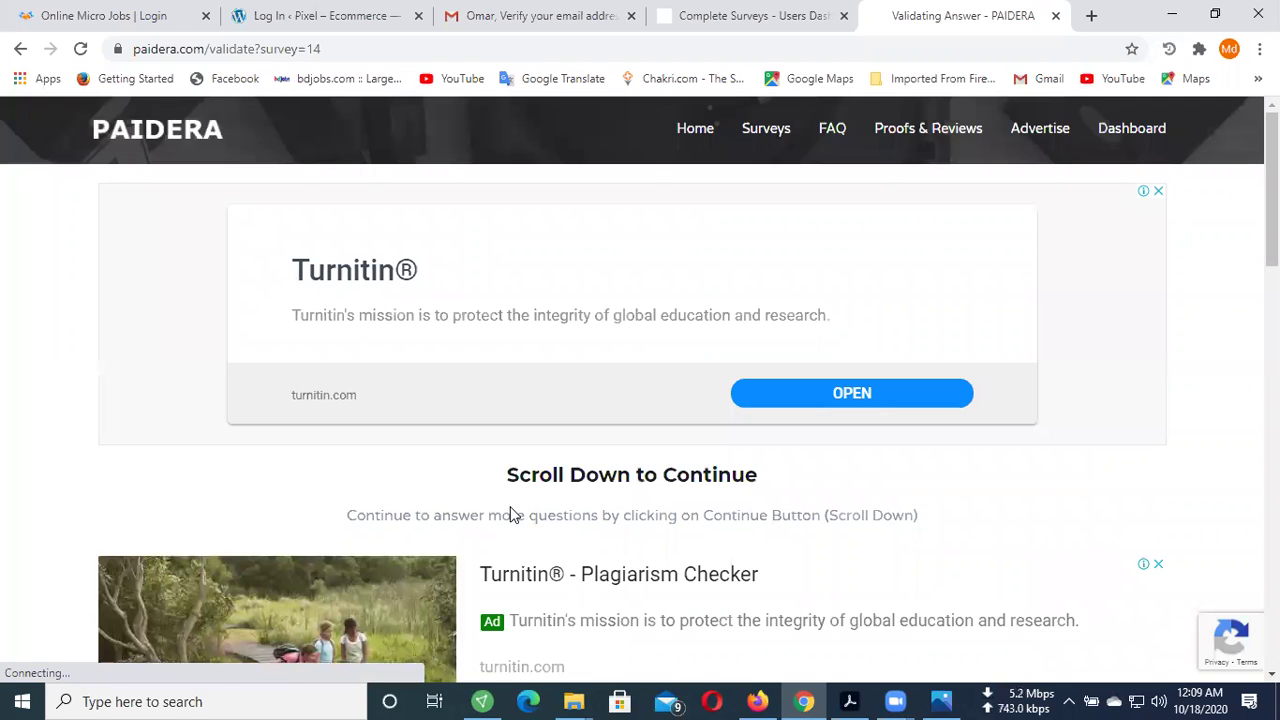
# - Continue past the validation page to the eighth question about paying for purchases
pyautogui.scroll(-4, 605, 470)
pyautogui.scroll(-4, 668, 435)
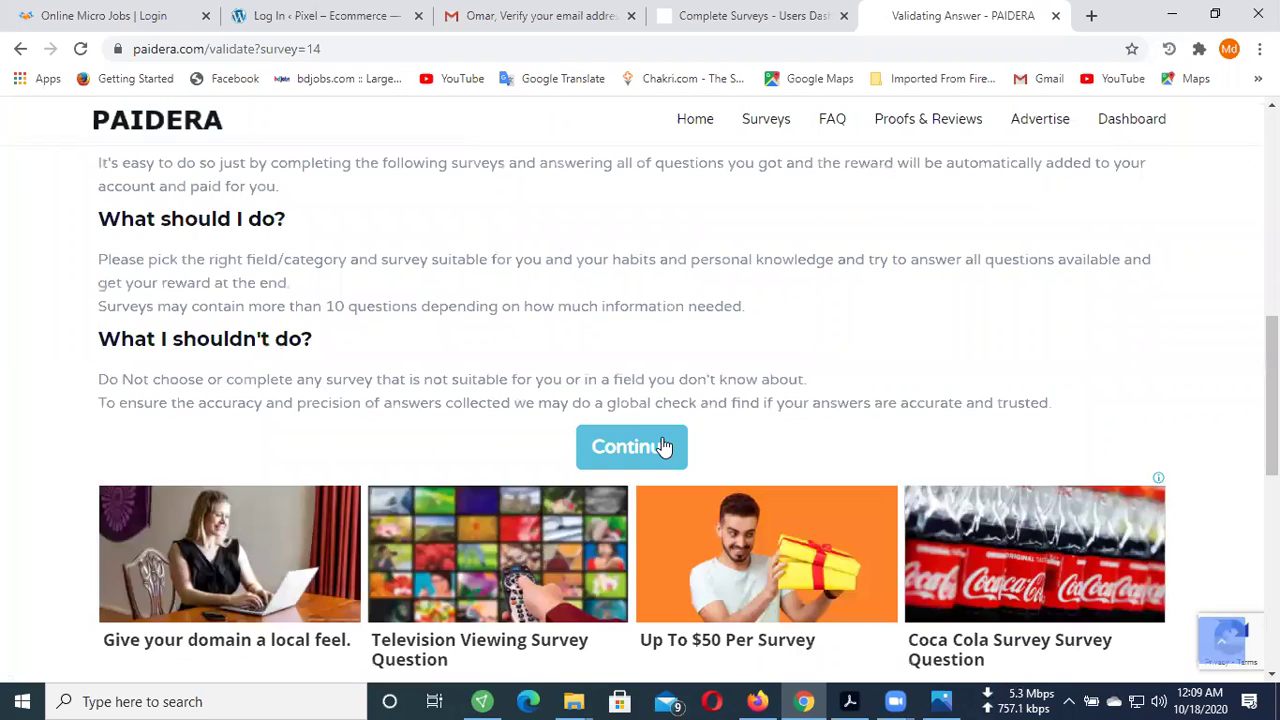
pyautogui.click(643, 448)
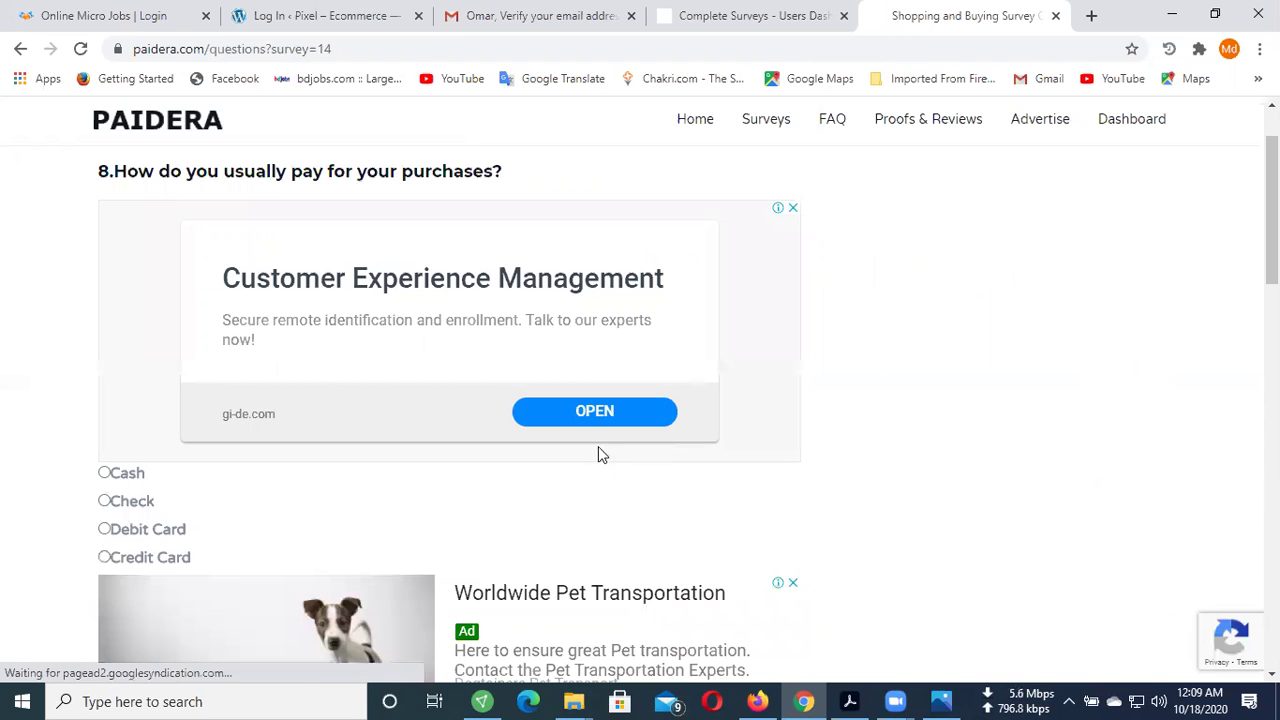
# - Answer the eighth question about the usual payment method with Credit Card and submit it
pyautogui.scroll(1, 209, 443)
pyautogui.scroll(1, 137, 354)
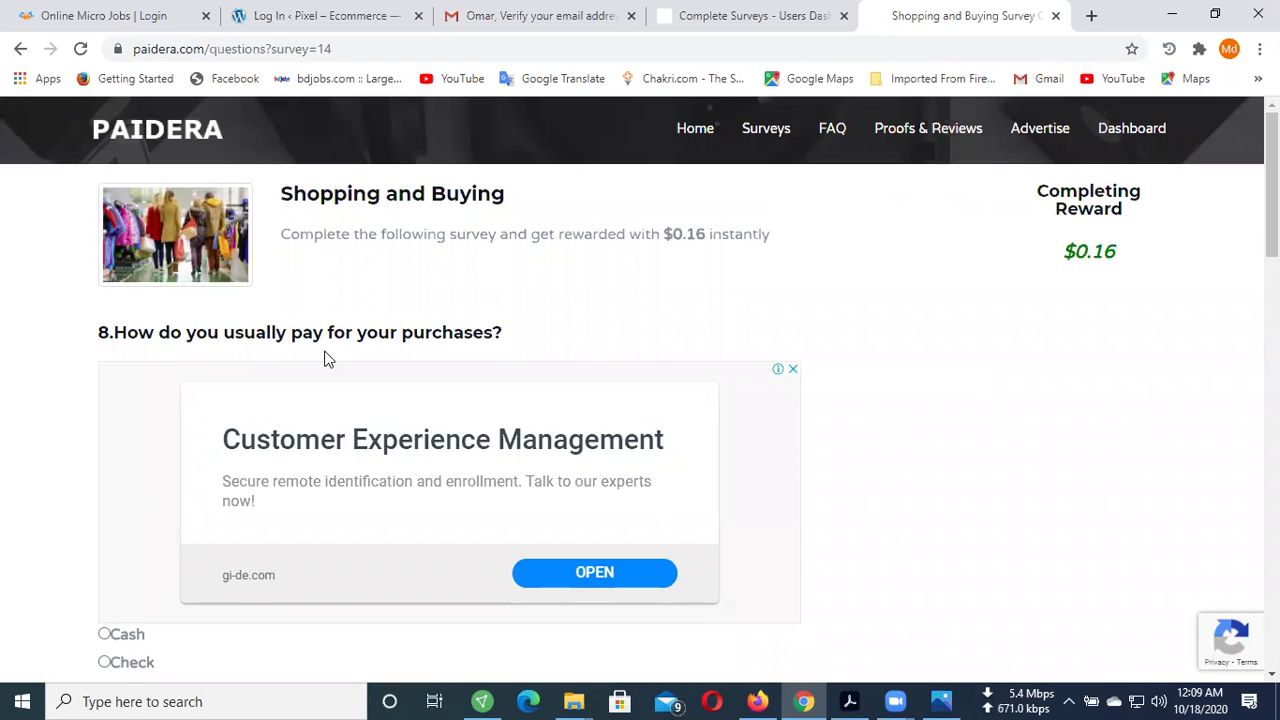
pyautogui.scroll(-2, 431, 343)
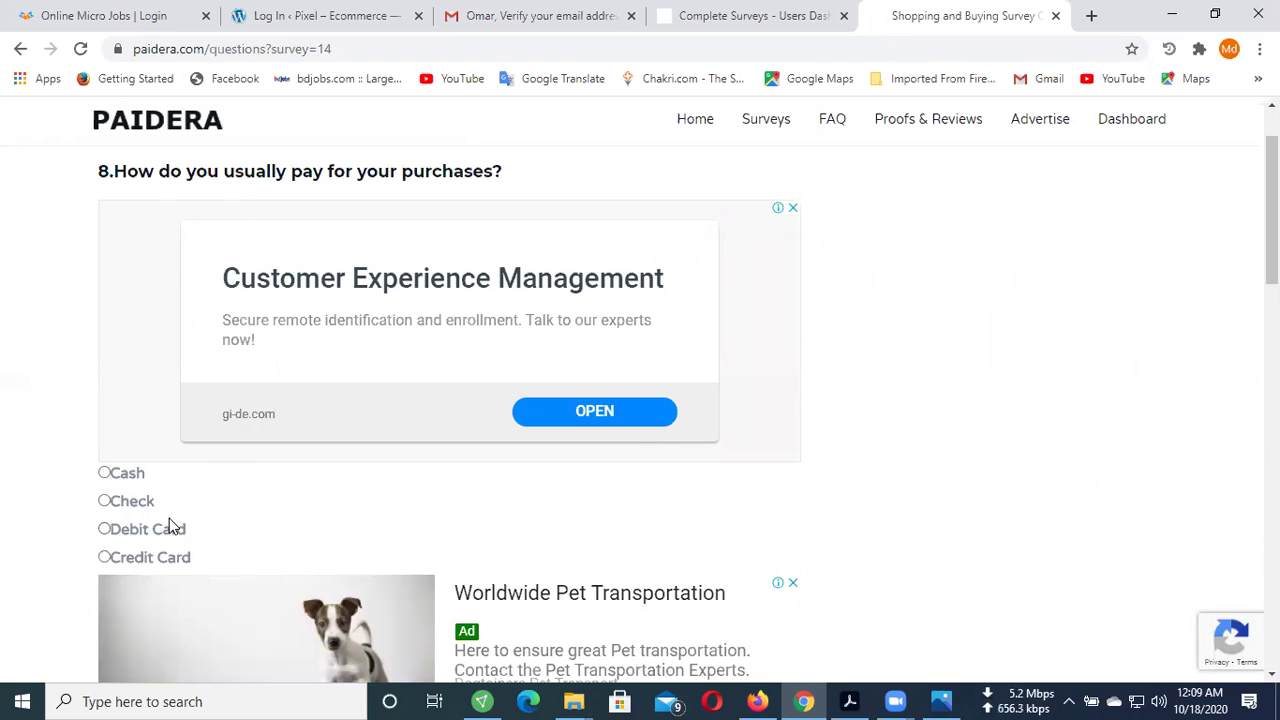
pyautogui.scroll(-1, 192, 525)
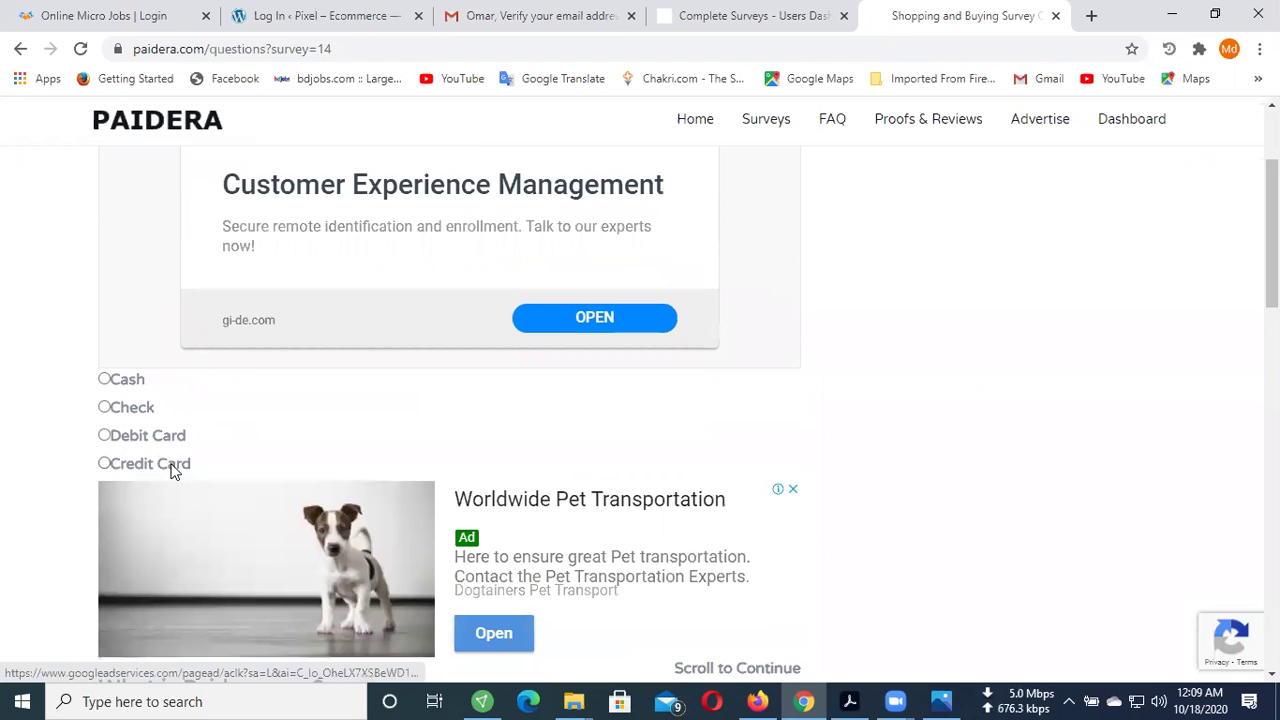
pyautogui.click(174, 467)
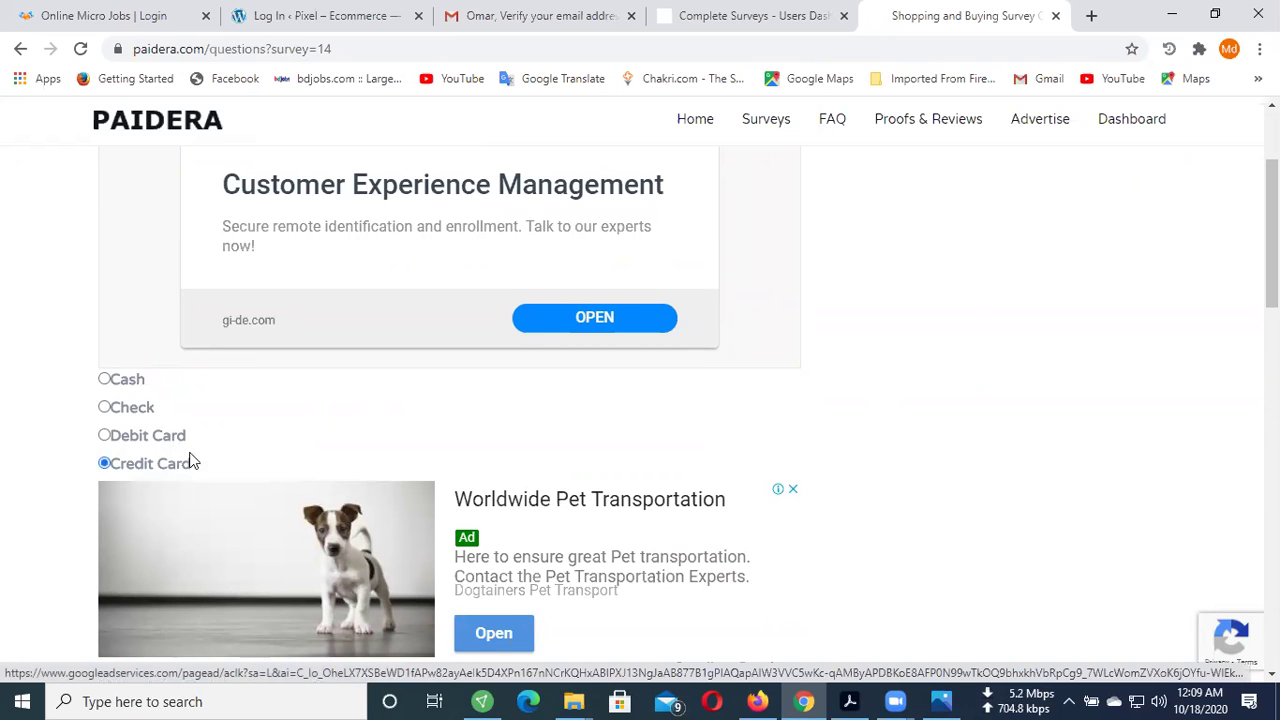
pyautogui.scroll(-3, 184, 449)
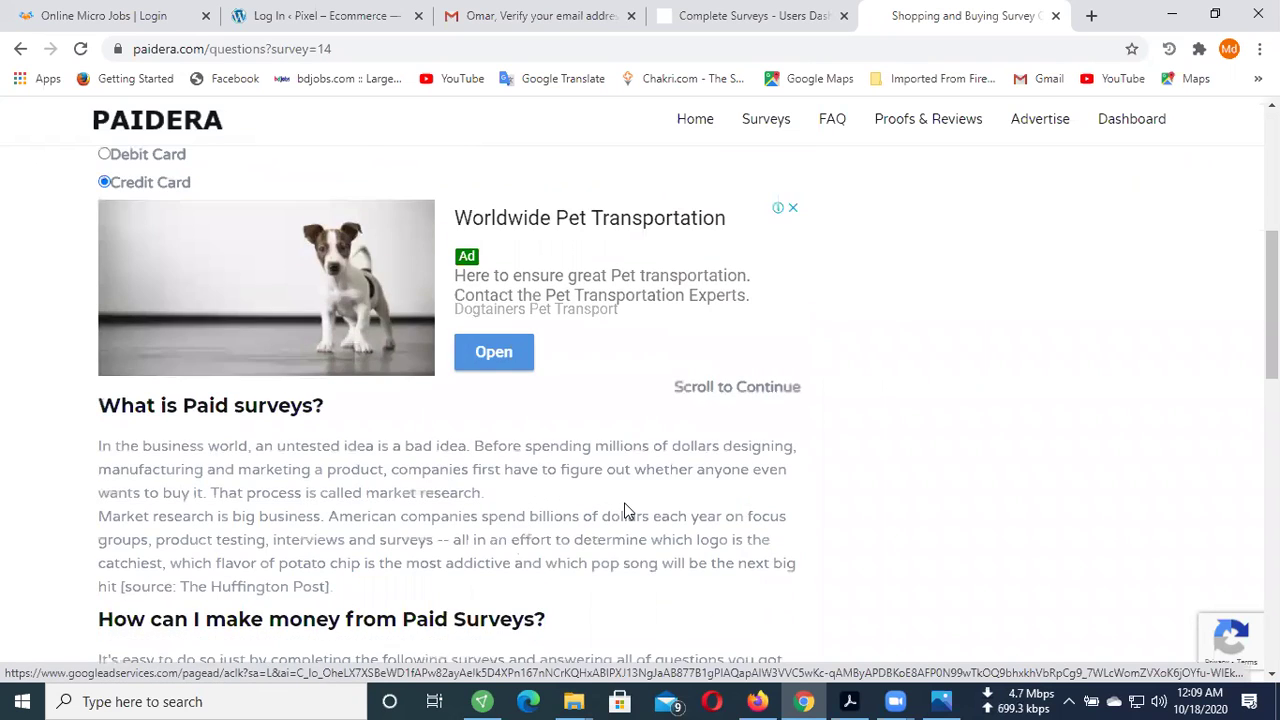
pyautogui.scroll(-10, 627, 511)
pyautogui.click(757, 569)
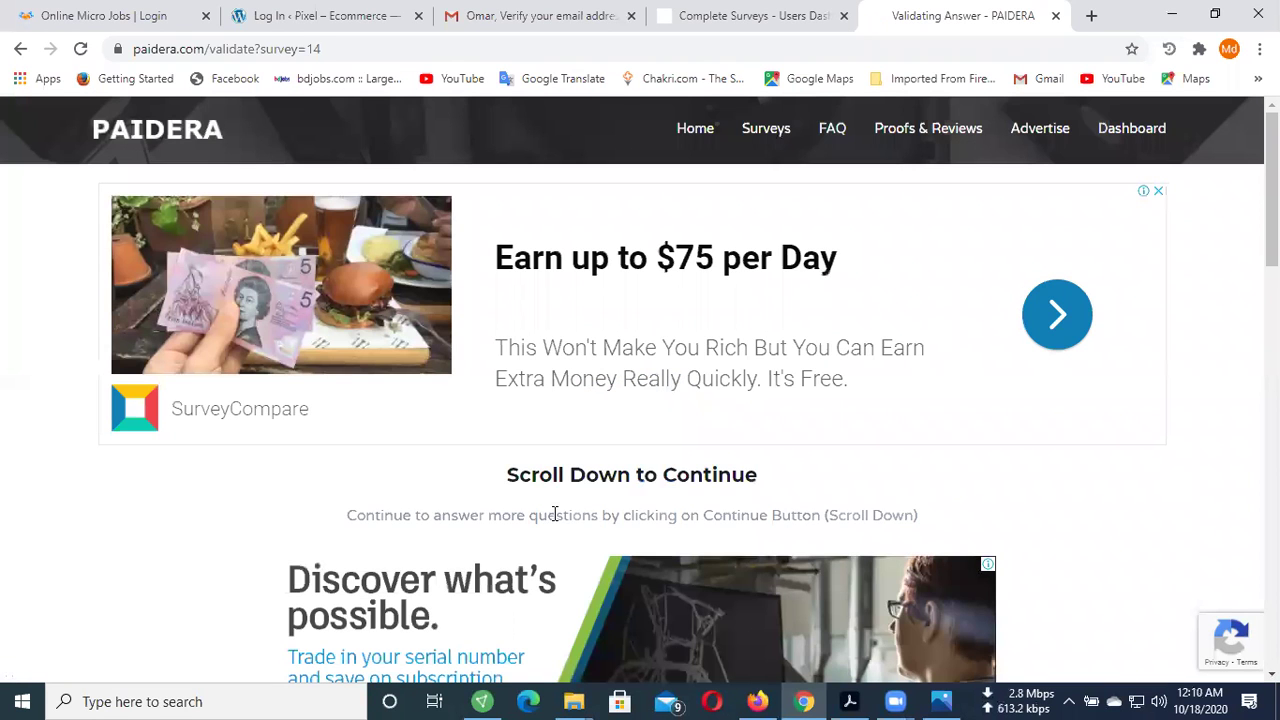
# - Continue past the validation page to the ninth question about catalog purchases
pyautogui.scroll(-2, 569, 511)
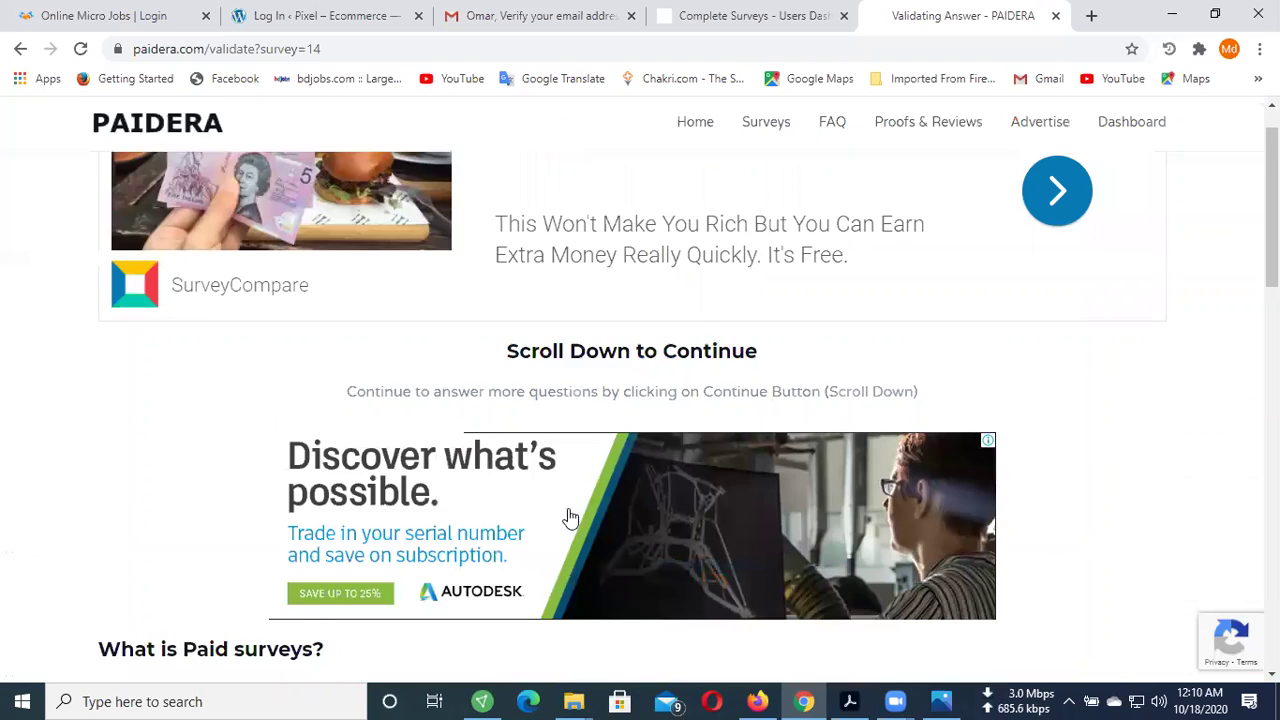
pyautogui.scroll(-2, 569, 516)
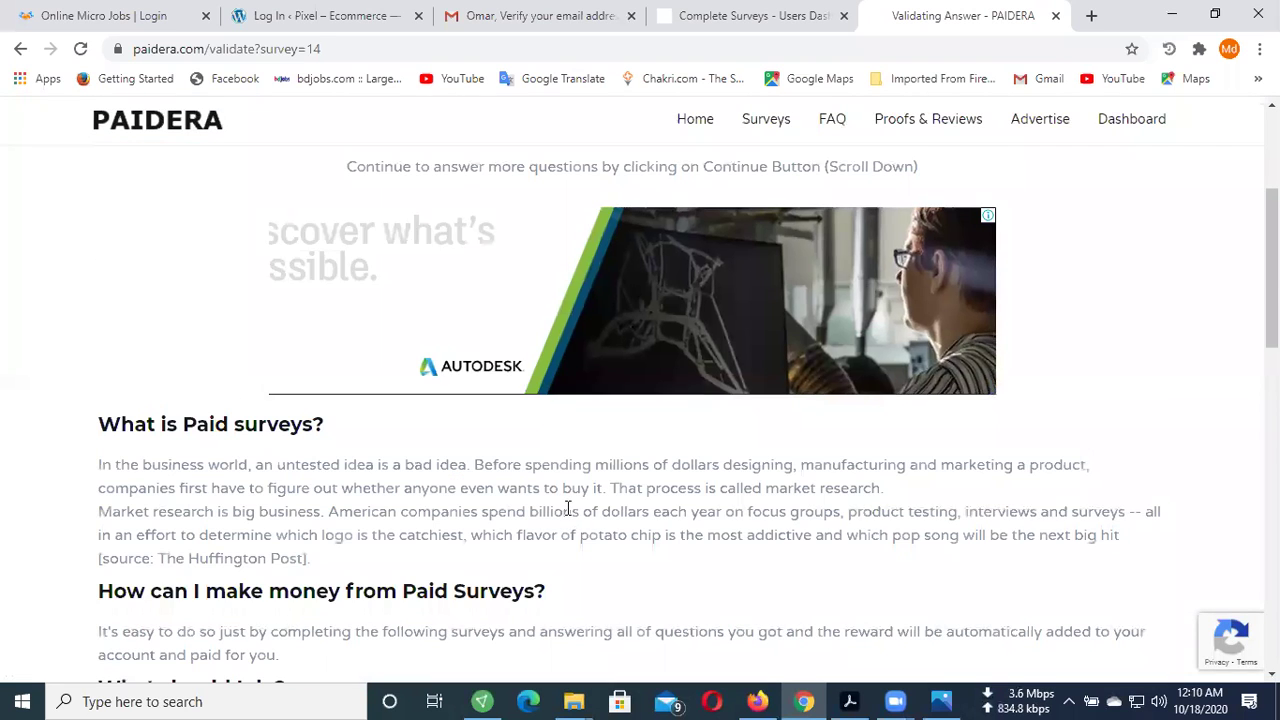
pyautogui.scroll(-4, 569, 508)
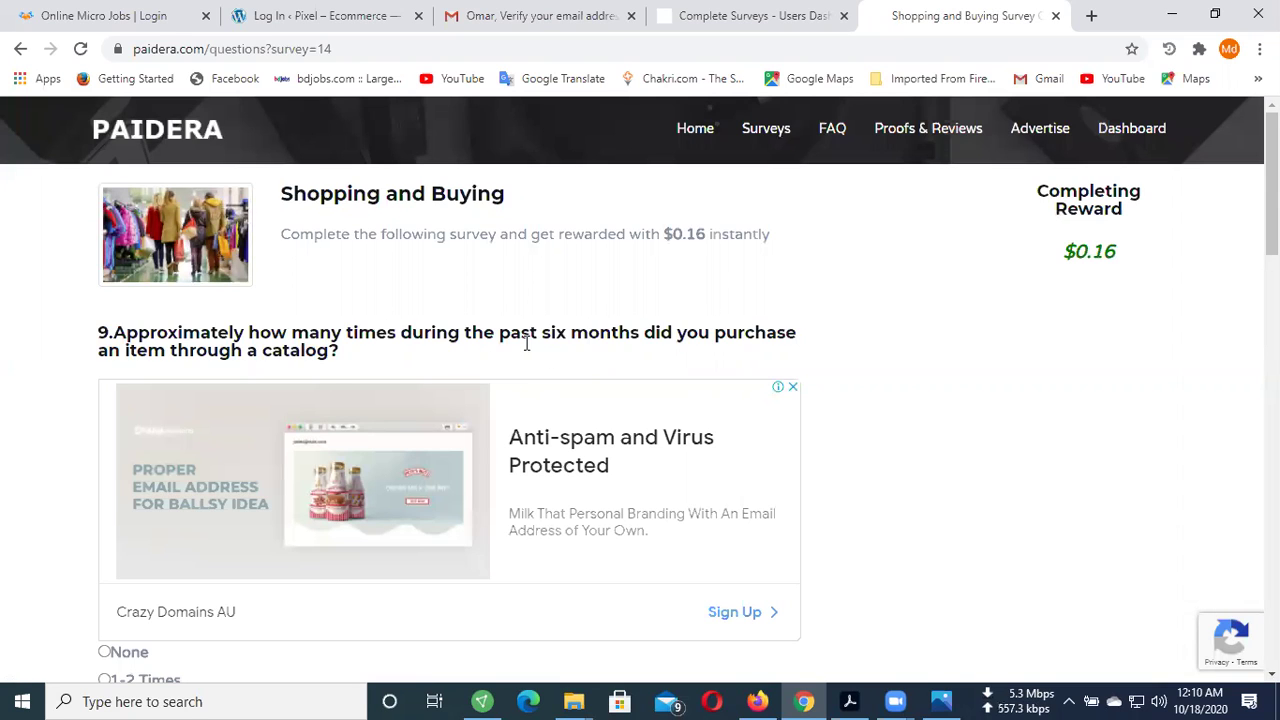
# - Answer the ninth question about catalog purchases in the past six months with 6 Times or more and submit it
pyautogui.scroll(-1, 328, 364)
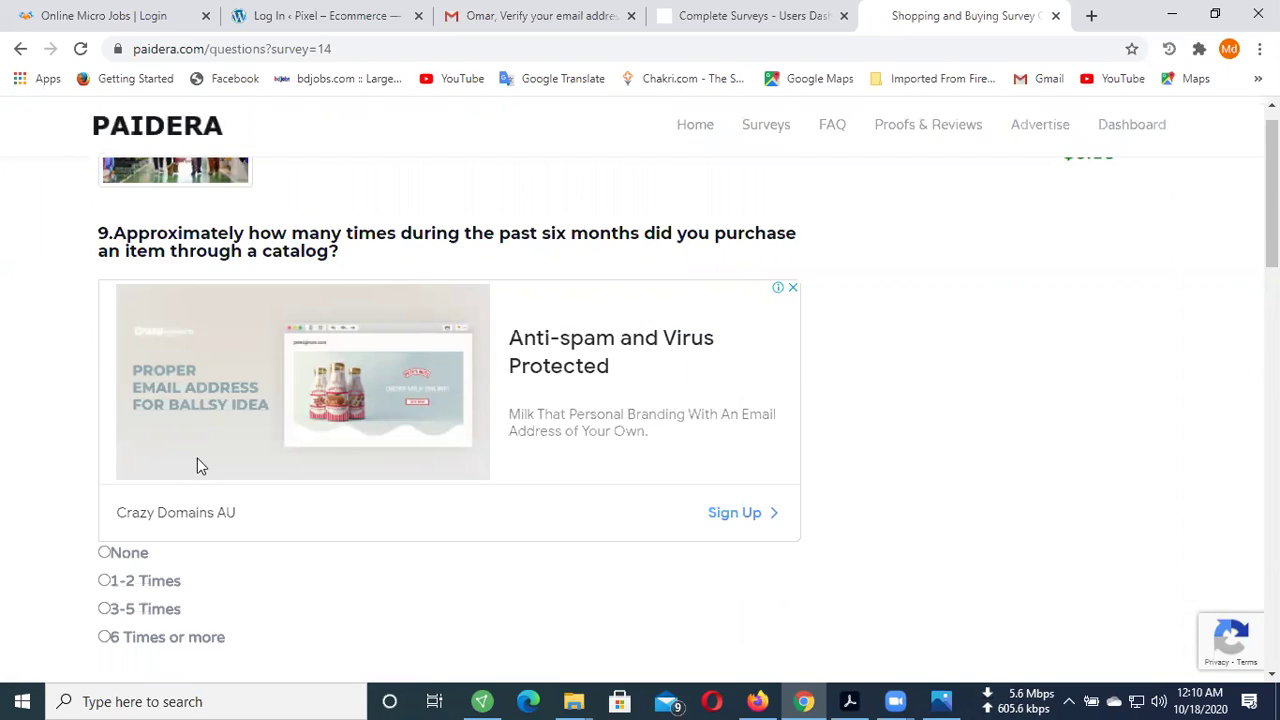
pyautogui.scroll(-2, 197, 466)
pyautogui.click(171, 457)
pyautogui.click(169, 482)
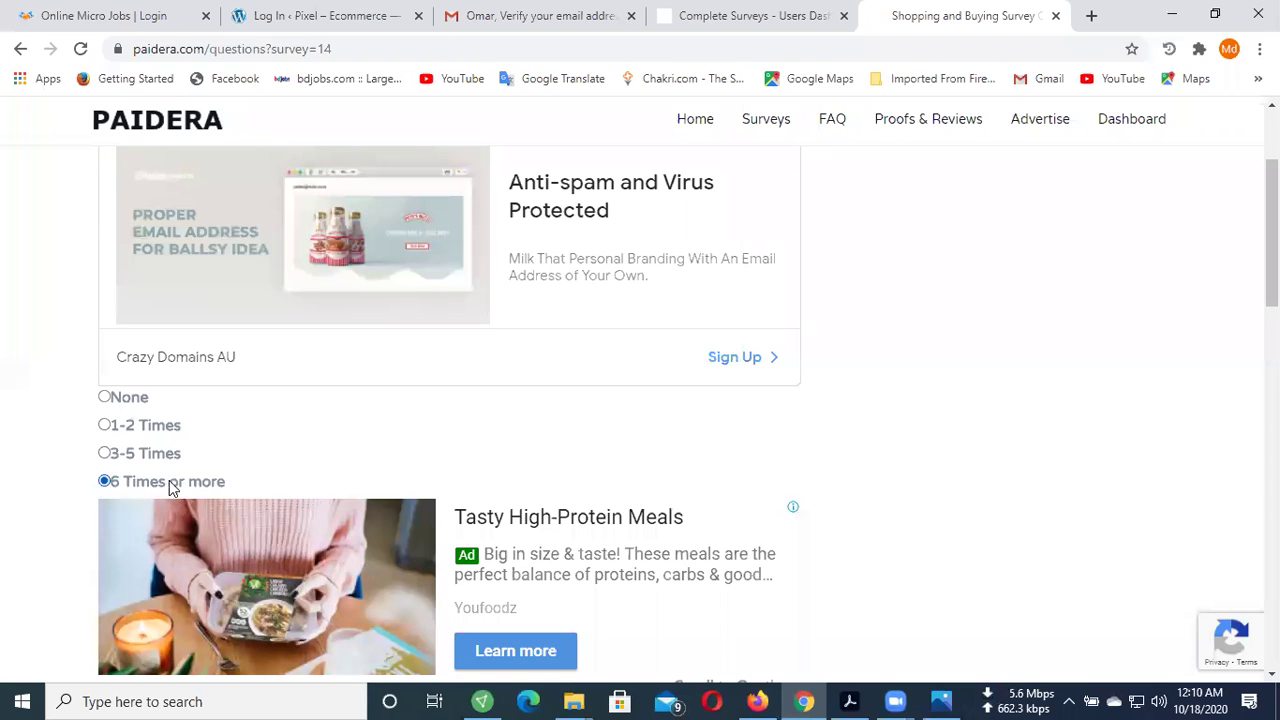
pyautogui.scroll(-2, 135, 345)
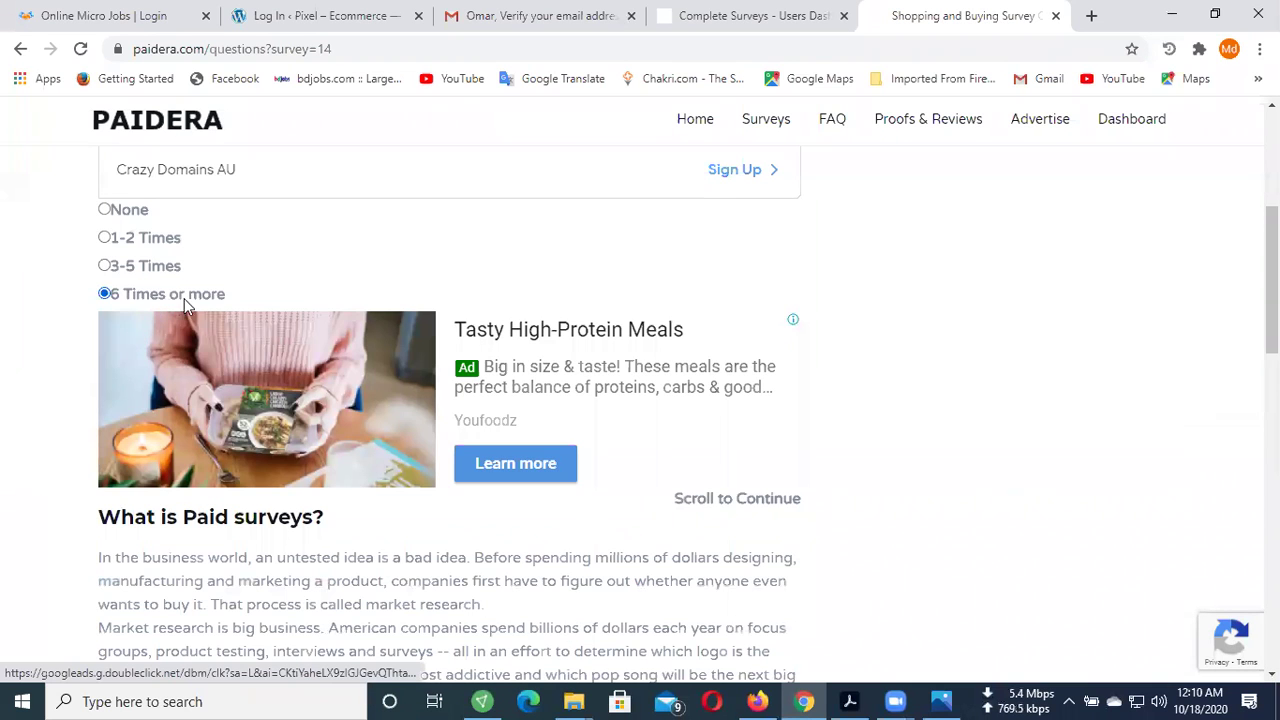
pyautogui.scroll(-4, 208, 298)
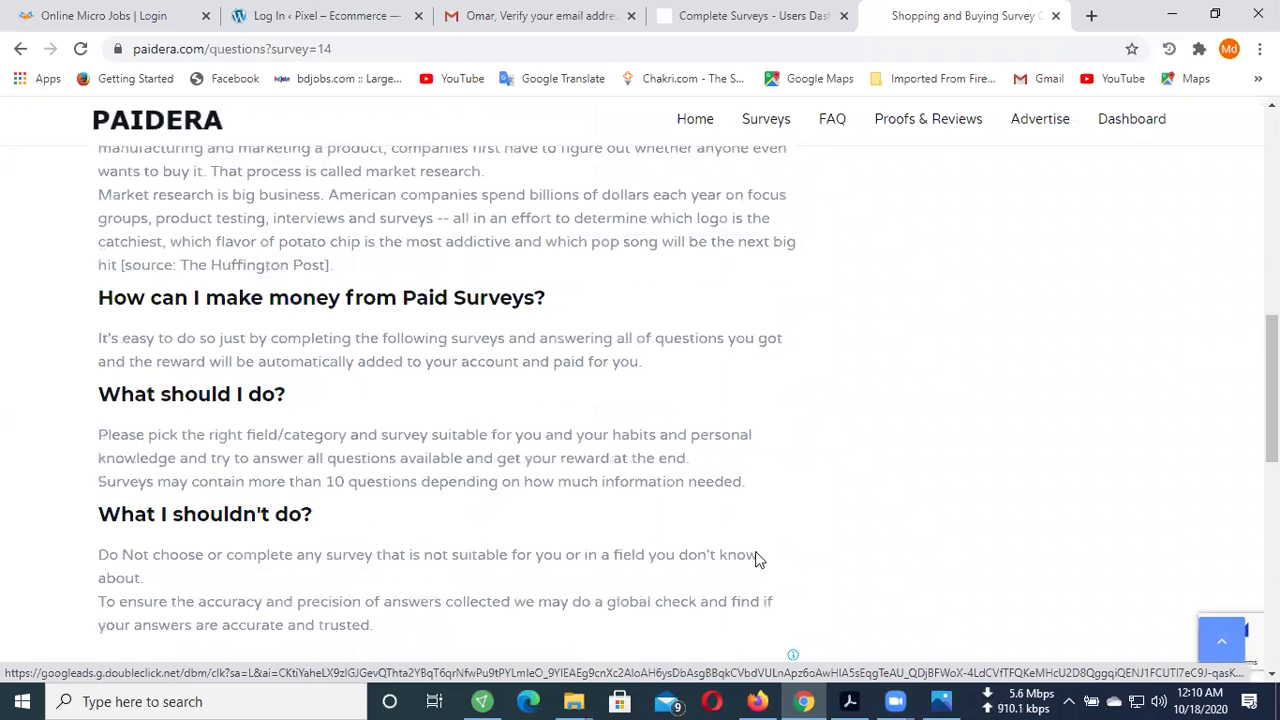
pyautogui.scroll(-6, 728, 454)
pyautogui.click(758, 340)
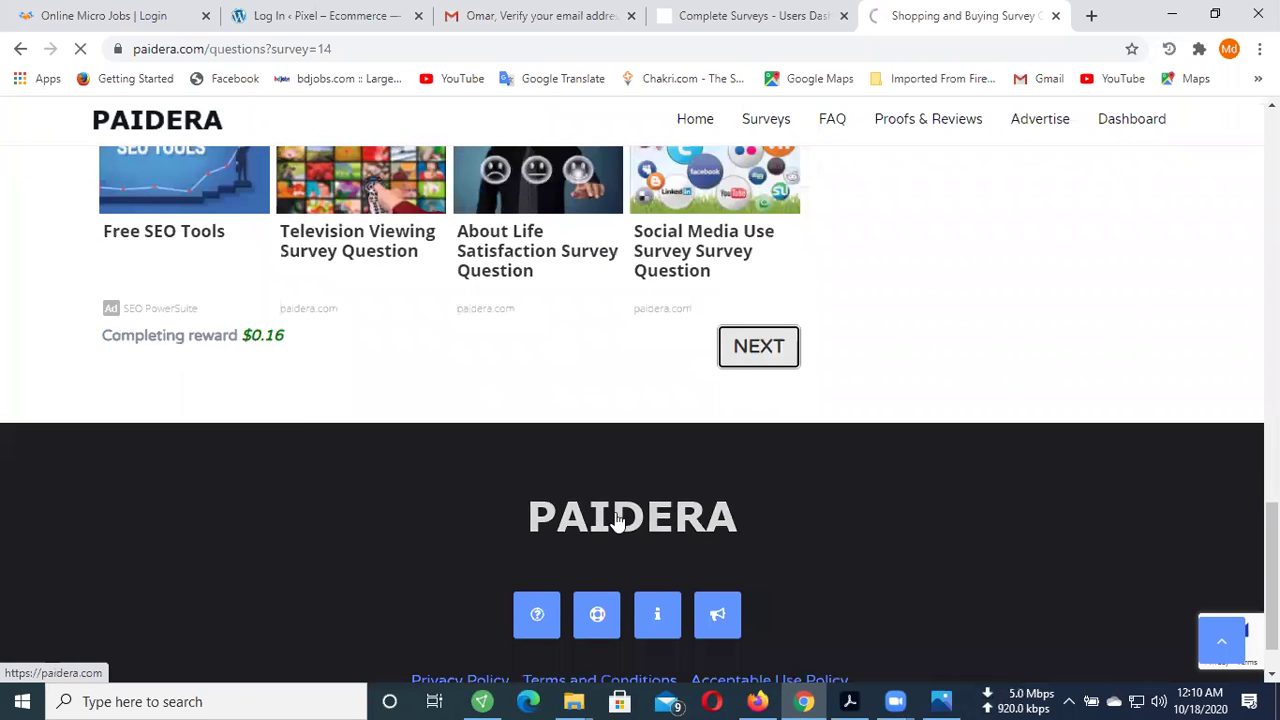
pyautogui.scroll(10, 617, 521)
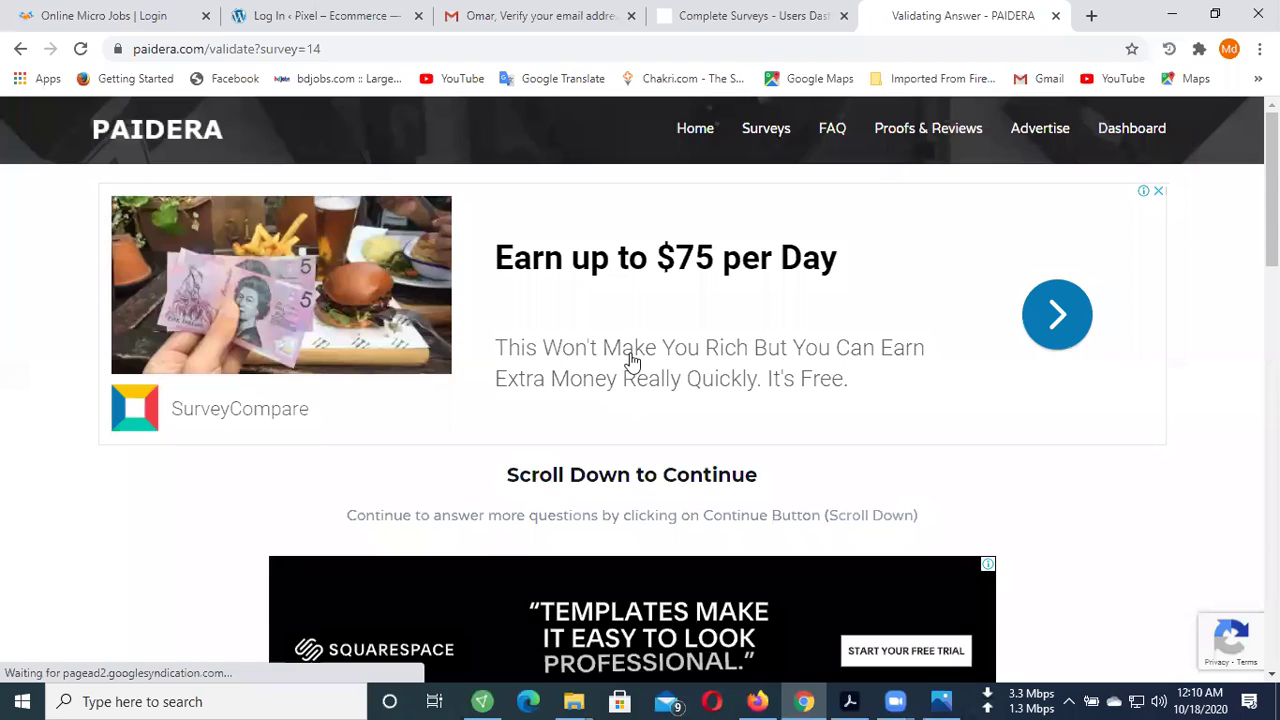
# - Continue past the validation page and answer the question about Internet purchases in the past six months with 3-5 Times
pyautogui.scroll(-4, 631, 361)
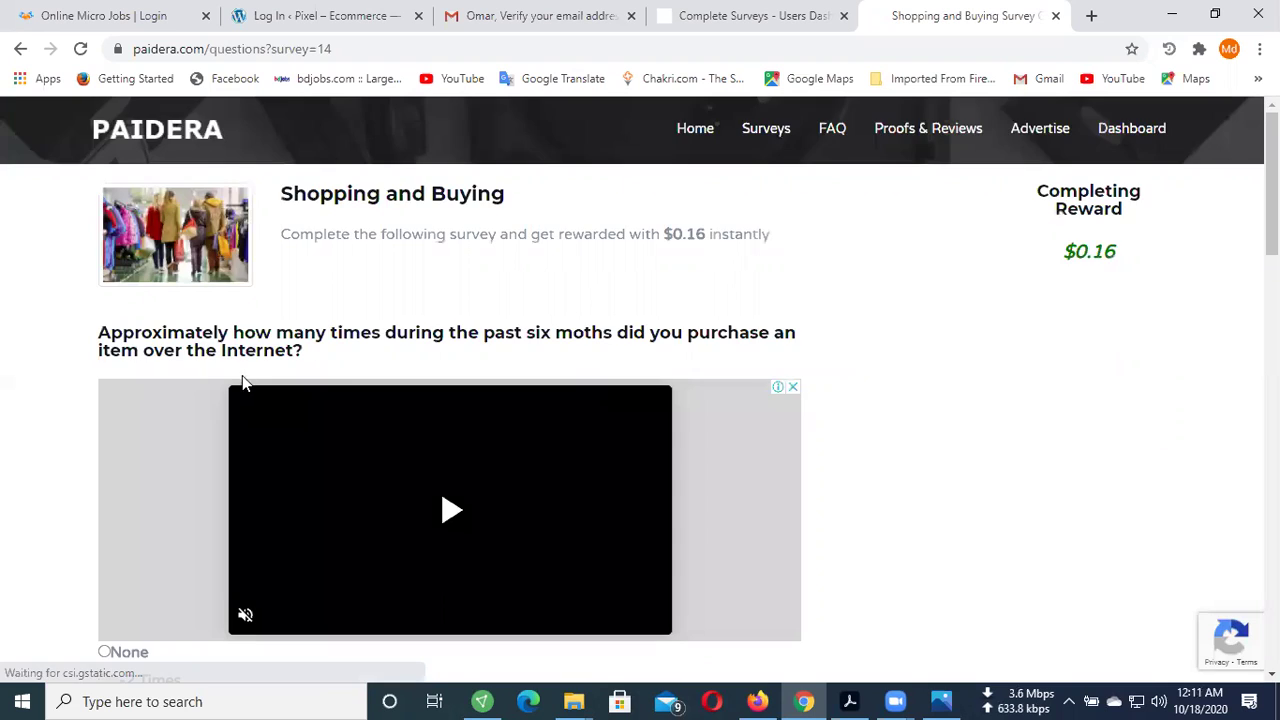
pyautogui.scroll(-3, 351, 362)
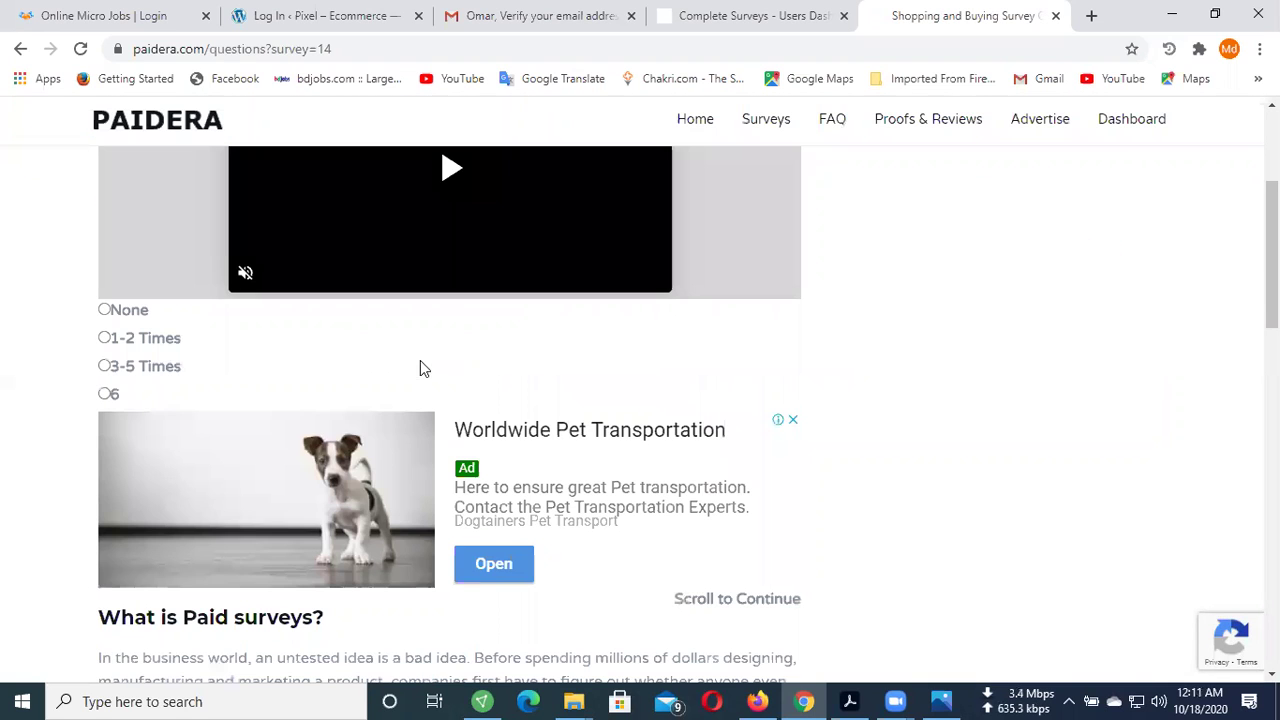
pyautogui.click(146, 366)
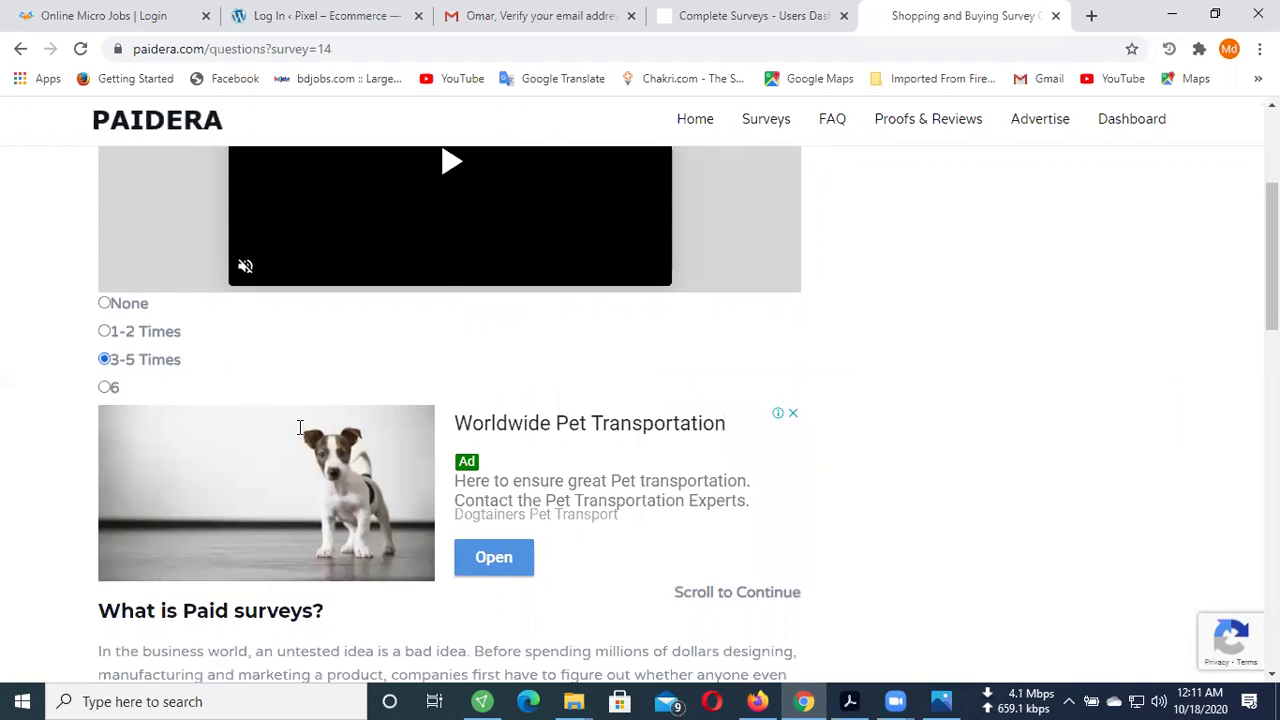
# - Submit the answer to the Internet purchases question
pyautogui.scroll(-10, 686, 335)
pyautogui.click(758, 280)
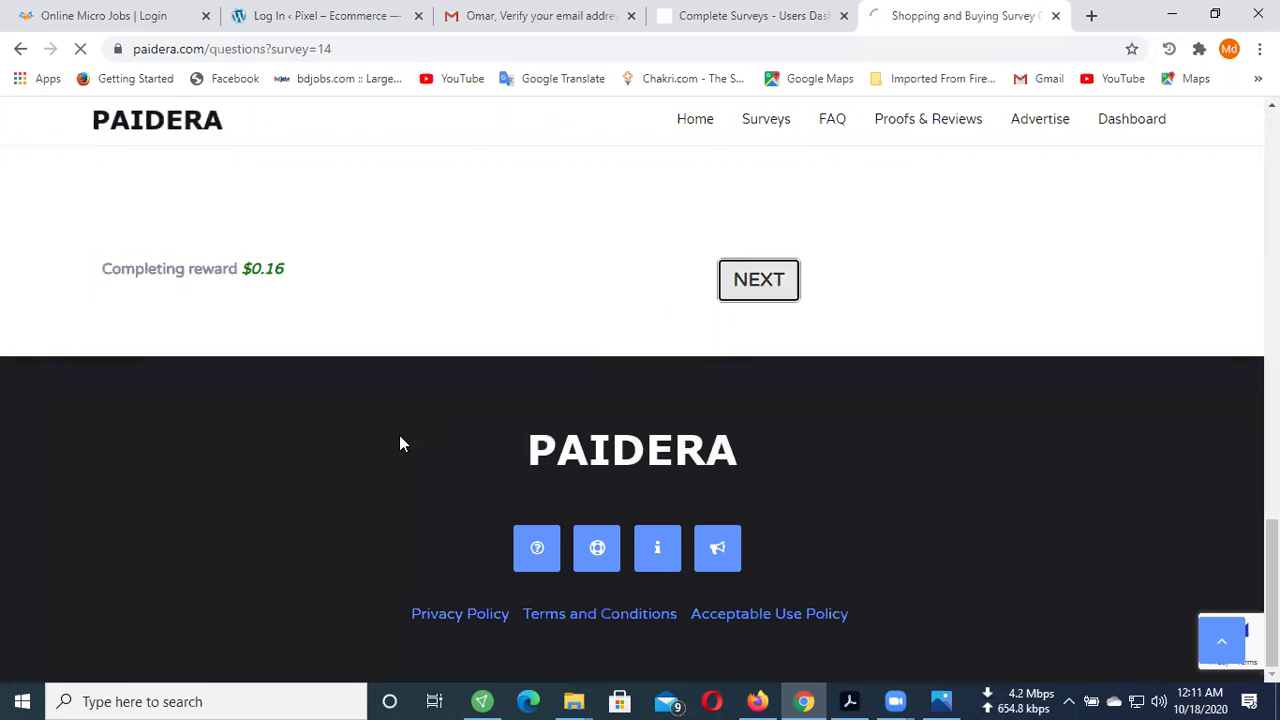
pyautogui.scroll(8, 399, 437)
pyautogui.scroll(2, 400, 443)
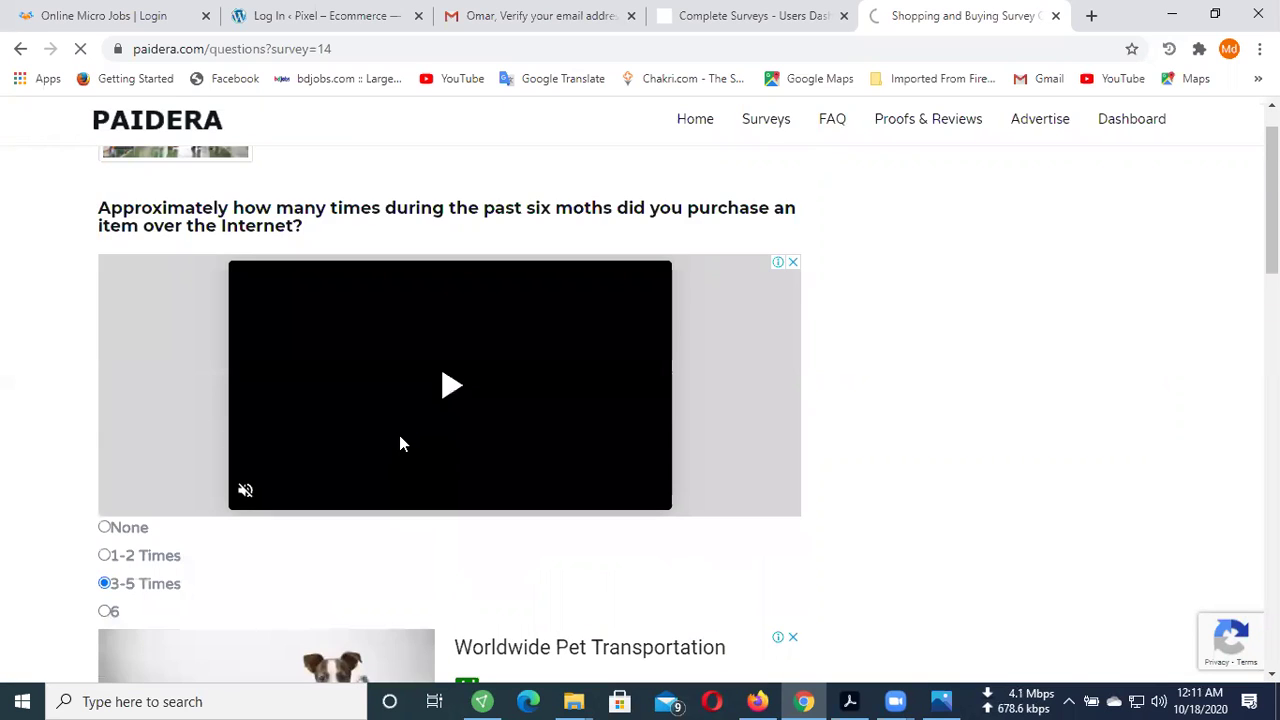
# - Continue past the validation page to the tenth question about mail order clubs
pyautogui.scroll(2, 208, 387)
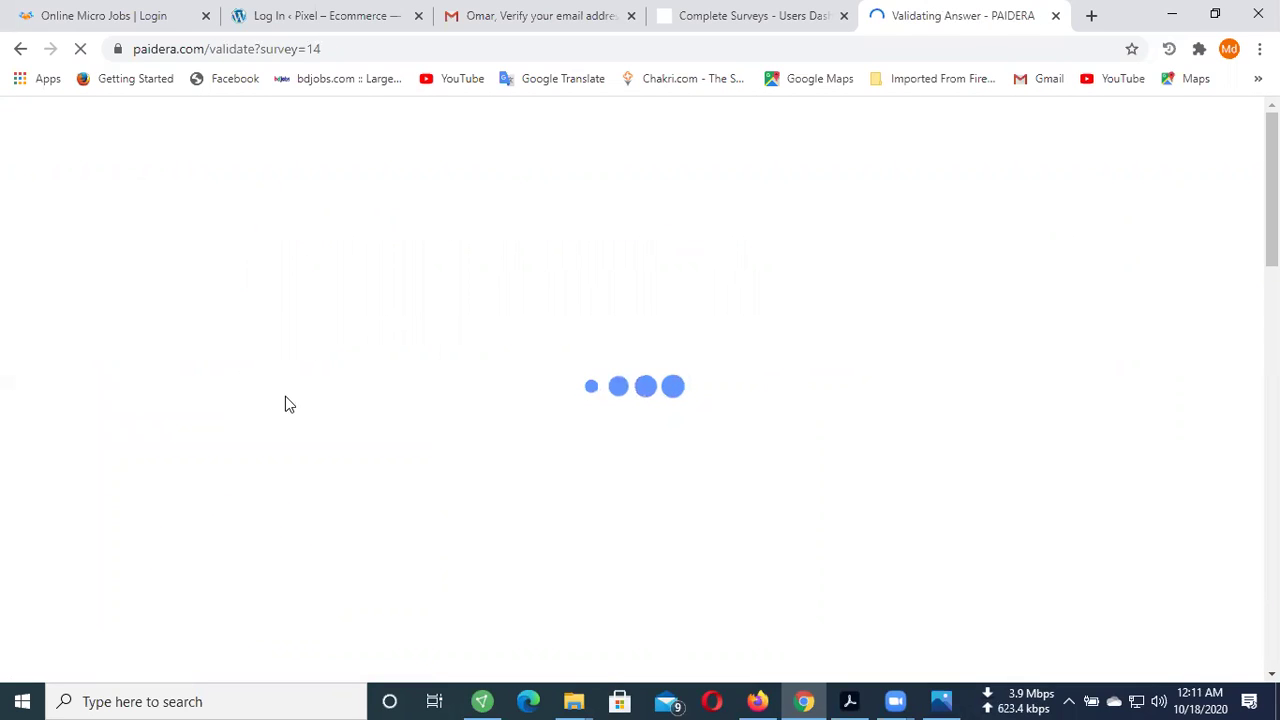
pyautogui.scroll(-3, 370, 408)
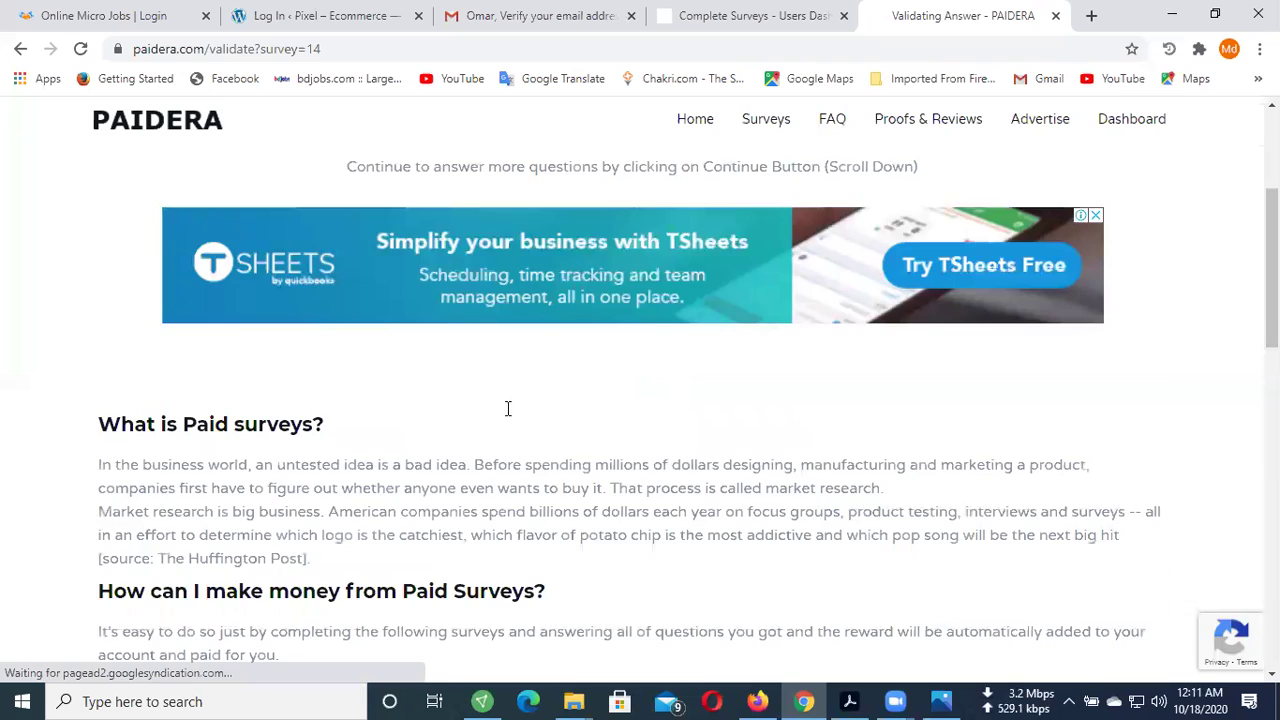
pyautogui.scroll(-5, 508, 408)
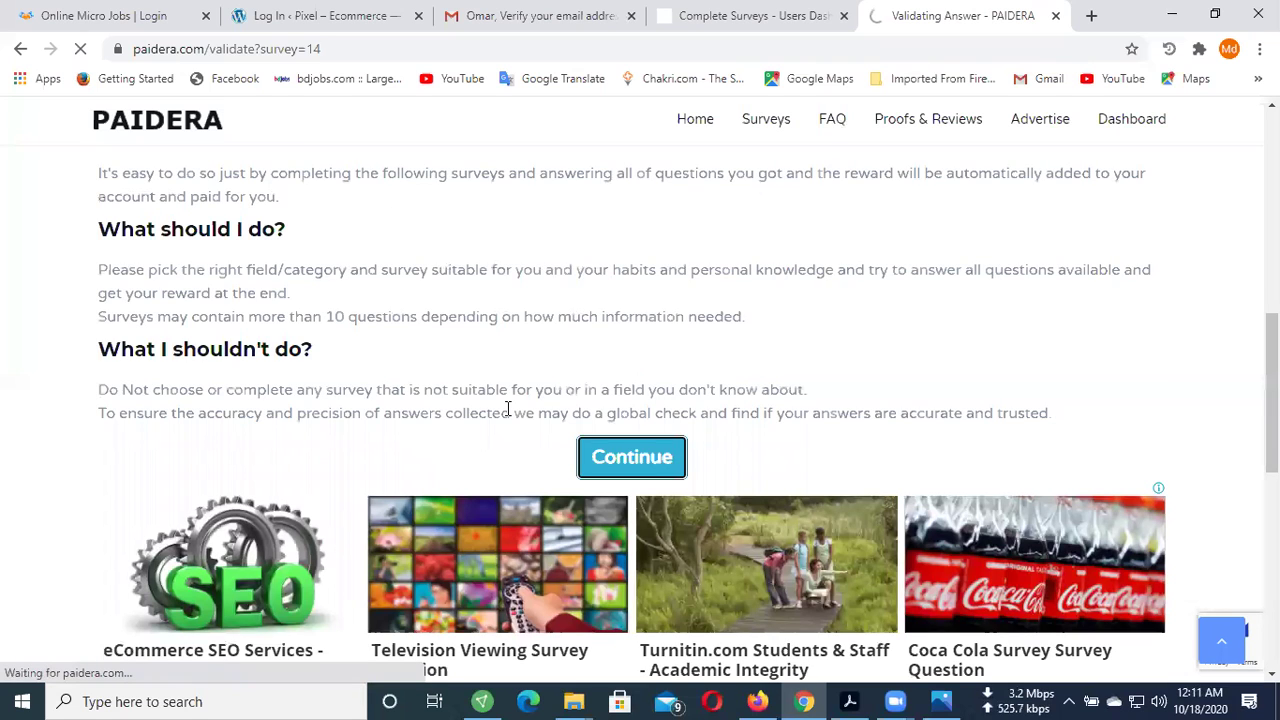
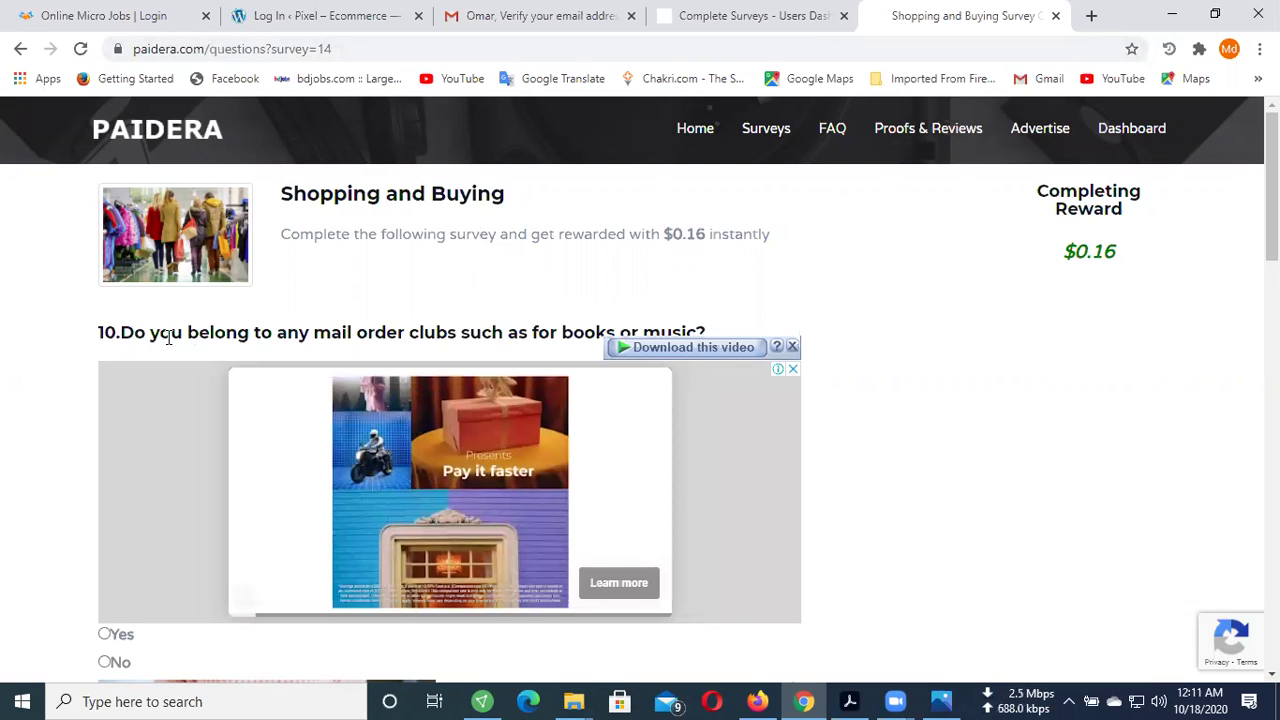
# - Submit an answer to the tenth question about belonging to mail order clubs and continue past the validation page
pyautogui.scroll(-3, 180, 340)
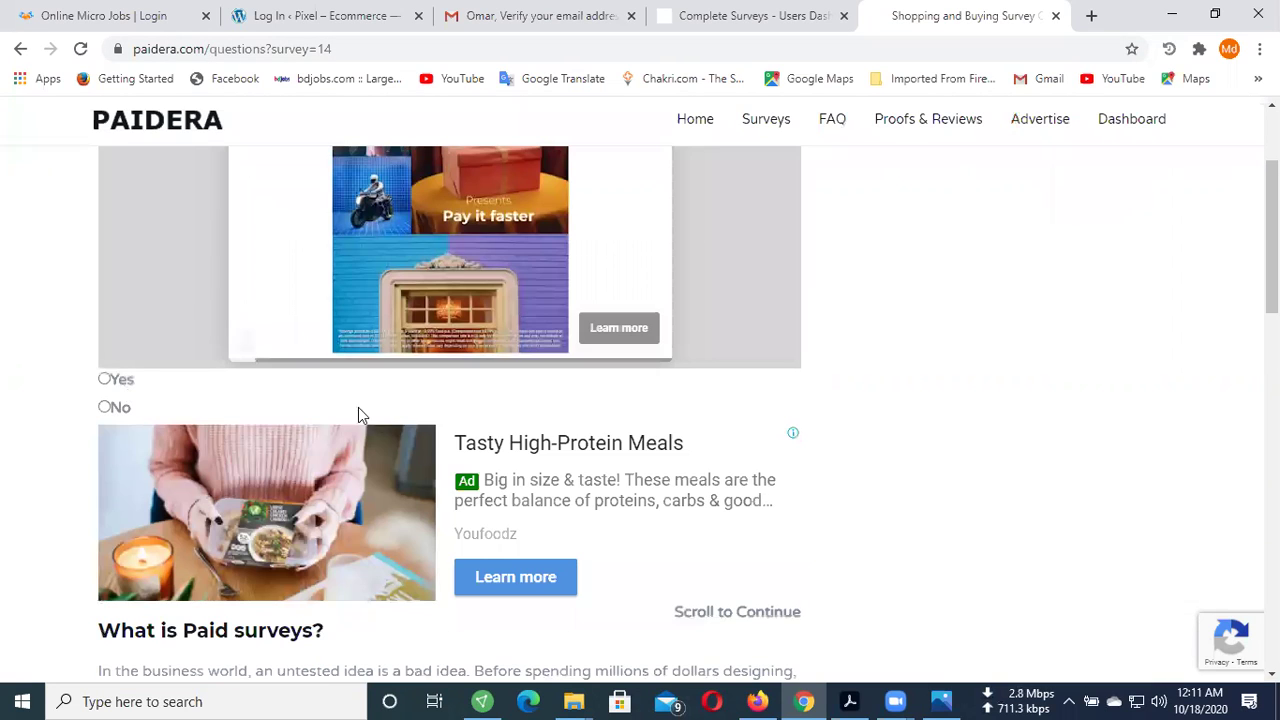
pyautogui.scroll(-10, 592, 440)
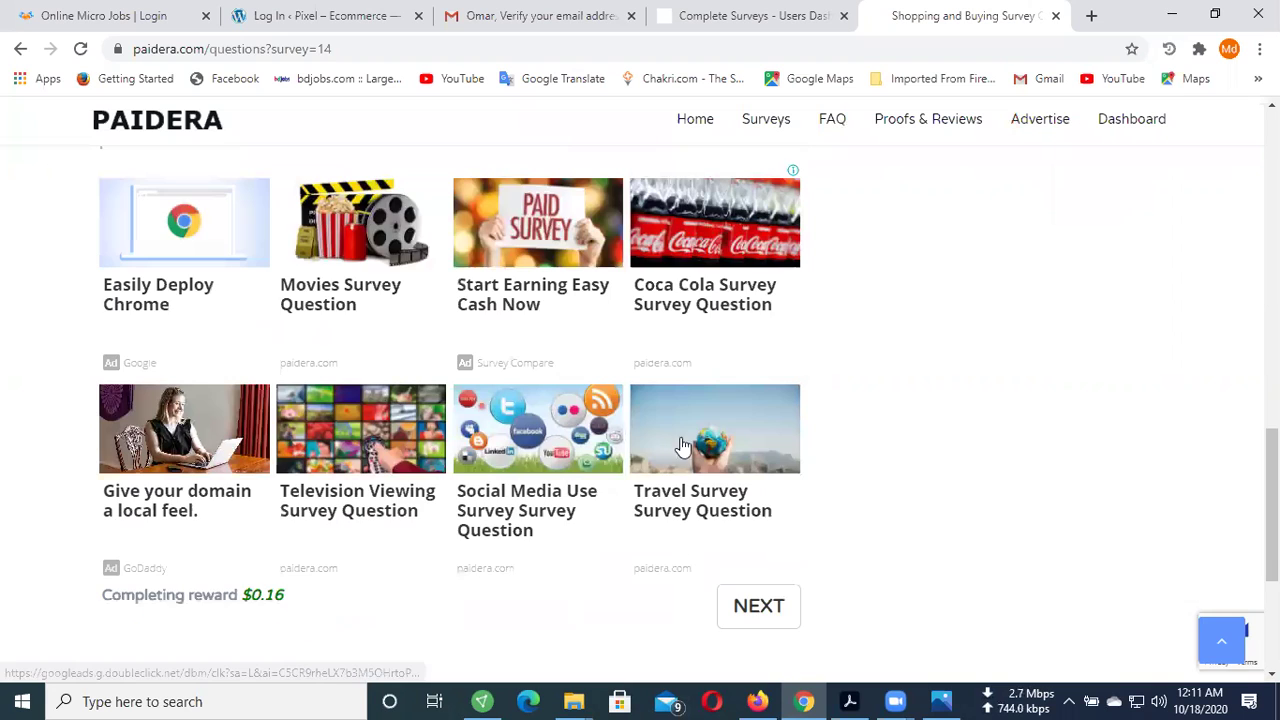
pyautogui.click(612, 407)
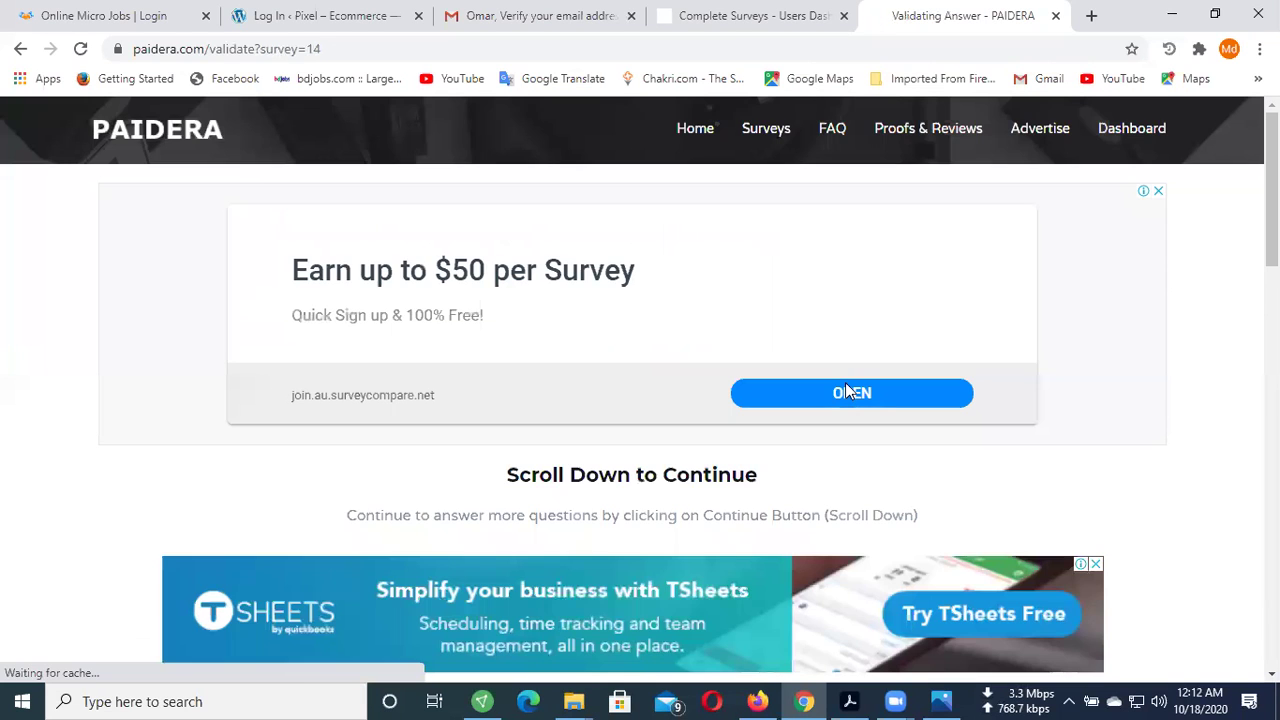
pyautogui.scroll(-1, 845, 398)
pyautogui.scroll(-5, 760, 435)
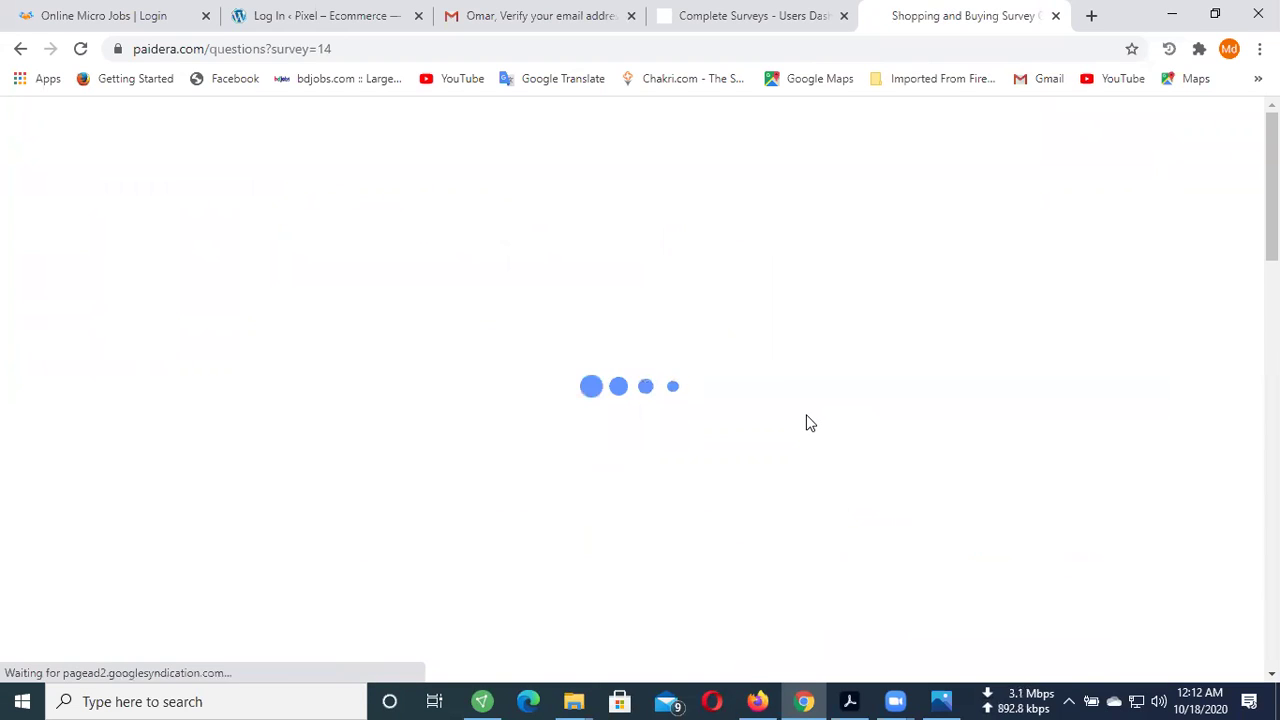
# - Answer the eleventh question about purchasing extended warranties with Yes and continue past the validation page to the twelfth question
pyautogui.scroll(-2, 805, 423)
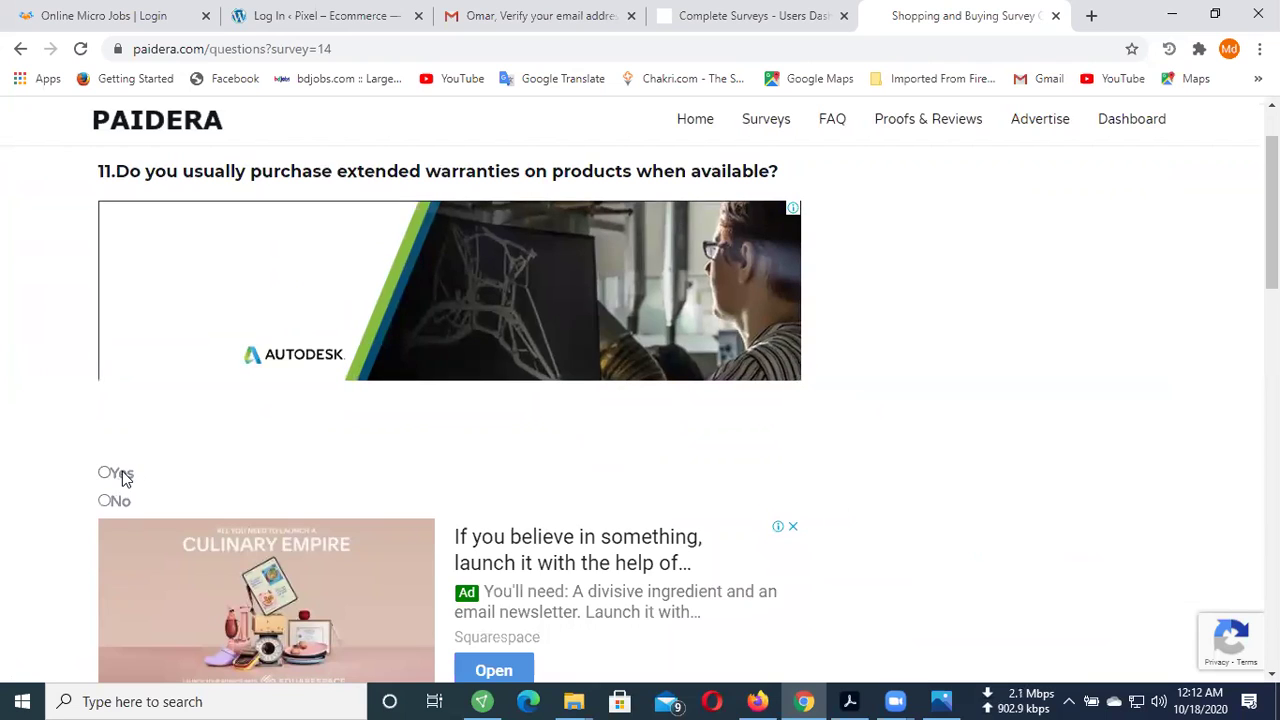
pyautogui.click(118, 474)
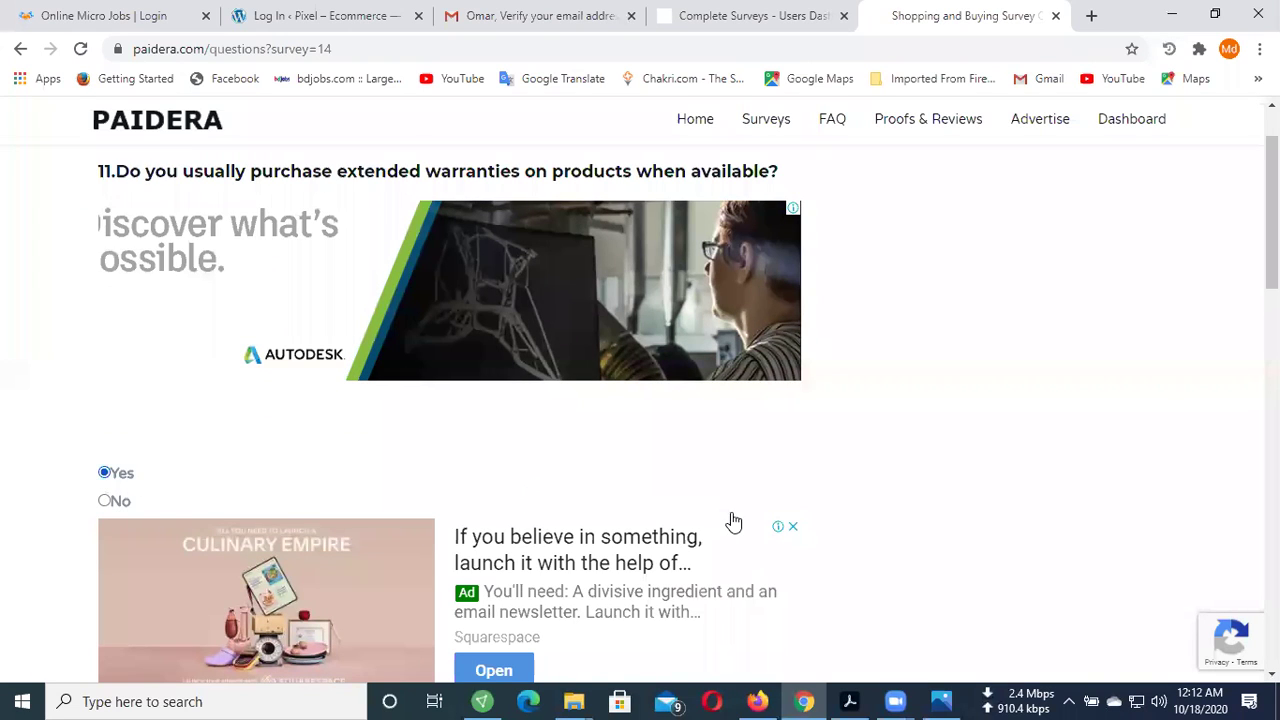
pyautogui.scroll(-10, 690, 525)
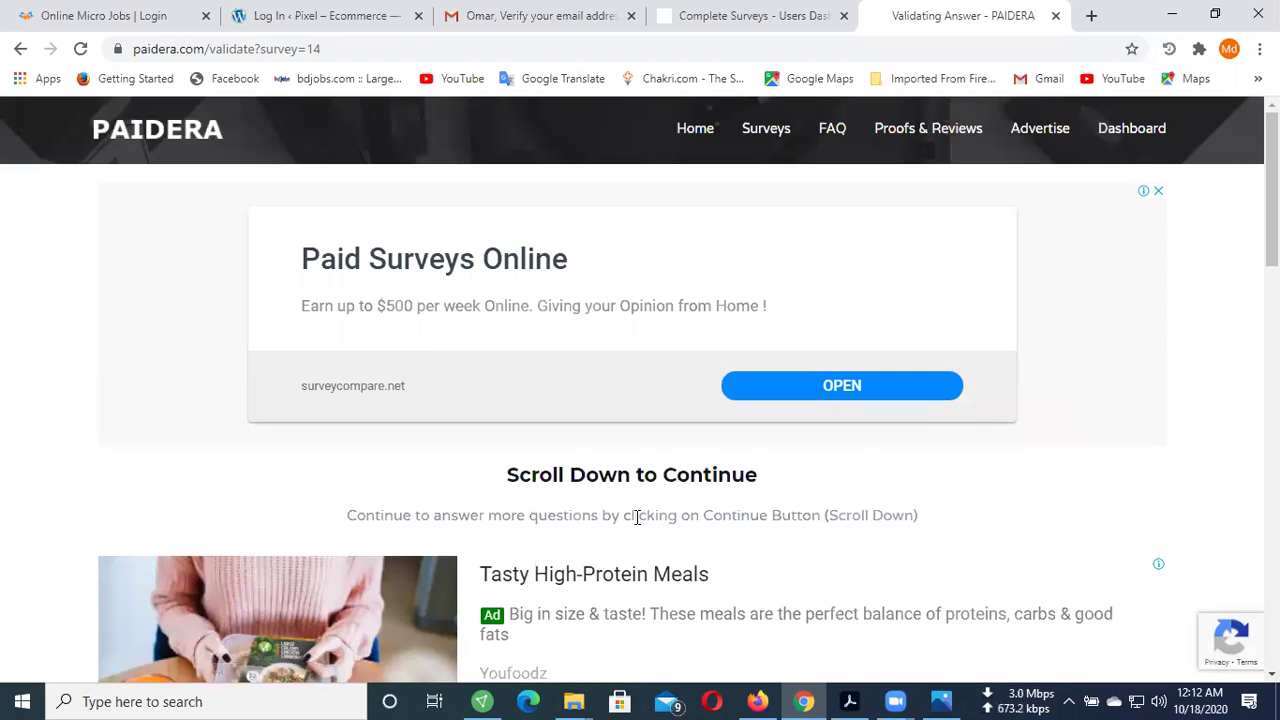
pyautogui.scroll(-3, 634, 524)
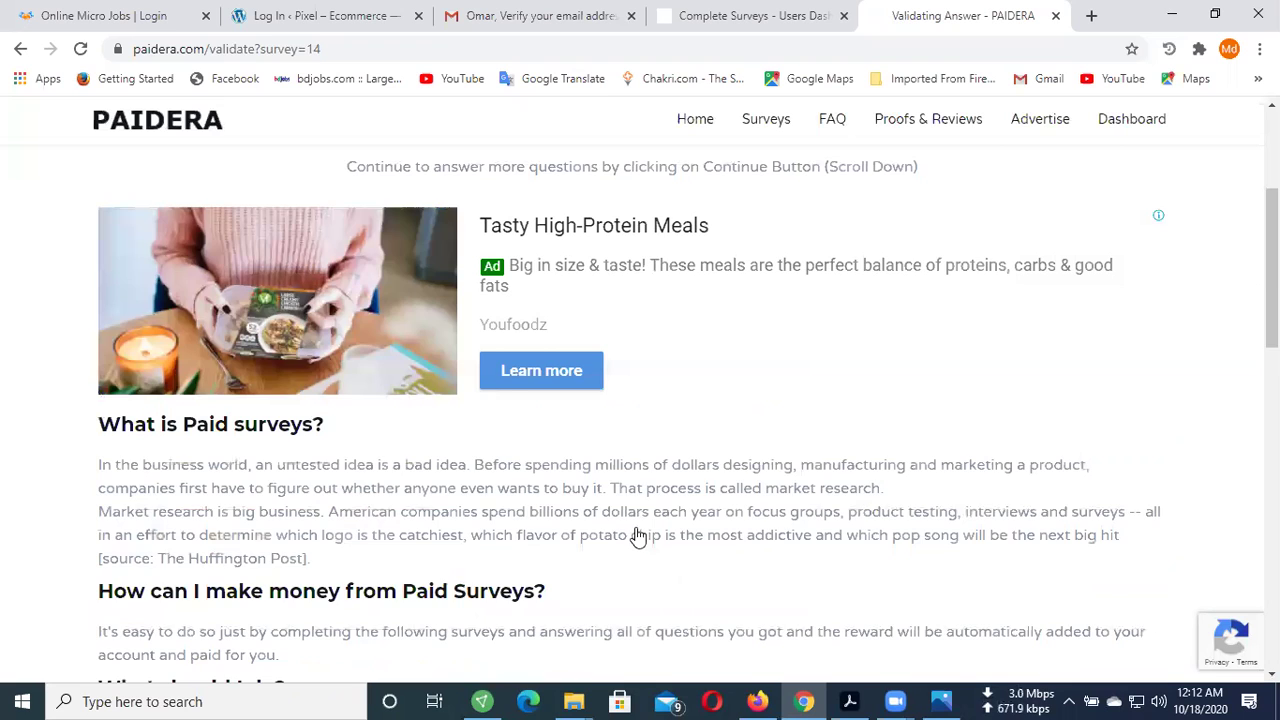
pyautogui.scroll(-3, 636, 537)
pyautogui.click(636, 540)
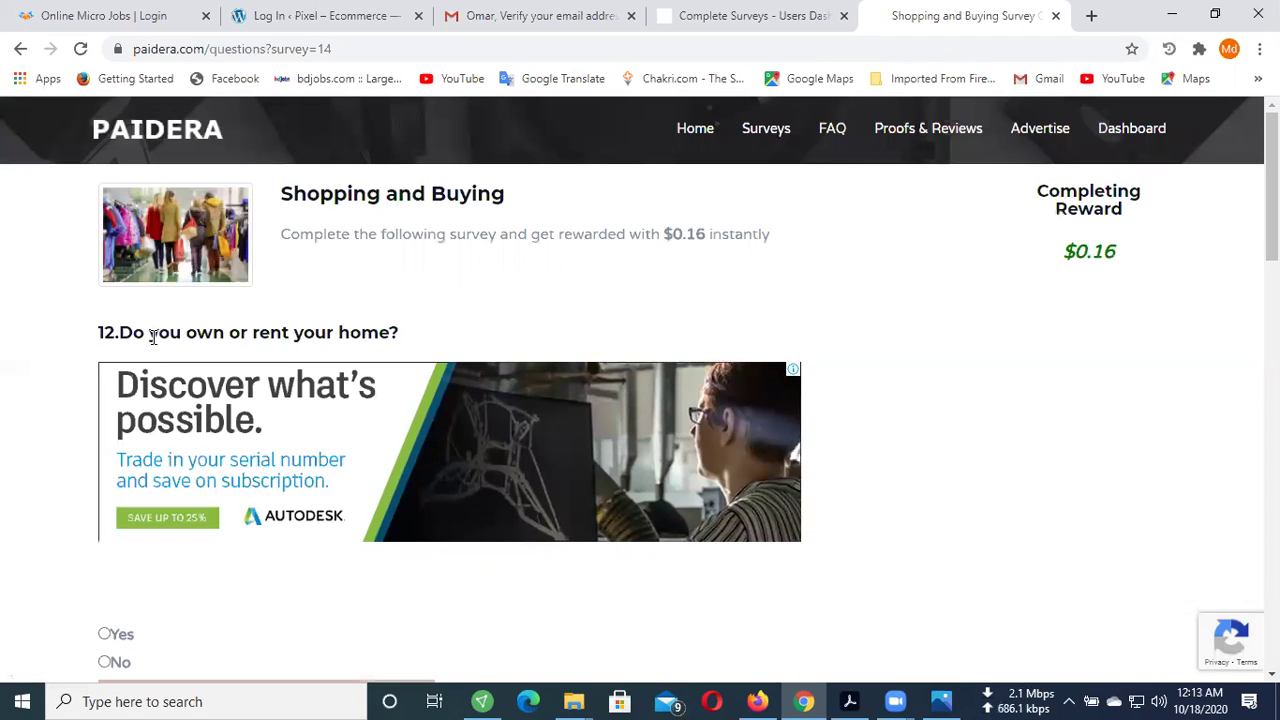
# - Answer the twelfth question about owning or renting a home with Yes and continue past the validation page to the thirteenth question
pyautogui.moveTo(137, 333); pyautogui.dragTo(146, 333)
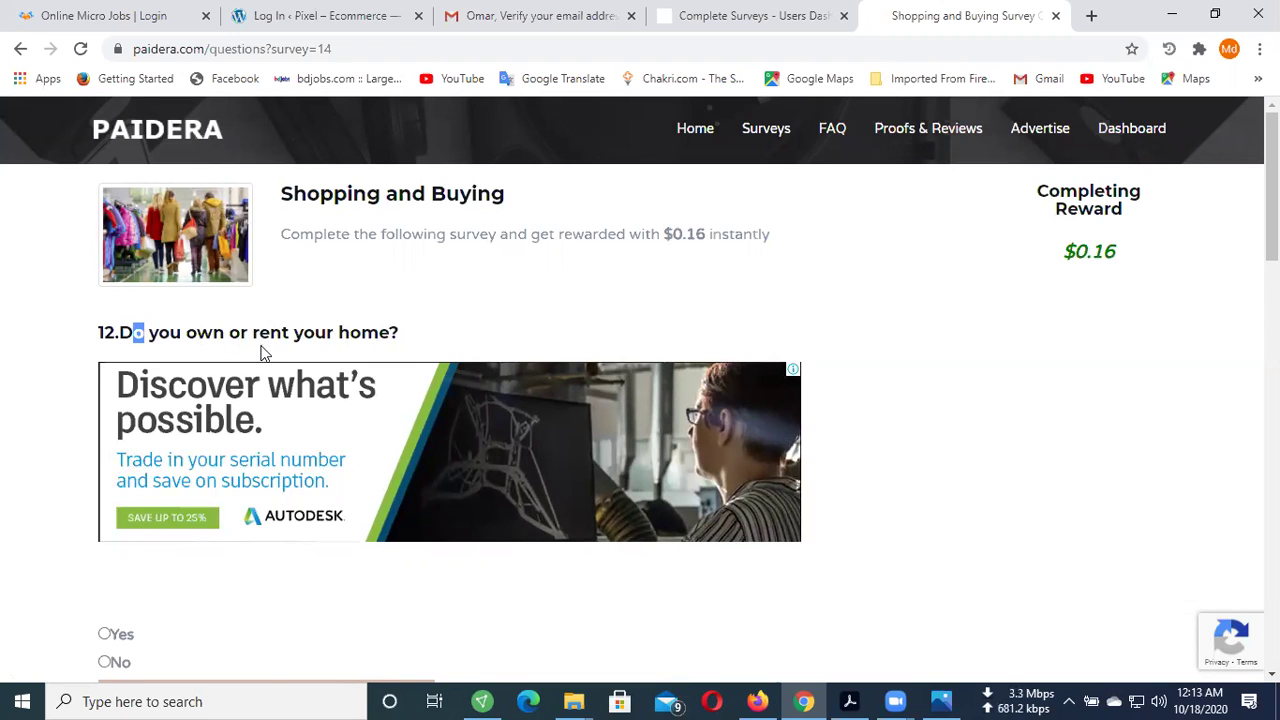
pyautogui.scroll(-2, 140, 380)
pyautogui.scroll(-1, 214, 386)
pyautogui.click(343, 383)
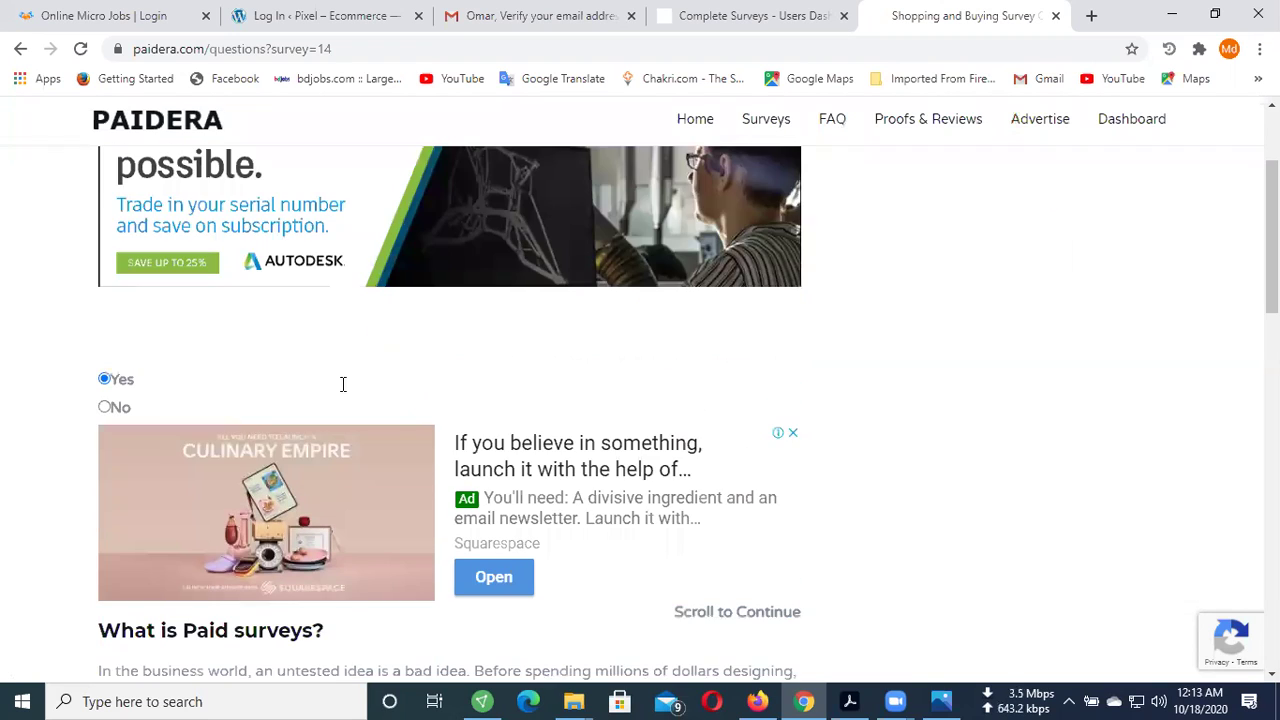
pyautogui.scroll(-10, 648, 407)
pyautogui.click(737, 423)
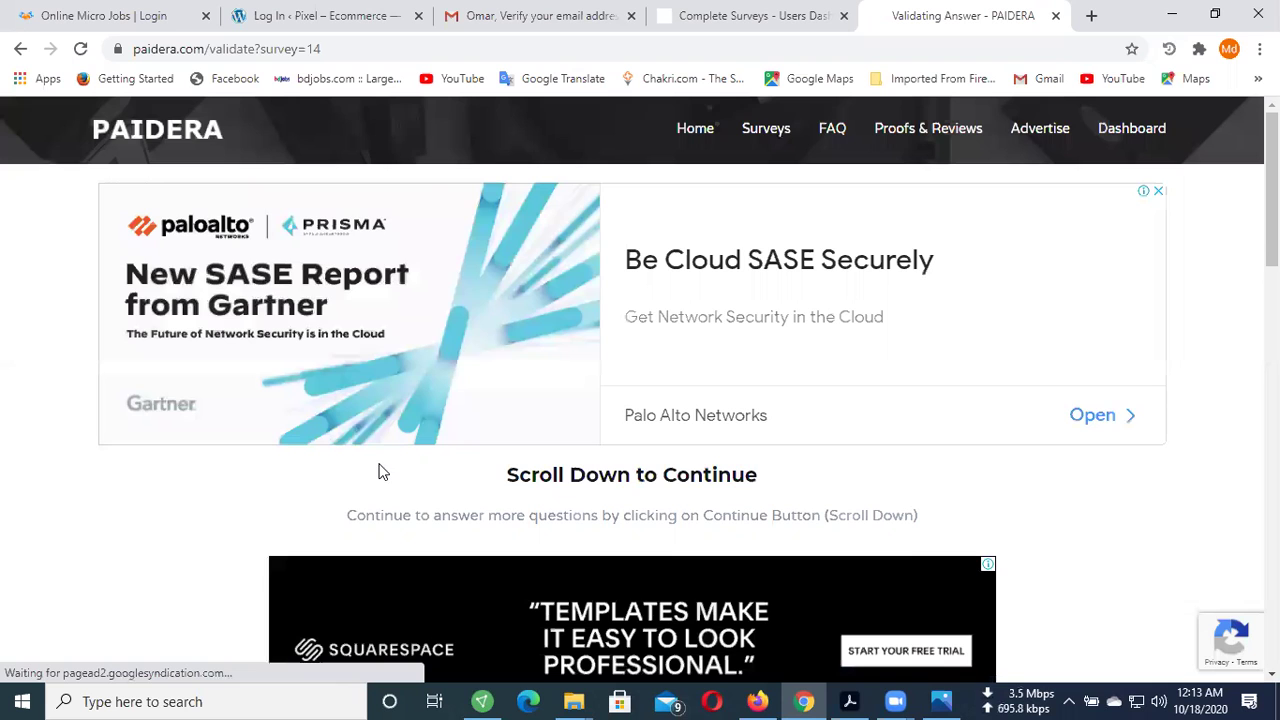
pyautogui.scroll(-8, 552, 492)
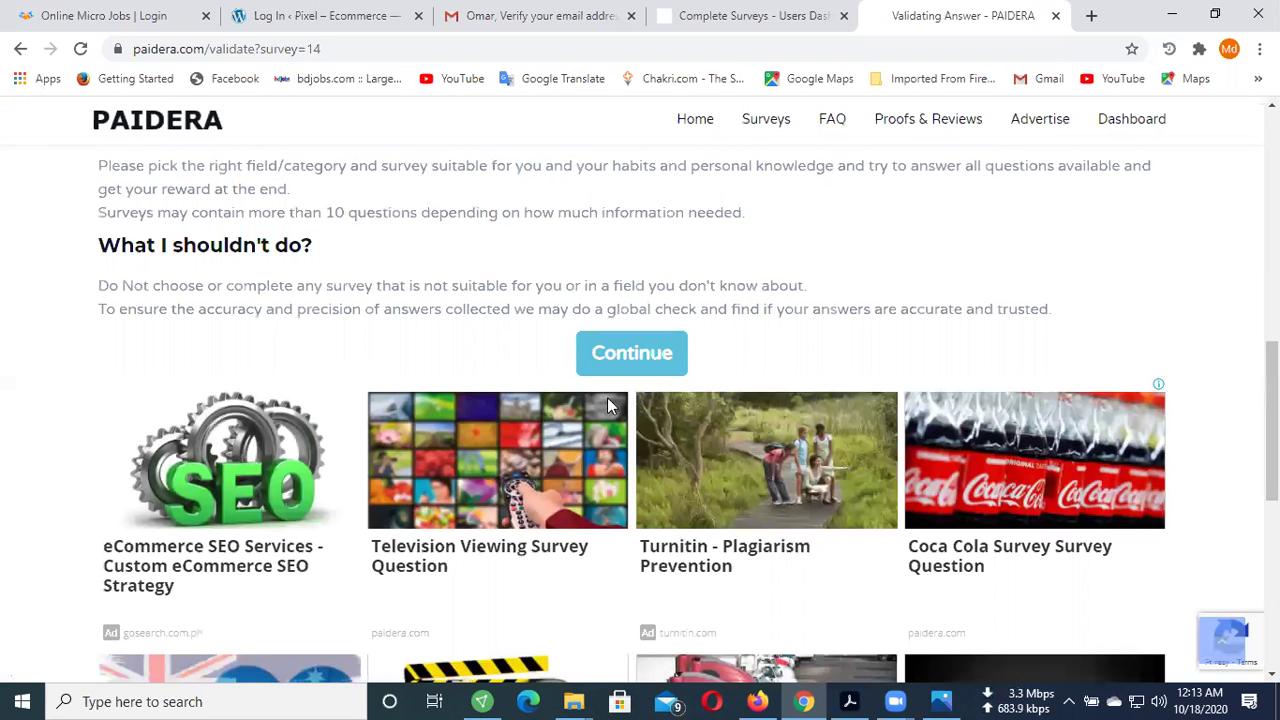
pyautogui.click(566, 446)
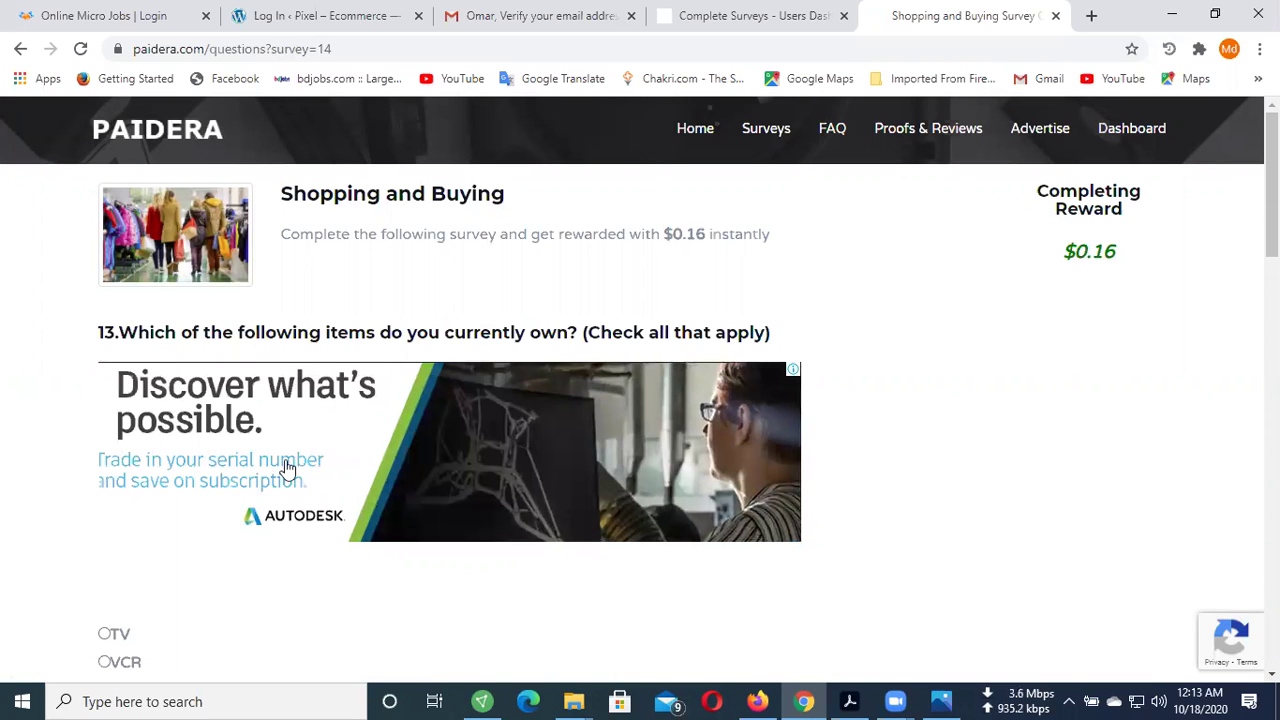
# - Answer the thirteenth question about currently owned items with TV and continue past the validation page to the fourteenth question
pyautogui.scroll(-2, 130, 487)
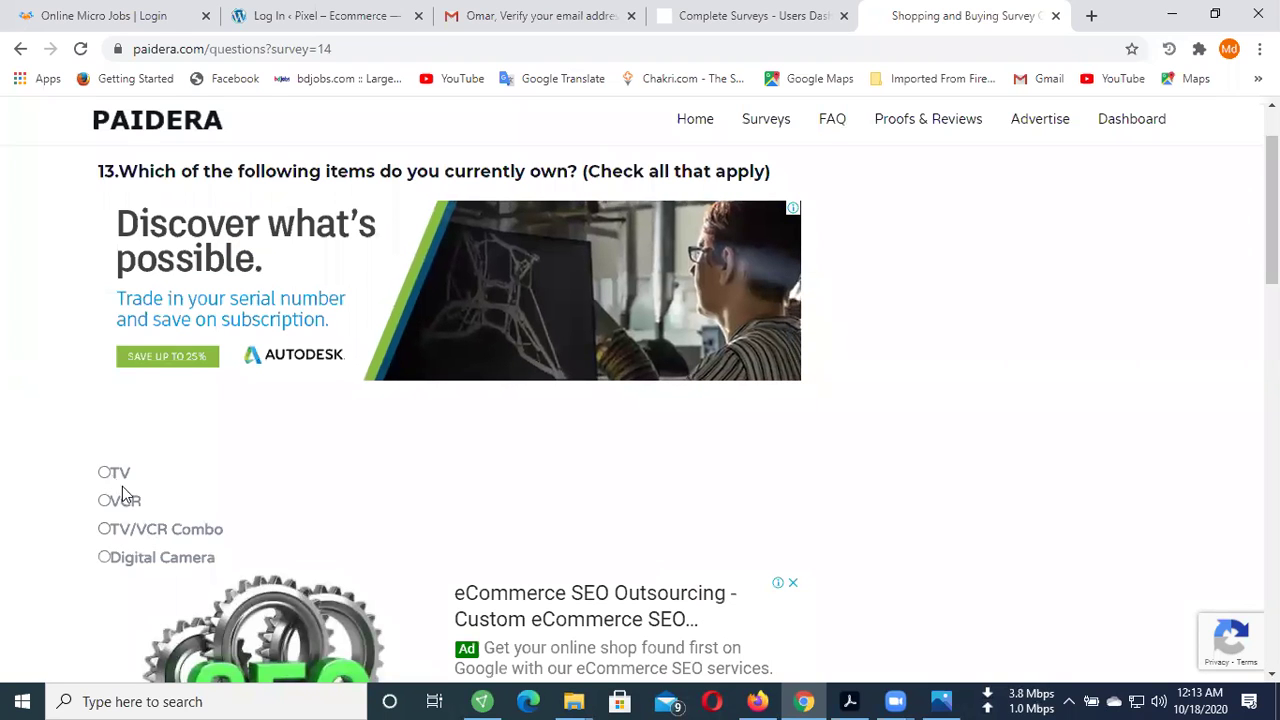
pyautogui.click(116, 474)
pyautogui.scroll(-5, 560, 538)
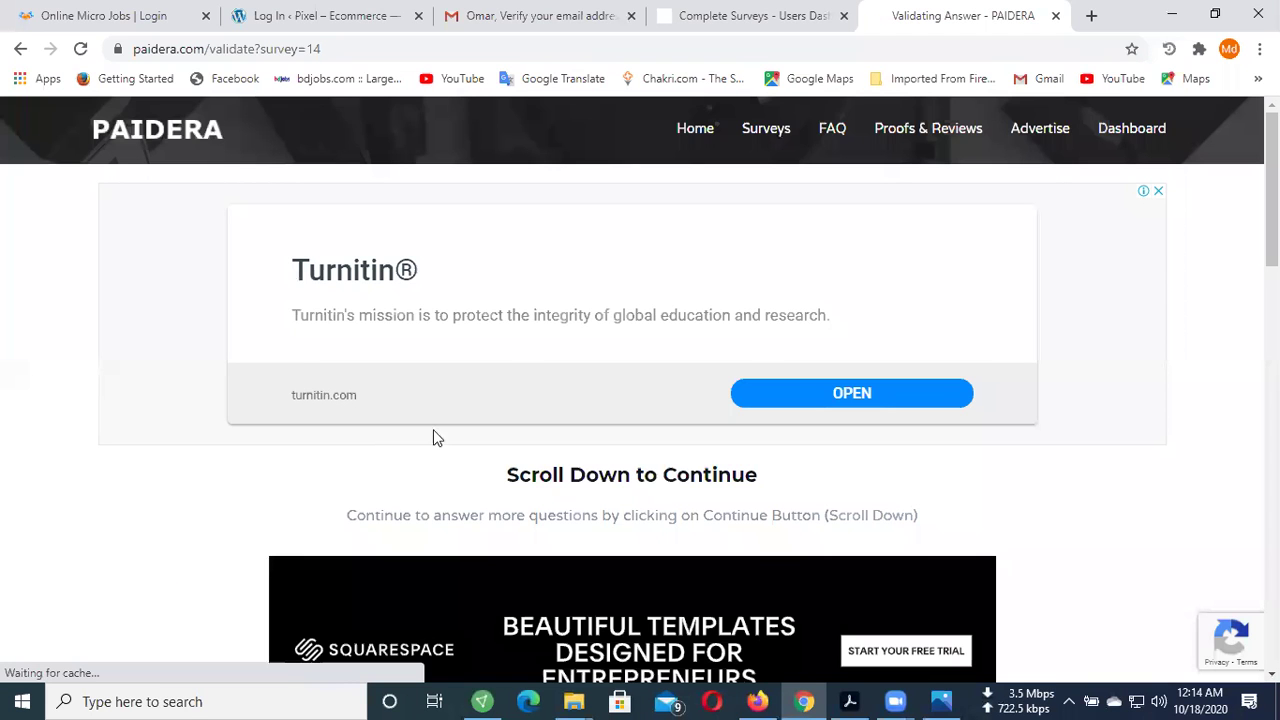
pyautogui.scroll(-6, 437, 433)
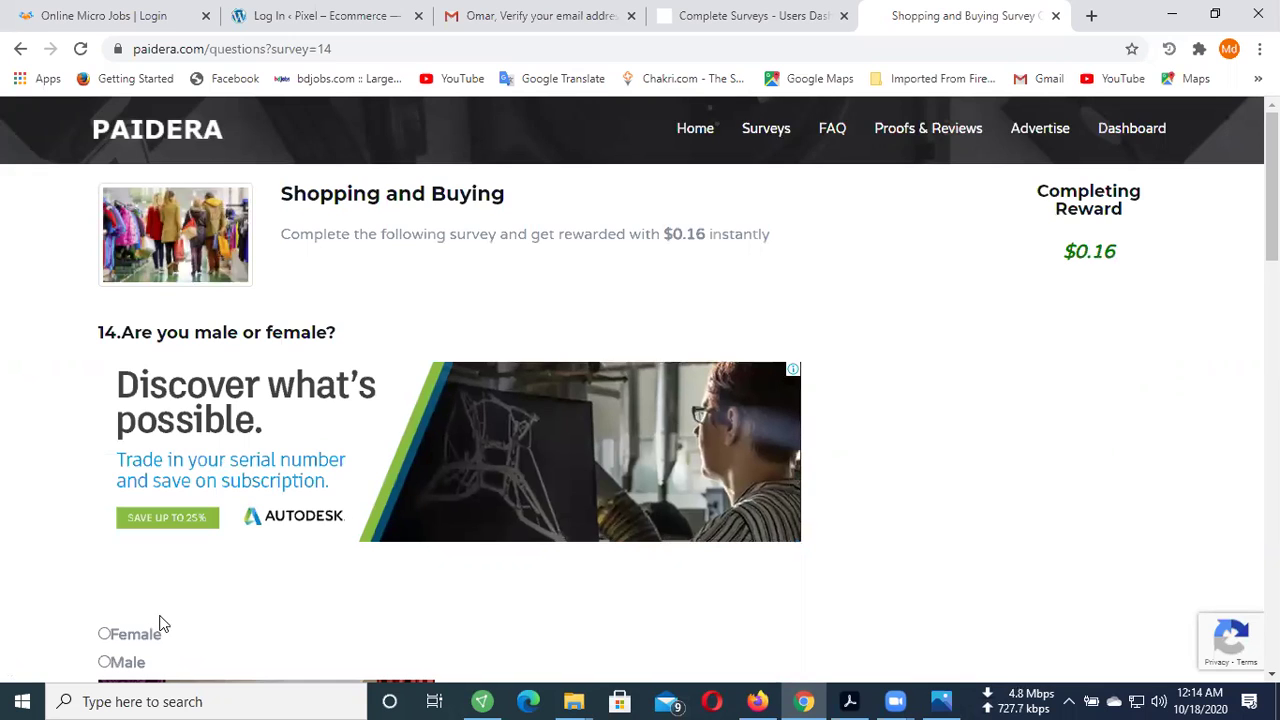
# - Submit an answer to the fourteenth question about gender and continue past the validation page to the fifteenth question
pyautogui.scroll(-2, 157, 620)
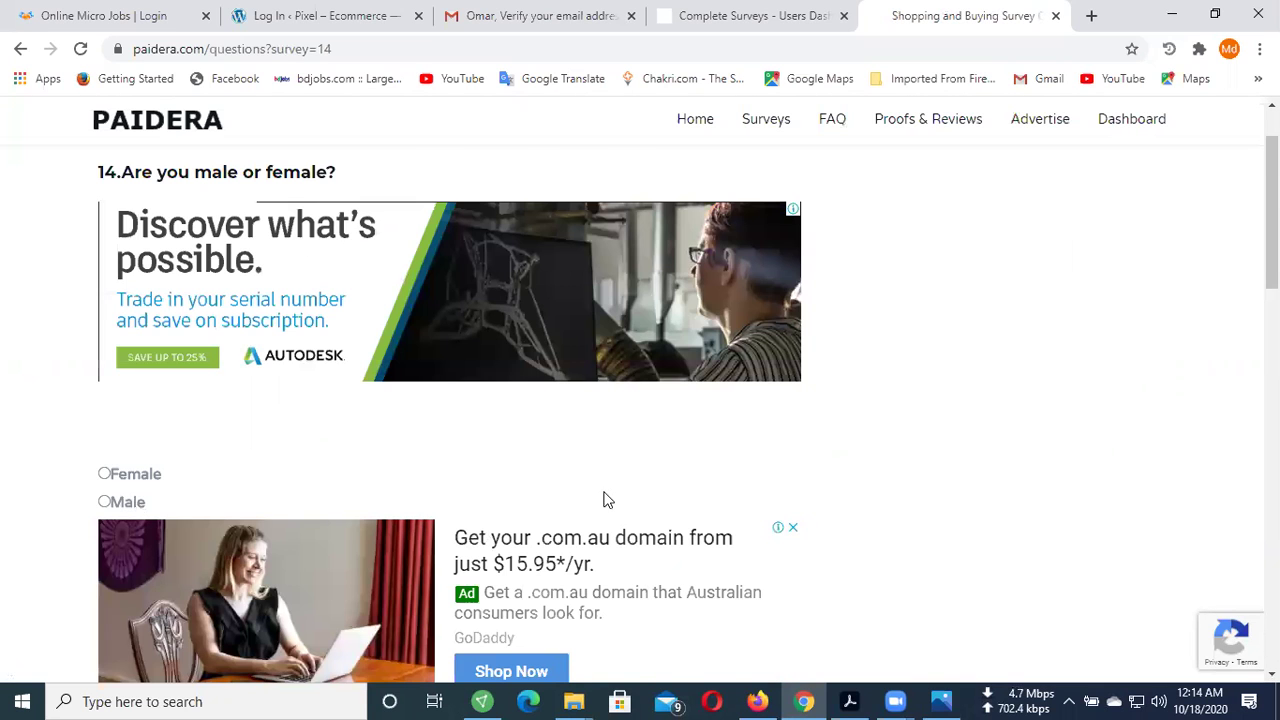
pyautogui.scroll(-5, 610, 500)
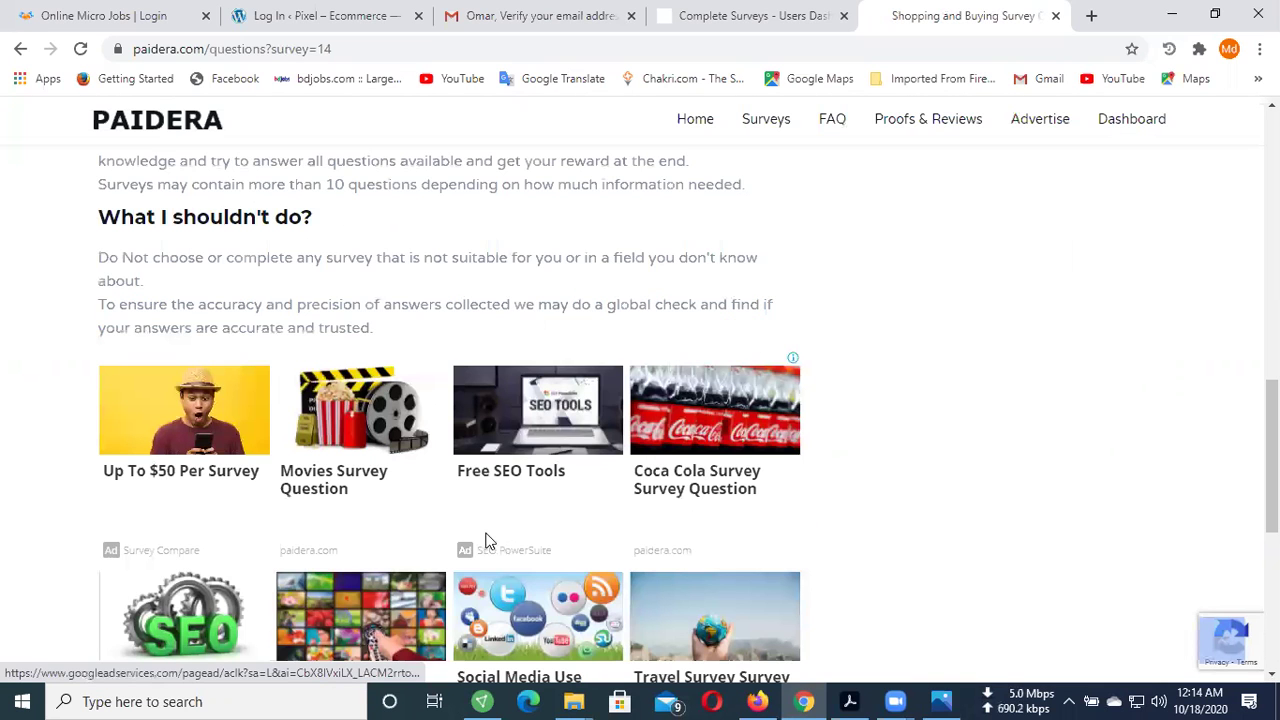
pyautogui.scroll(5, 486, 537)
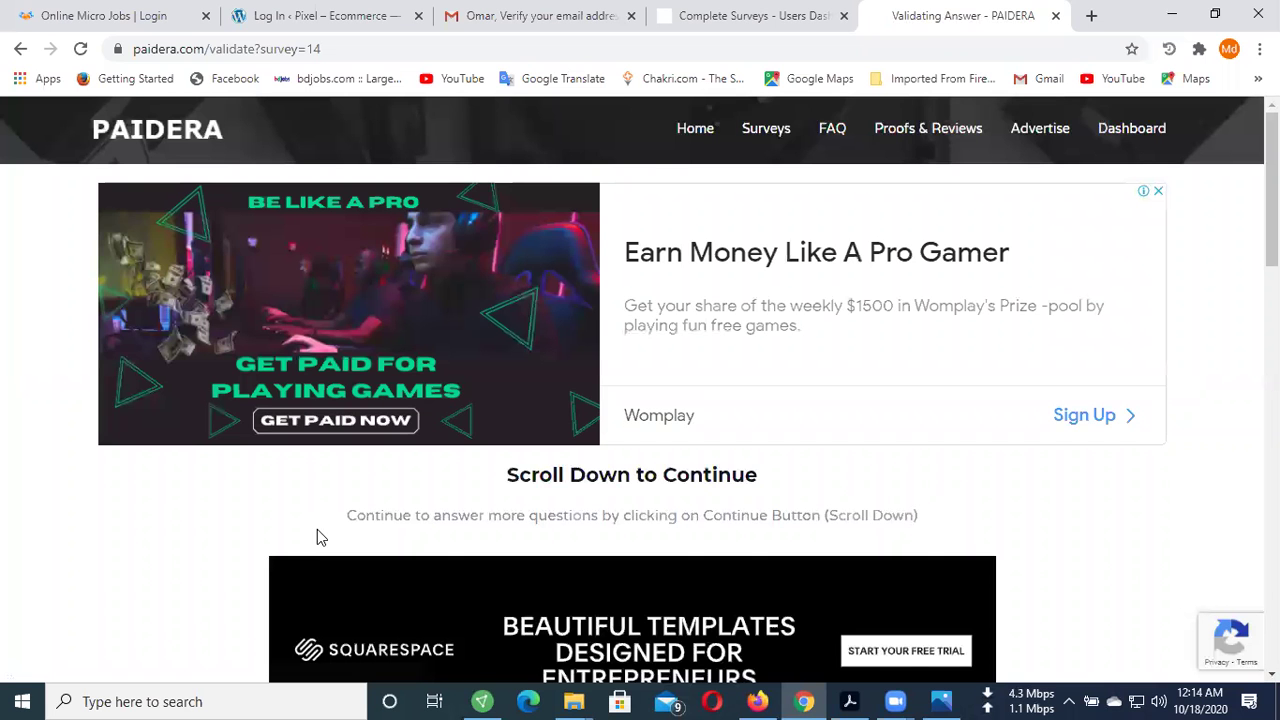
pyautogui.scroll(-2, 320, 537)
pyautogui.scroll(-6, 319, 528)
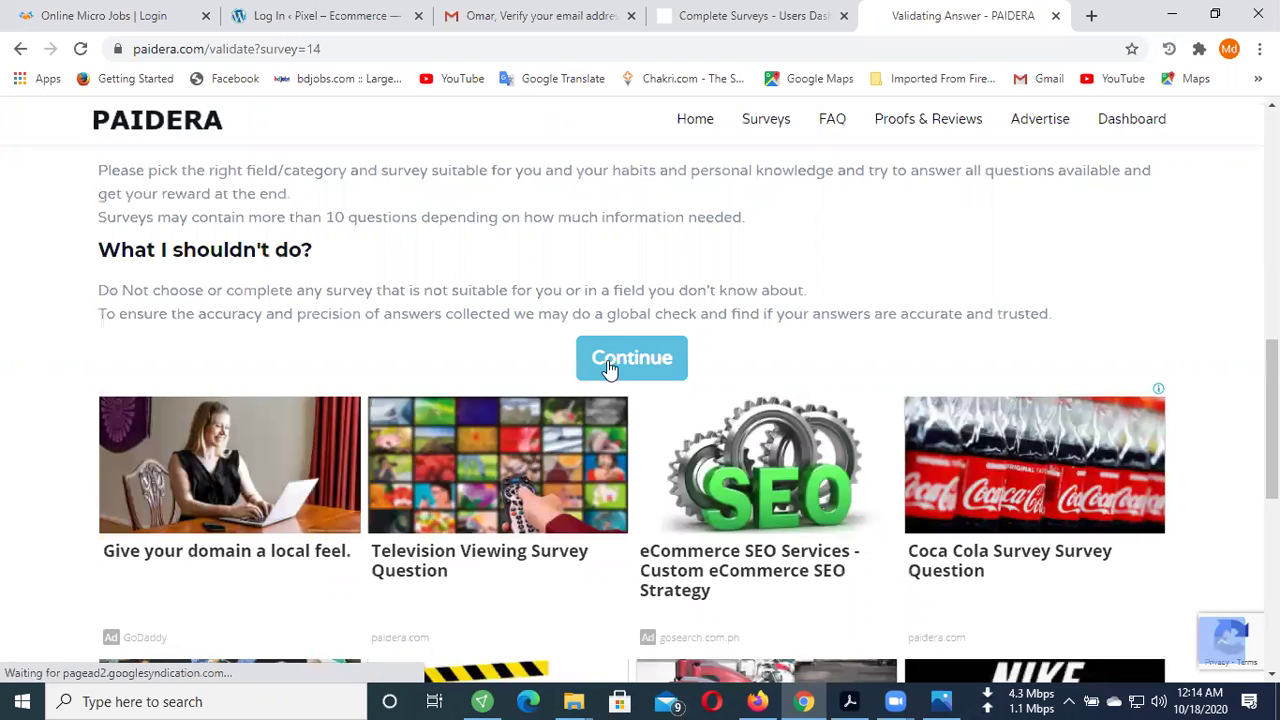
pyautogui.click(469, 479)
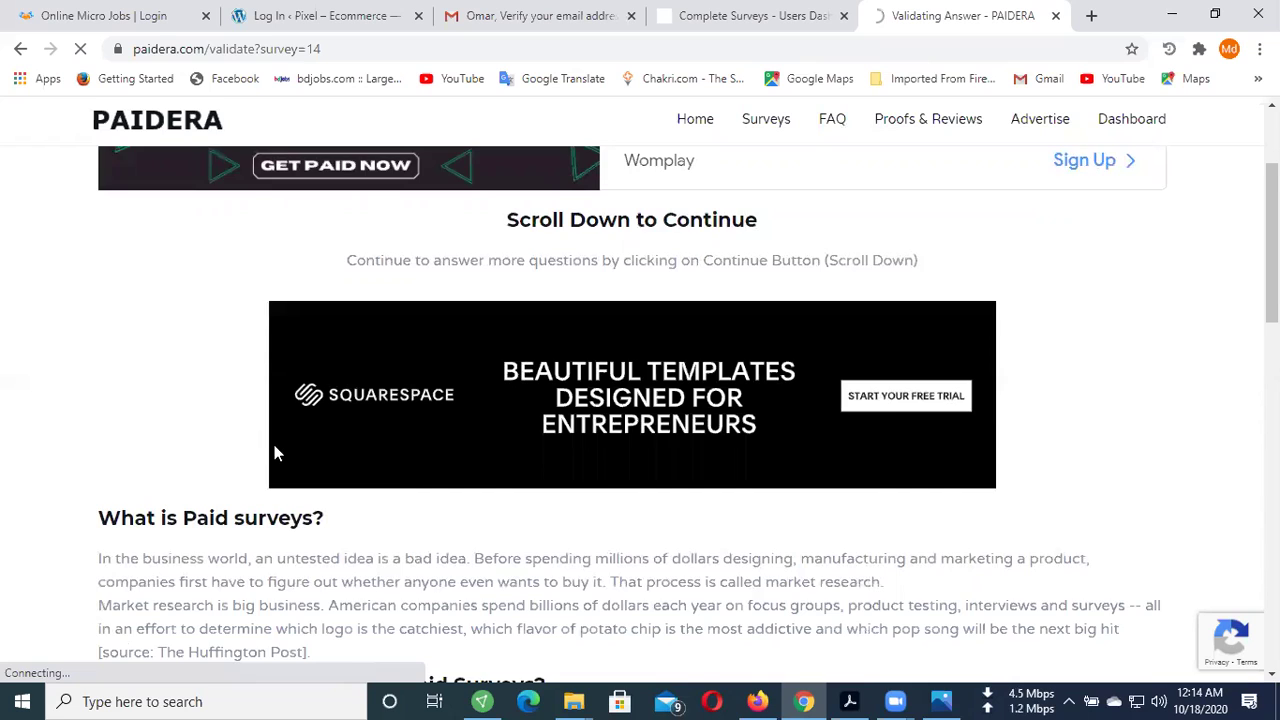
pyautogui.scroll(3, 277, 453)
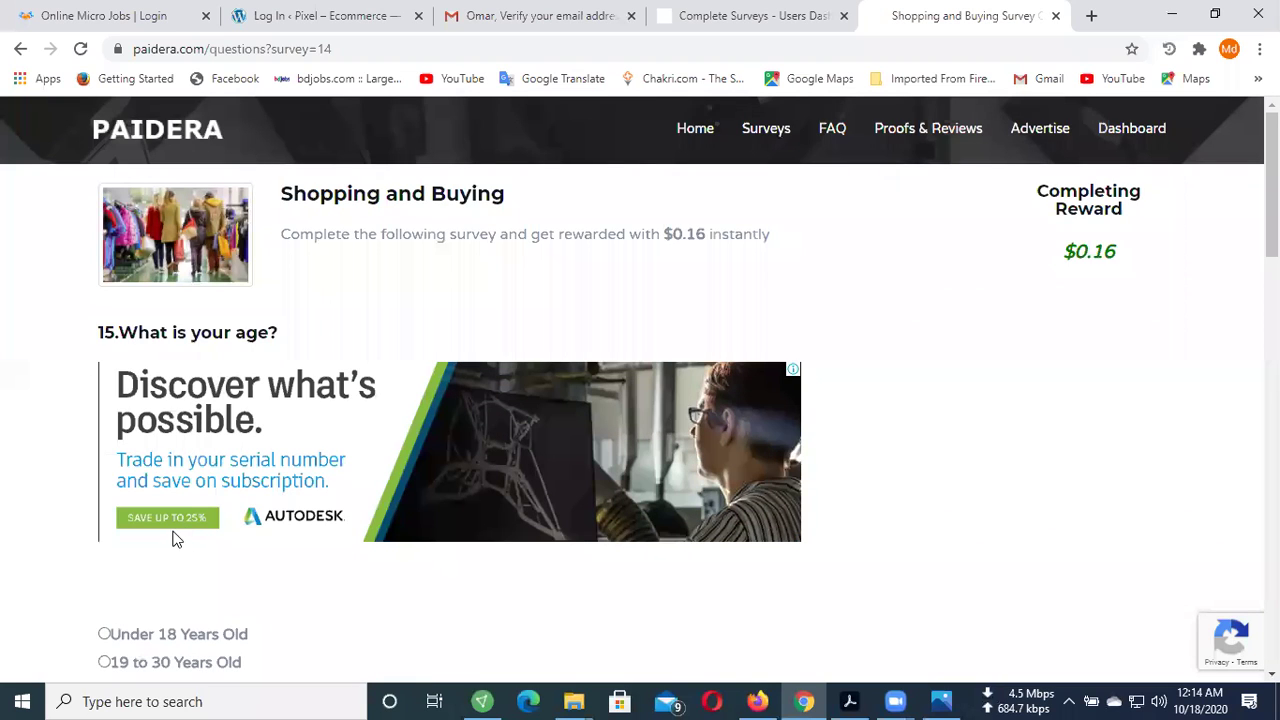
# - Answer the fifteenth question about age with 31 to 51 Years Old and submit it
pyautogui.scroll(-2, 160, 540)
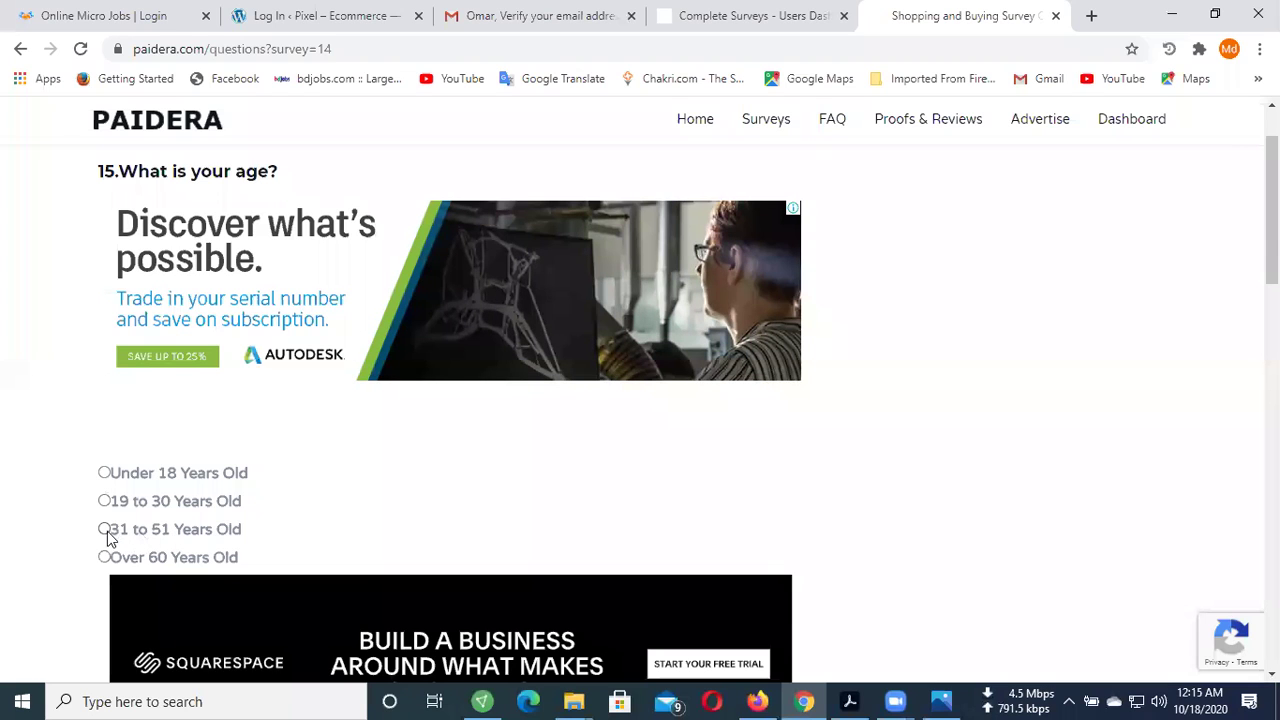
pyautogui.click(355, 520)
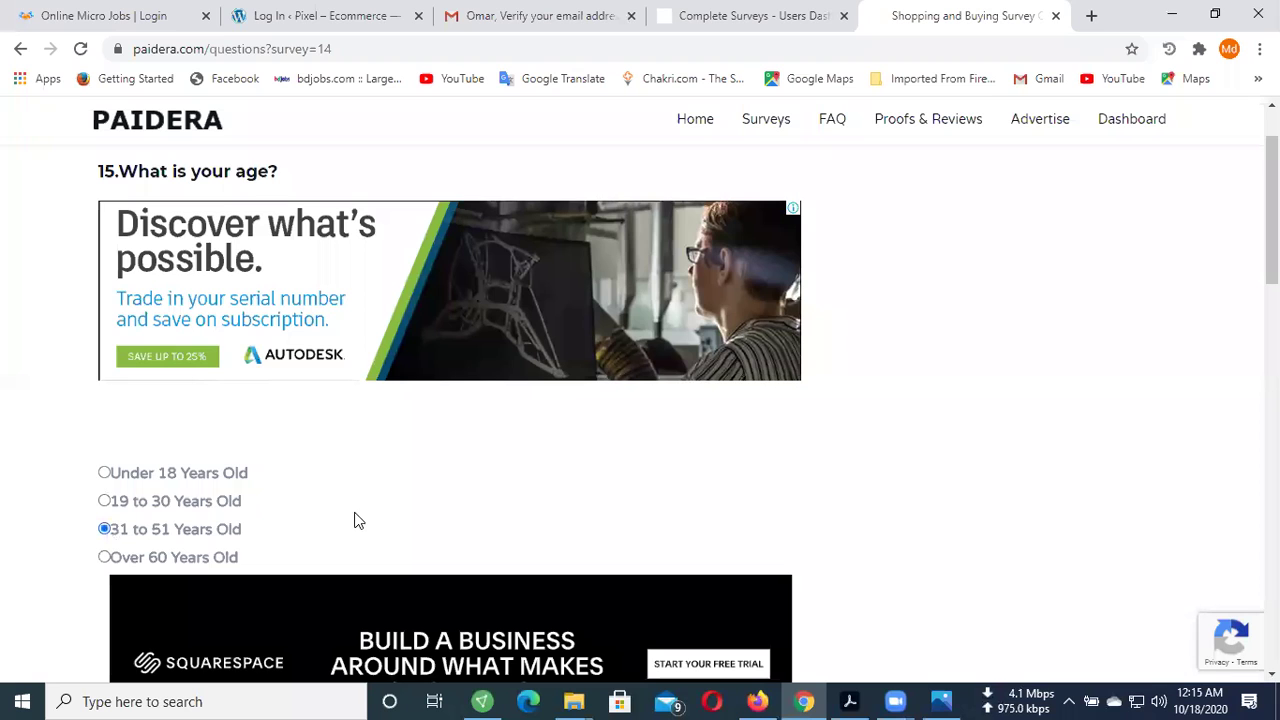
pyautogui.scroll(-9, 891, 474)
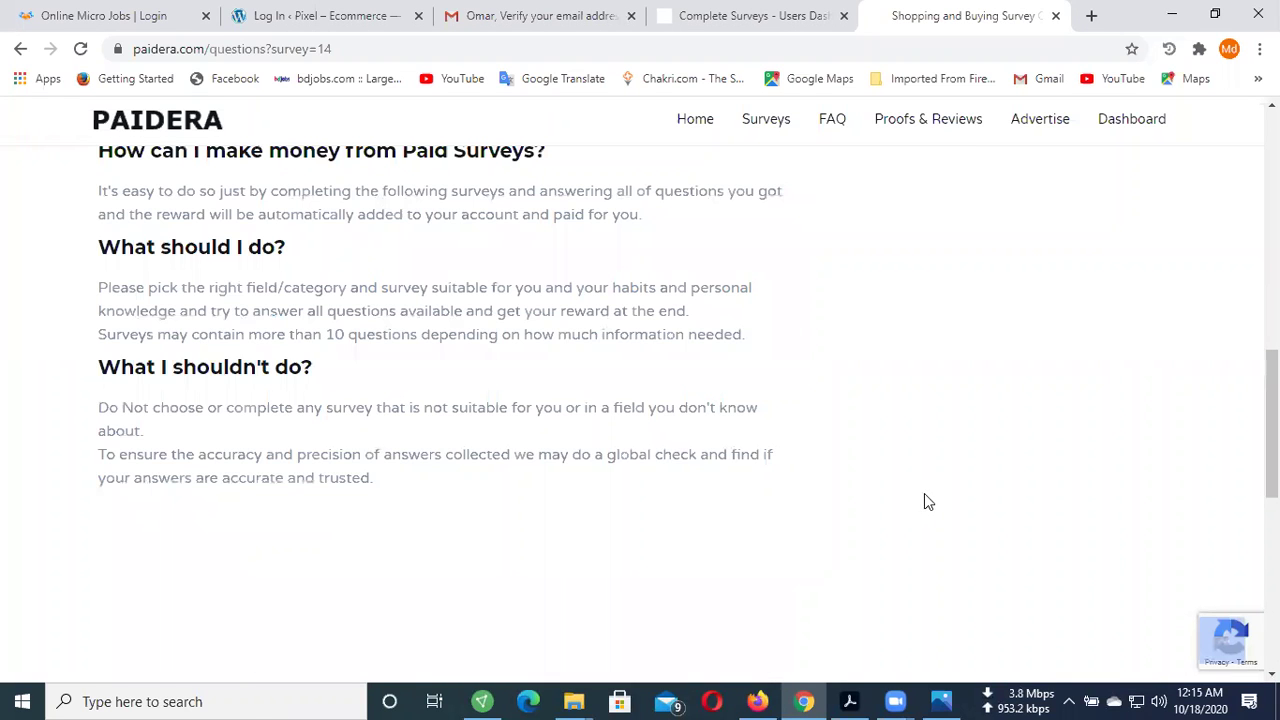
pyautogui.scroll(-5, 751, 489)
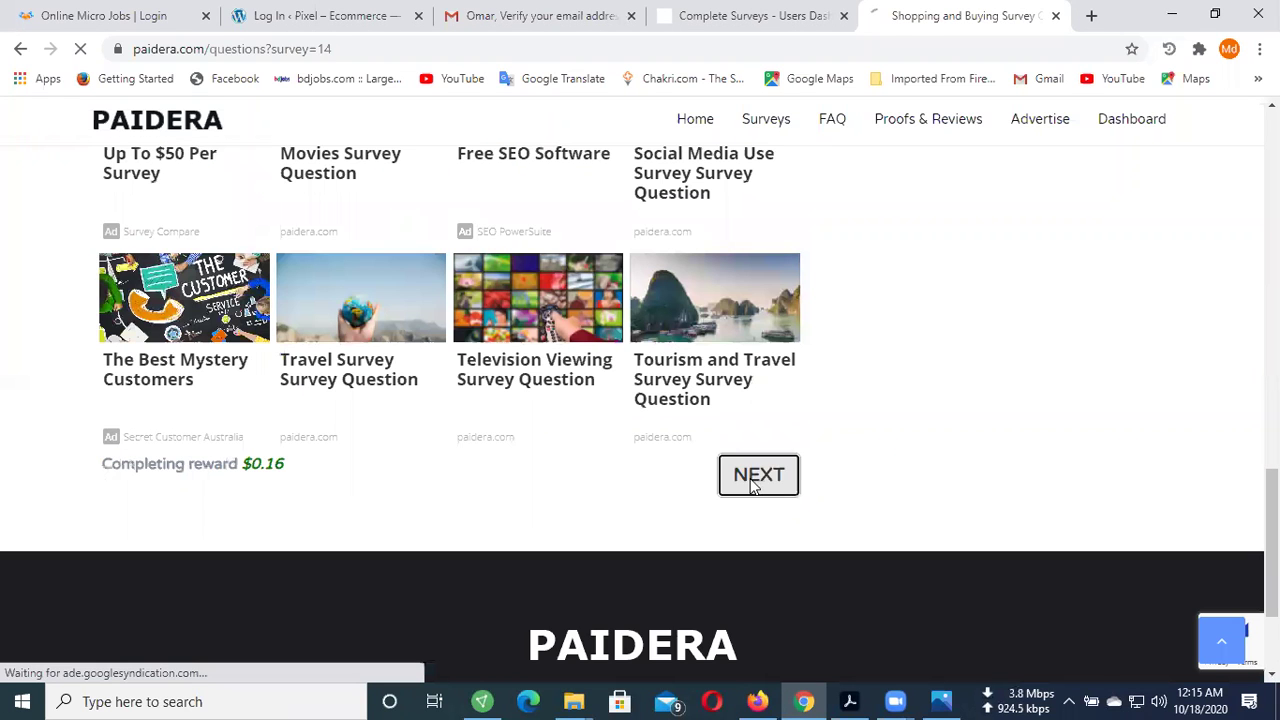
pyautogui.click(752, 478)
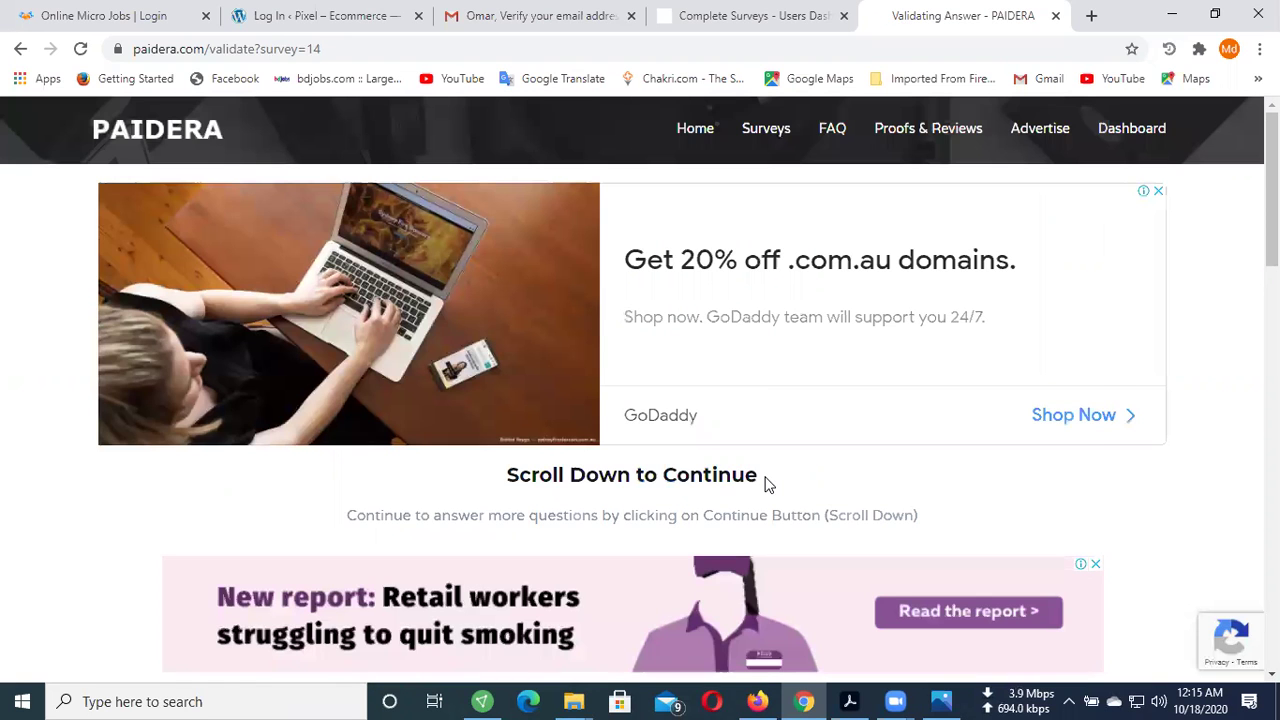
# - Continue past the last validation page to finish the Shopping and Buying survey and view the reward notice
pyautogui.scroll(-5, 700, 430)
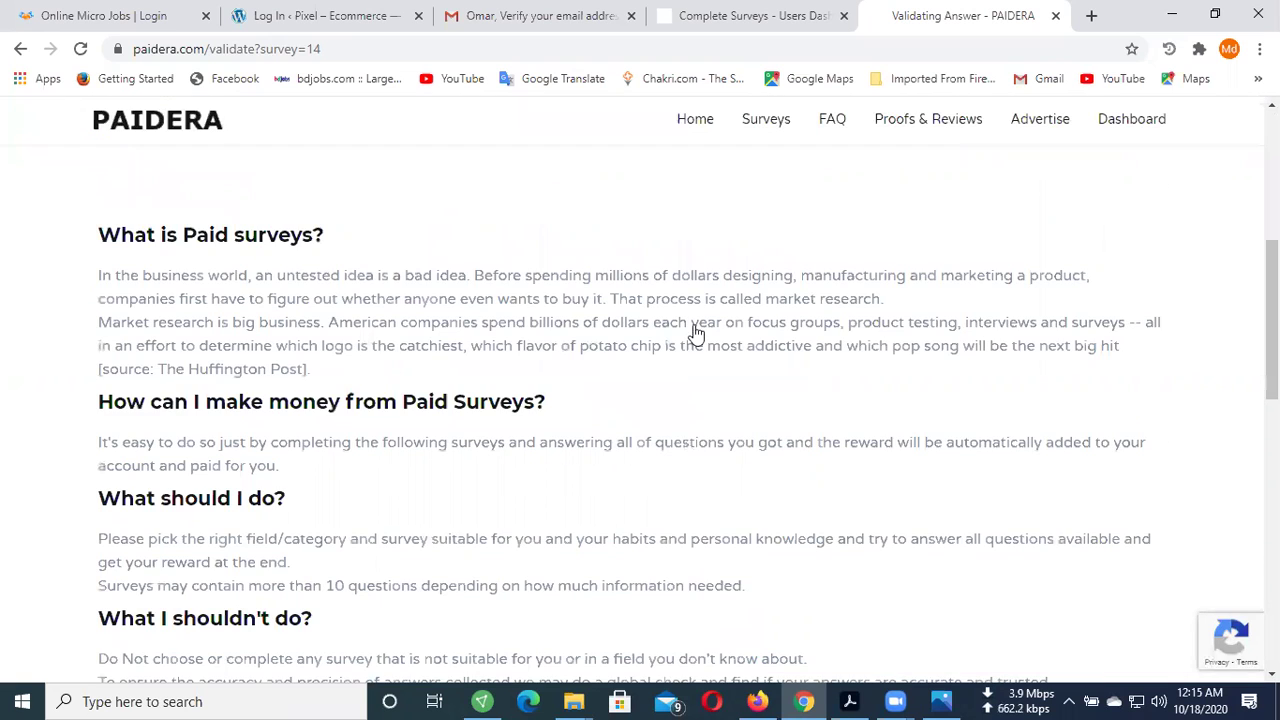
pyautogui.scroll(-1, 776, 364)
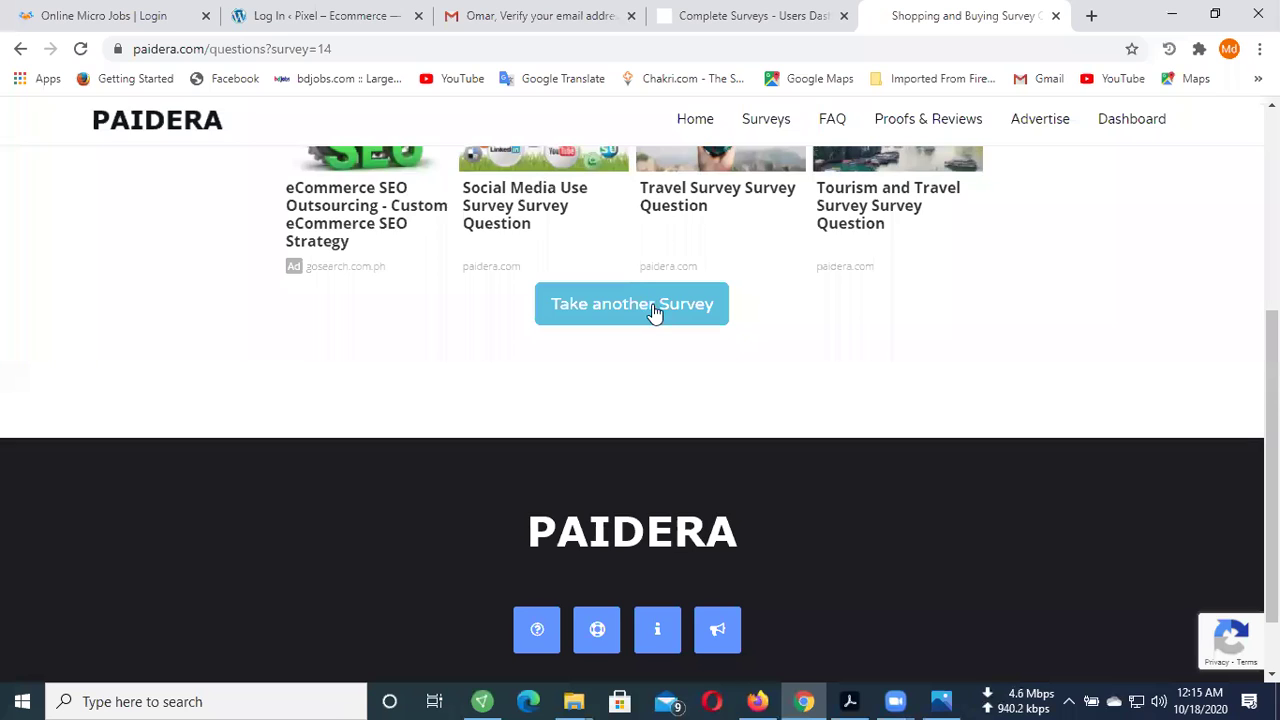
pyautogui.scroll(5, 630, 305)
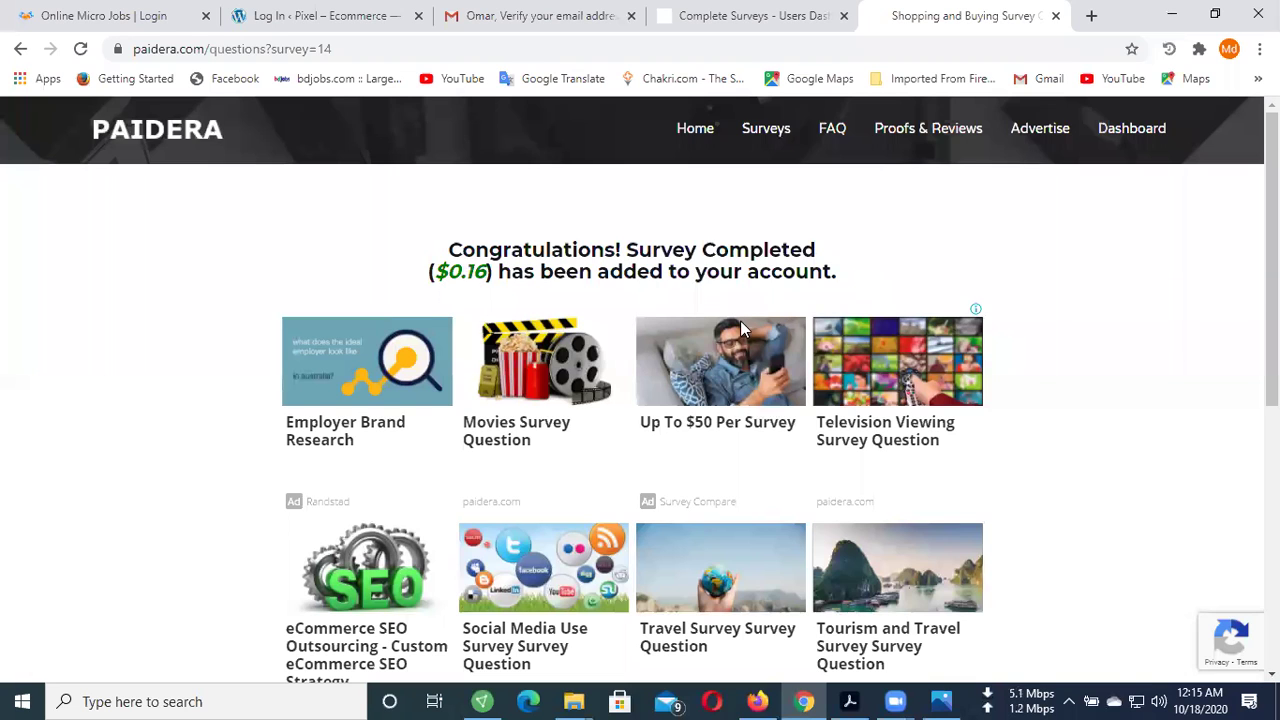
# - Return from the completed survey page to the dashboard, dismiss the new-survey notice and check the Total Earning amount
pyautogui.scroll(-4, 740, 320)
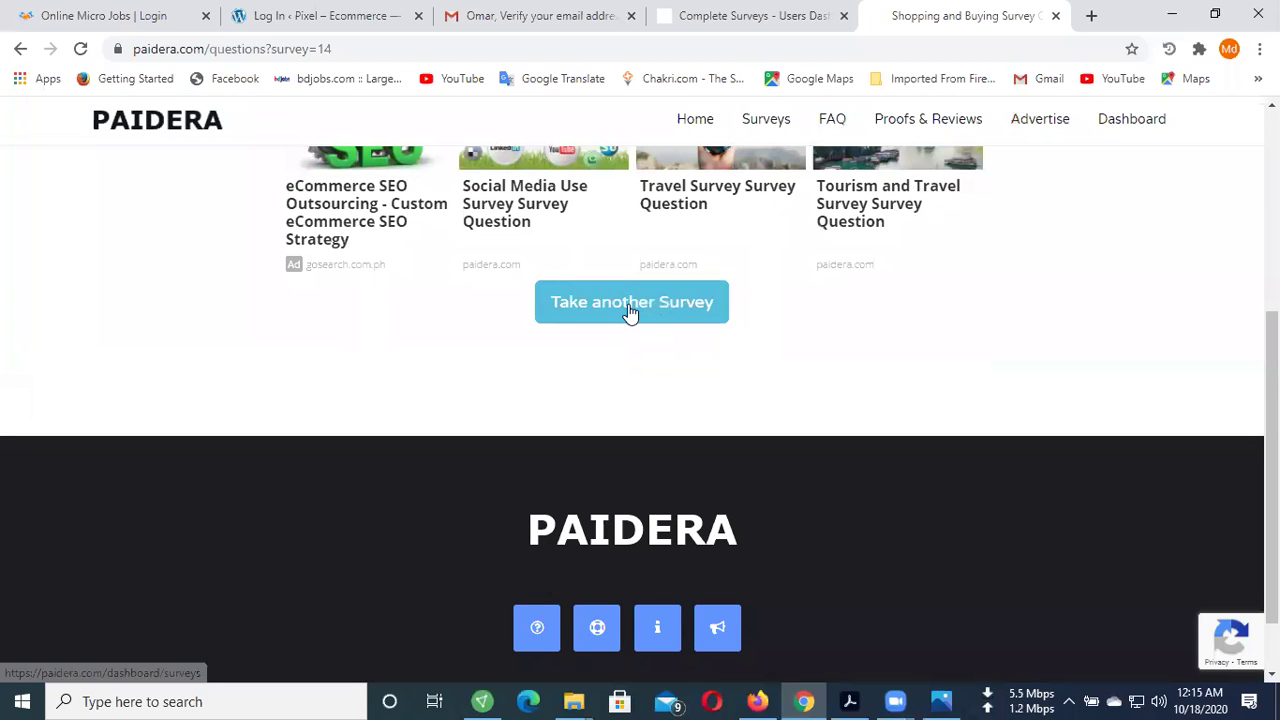
pyautogui.scroll(-1, 697, 342)
pyautogui.scroll(5, 697, 342)
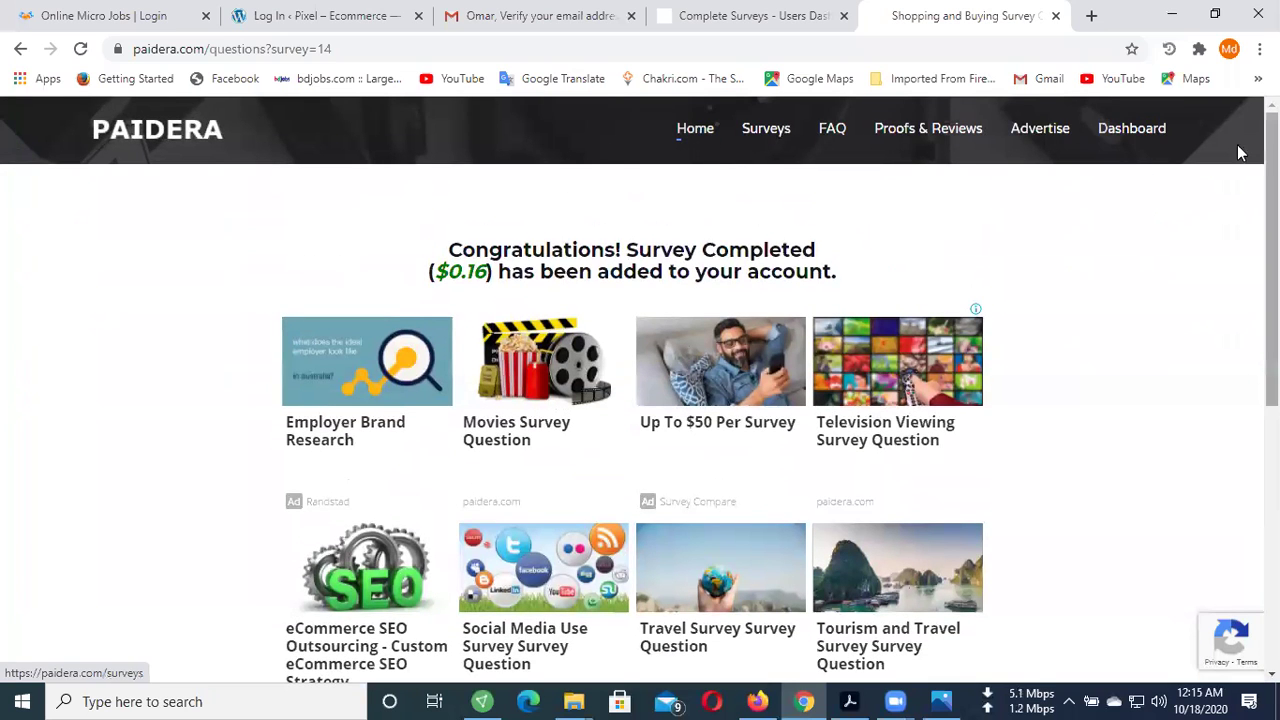
pyautogui.click(1149, 138)
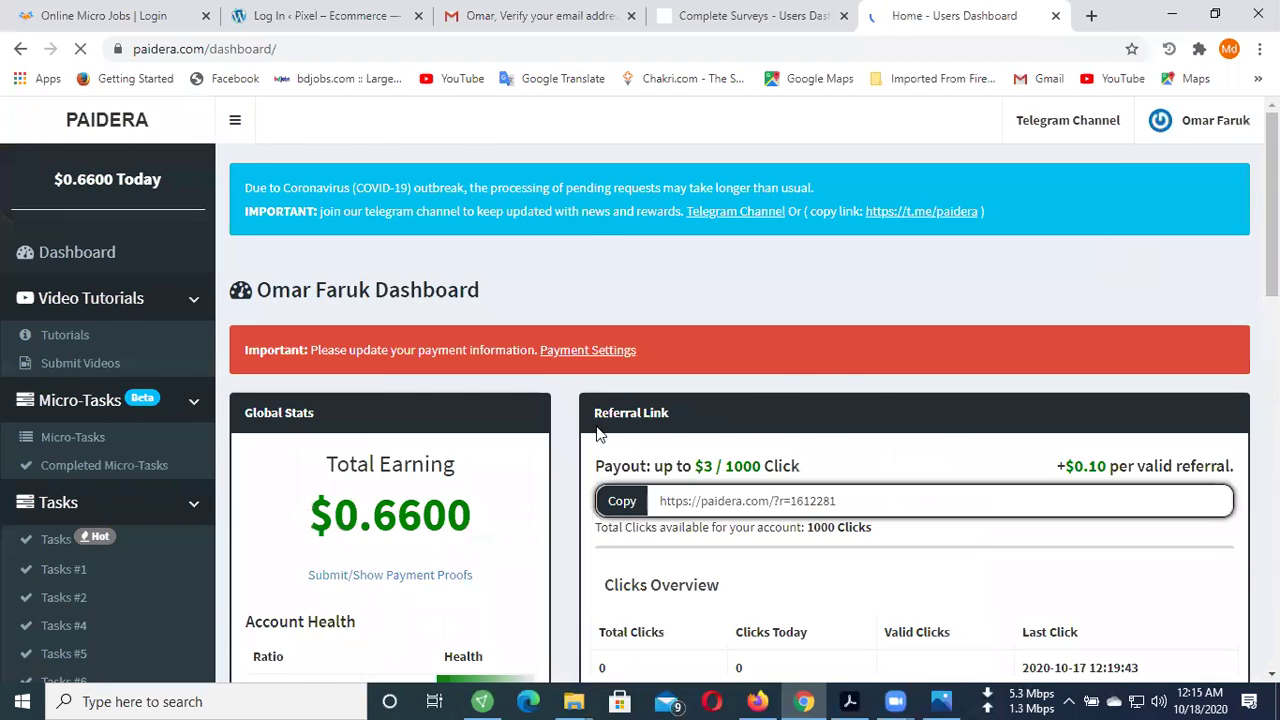
pyautogui.scroll(-2, 598, 432)
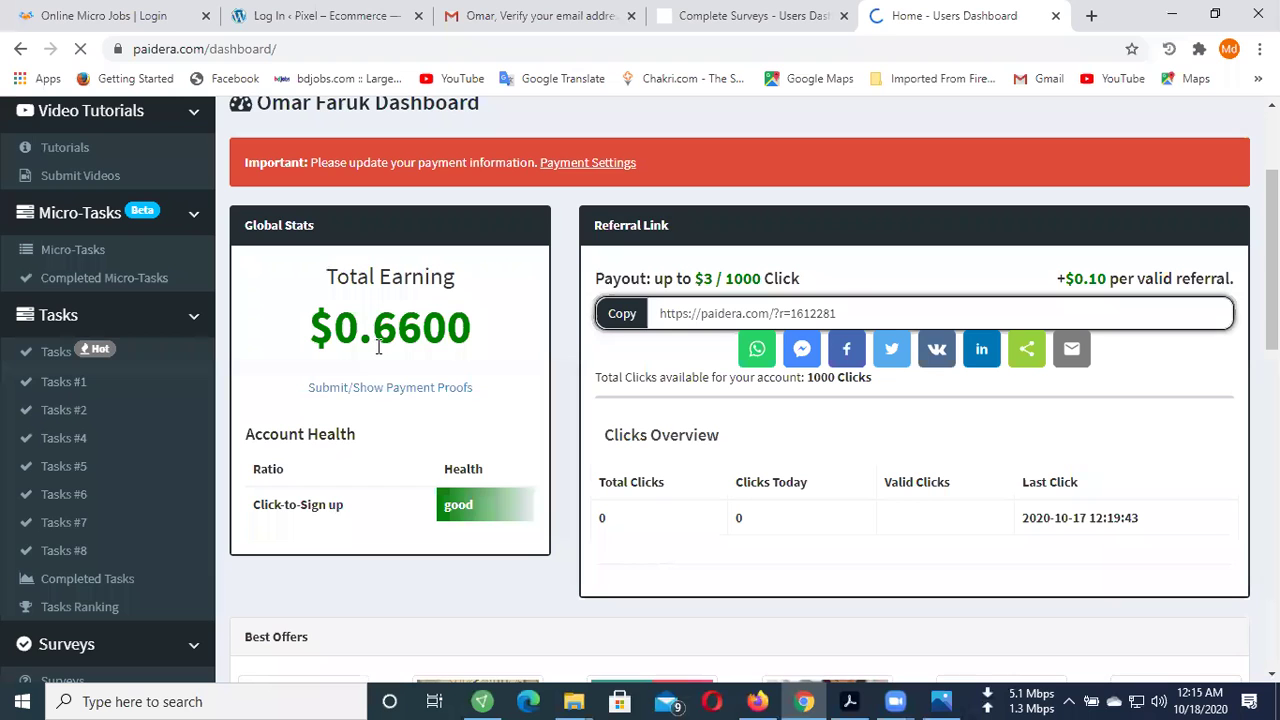
pyautogui.scroll(1, 410, 442)
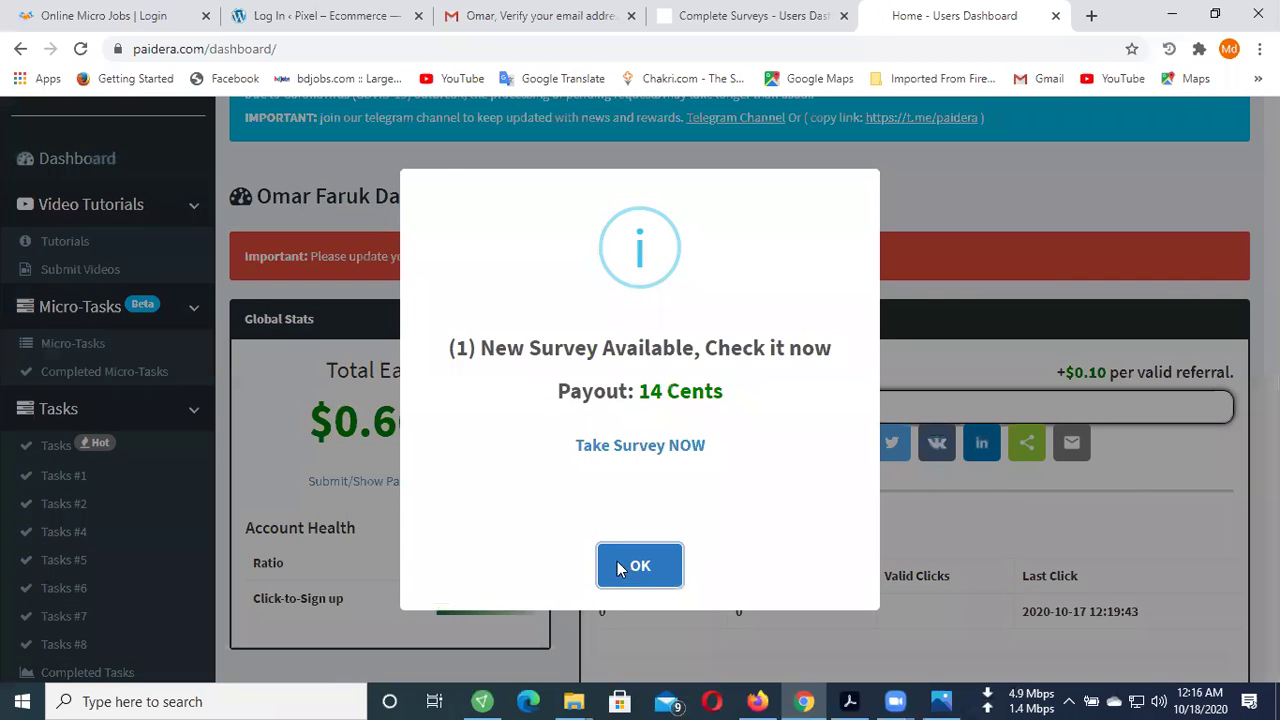
pyautogui.click(640, 563)
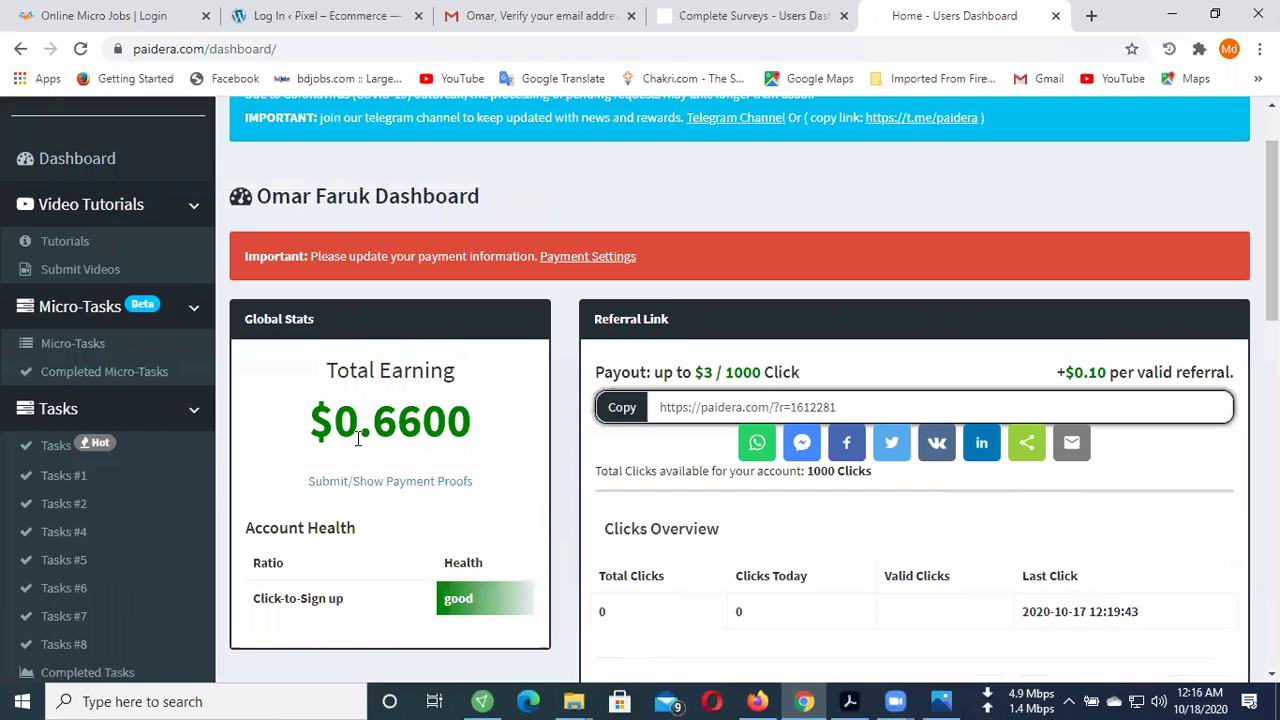
pyautogui.moveTo(374, 428); pyautogui.dragTo(426, 456)
# - Copy the account's referral link from the dashboard's Referral Link section
pyautogui.scroll(-2, 427, 461)
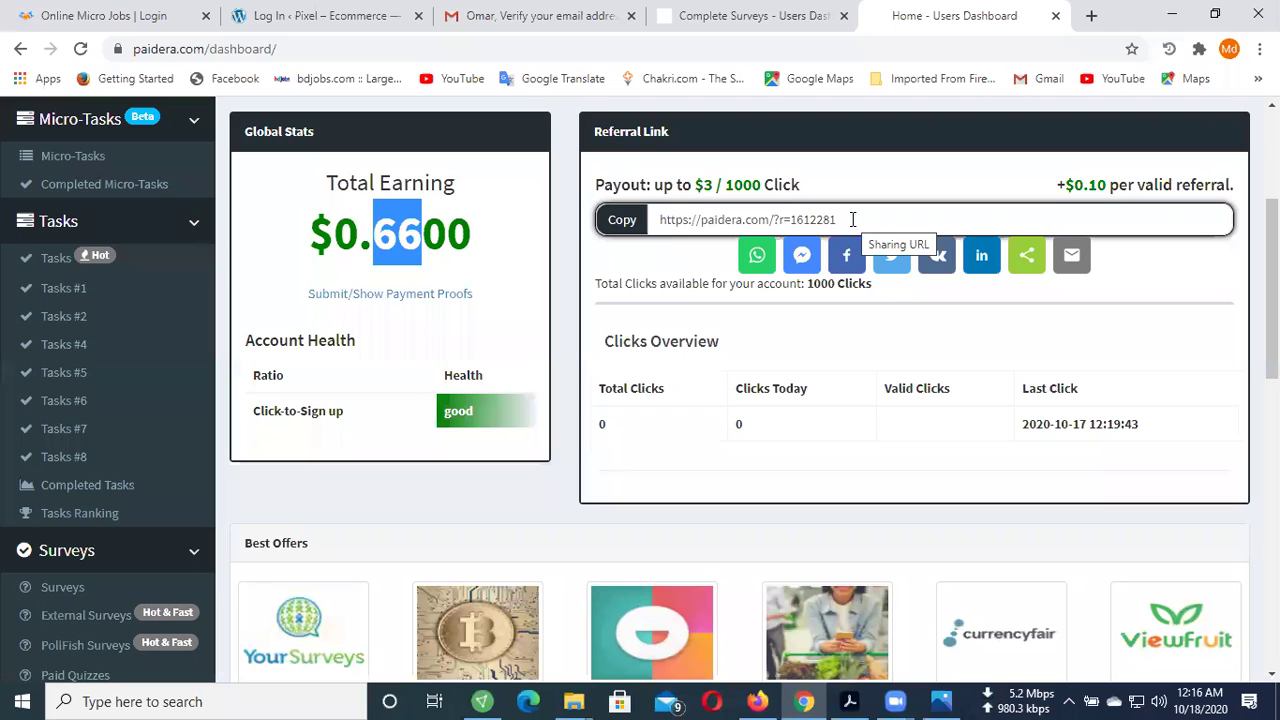
pyautogui.moveTo(852, 218); pyautogui.dragTo(650, 219)
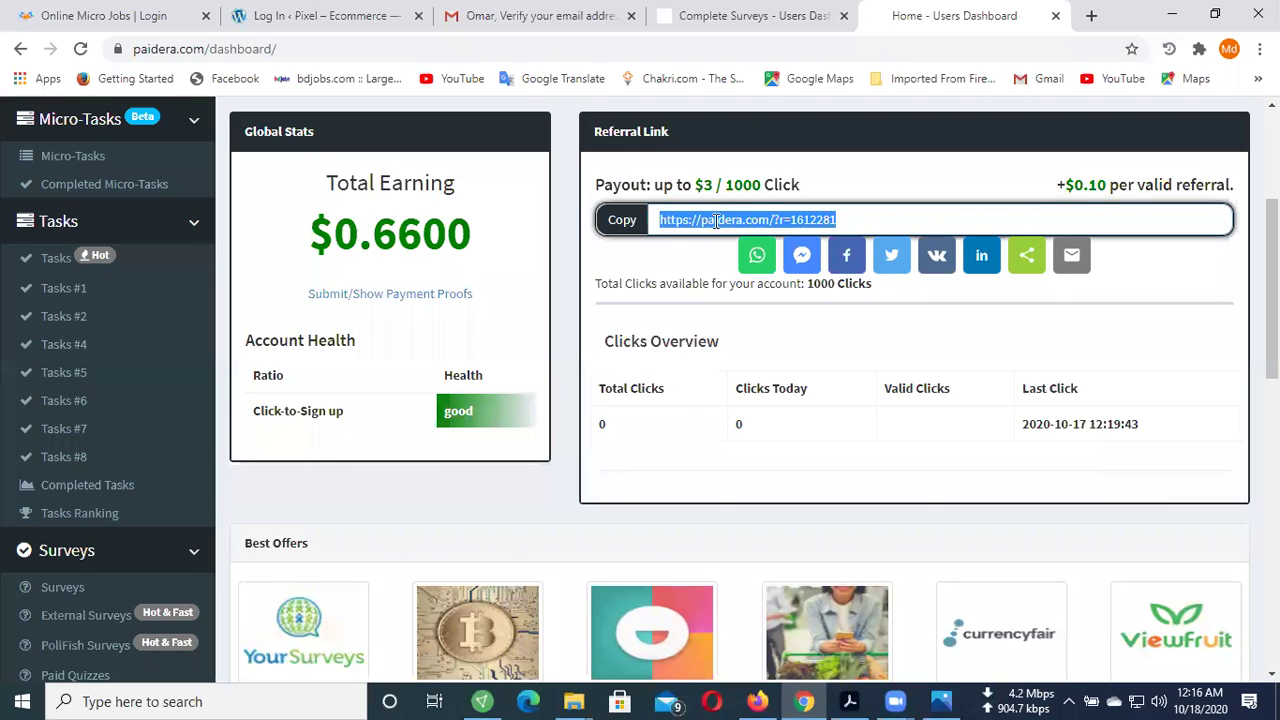
pyautogui.click(630, 221)
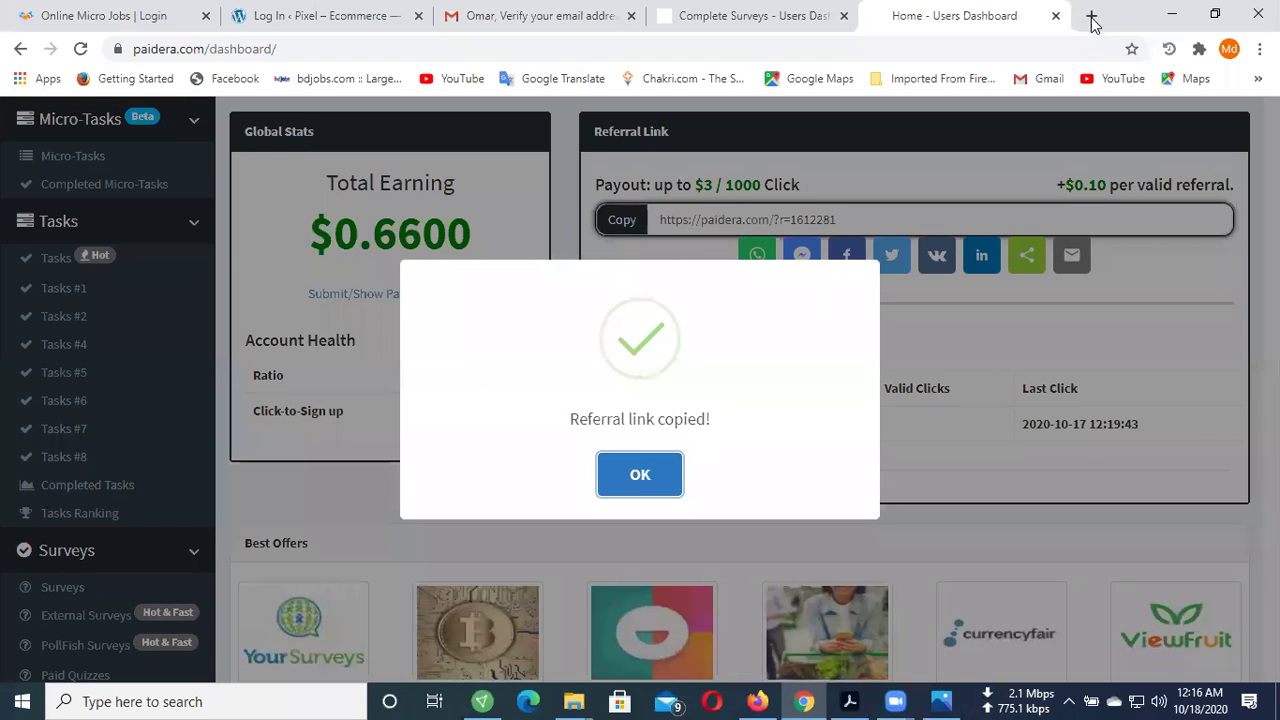
# - Load the copied referral link in a new tab to view its landing page, close that tab and dismiss the copy notice
pyautogui.hotkey('ctrl', 't')
pyautogui.rightClick(1032, 45)
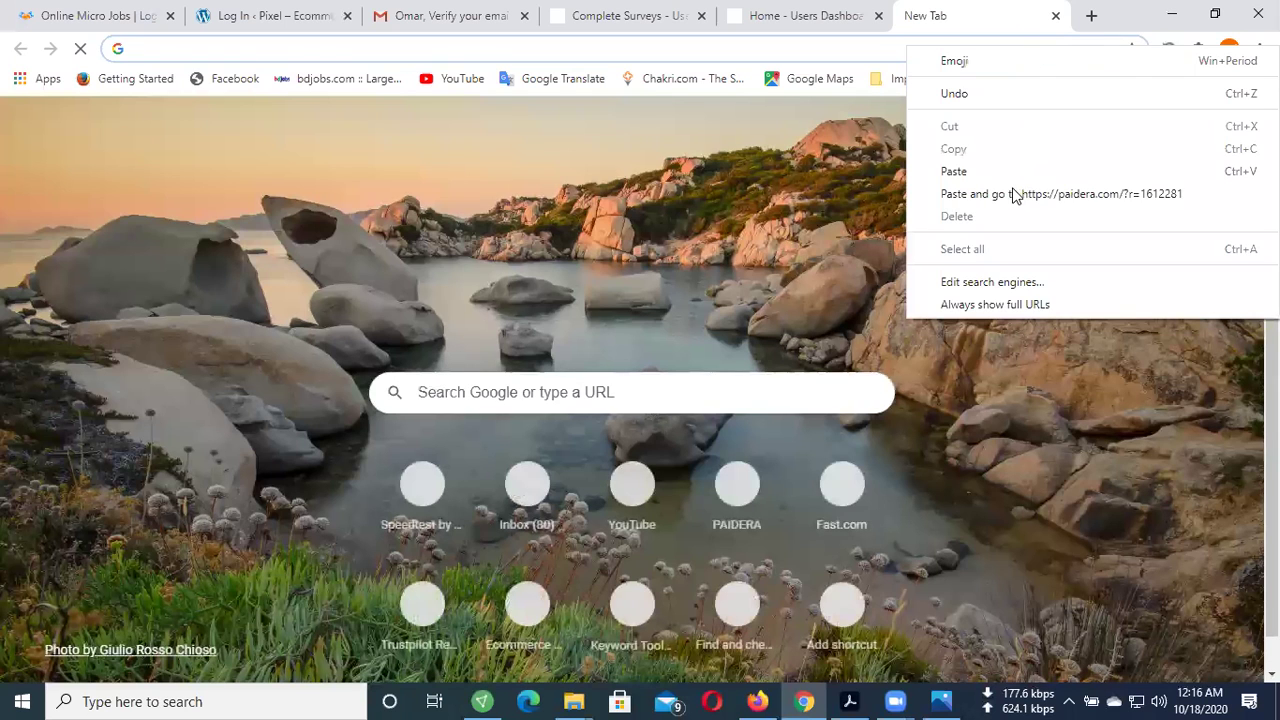
pyautogui.click(1014, 194)
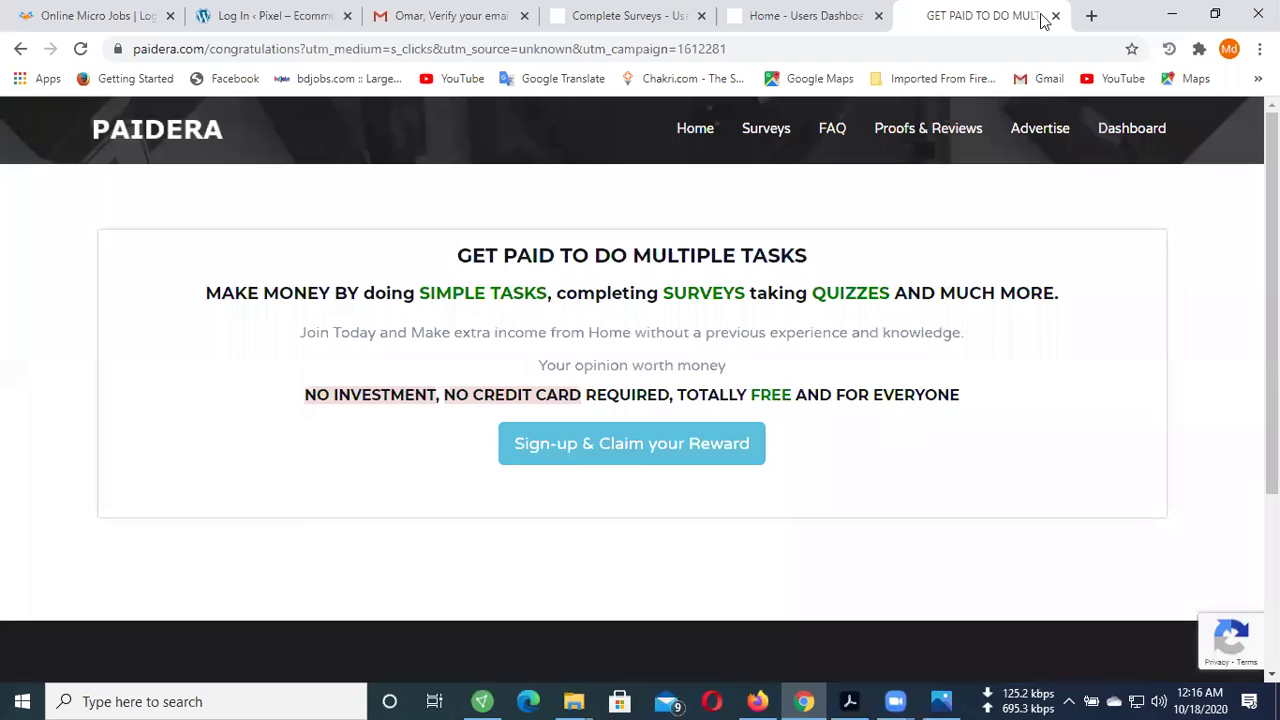
pyautogui.hotkey('ctrl', 'w')
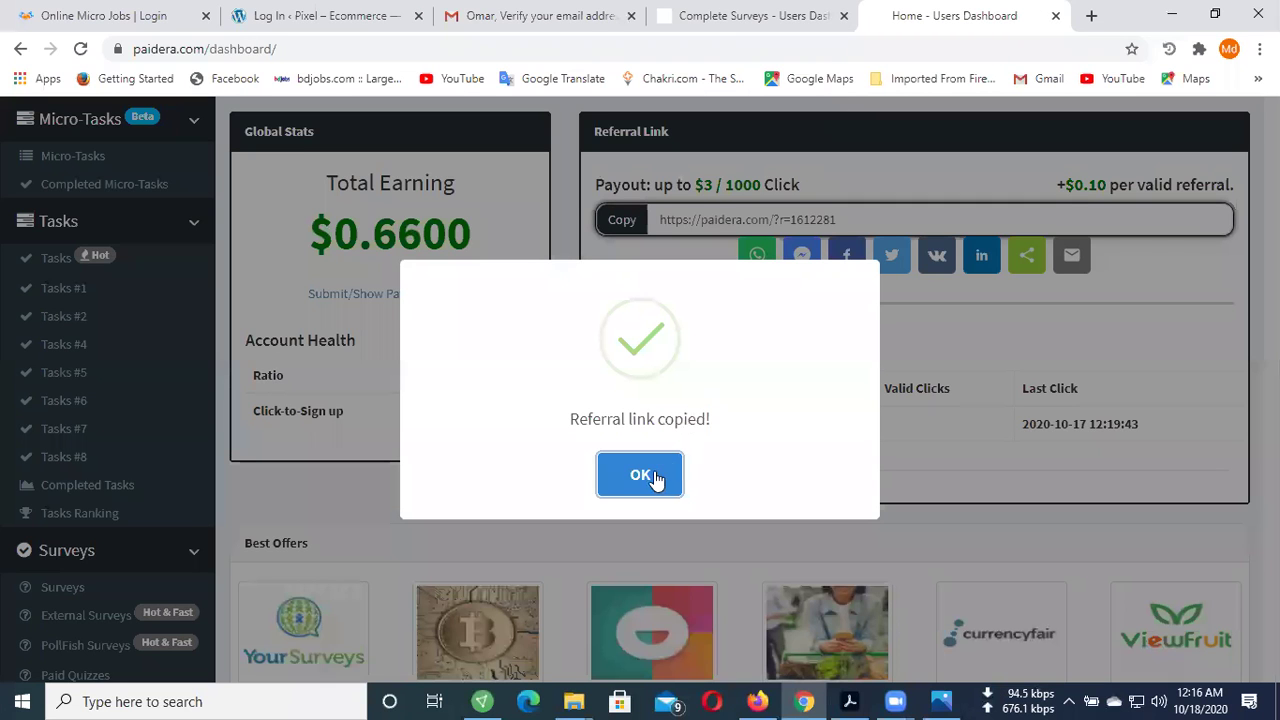
pyautogui.press('Return')
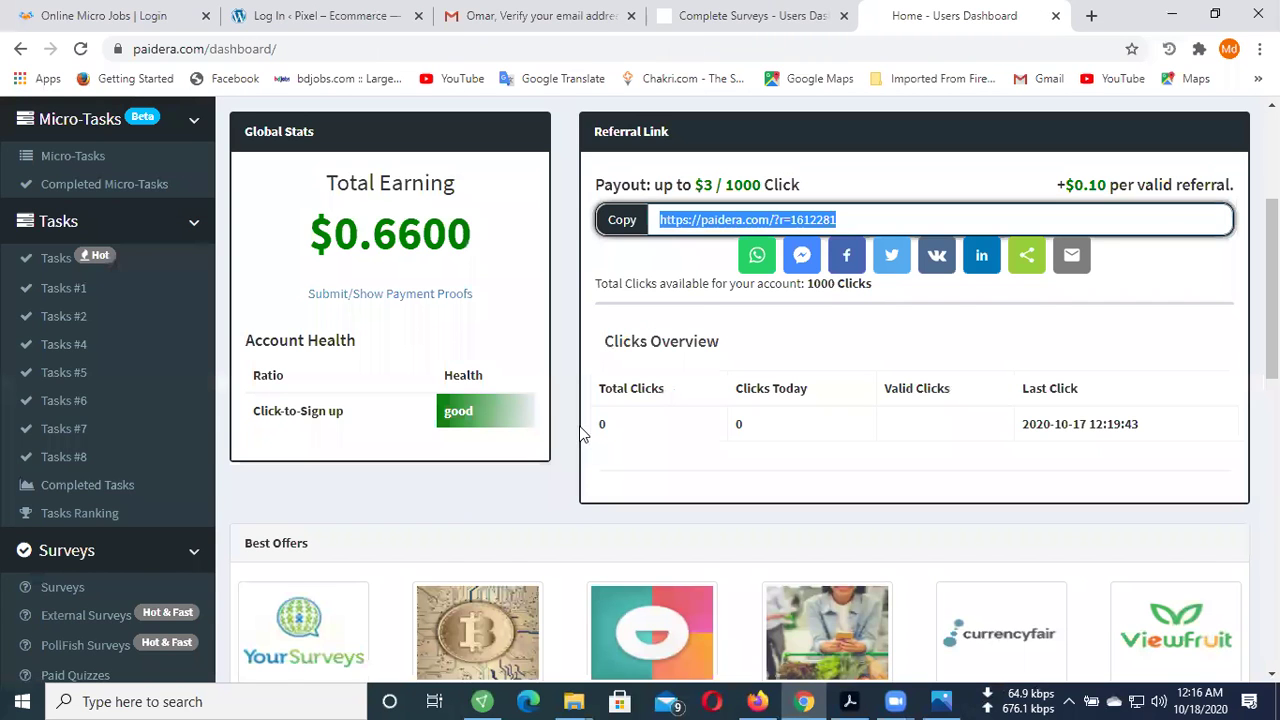
# - Open the Complete Surveys list from the START Making Money section of the dashboard
pyautogui.scroll(-4, 583, 436)
pyautogui.scroll(-4, 560, 463)
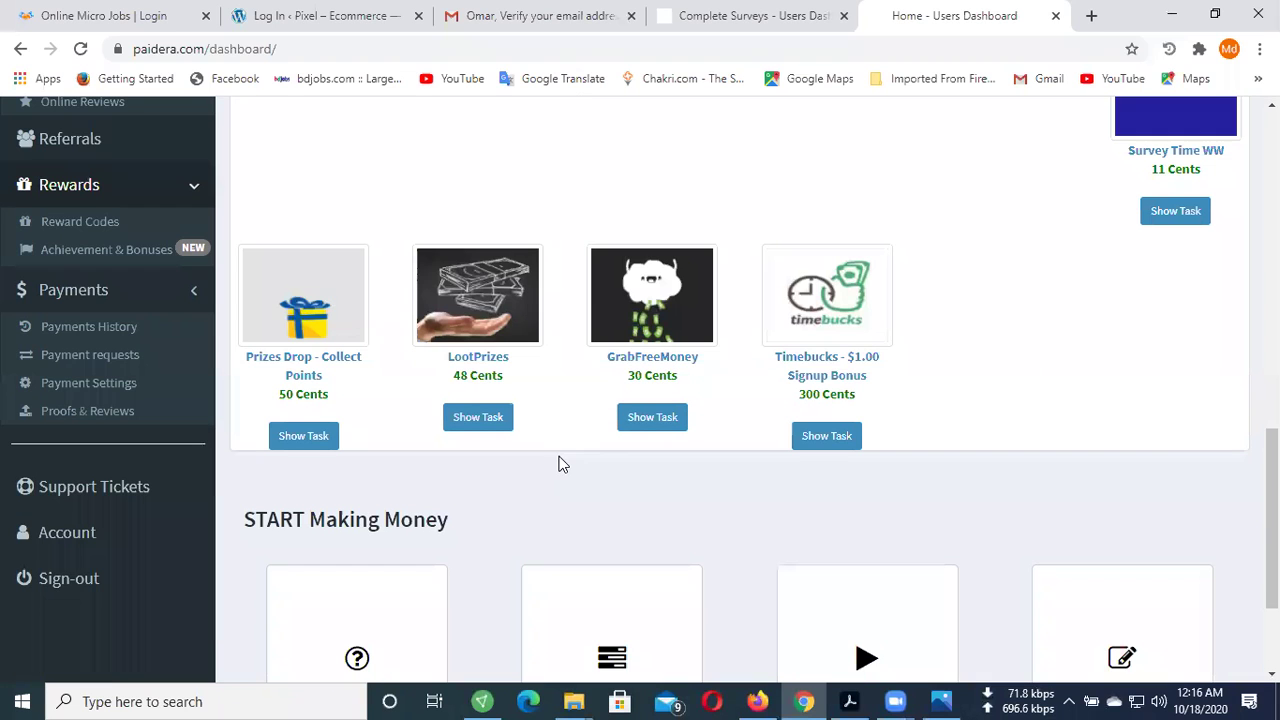
pyautogui.scroll(-3, 370, 489)
pyautogui.click(335, 428)
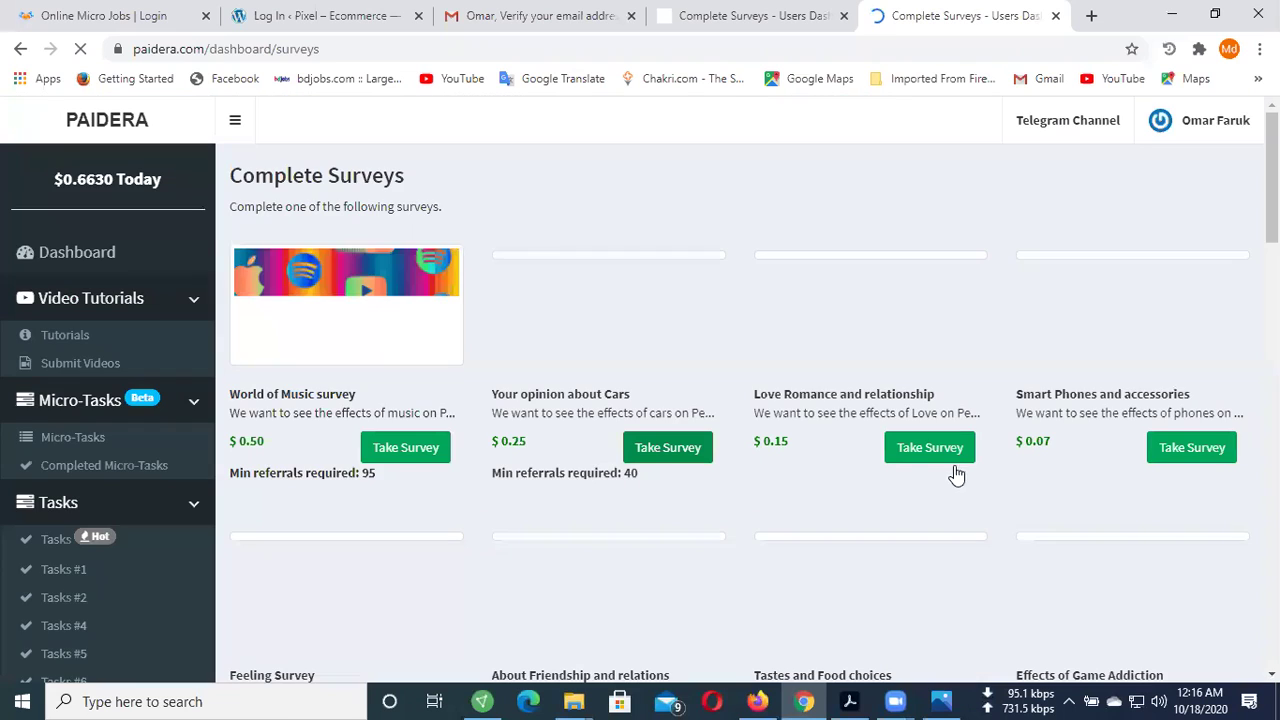
# - Check the referral requirement for the World of Music survey, close the notice and look through the other available surveys
pyautogui.scroll(-3, 597, 468)
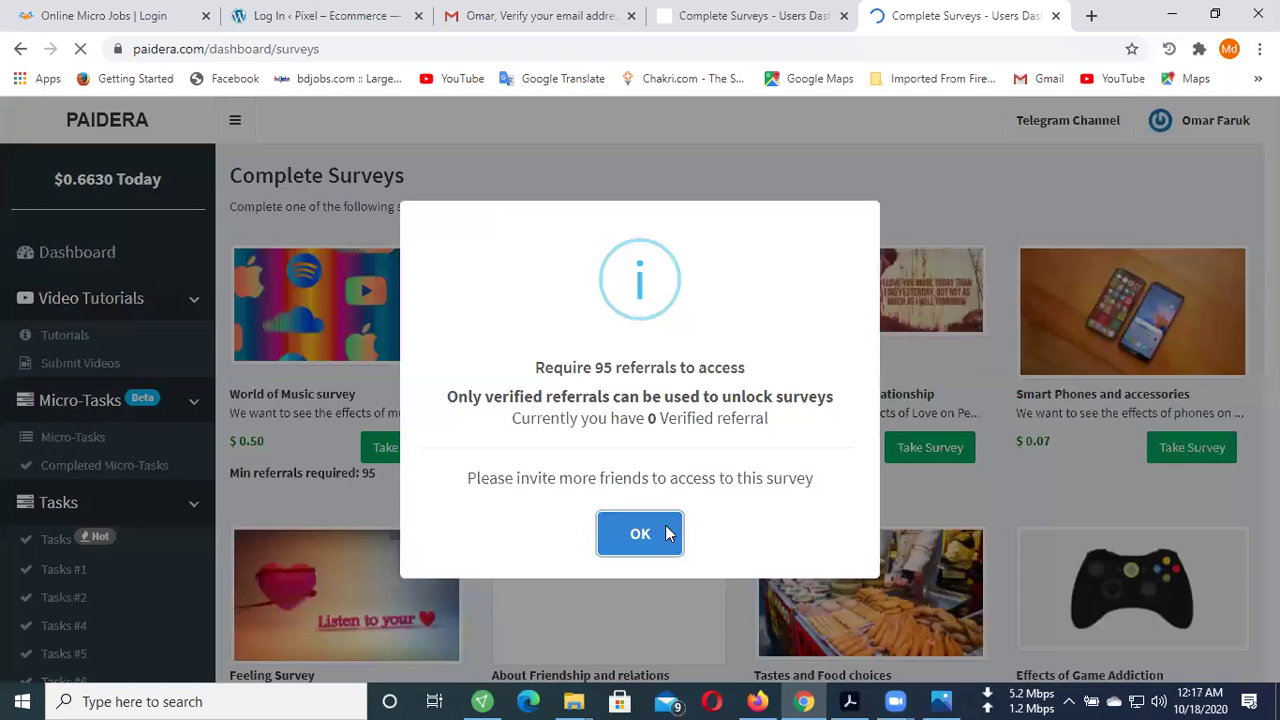
pyautogui.click(678, 525)
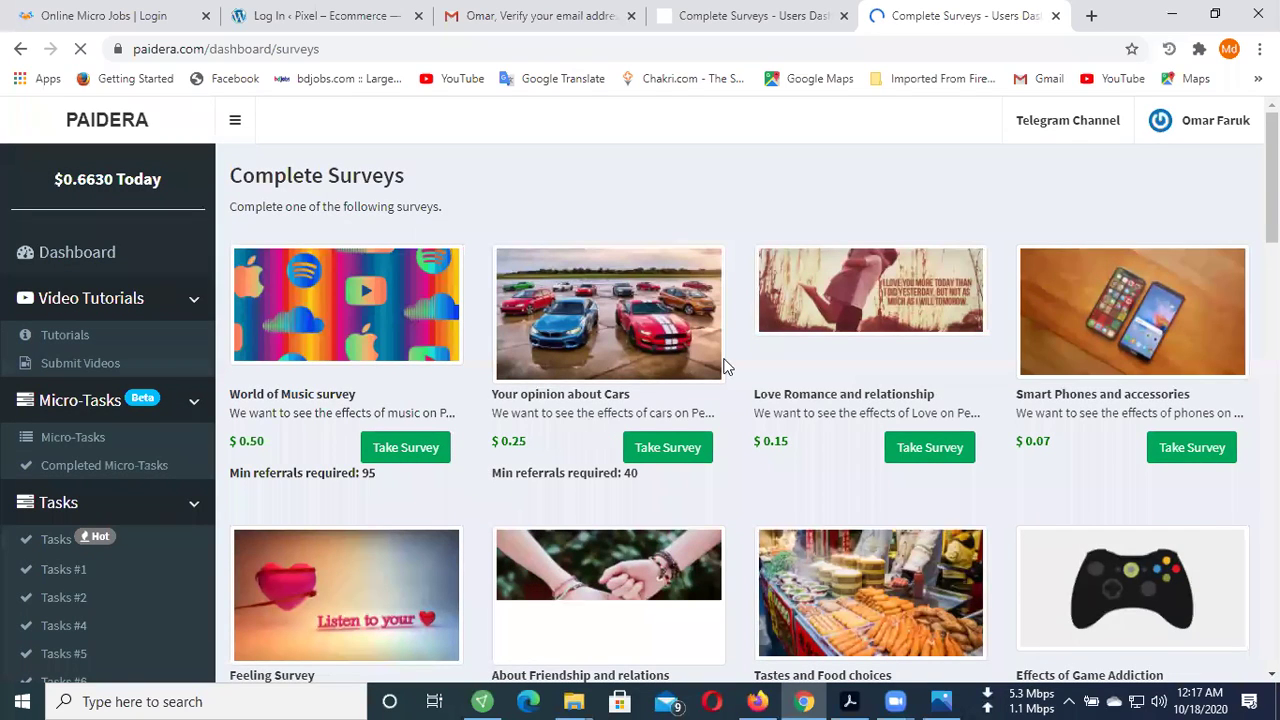
pyautogui.scroll(-3, 726, 367)
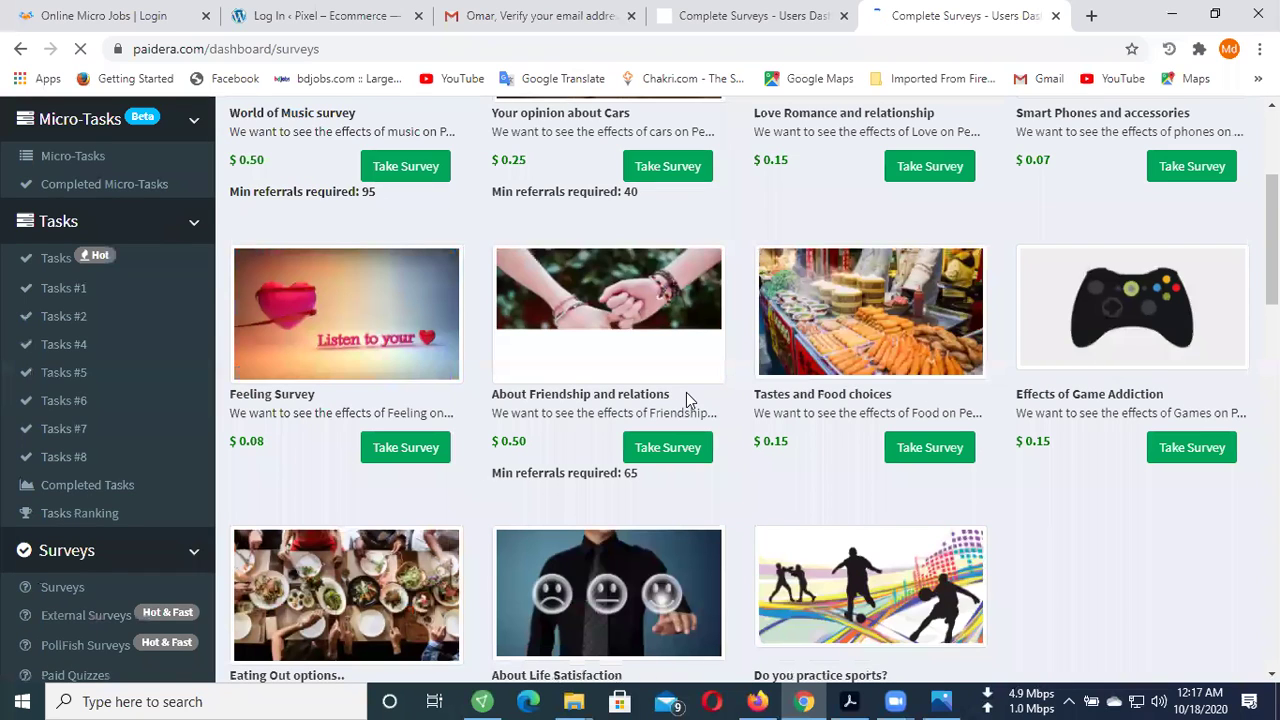
pyautogui.scroll(3, 686, 398)
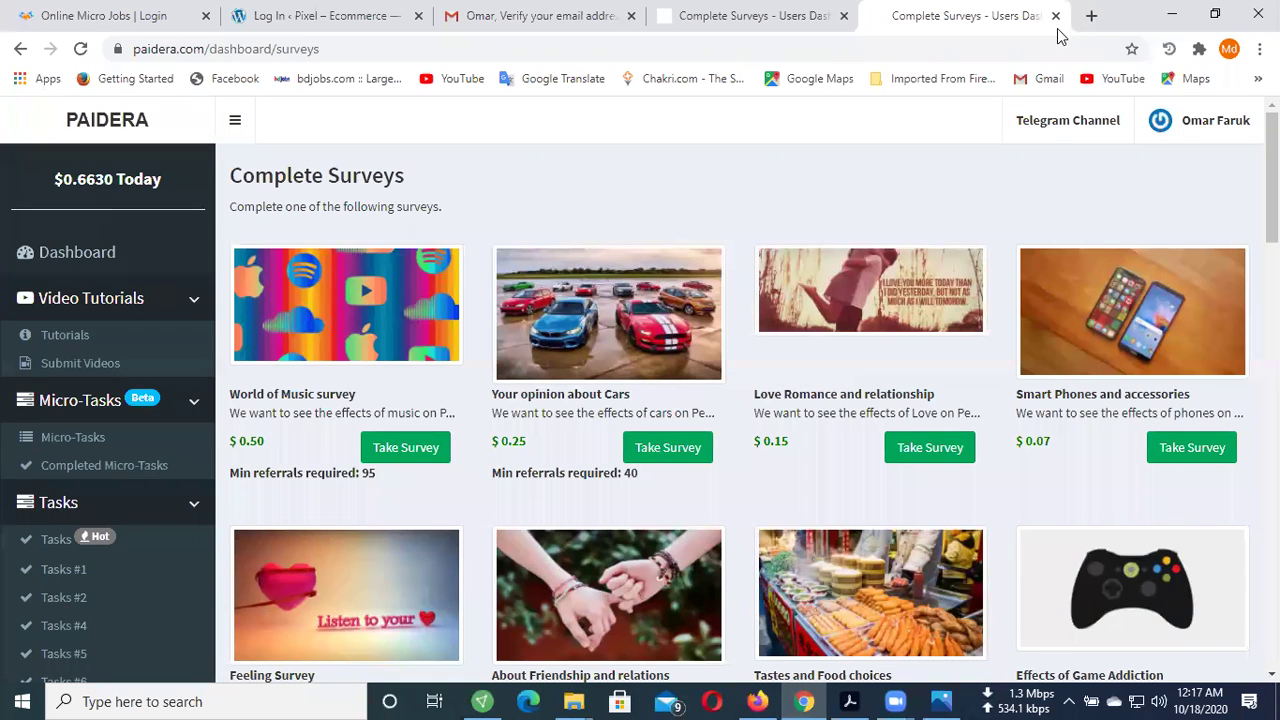
# - Search Google for "vpn" in a new tab and look through the results
pyautogui.hotkey('ctrl', 't')
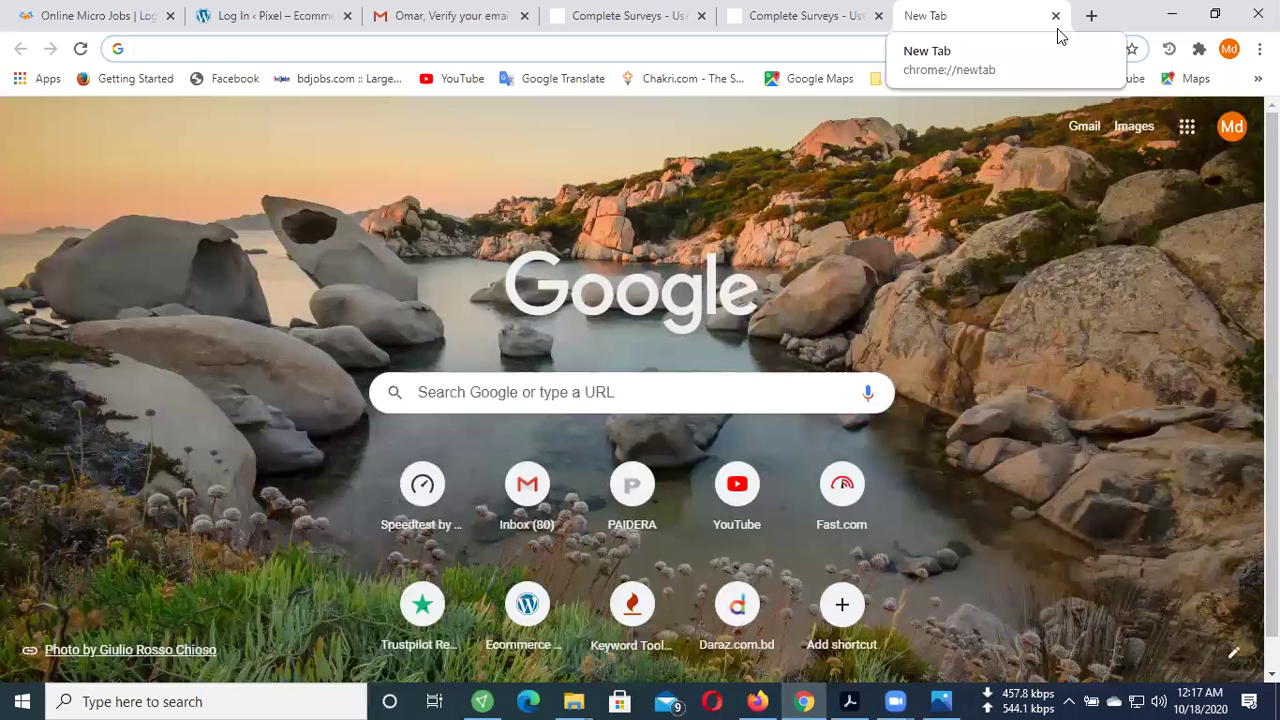
pyautogui.write('vpn')
pyautogui.press('Return')
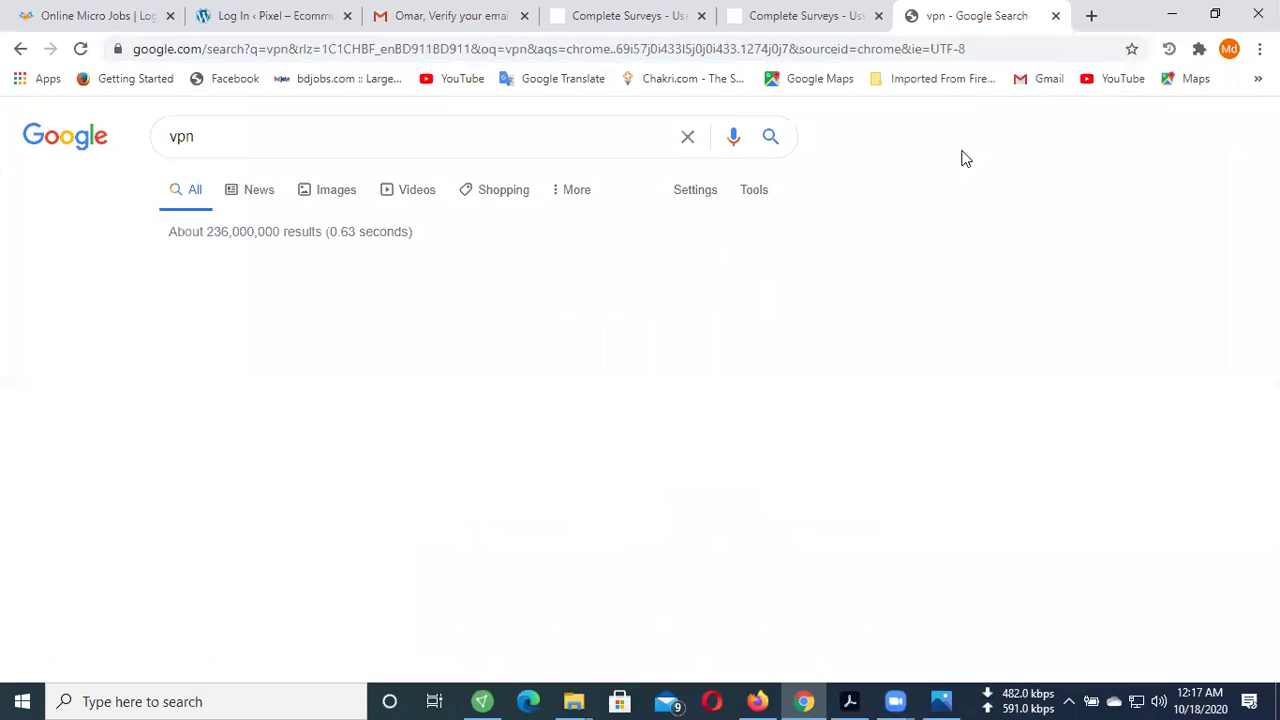
pyautogui.scroll(-3, 502, 276)
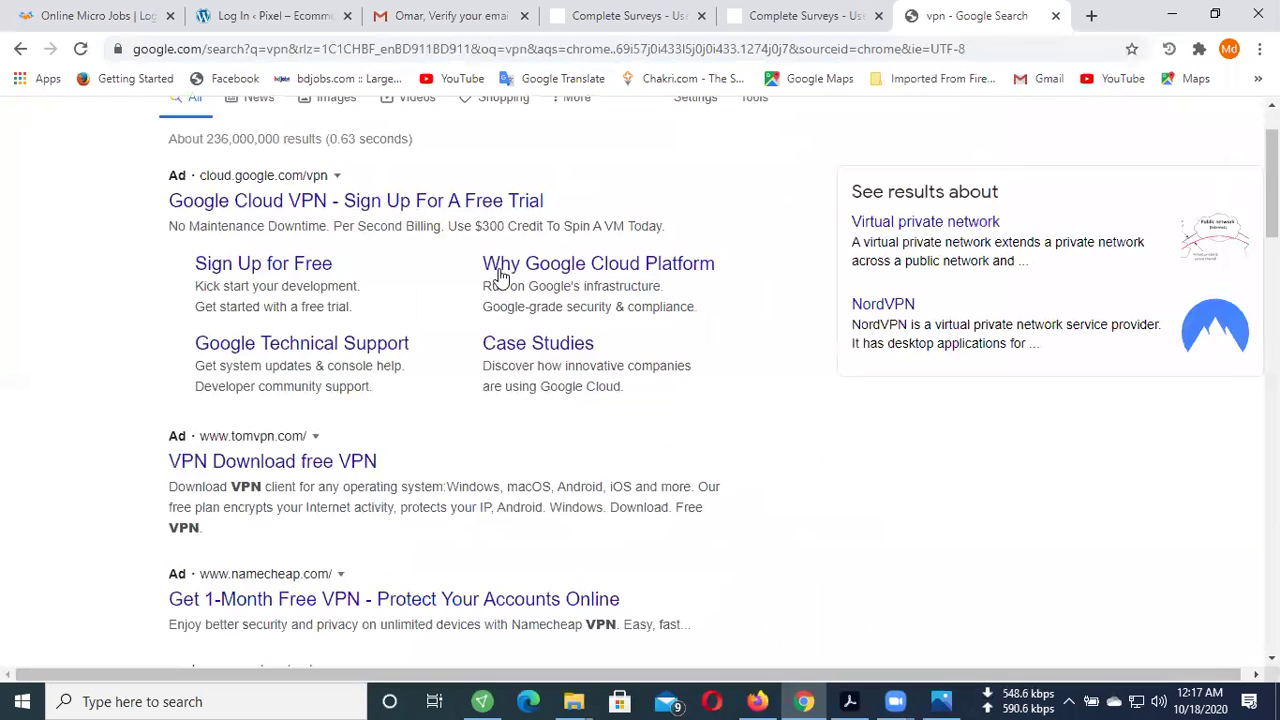
pyautogui.scroll(-3, 566, 355)
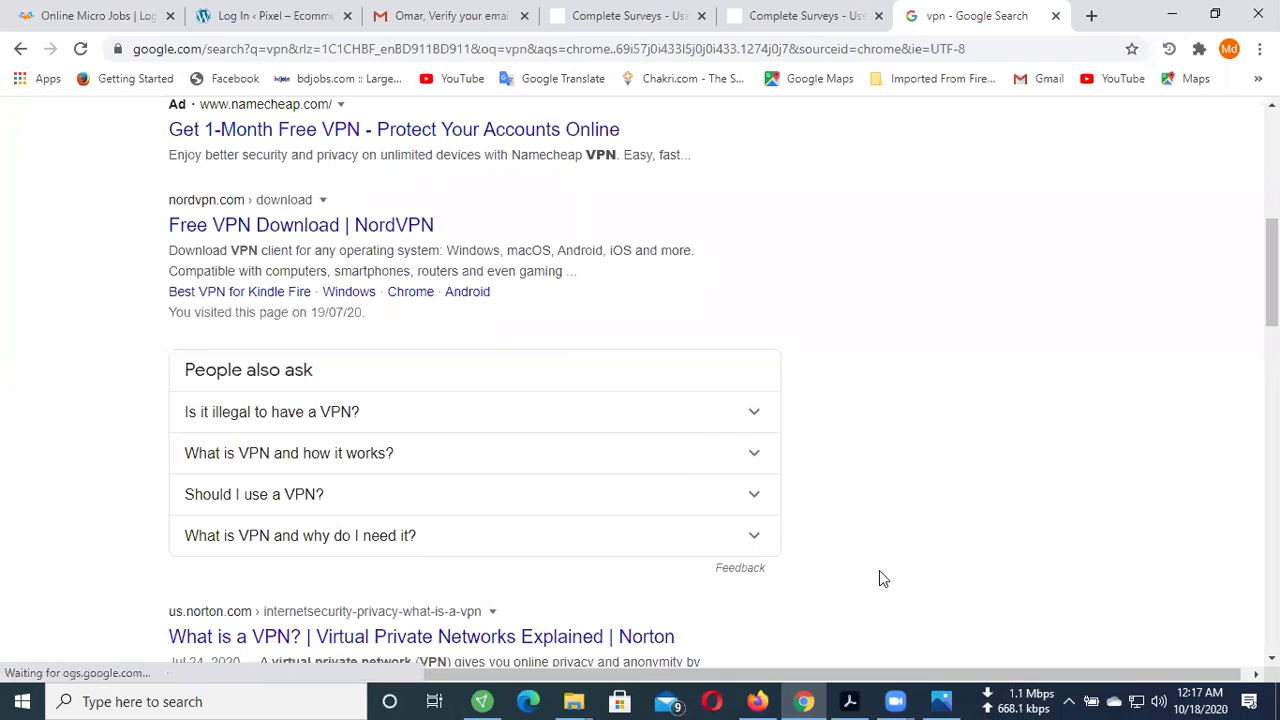
pyautogui.scroll(2, 930, 538)
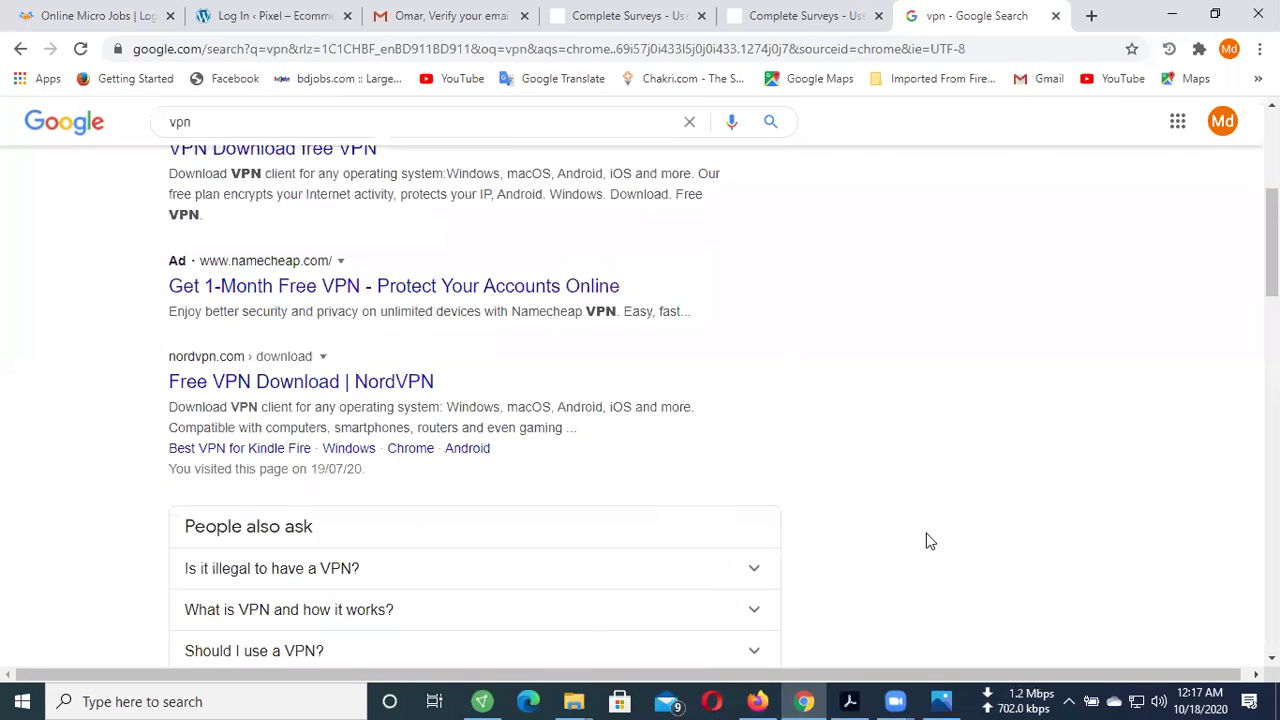
pyautogui.scroll(1, 930, 541)
pyautogui.scroll(3, 900, 551)
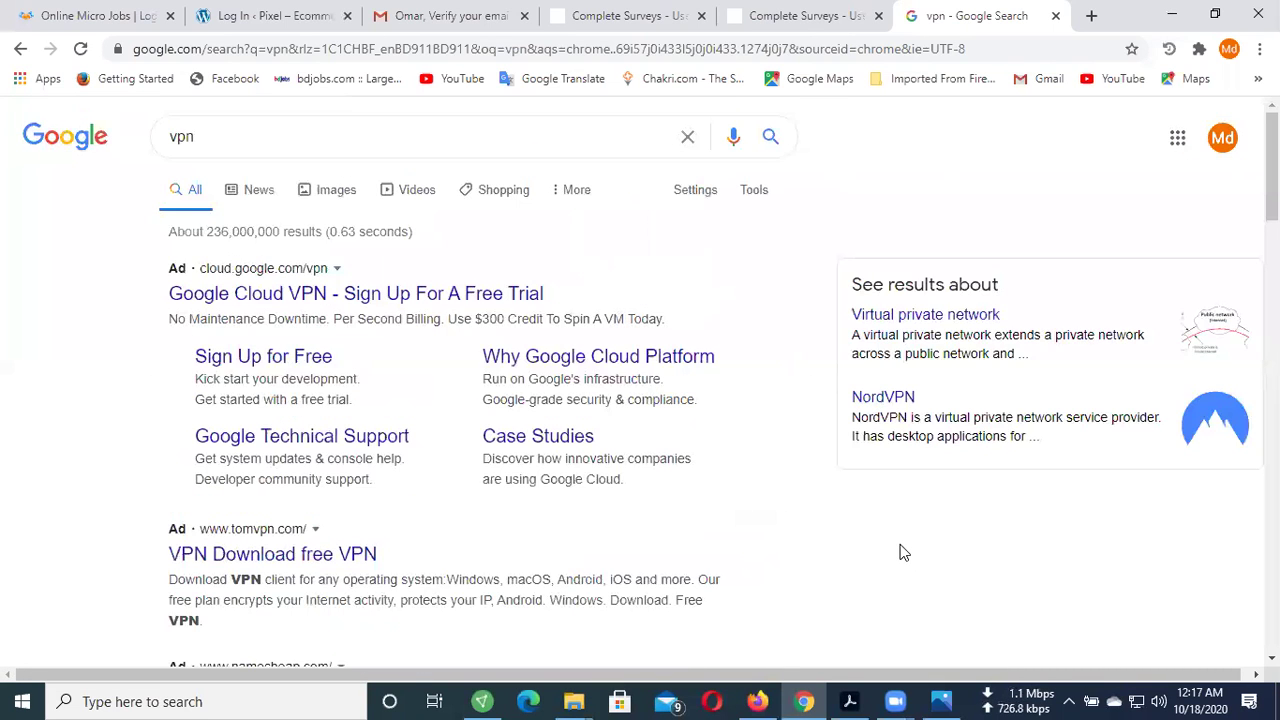
pyautogui.scroll(-3, 700, 610)
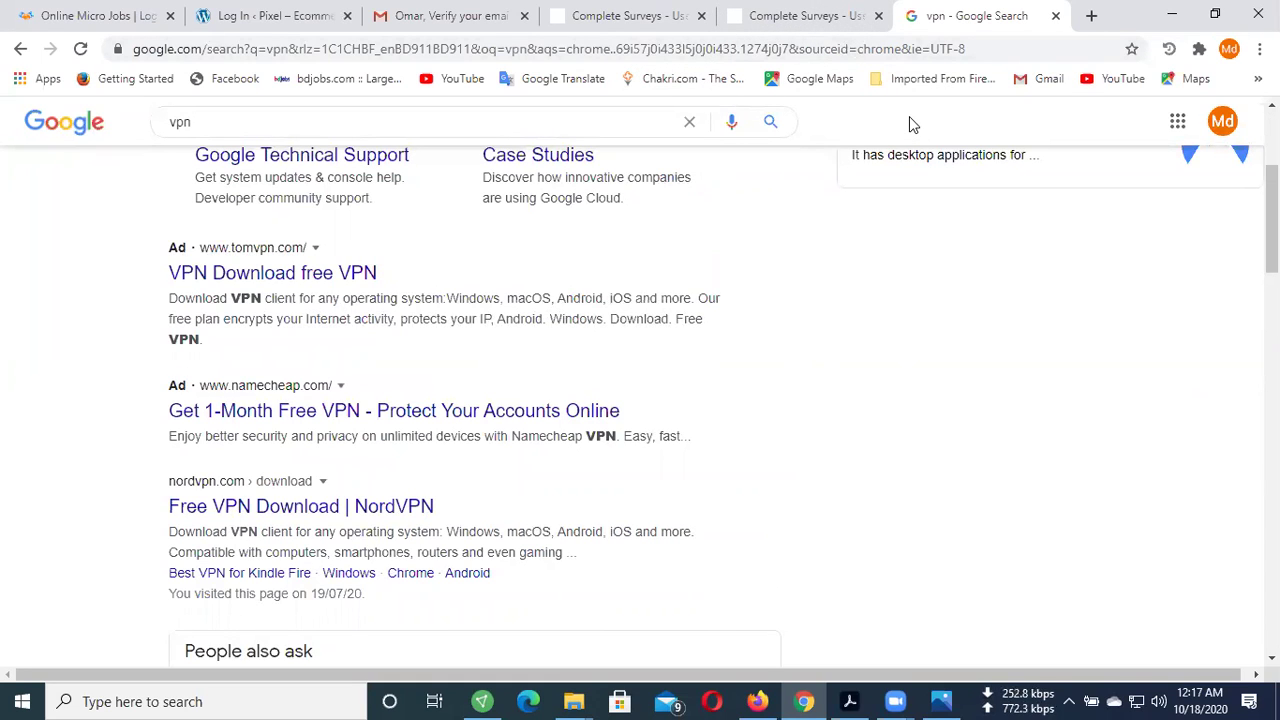
# - Open whoer.net in a new tab to check the current IP address and its location
pyautogui.click(1090, 17)
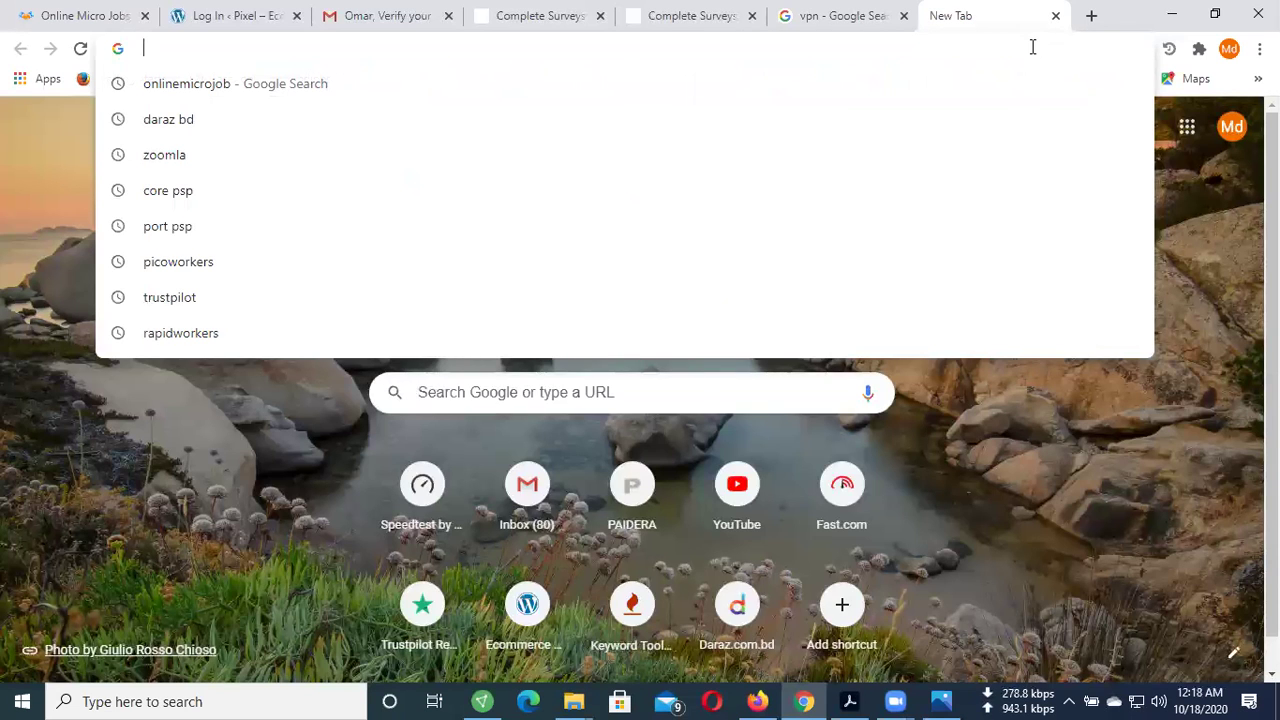
pyautogui.write('wh')
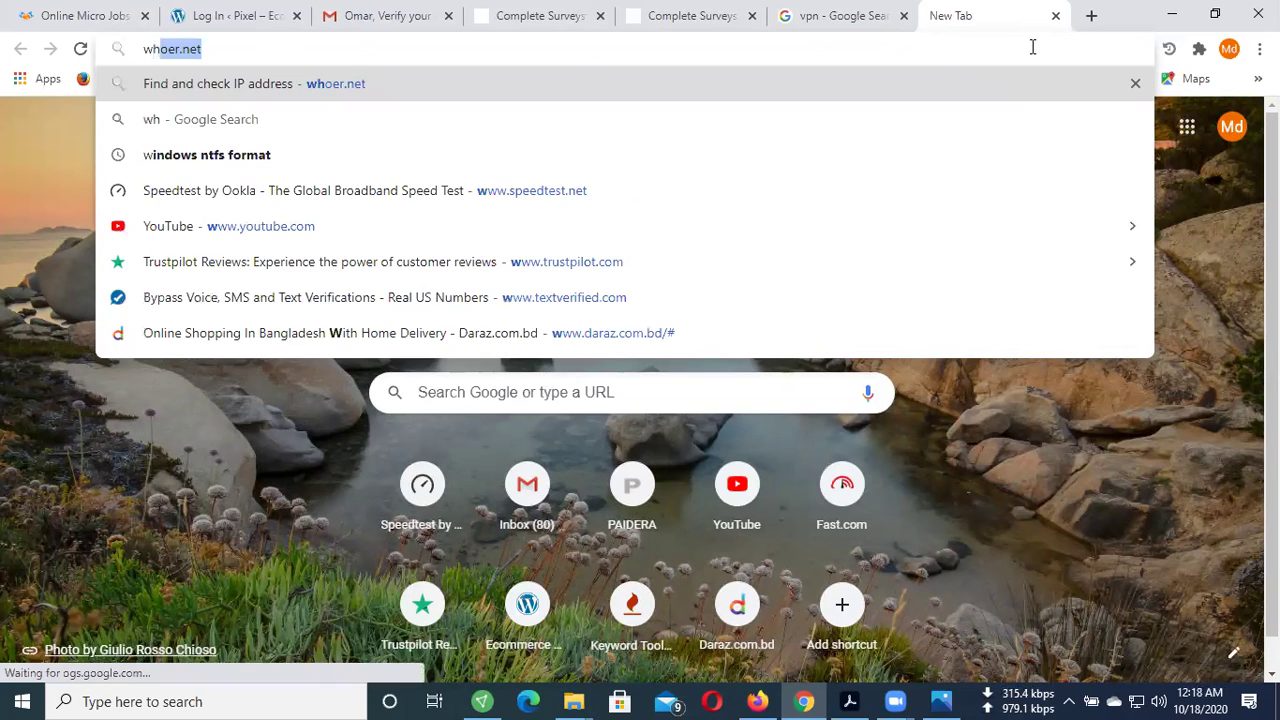
pyautogui.write('oer')
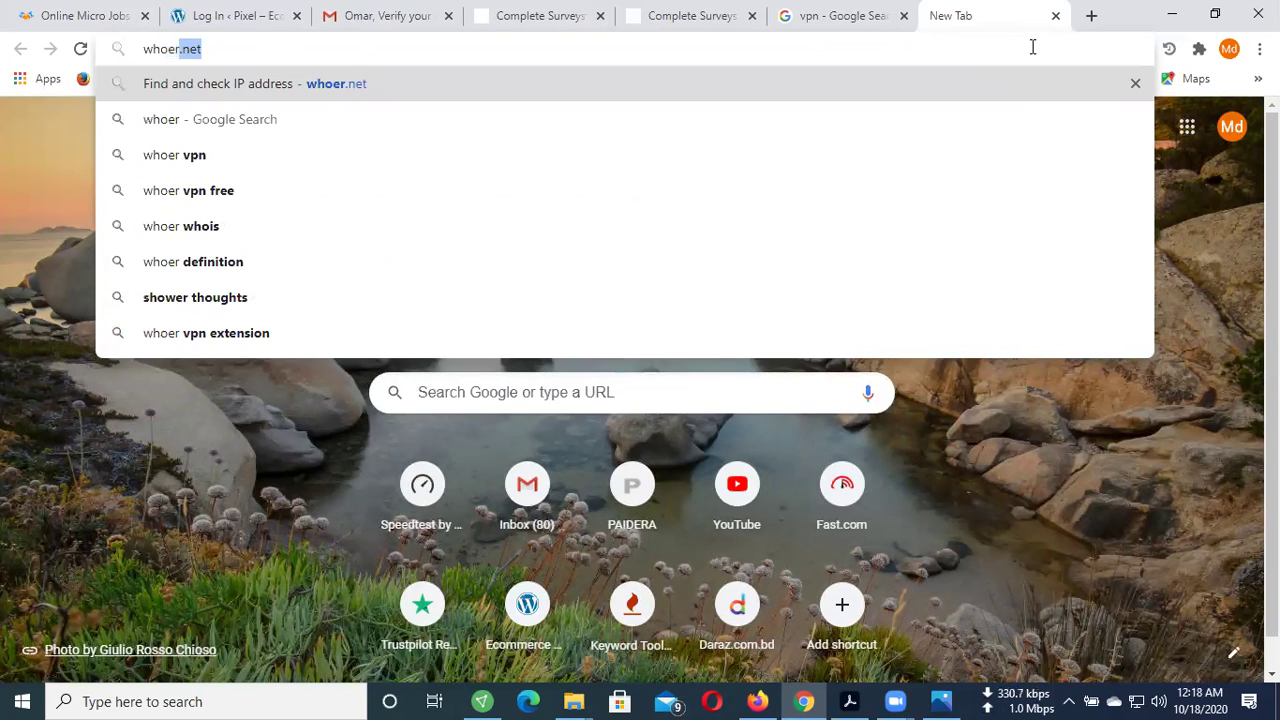
pyautogui.press('Return')
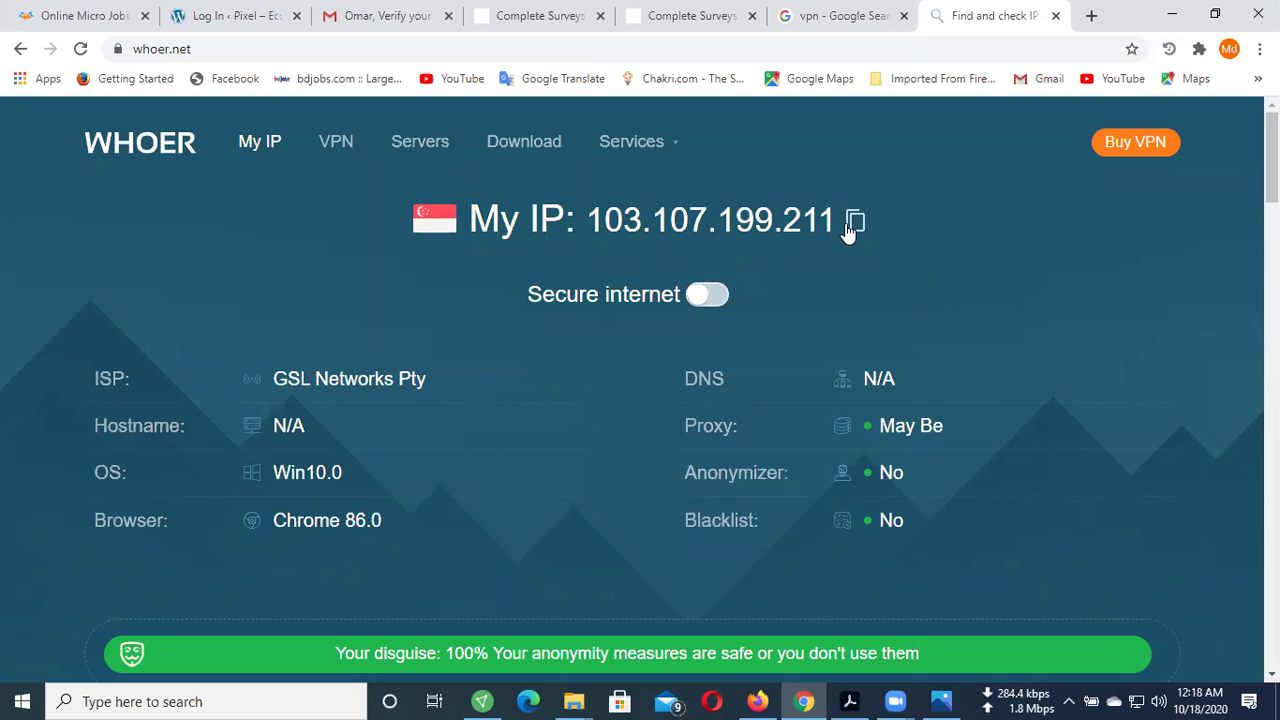
# - Search Google for "nord vpn" in another new tab
pyautogui.click(1094, 16)
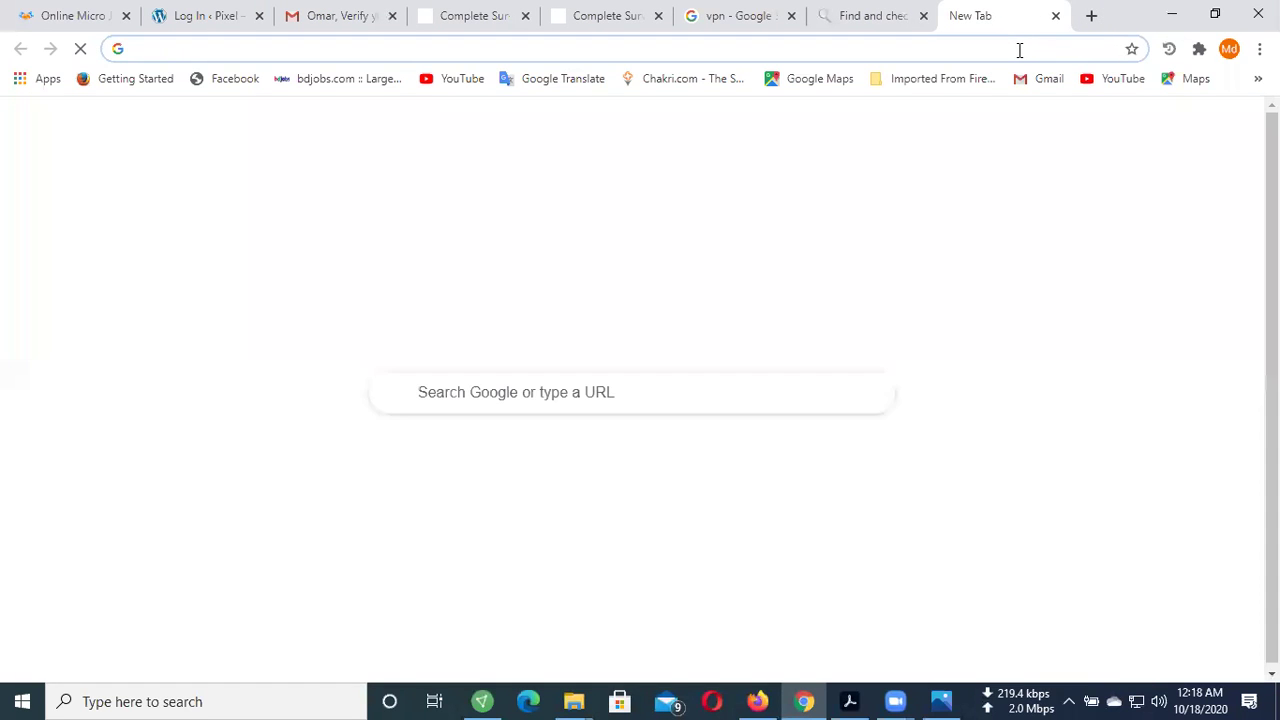
pyautogui.write('nord')
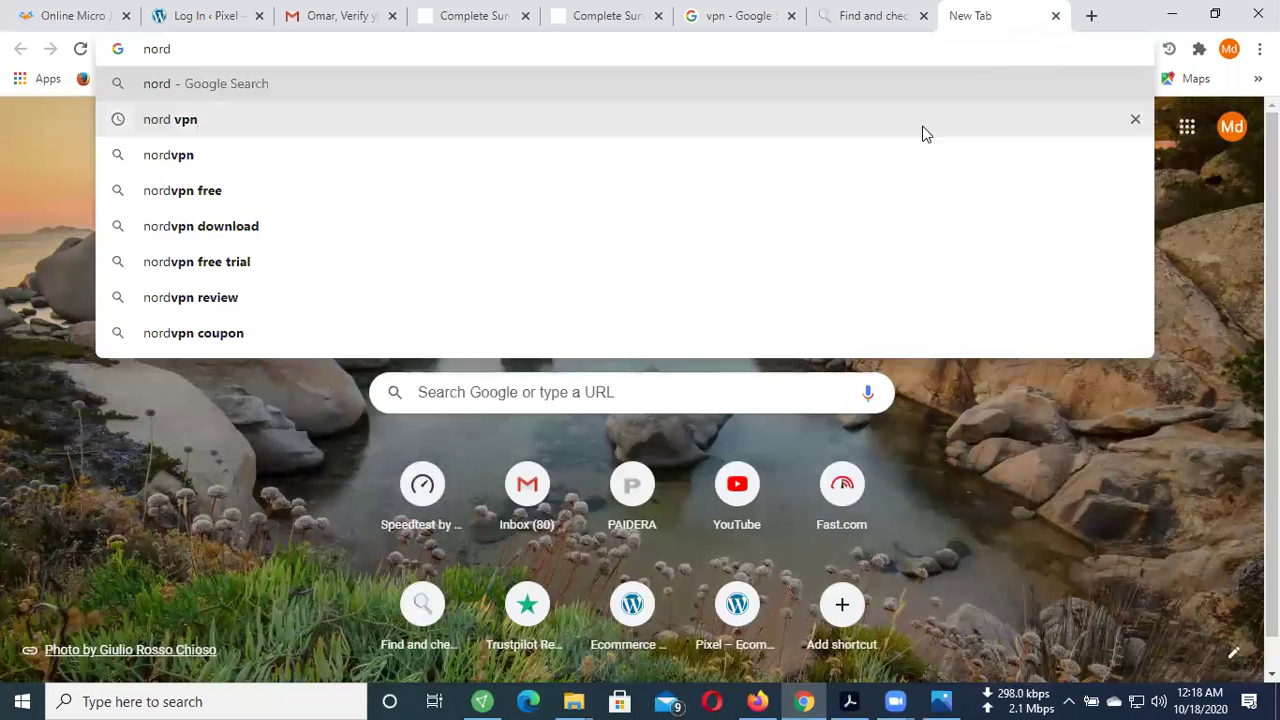
pyautogui.press('Down')
pyautogui.press('Down')
pyautogui.press('Up')
pyautogui.press('Return')
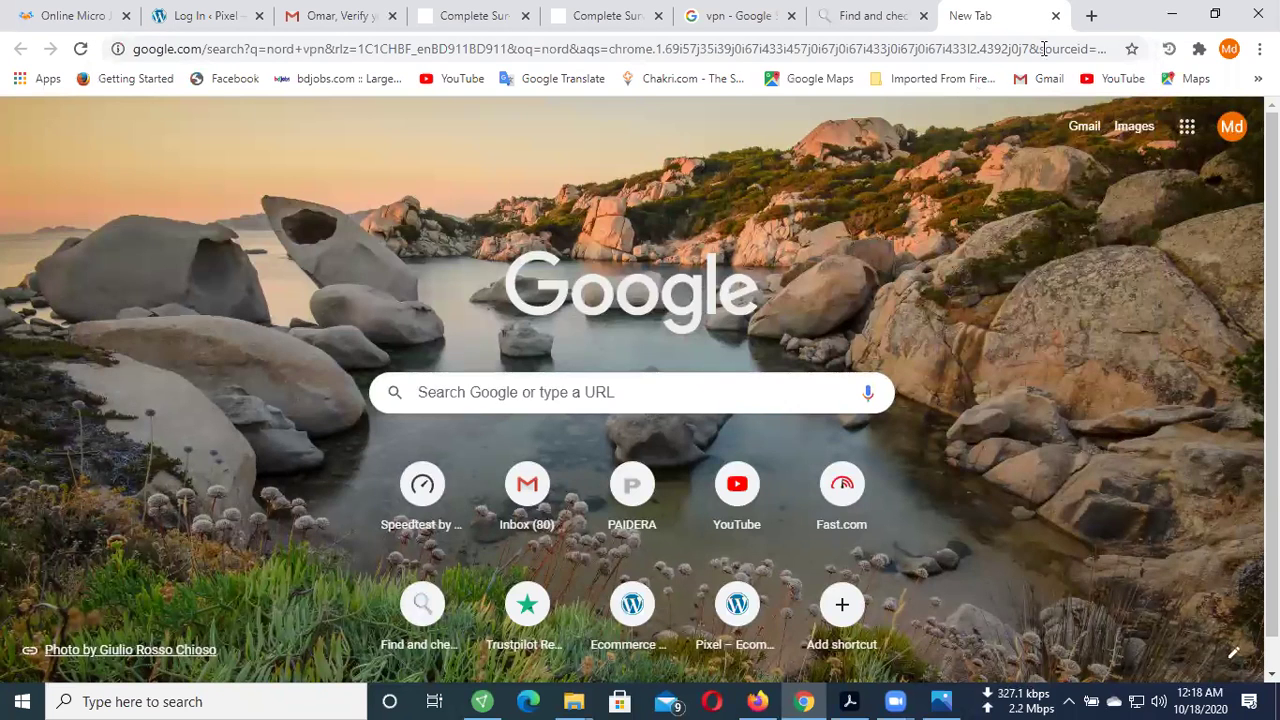
# - Open a new browser tab ready for another web search
pyautogui.click(1089, 16)
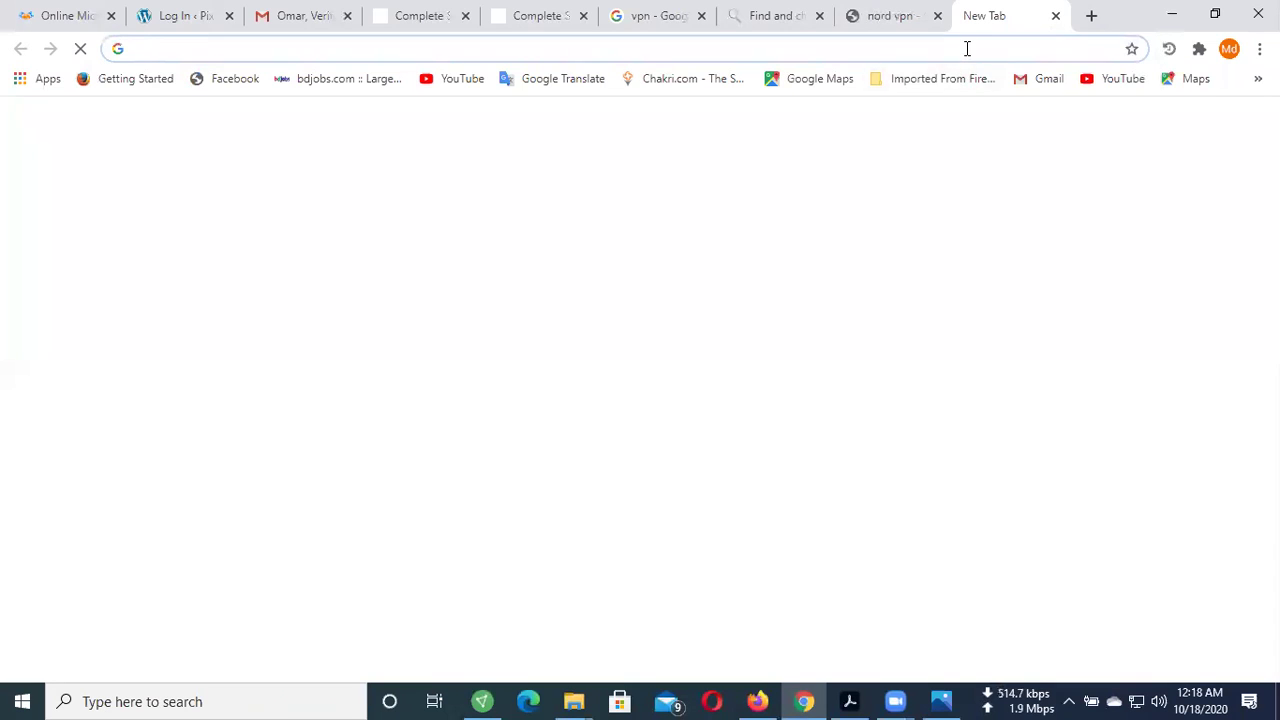
pyautogui.click(966, 48)
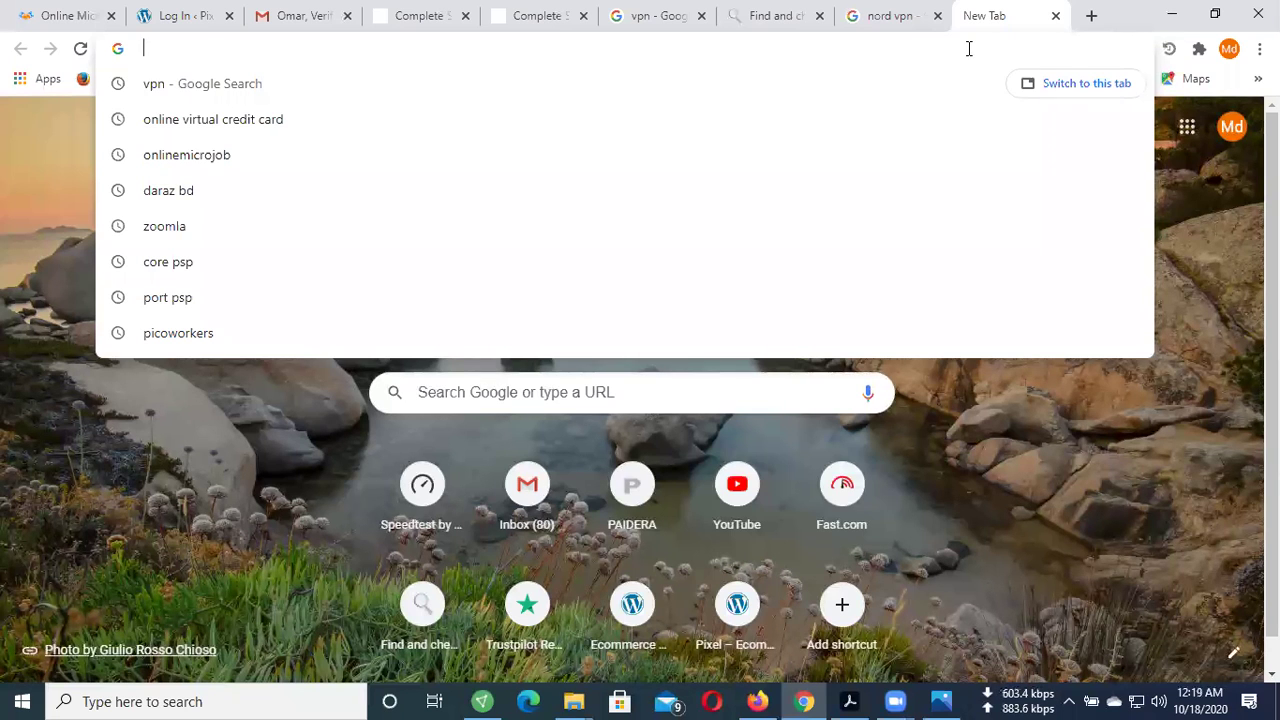
pyautogui.write('paidera.com')
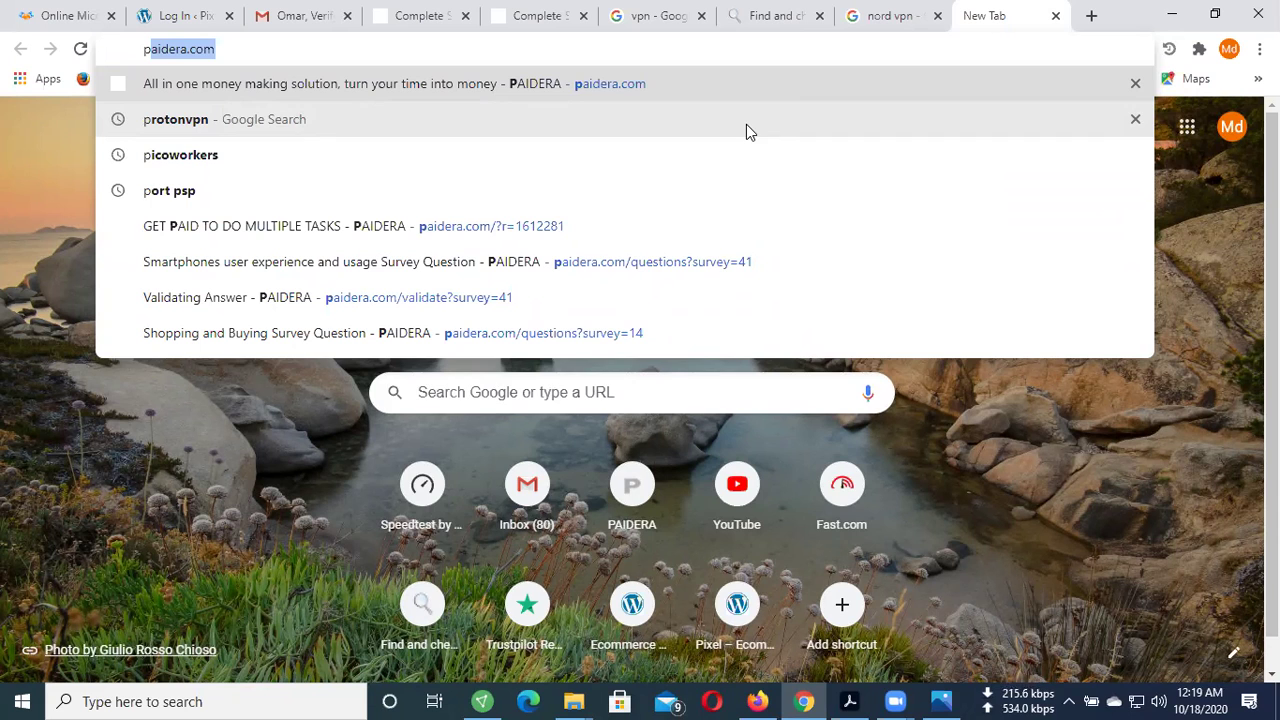
pyautogui.click(889, 20)
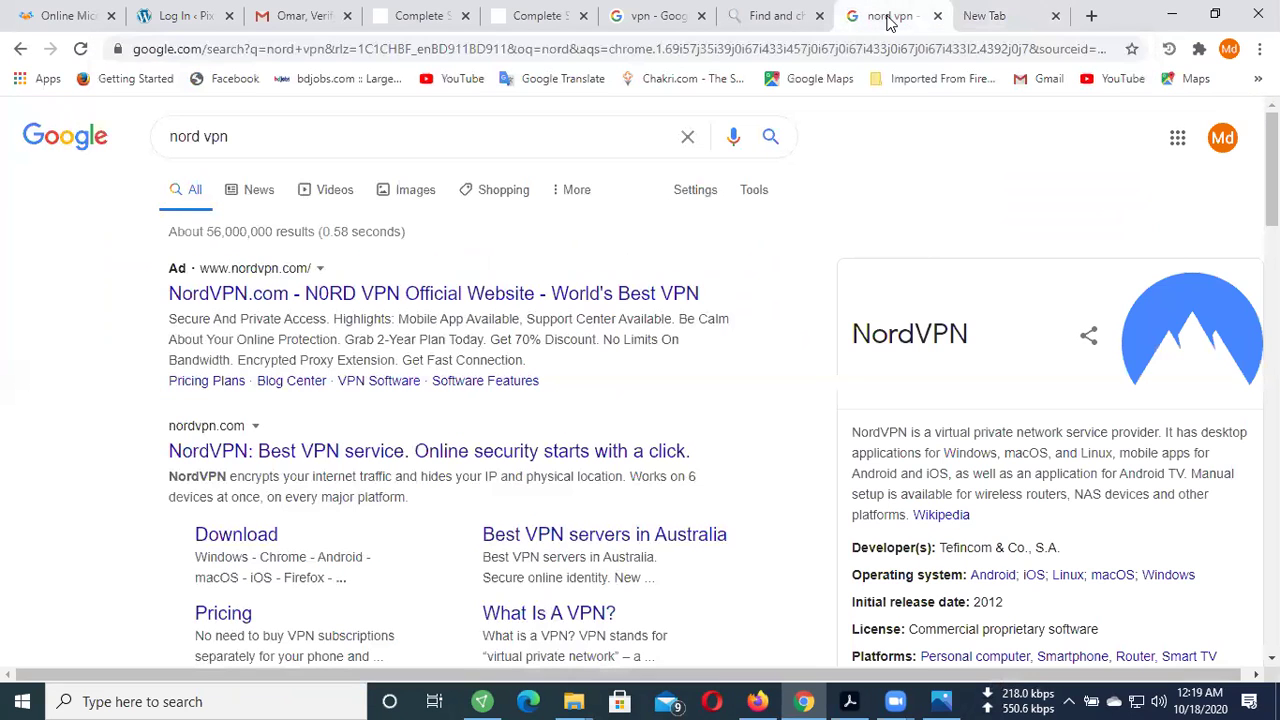
pyautogui.click(990, 20)
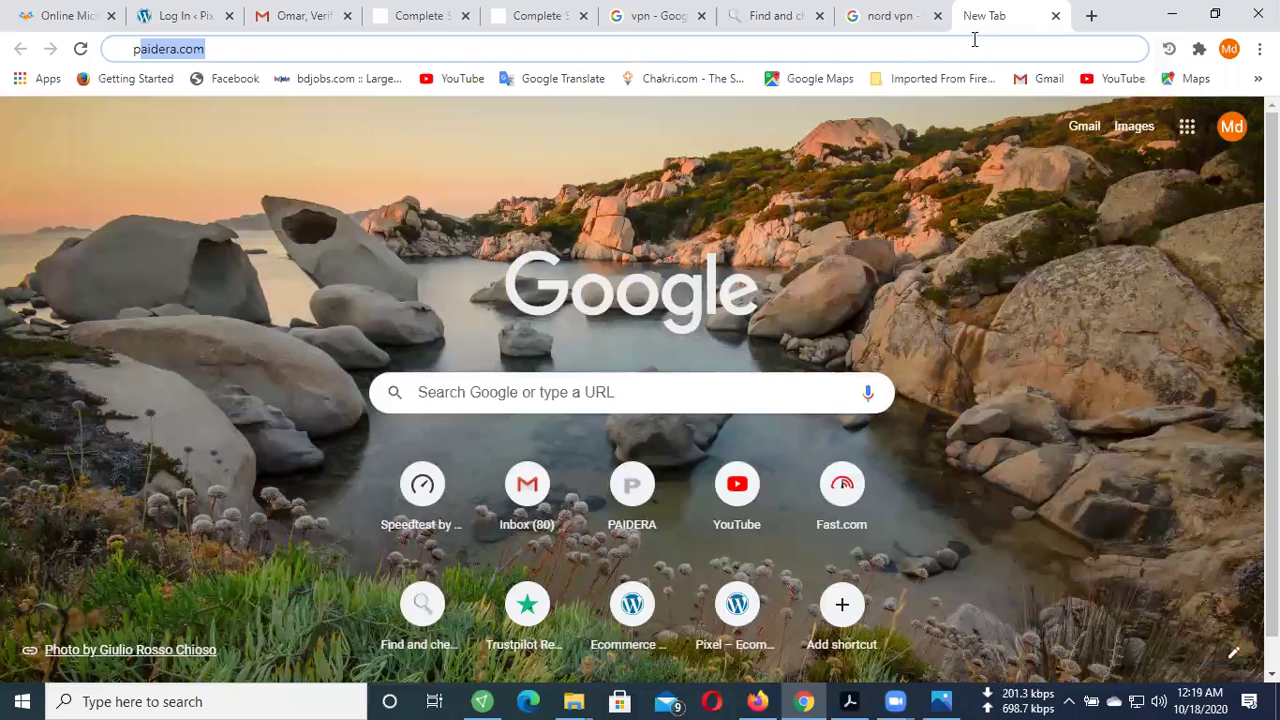
pyautogui.write('p')
pyautogui.press('Right')
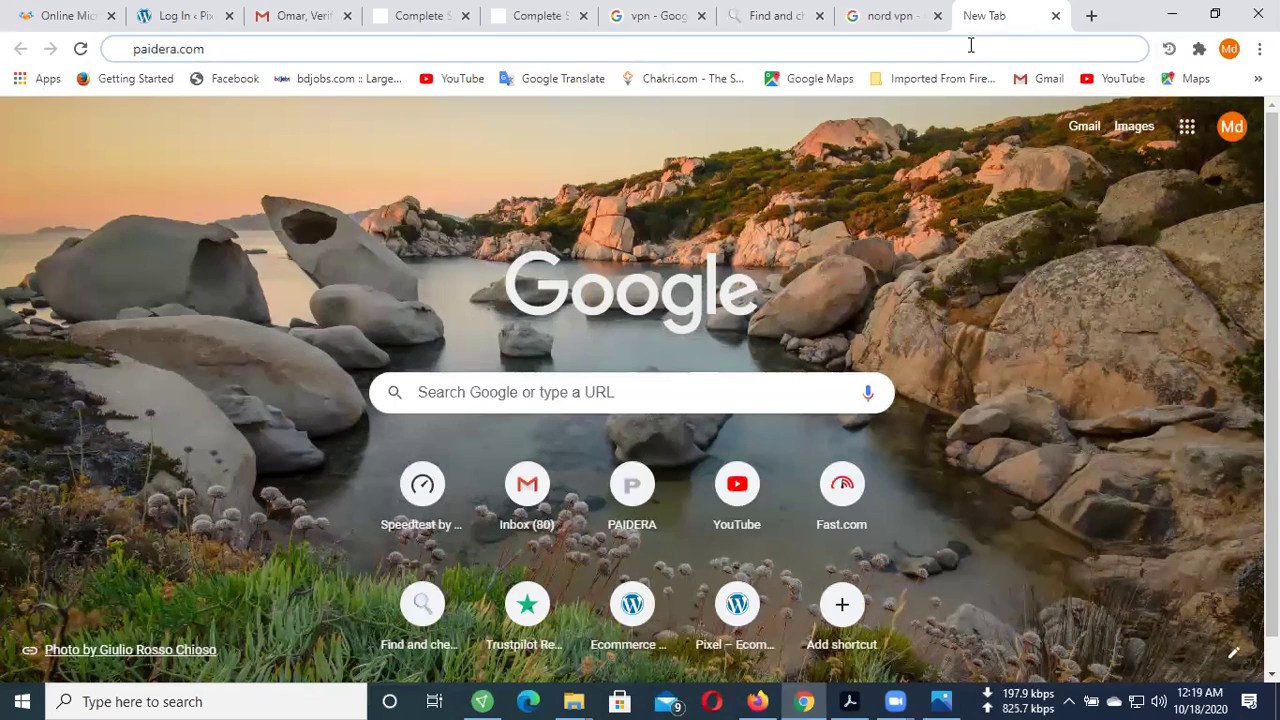
pyautogui.press('BackSpace')
pyautogui.press('BackSpace')
pyautogui.press('BackSpace')
pyautogui.press('BackSpace')
pyautogui.press('BackSpace')
pyautogui.press('BackSpace')
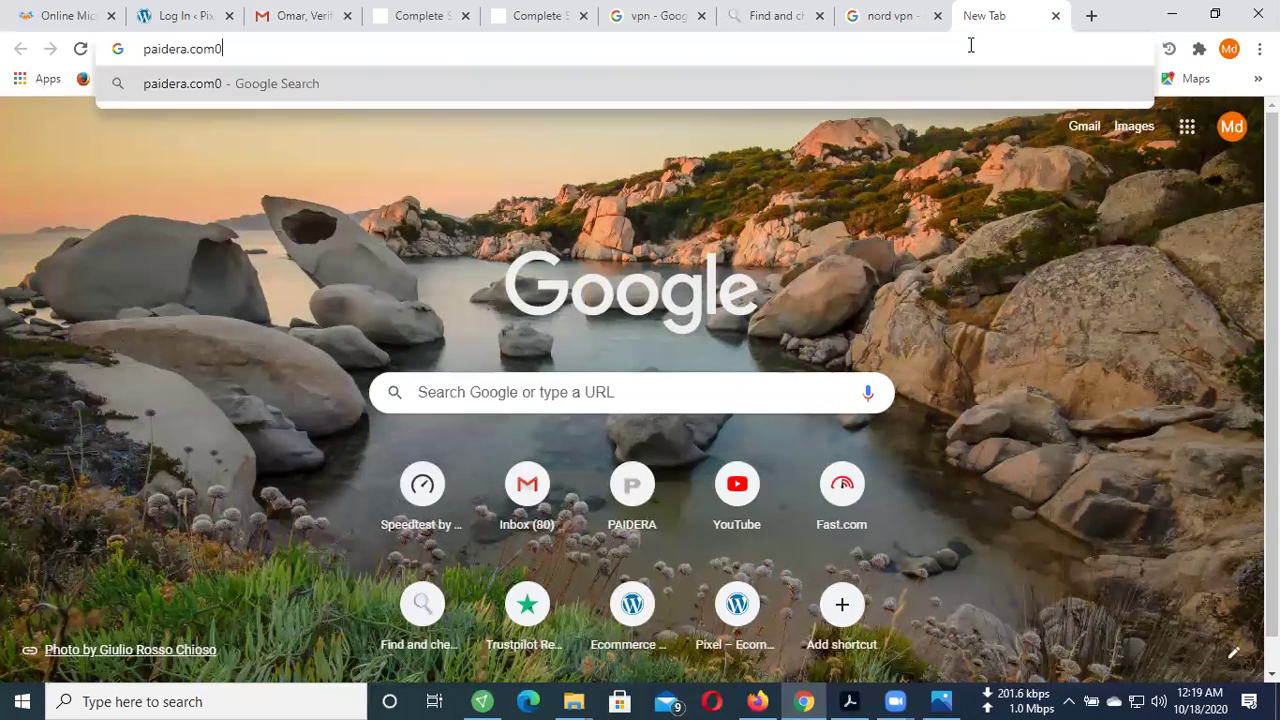
pyautogui.press('BackSpace')
pyautogui.press('BackSpace')
pyautogui.press('BackSpace')
pyautogui.press('BackSpace')
pyautogui.press('BackSpace')
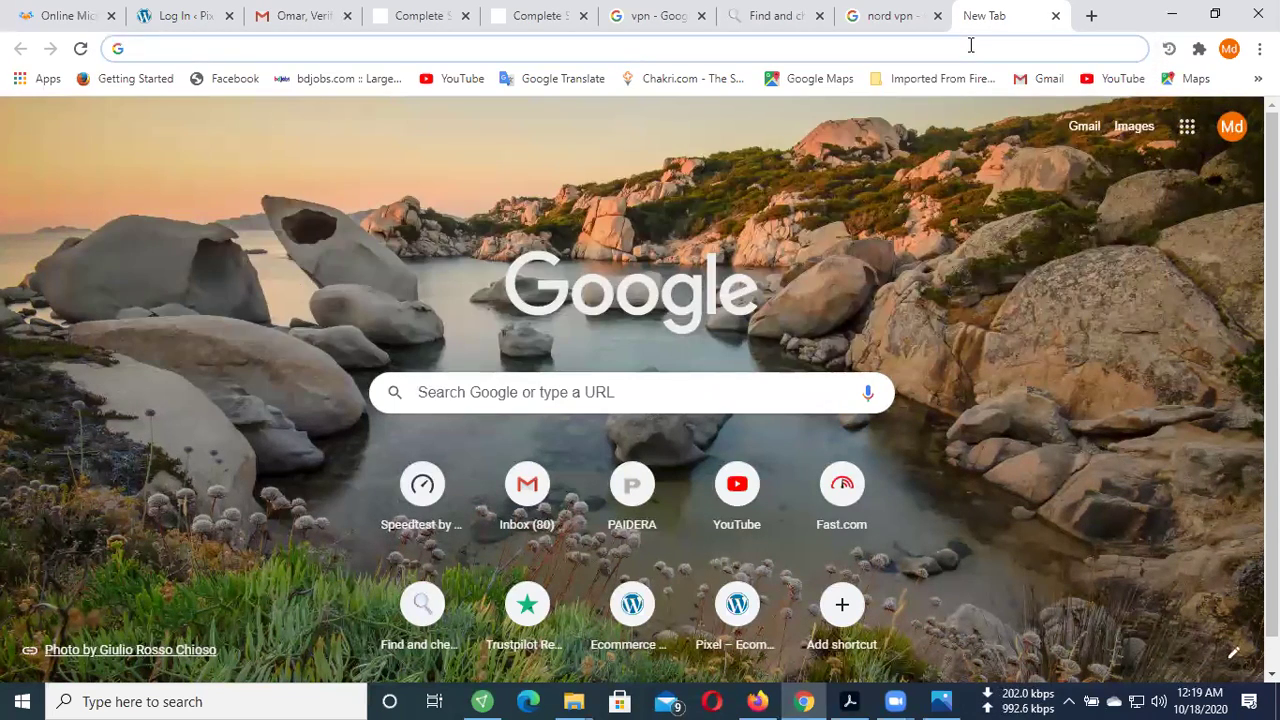
# - Search Google for "housting source" and open the HostingSource website to view its home page
pyautogui.write('ho')
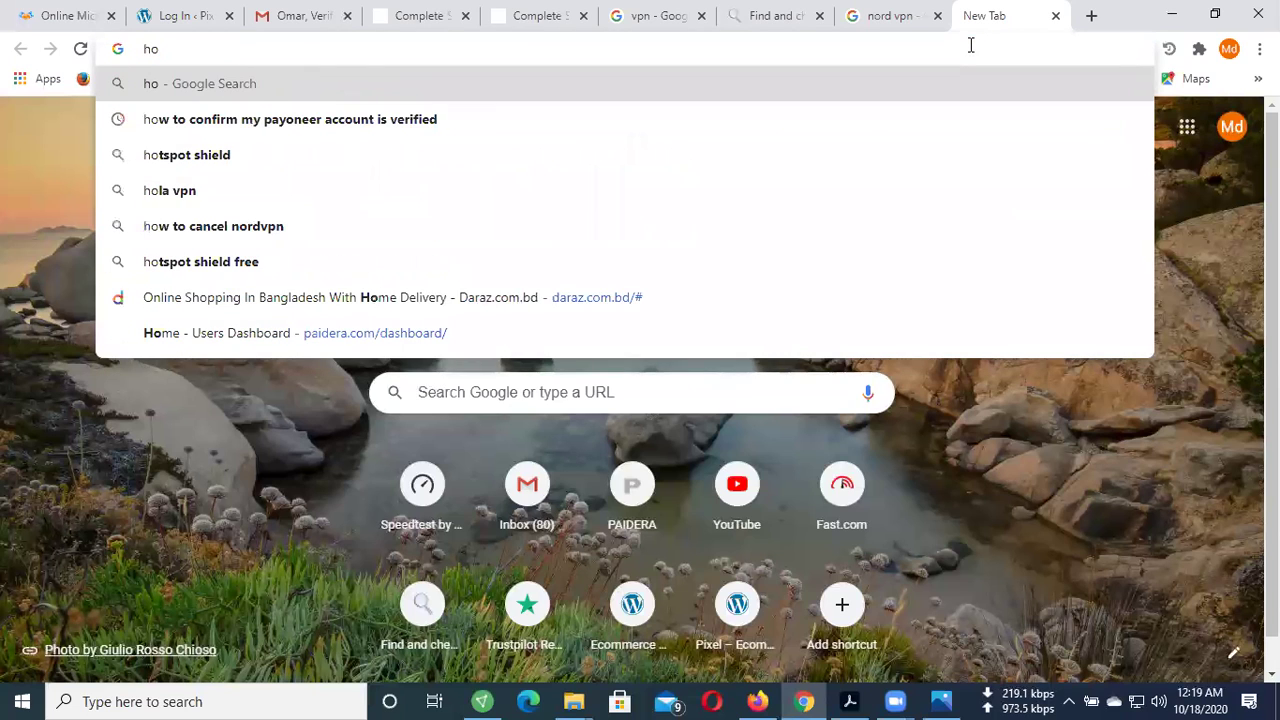
pyautogui.write('us')
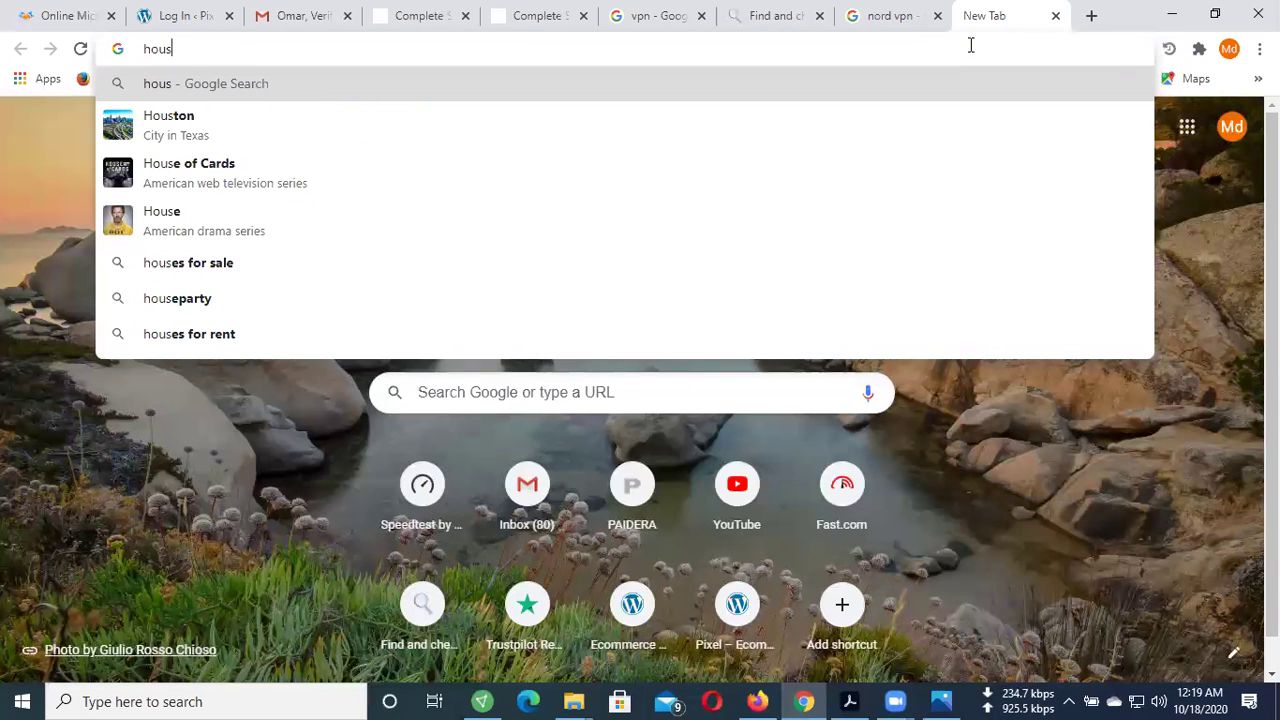
pyautogui.write('ting')
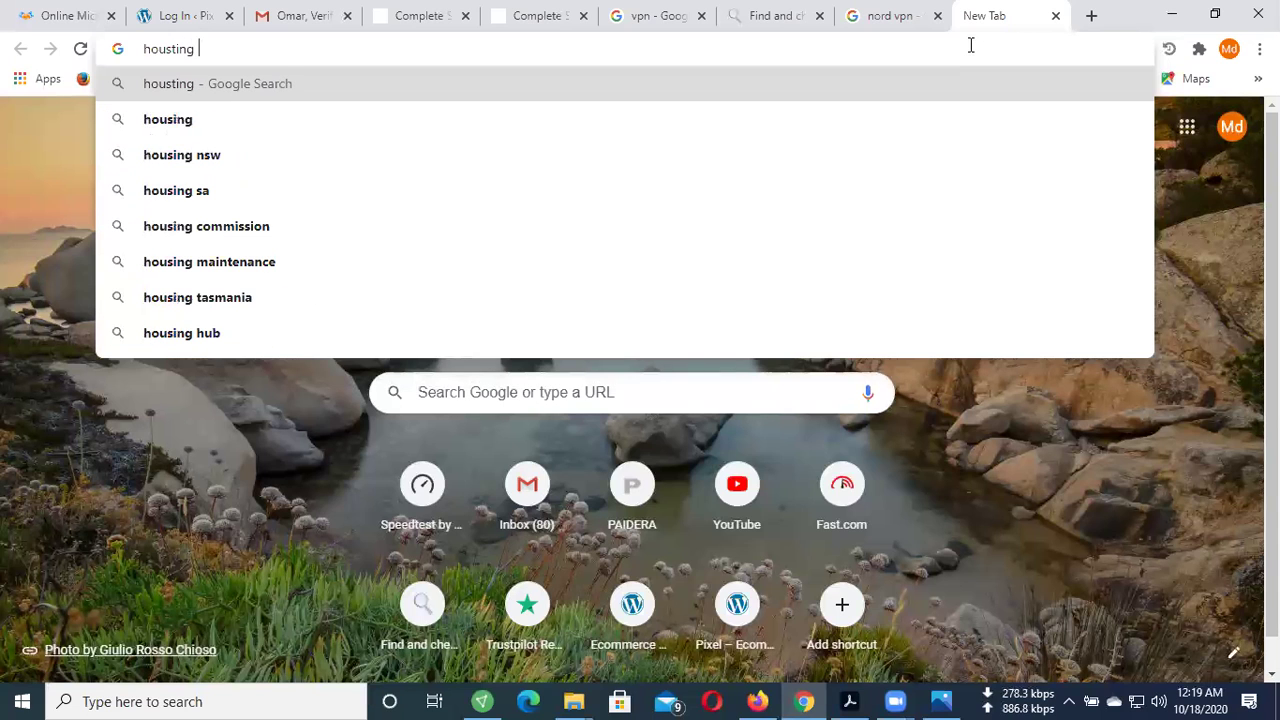
pyautogui.write(' sourc')
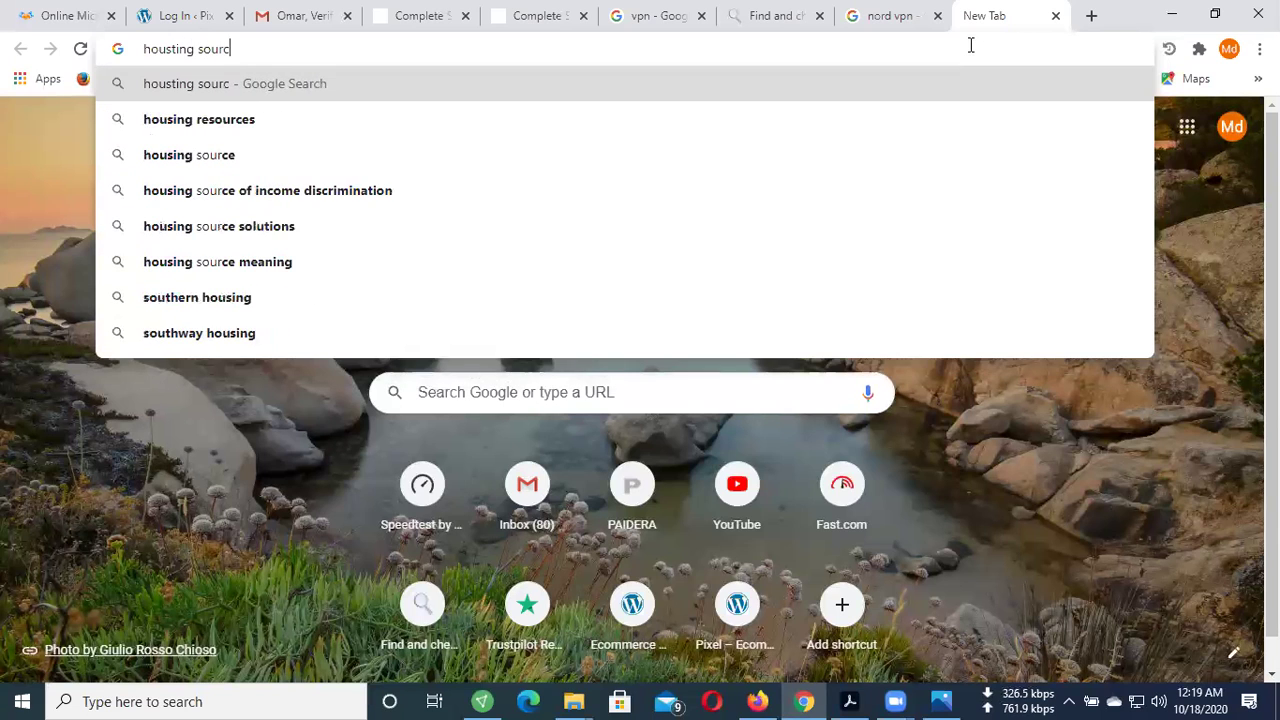
pyautogui.write('e')
pyautogui.press('Return')
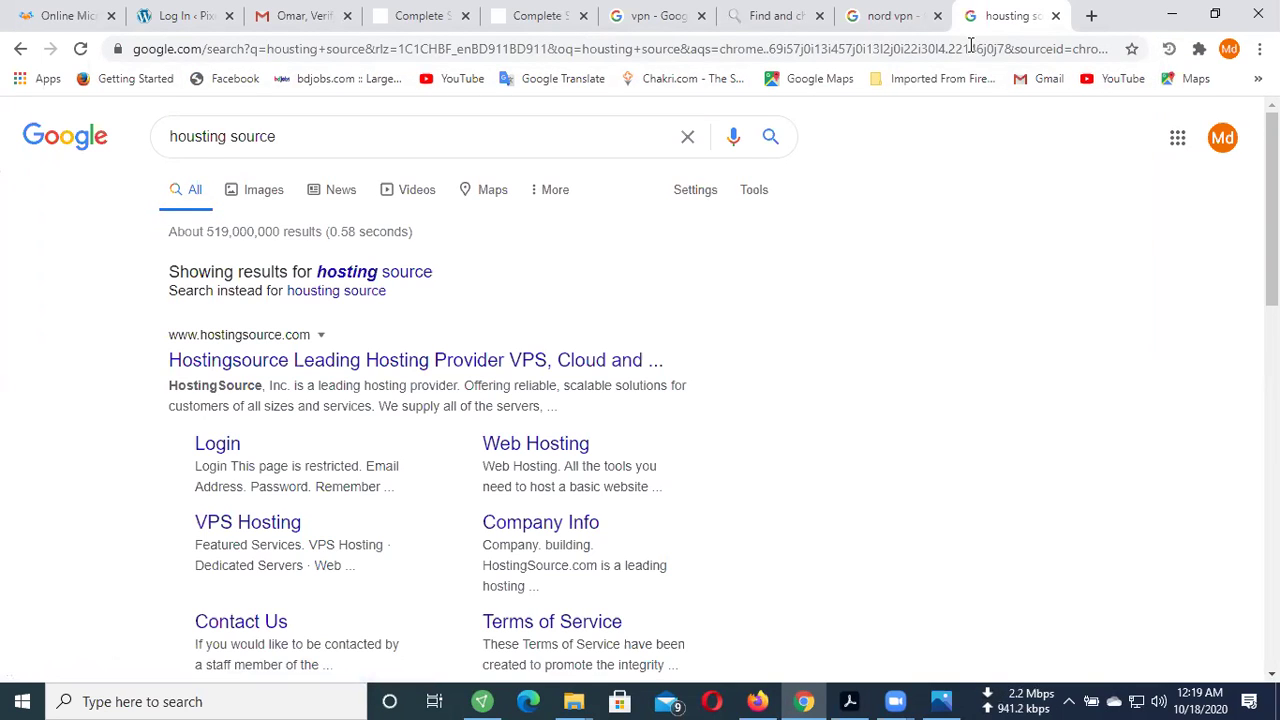
pyautogui.click(377, 360)
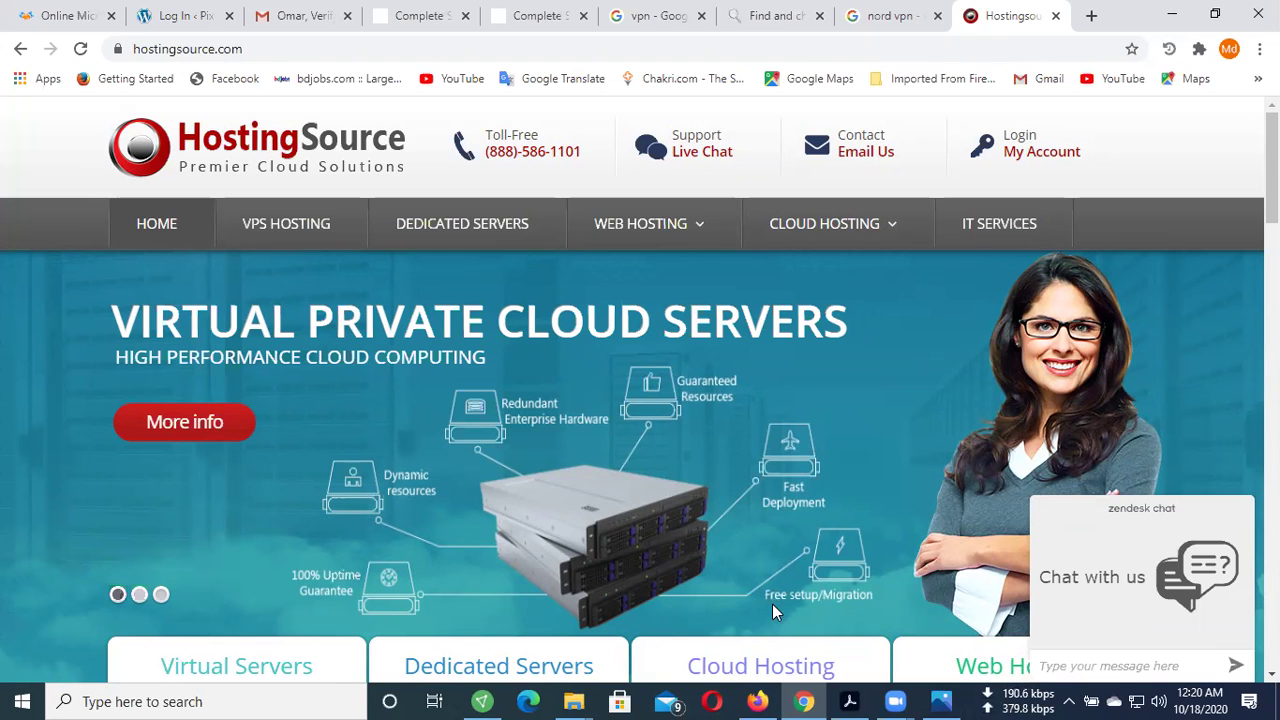
pyautogui.click(805, 700)
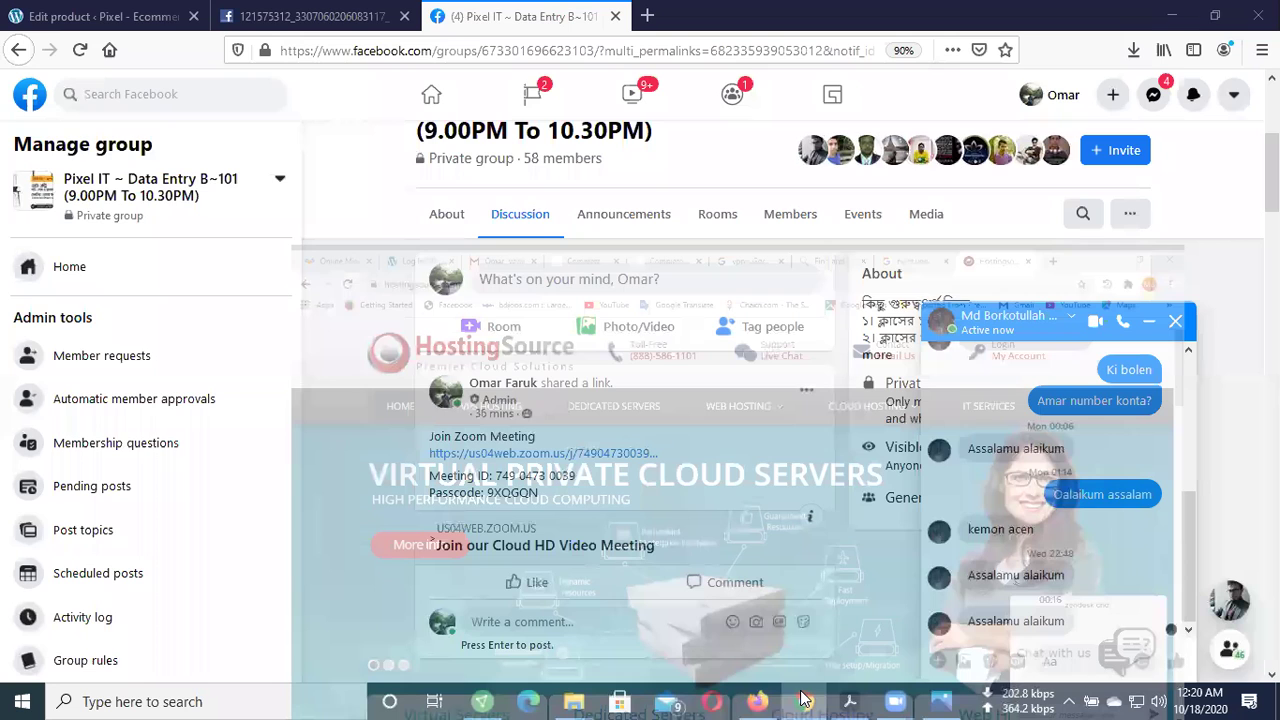
pyautogui.click(803, 699)
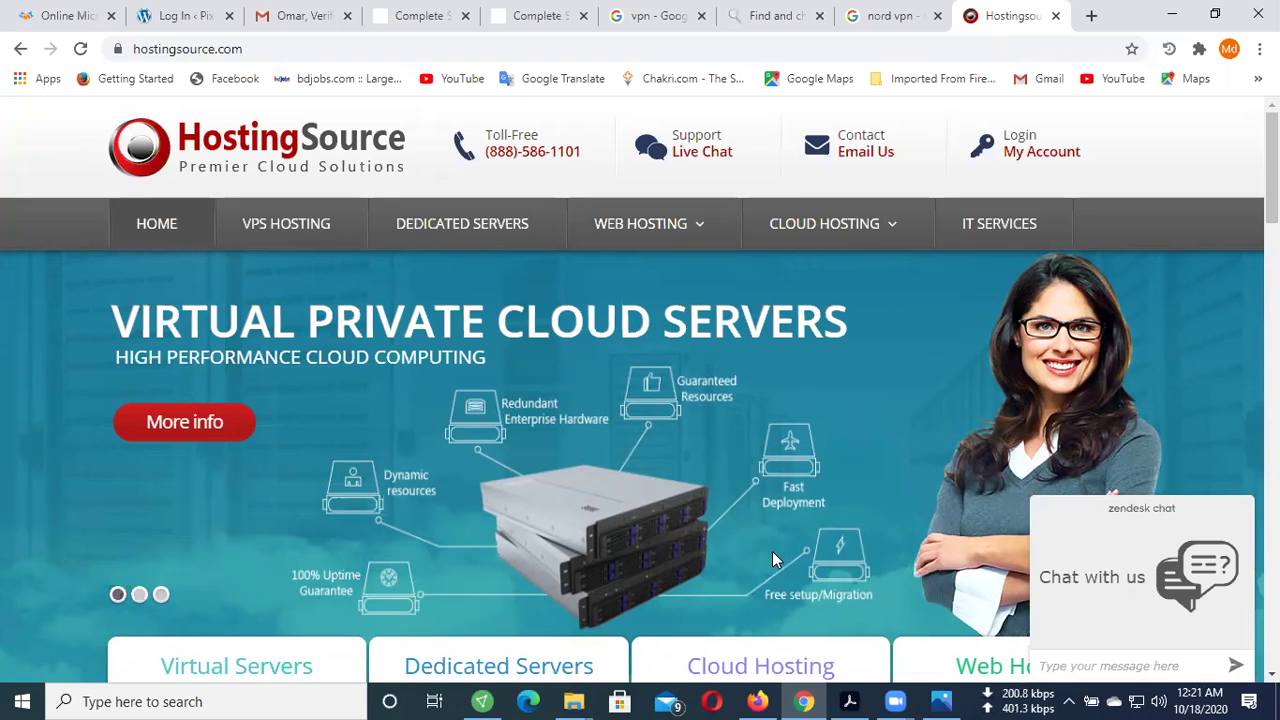
# - Open Chrome's Extensions page in a new tab and search the installed extensions for "browsec"
pyautogui.click(1091, 16)
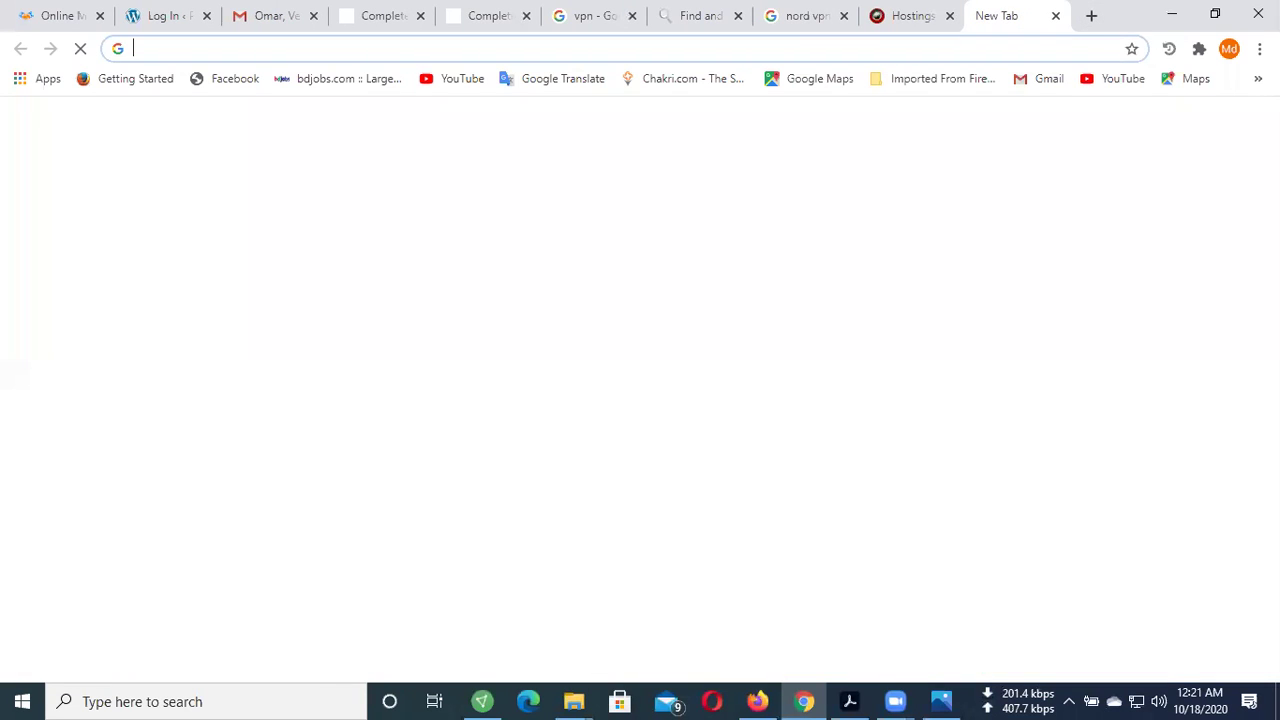
pyautogui.click(1259, 49)
pyautogui.moveTo(1205, 152)
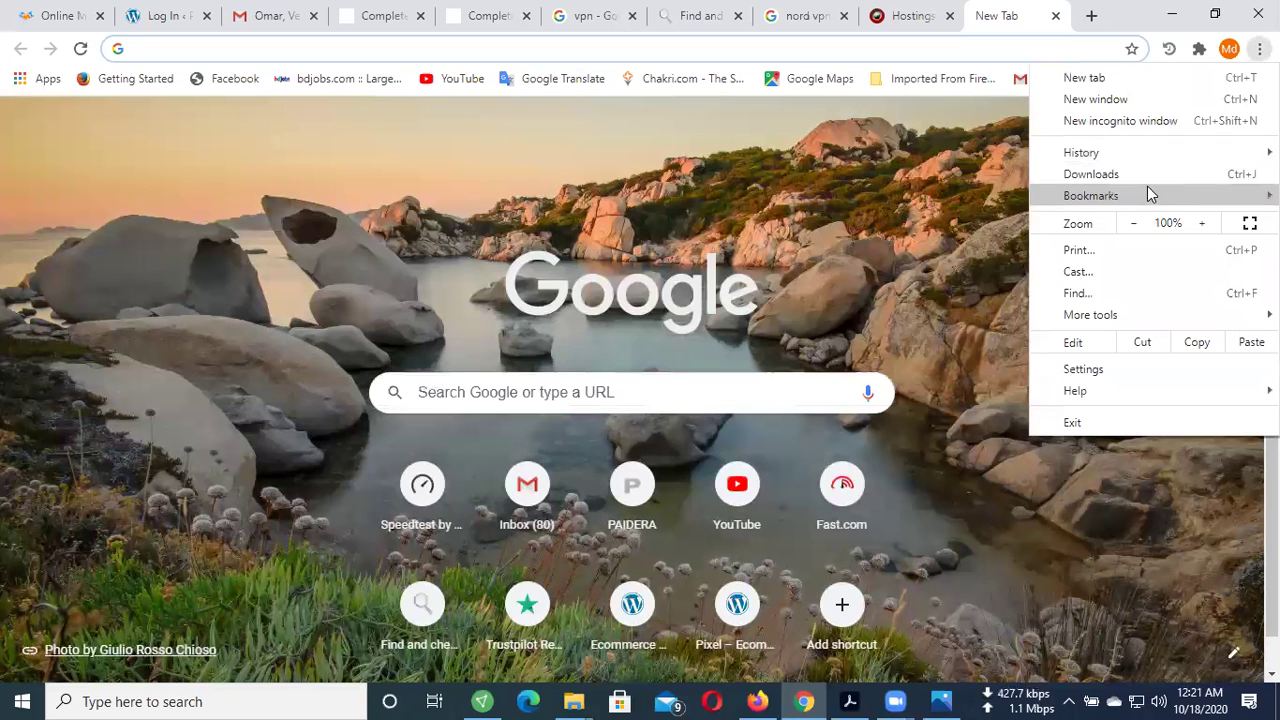
pyautogui.moveTo(1142, 195)
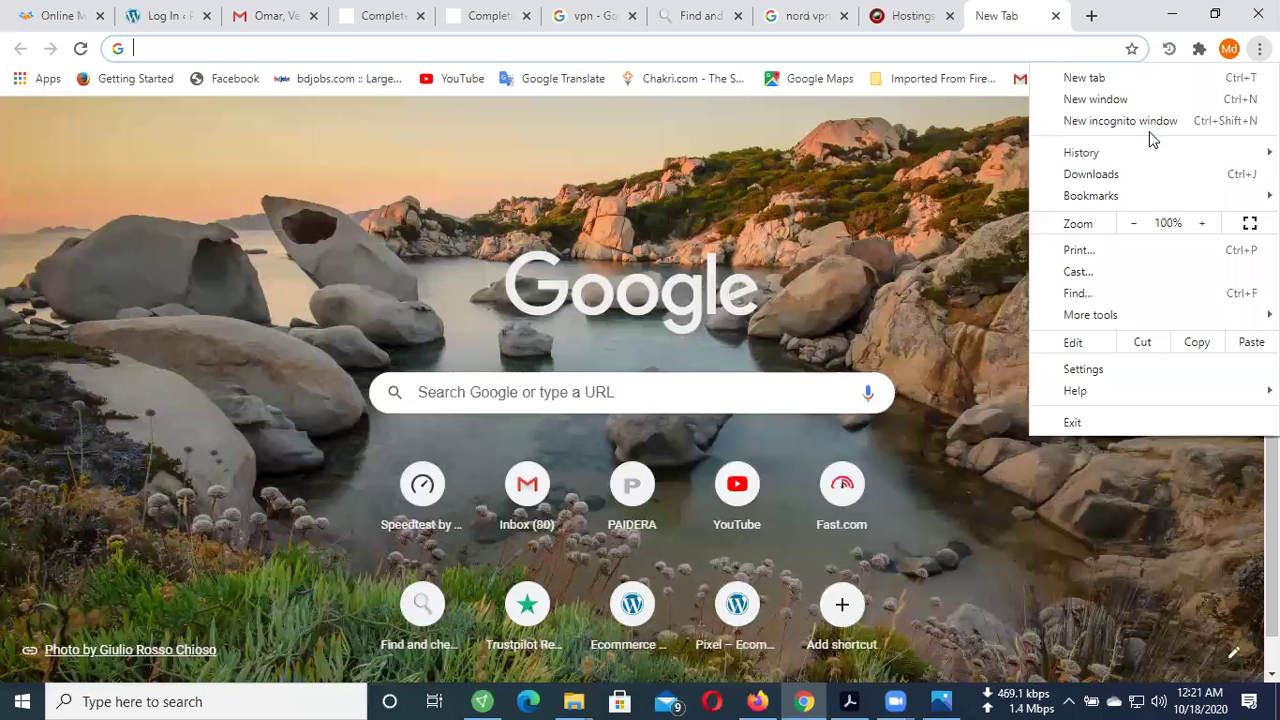
pyautogui.moveTo(1147, 142)
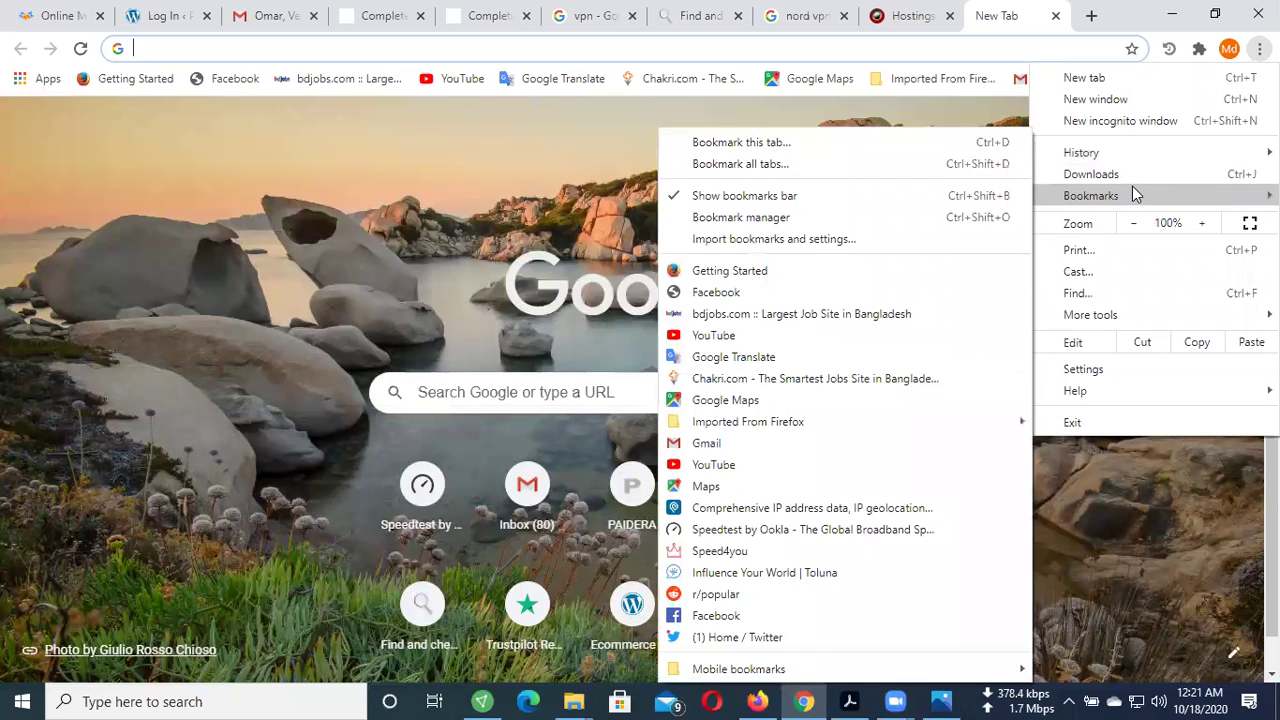
pyautogui.moveTo(1132, 311)
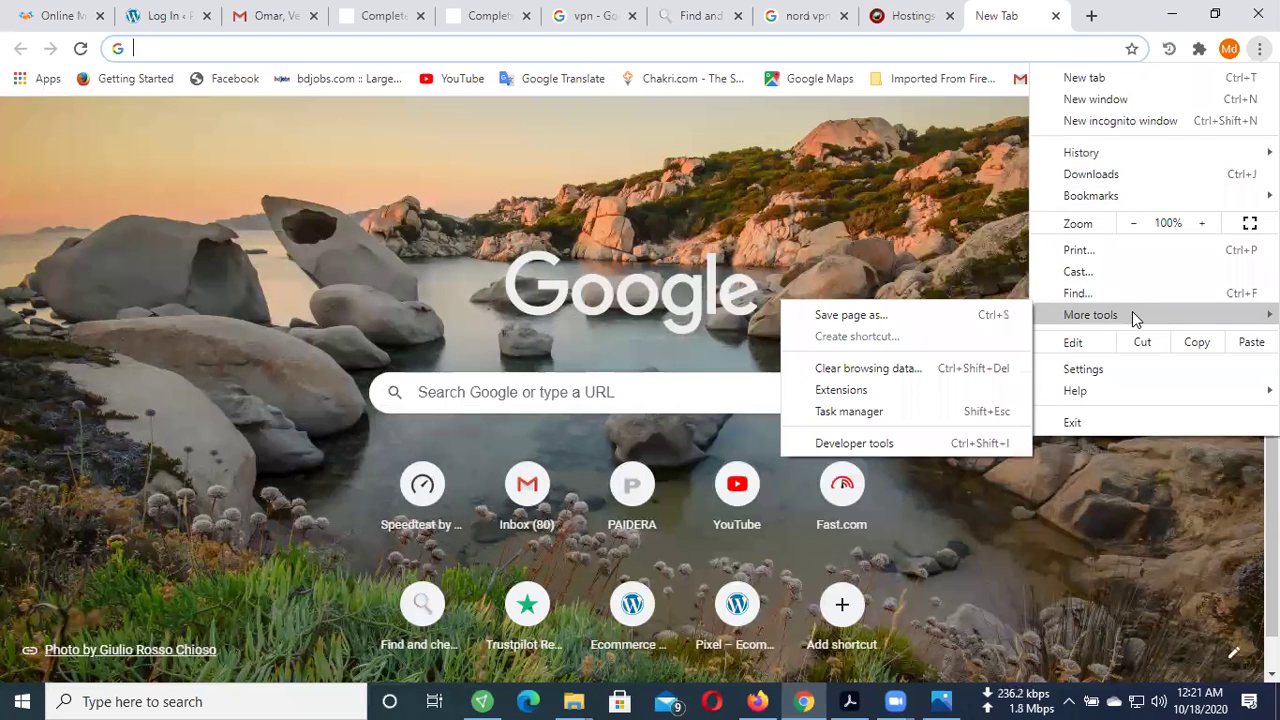
pyautogui.click(898, 396)
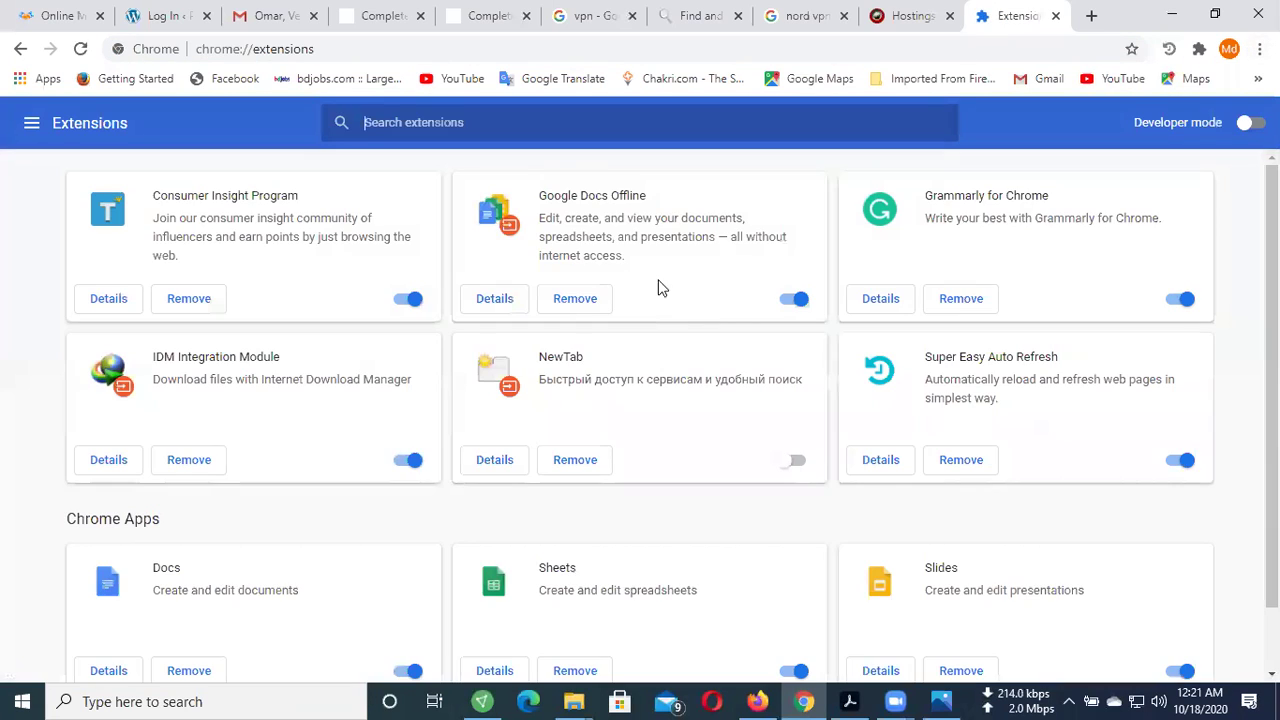
pyautogui.write('br')
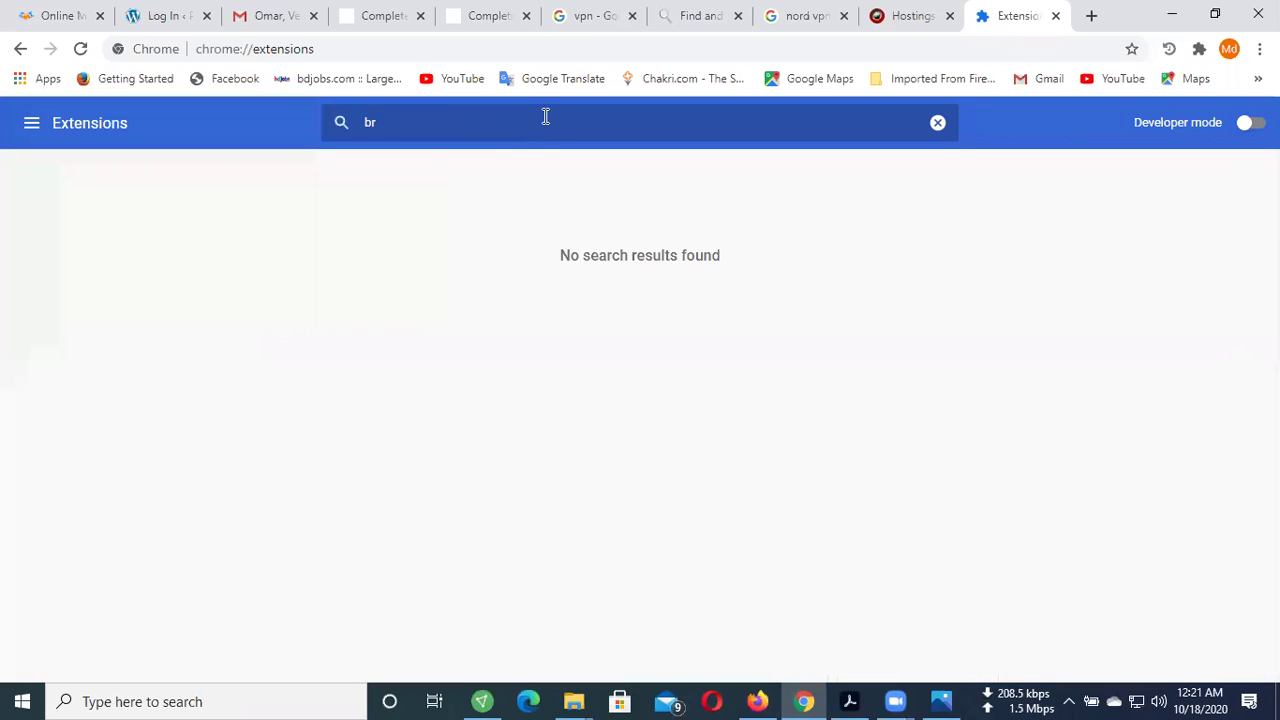
pyautogui.write('ow')
pyautogui.write('sed')
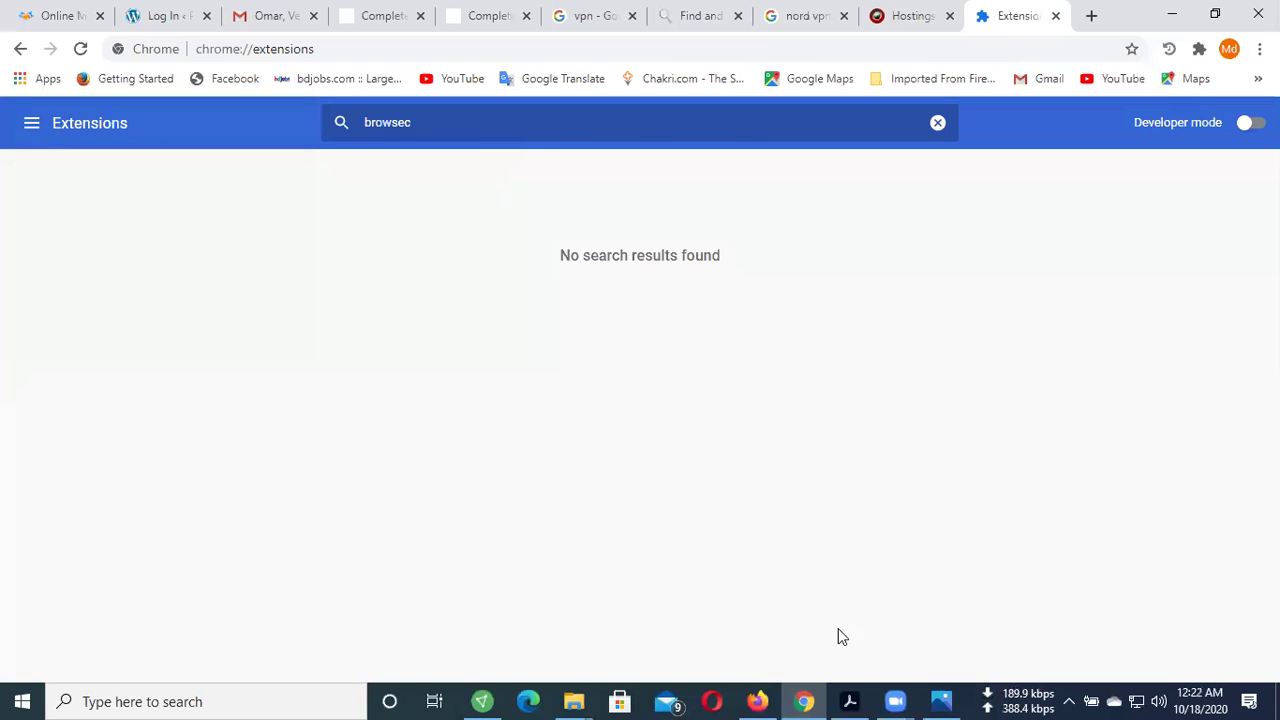
# - Switch to Firefox, open the Add-ons Manager in a new tab and search for "browsec" add-ons
pyautogui.click(757, 701)
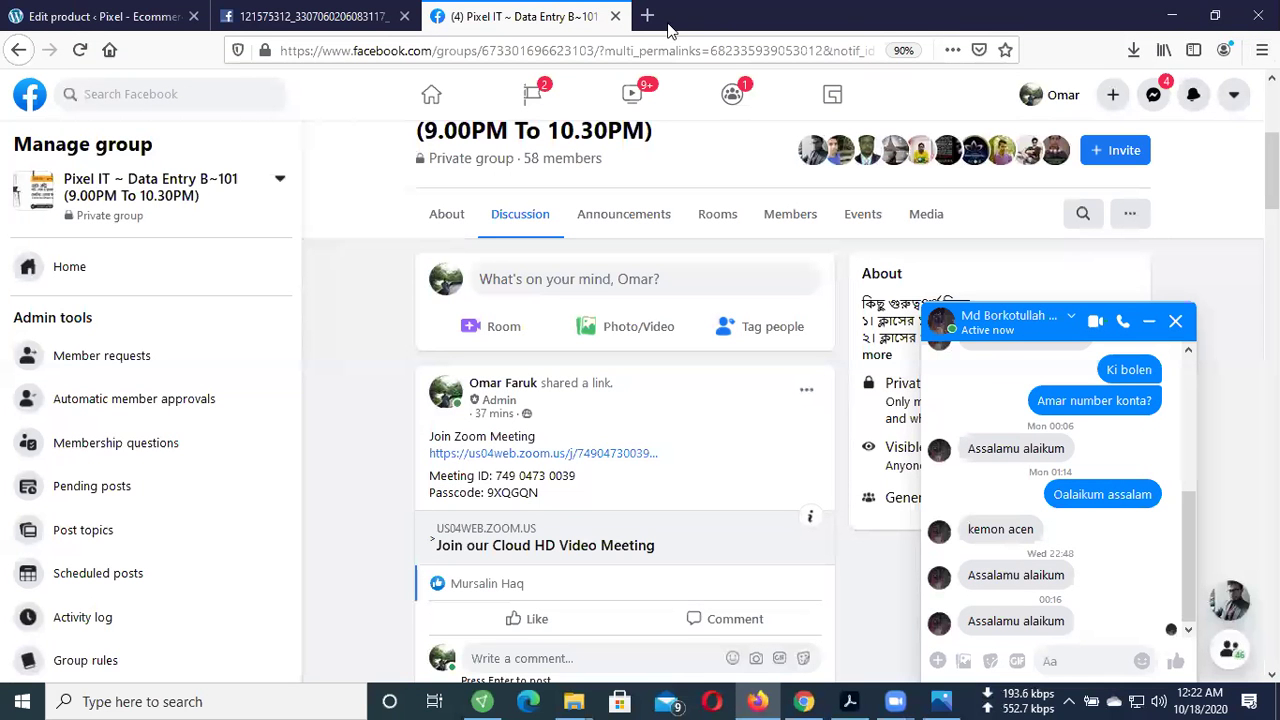
pyautogui.click(647, 15)
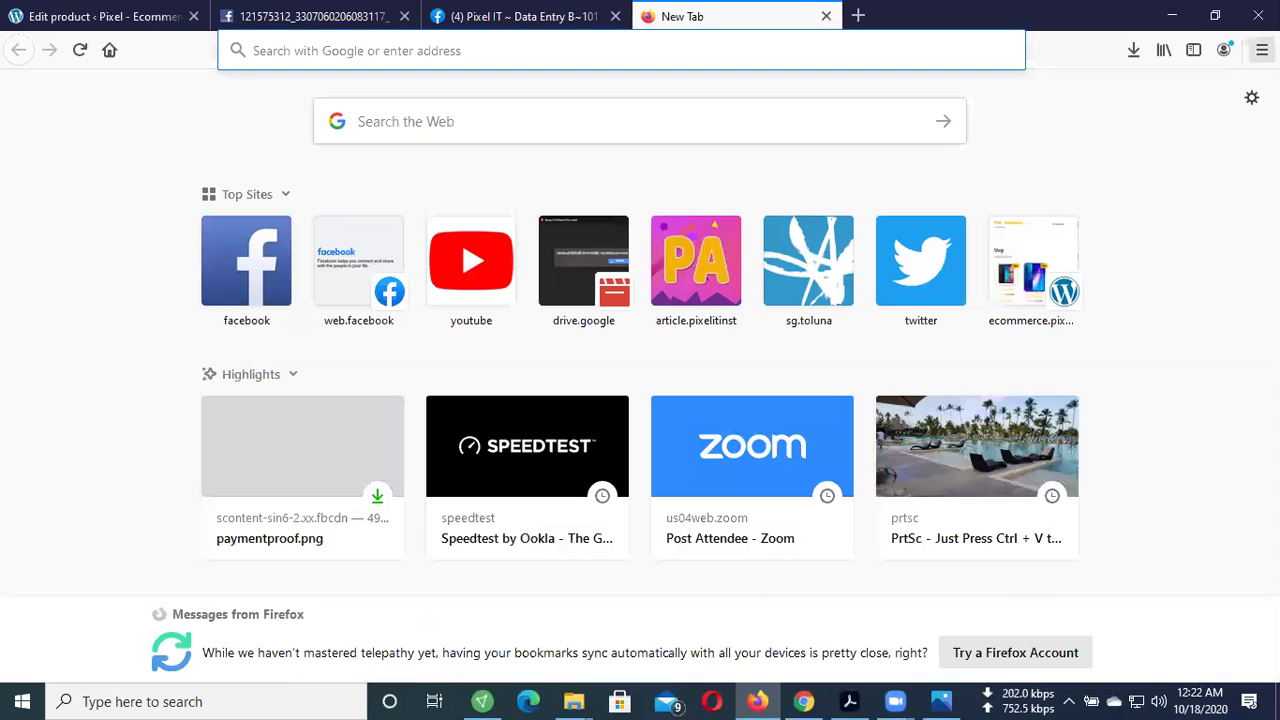
pyautogui.click(1262, 50)
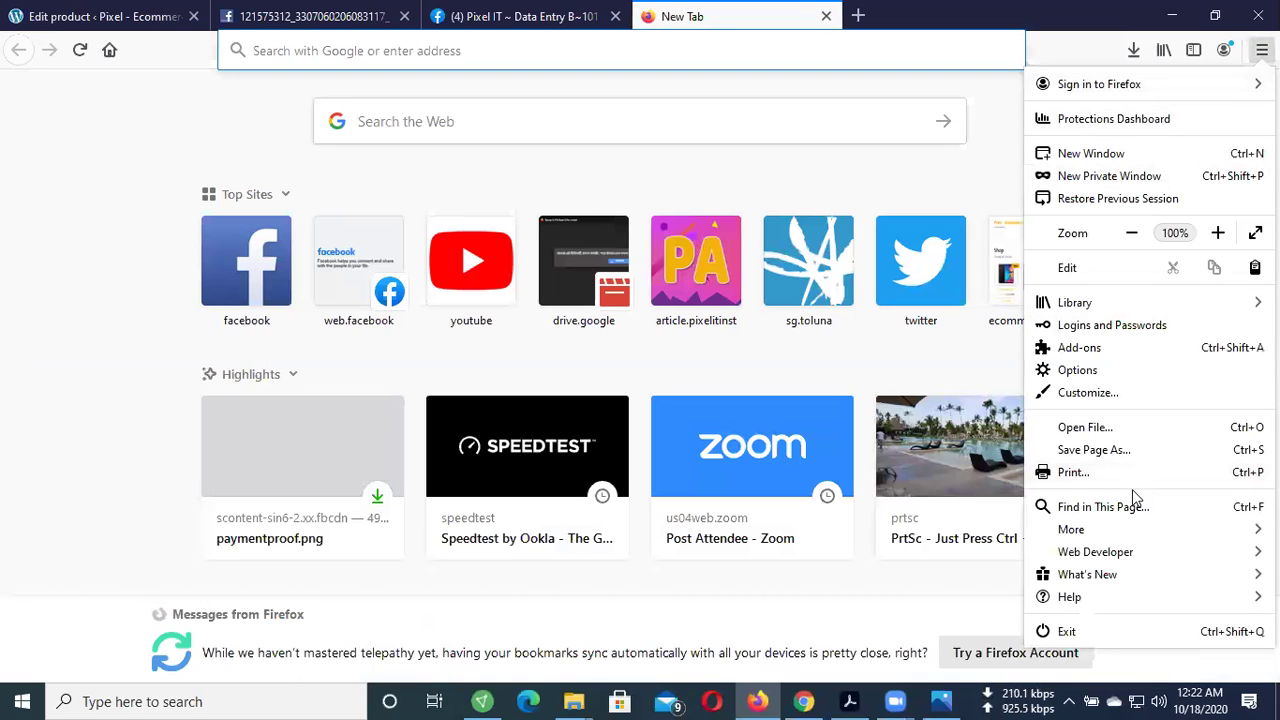
pyautogui.click(1111, 349)
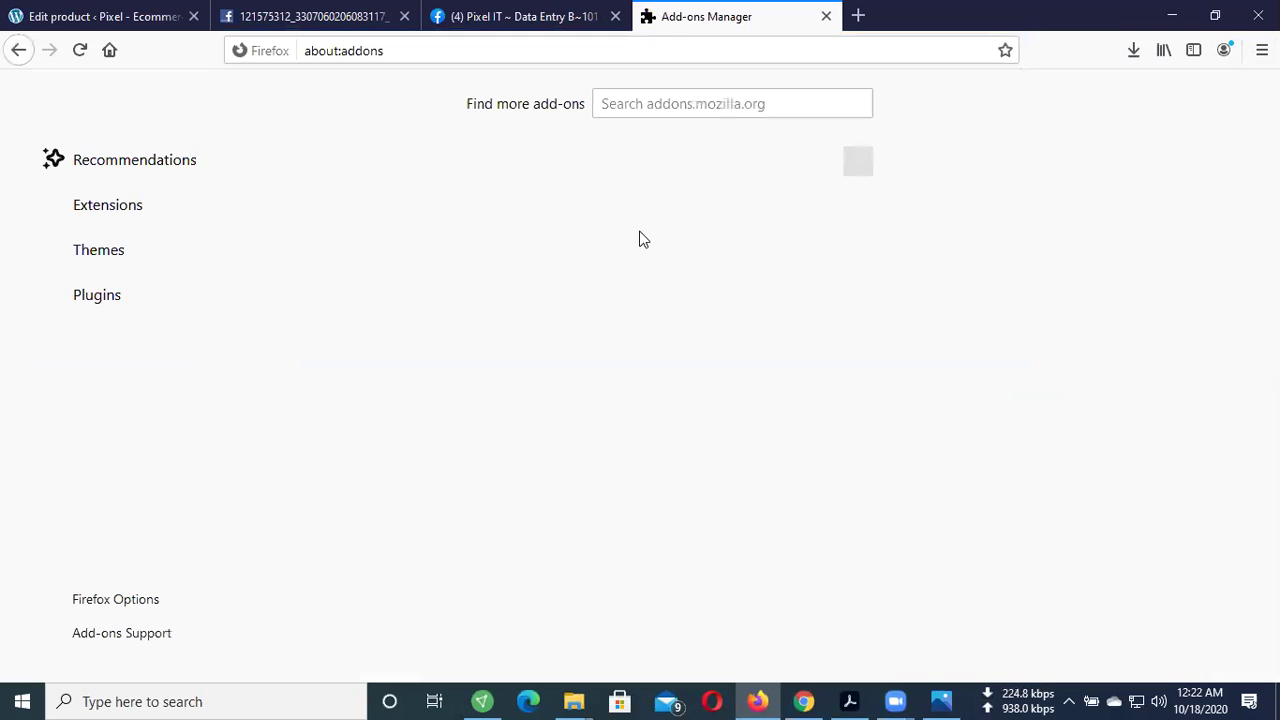
pyautogui.click(667, 103)
pyautogui.write('b')
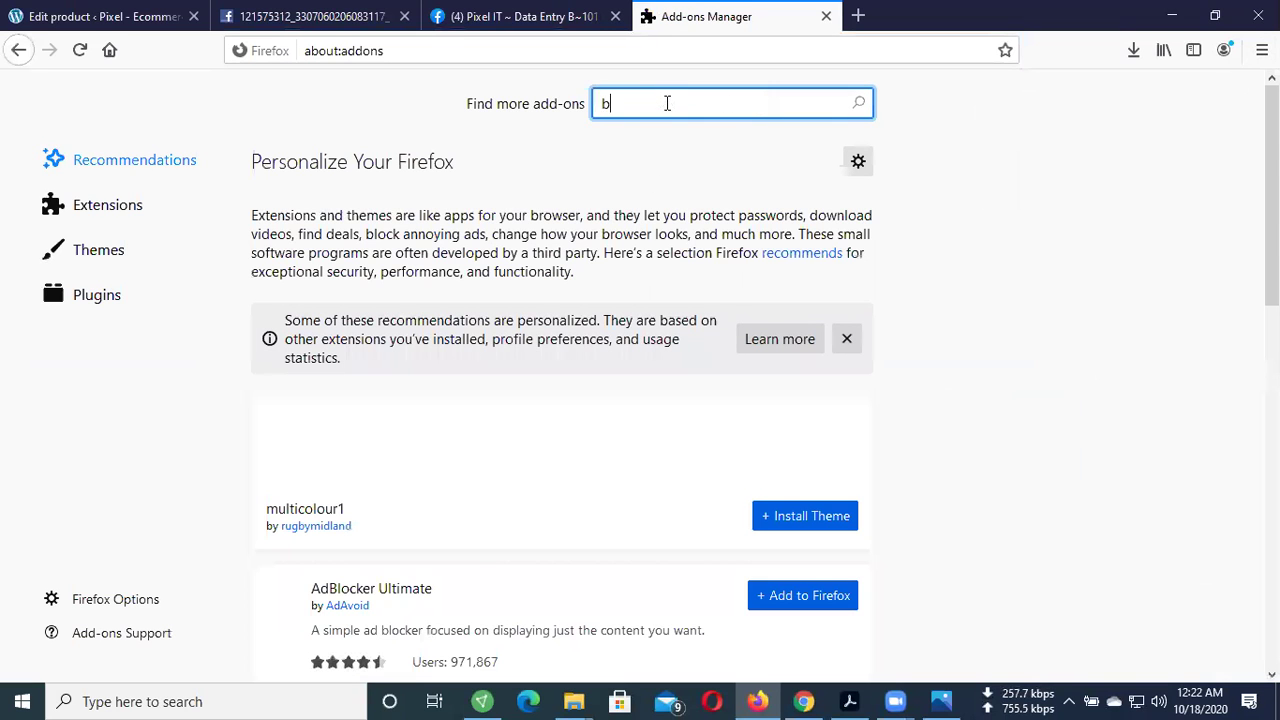
pyautogui.write('rows')
pyautogui.write('er')
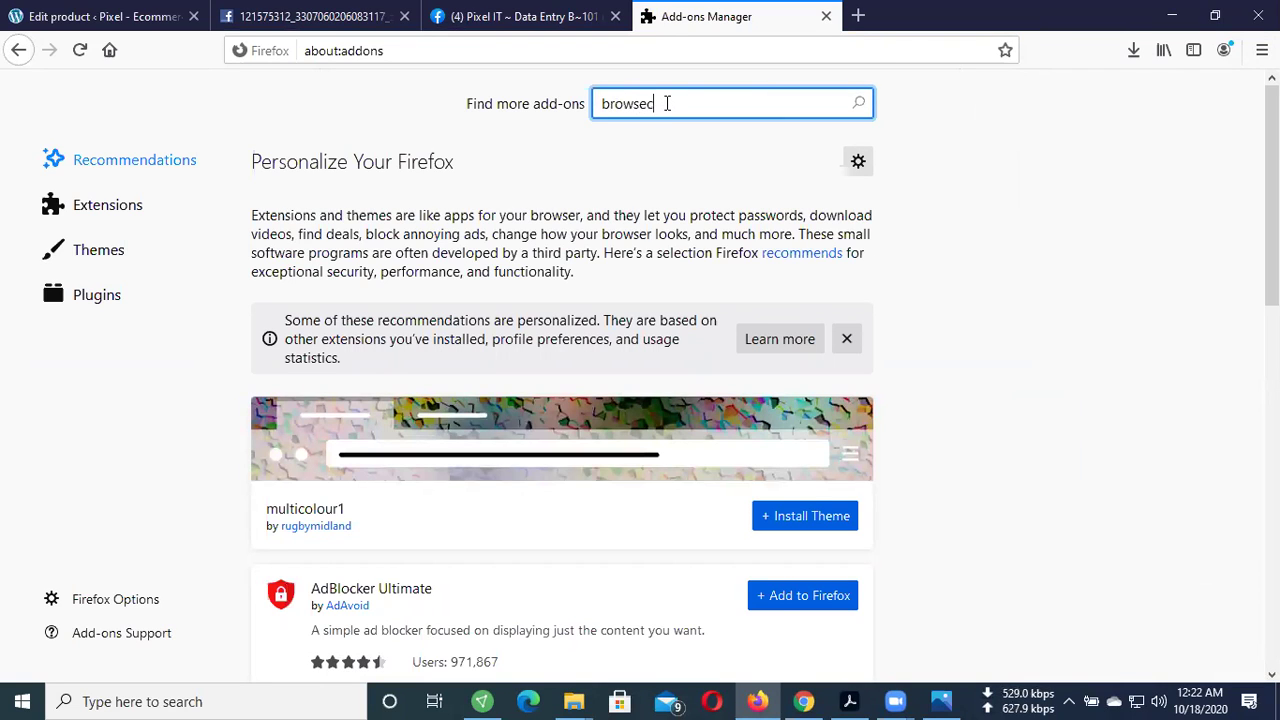
pyautogui.press('Return')
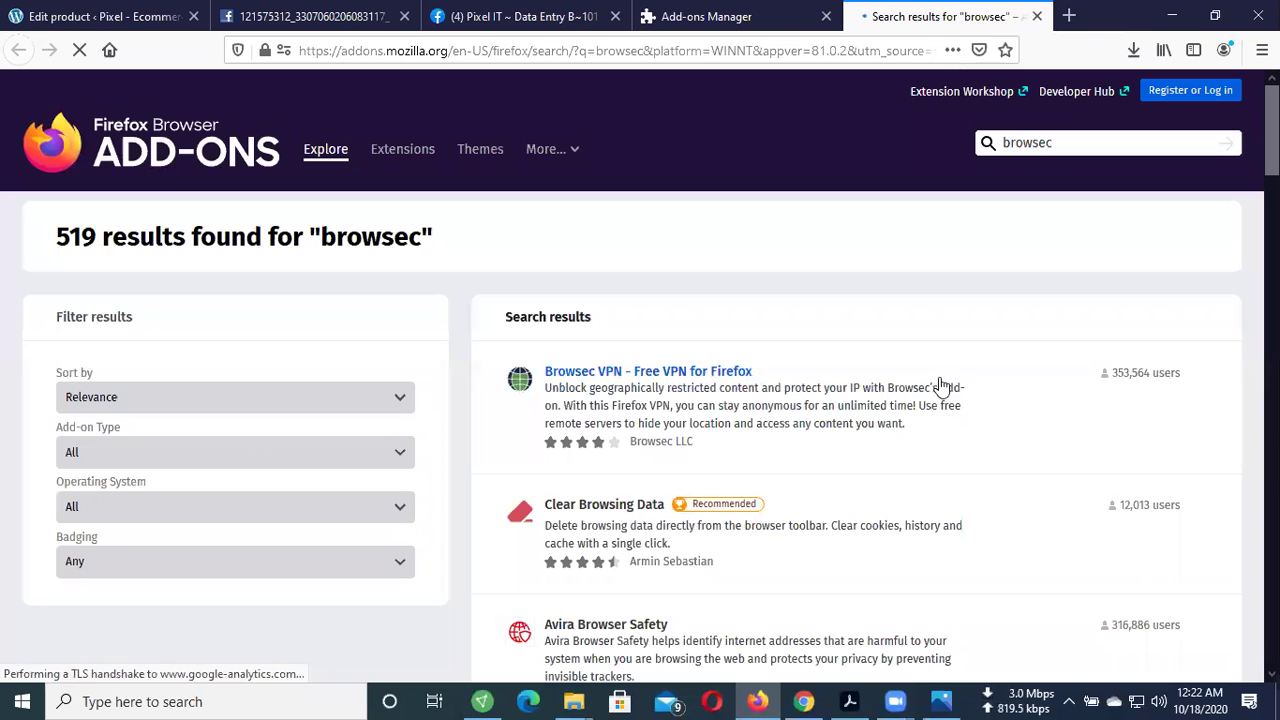
# - Install the Browsec VPN - Free VPN for Firefox add-on with its requested permissions and open the extension
pyautogui.click(882, 386)
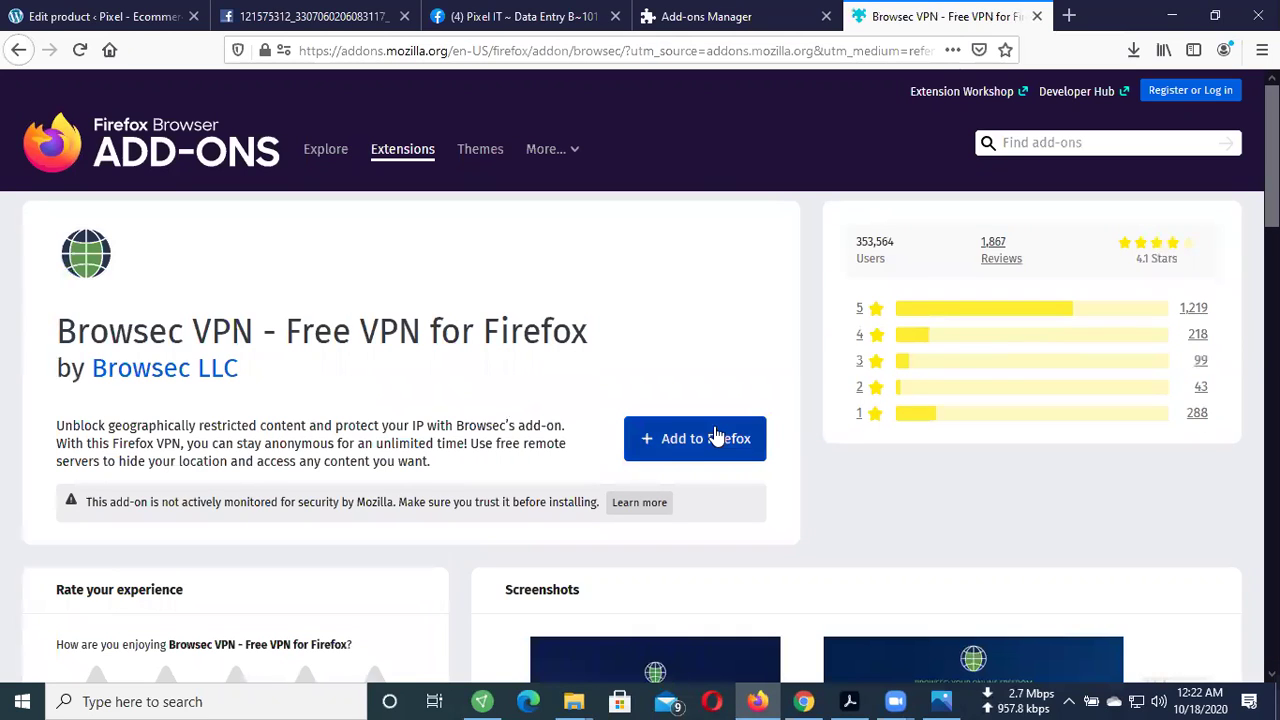
pyautogui.click(709, 441)
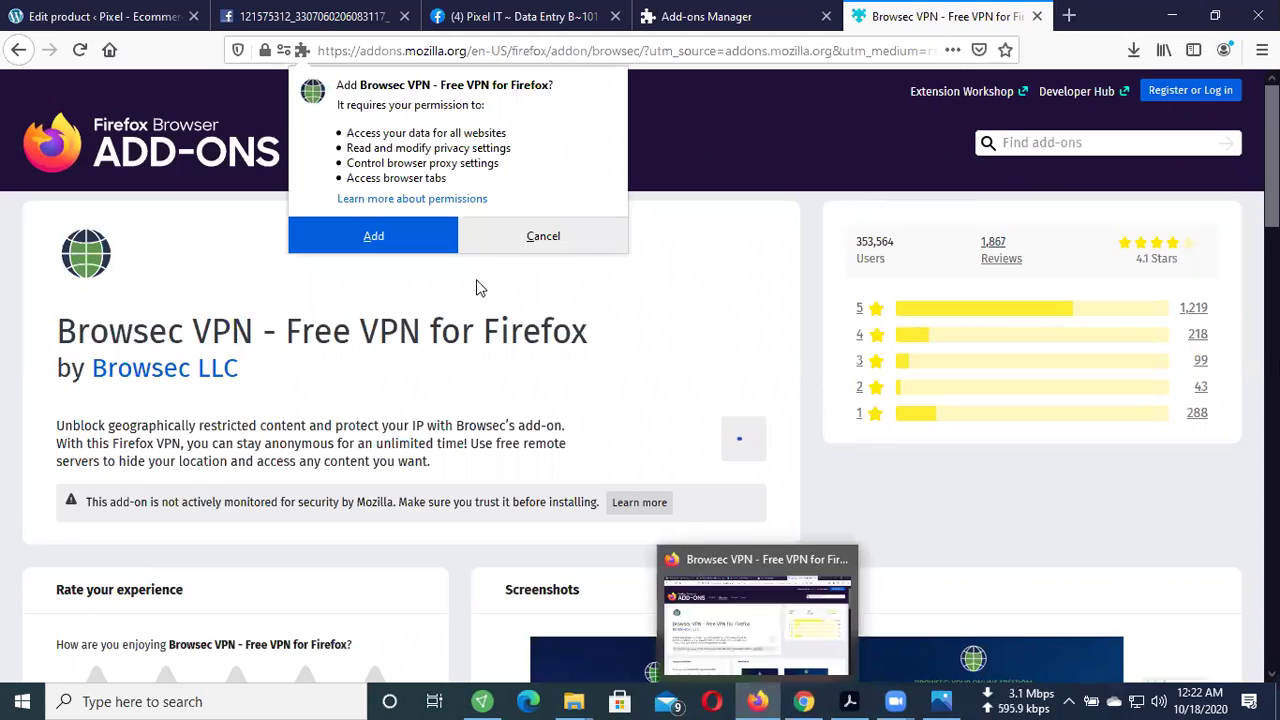
pyautogui.click(372, 238)
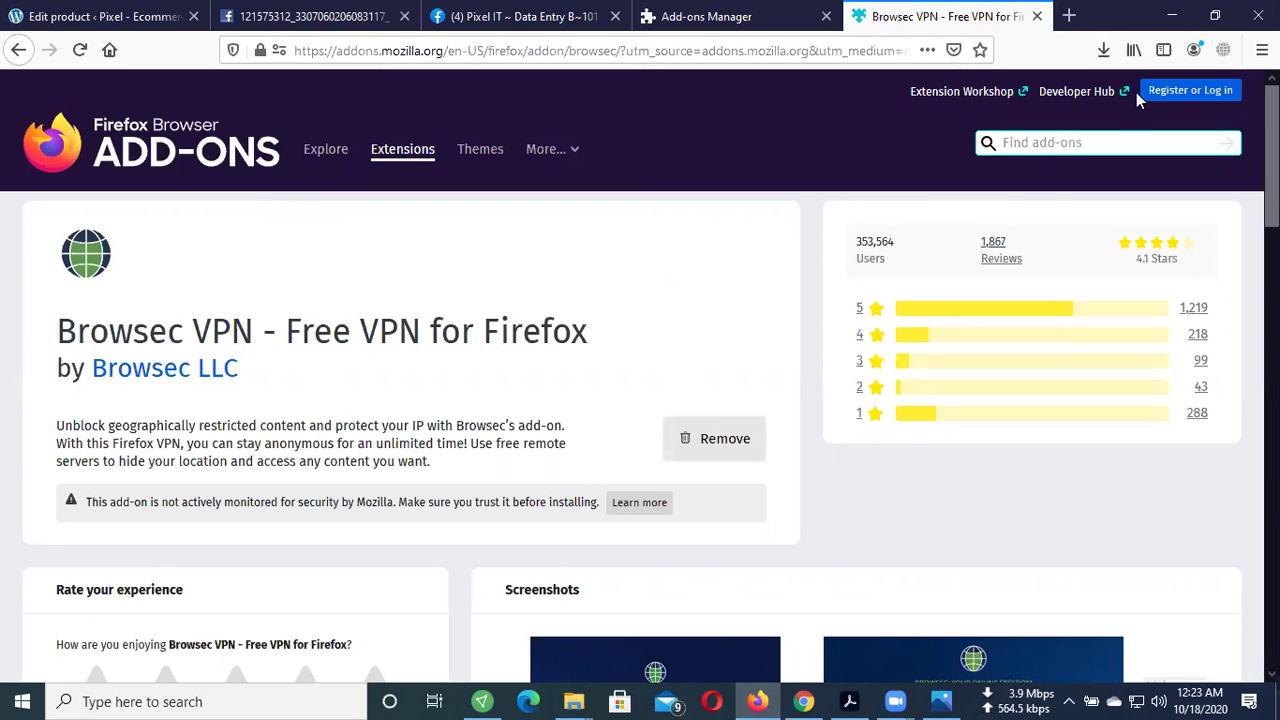
pyautogui.click(1229, 54)
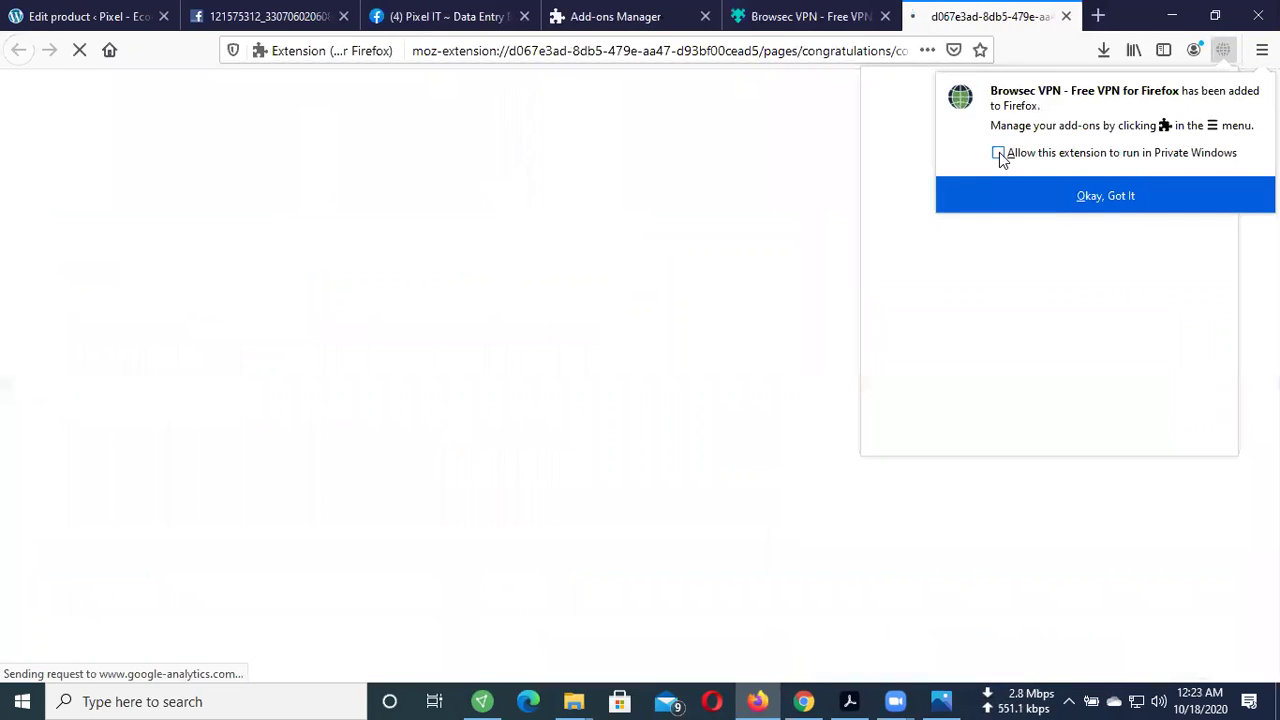
# - Allow the Browsec VPN extension to run in private windows and turn its privacy protection on
pyautogui.click(999, 153)
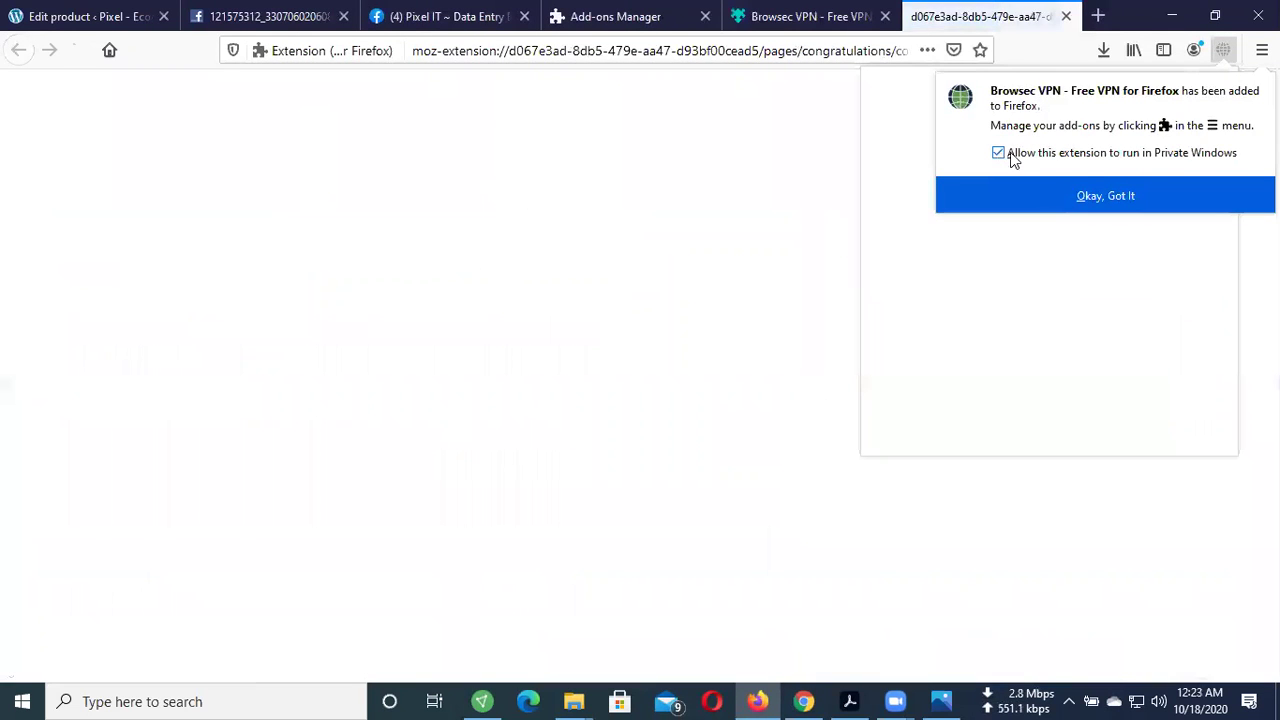
pyautogui.click(1058, 198)
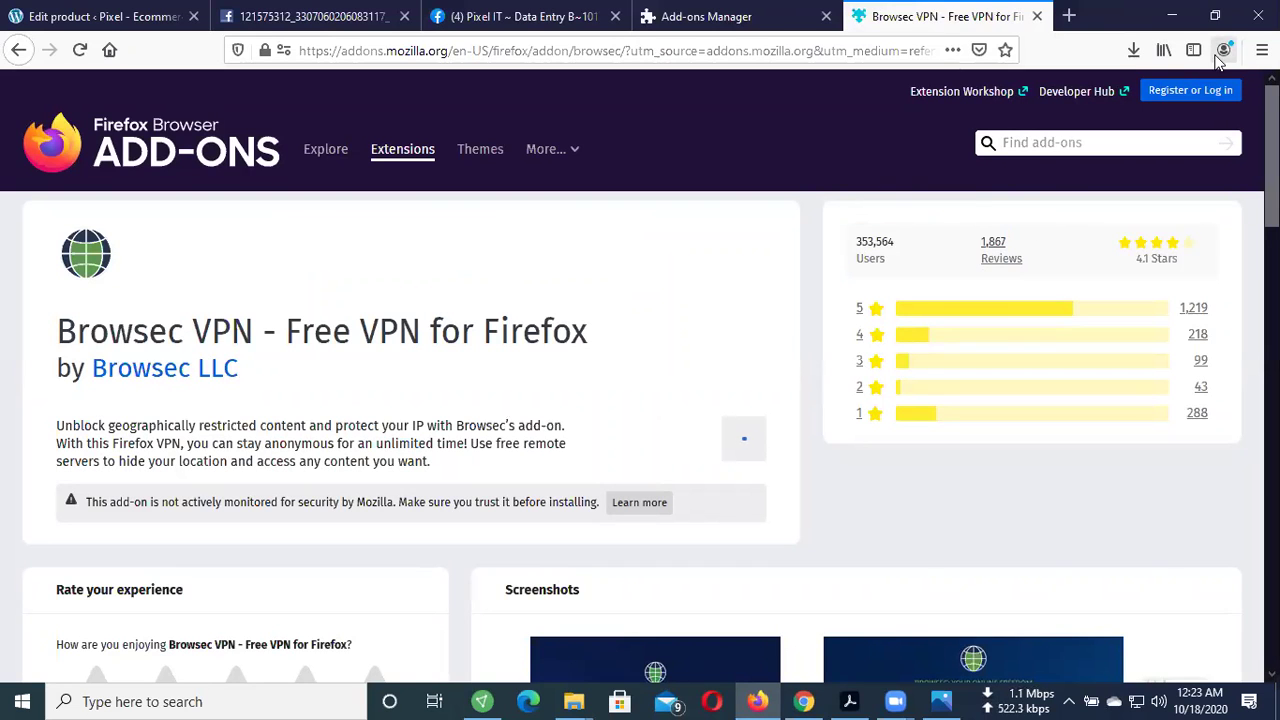
pyautogui.click(1262, 50)
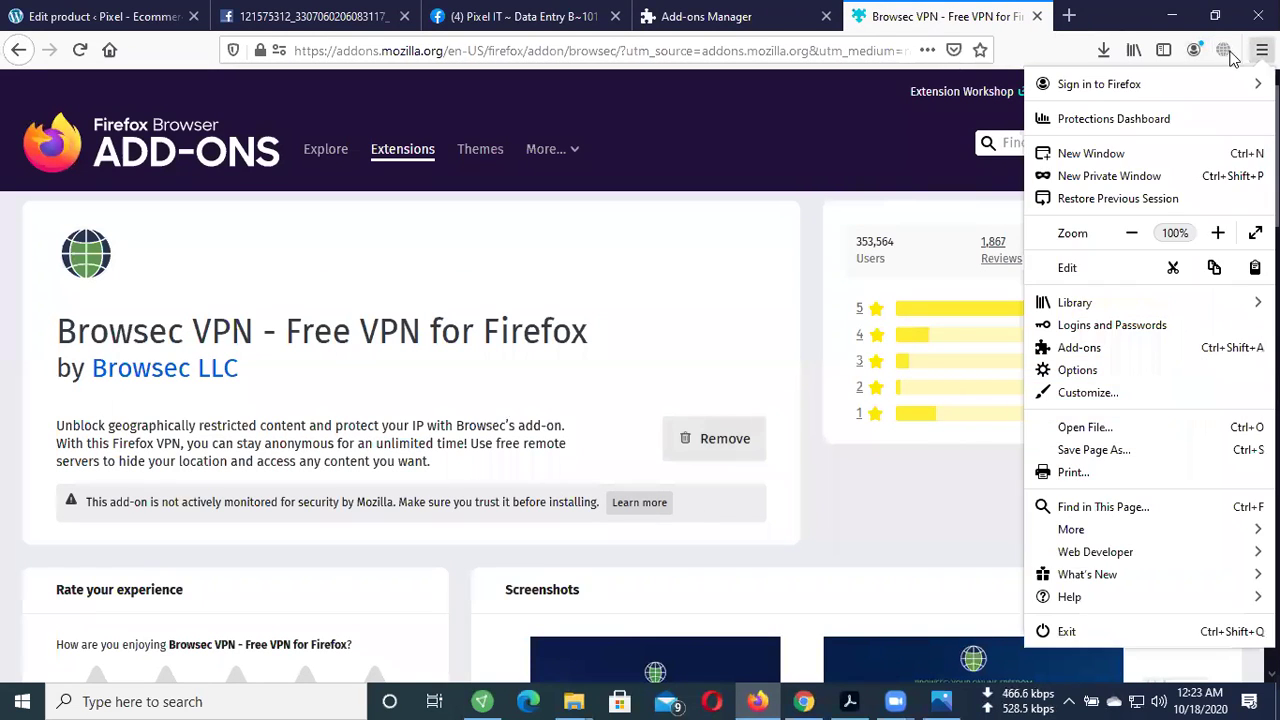
pyautogui.click(1230, 57)
pyautogui.click(1224, 50)
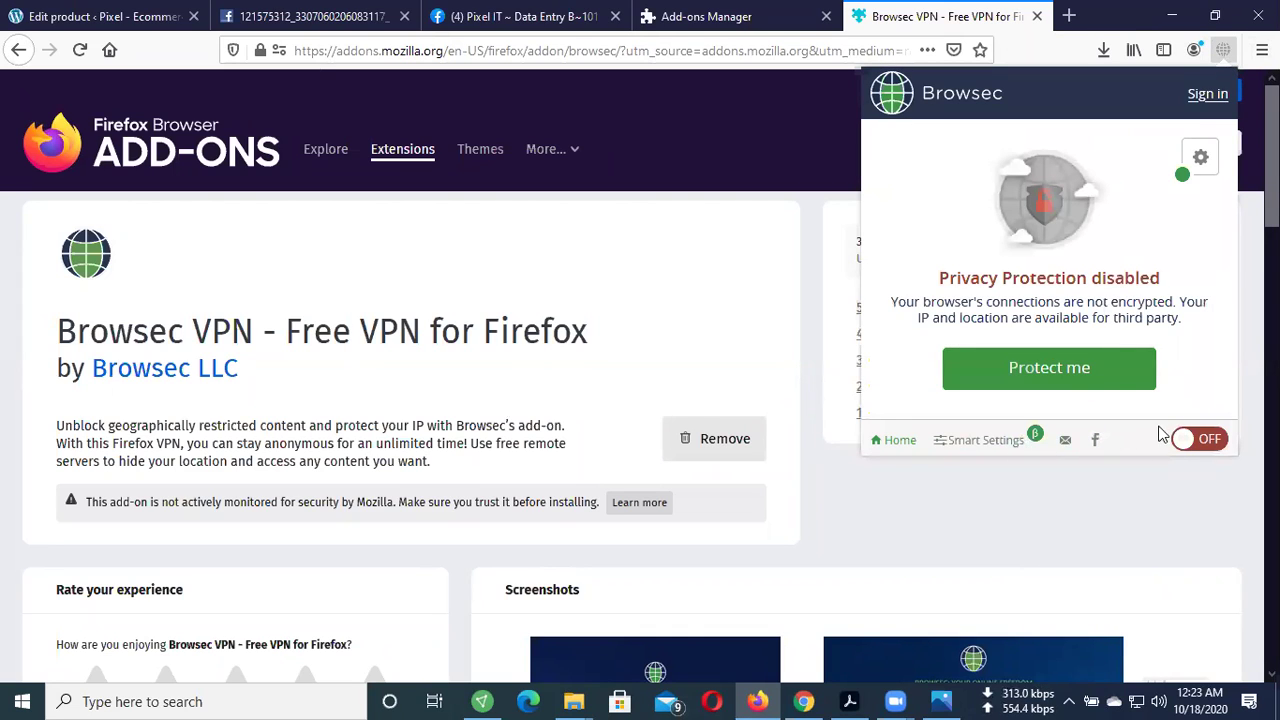
pyautogui.click(1205, 443)
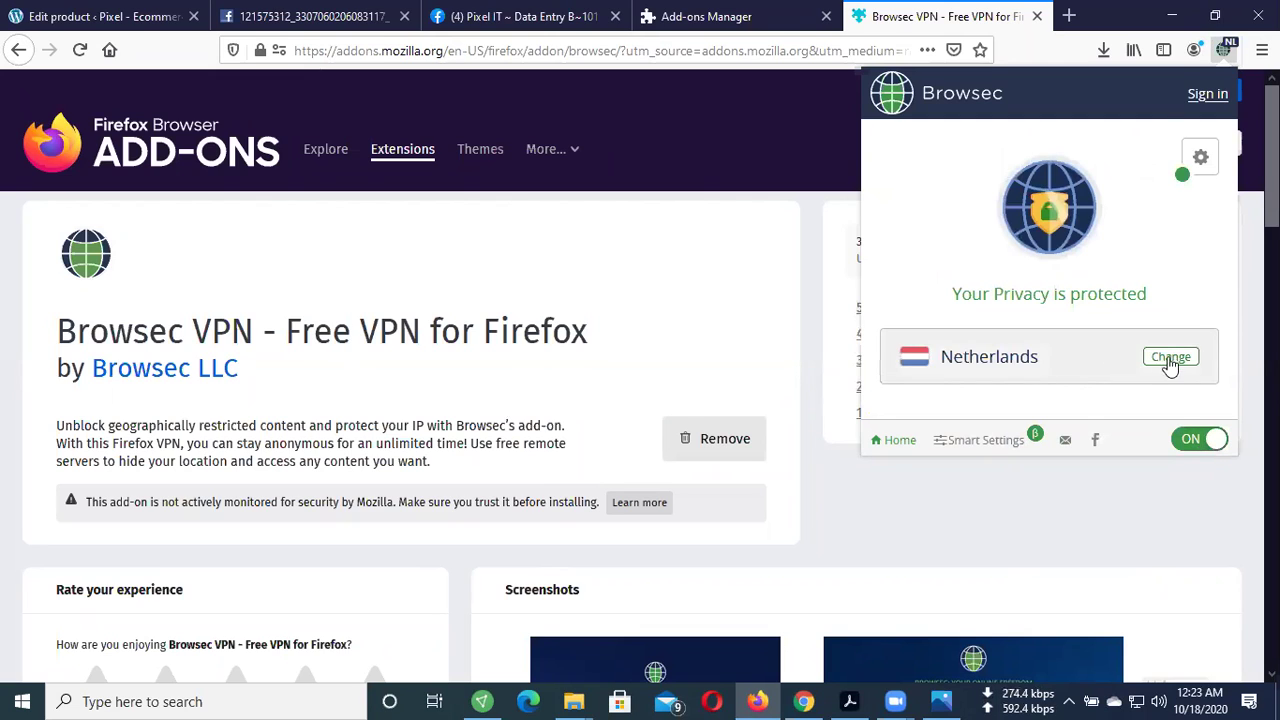
# - Look through Browsec's virtual locations and change the VPN location to Singapore
pyautogui.click(1170, 360)
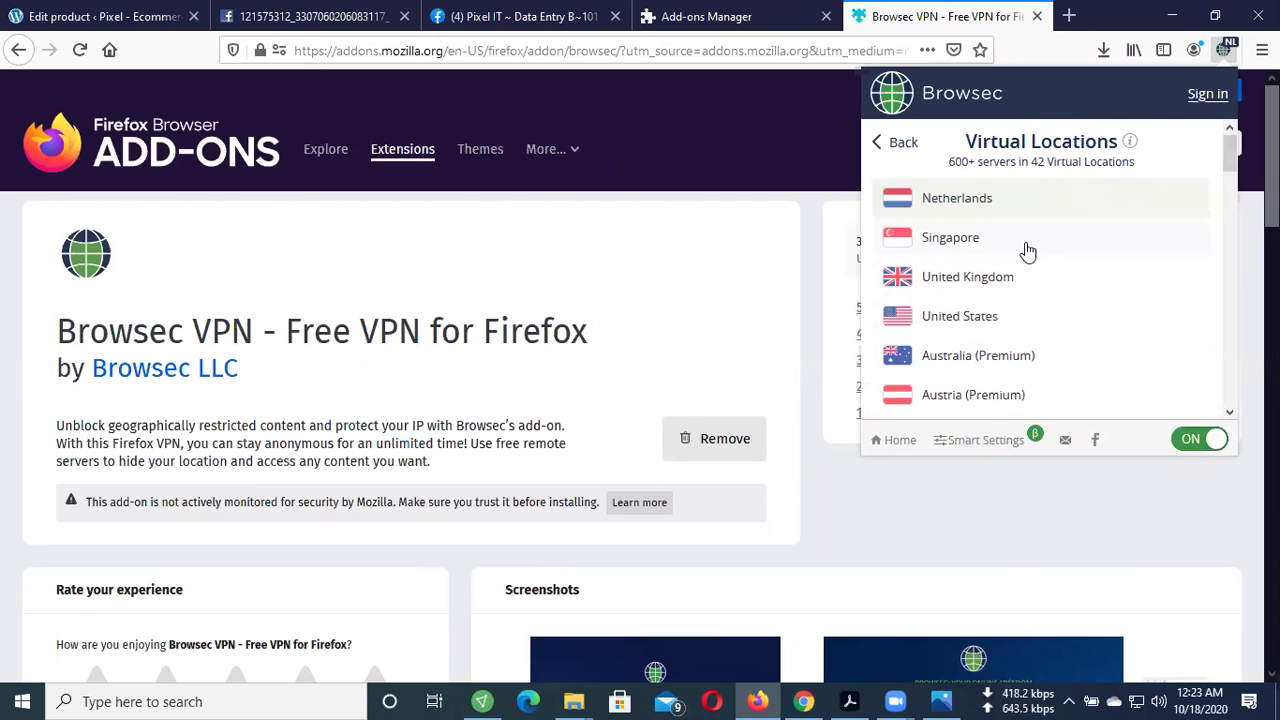
pyautogui.scroll(-4, 1037, 277)
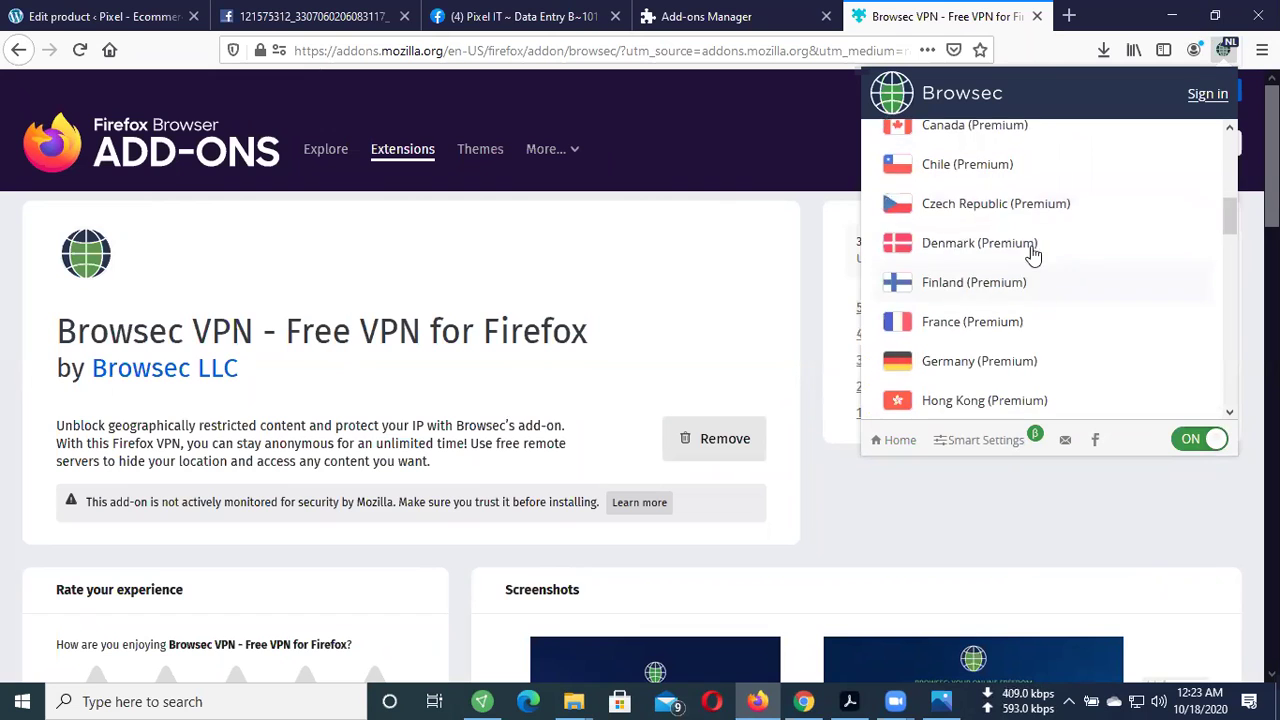
pyautogui.scroll(4, 1036, 255)
pyautogui.click(1042, 251)
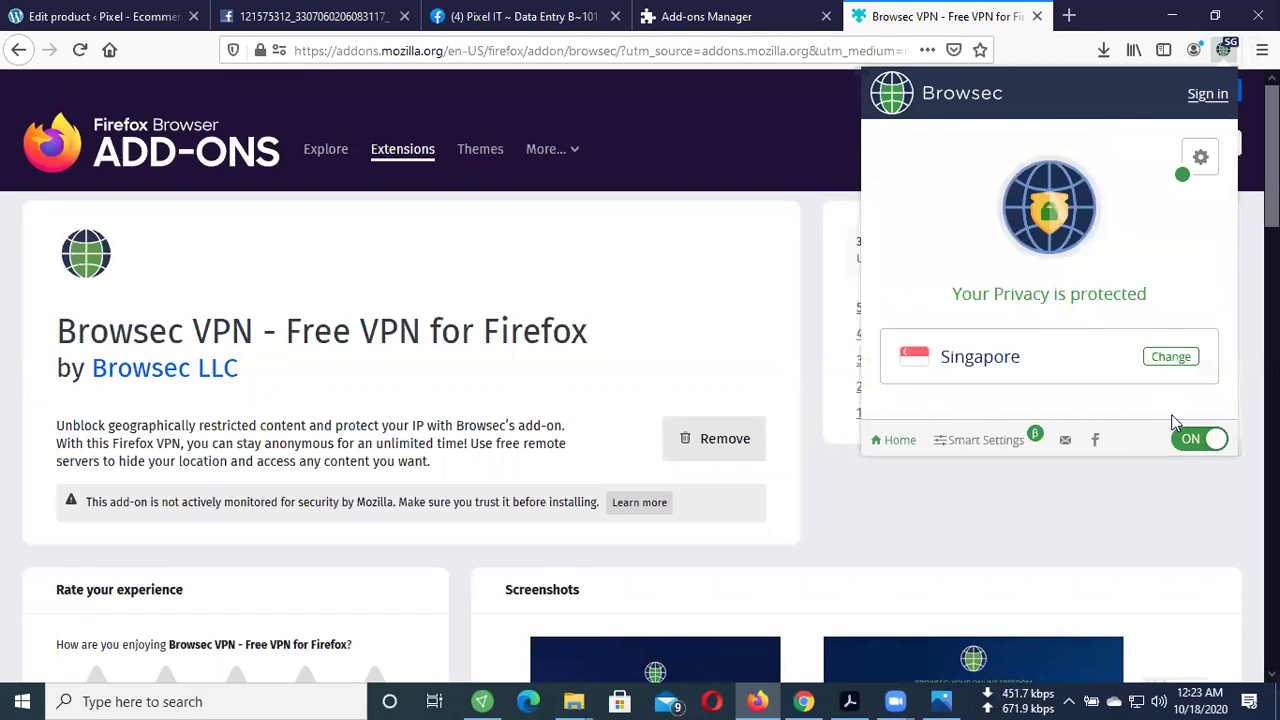
# - Open the whoer.net website in a new tab to check the browser's IP address
pyautogui.click(1069, 16)
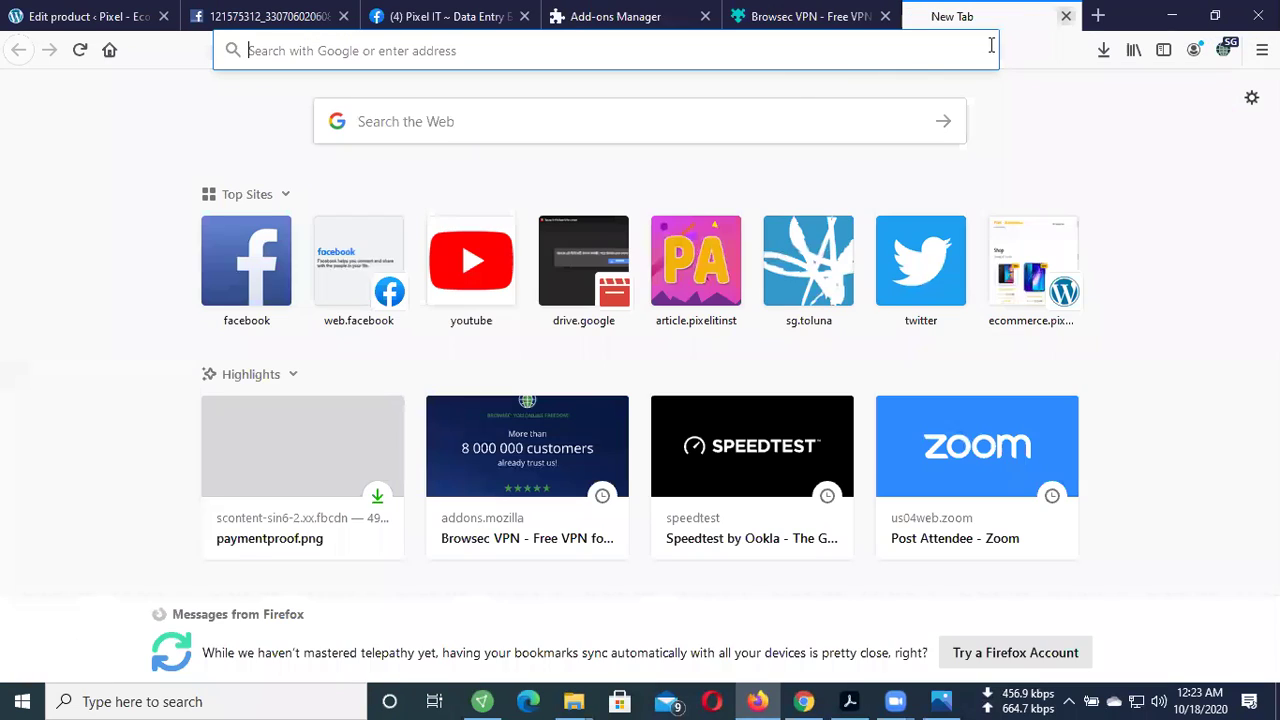
pyautogui.click(810, 56)
pyautogui.write('wher')
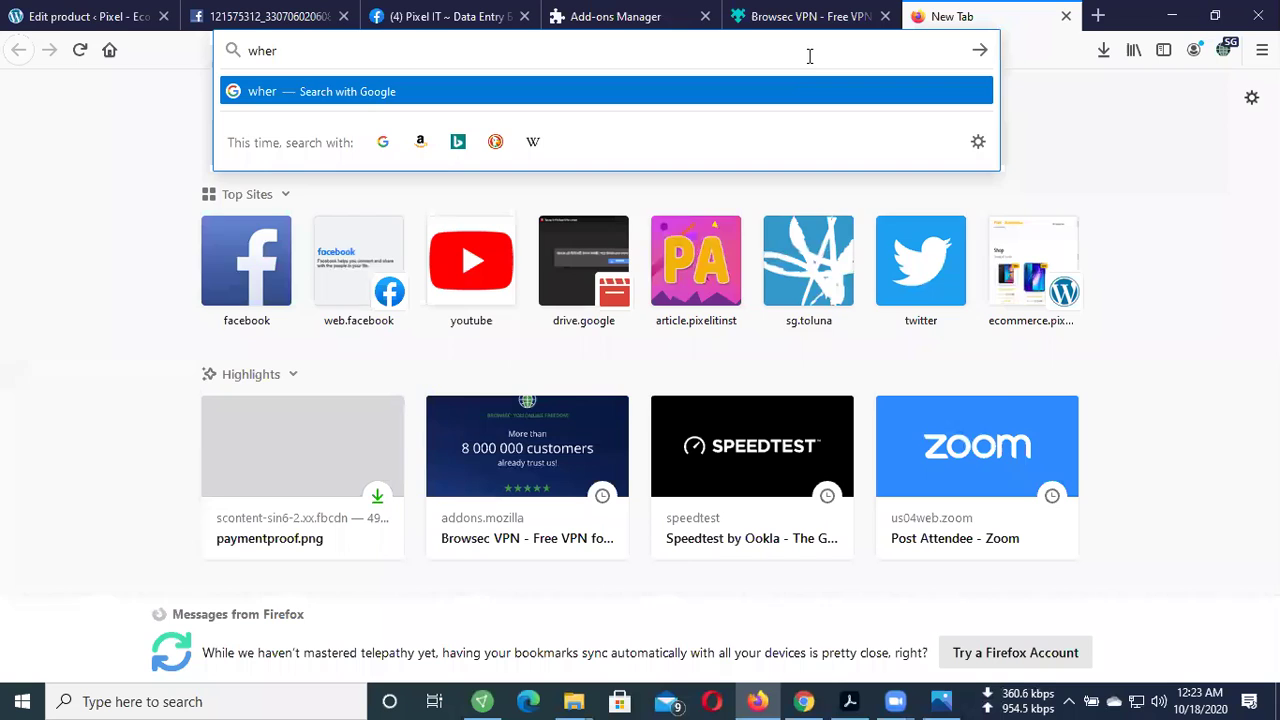
pyautogui.press('BackSpace')
pyautogui.press('BackSpace')
pyautogui.write('oer.')
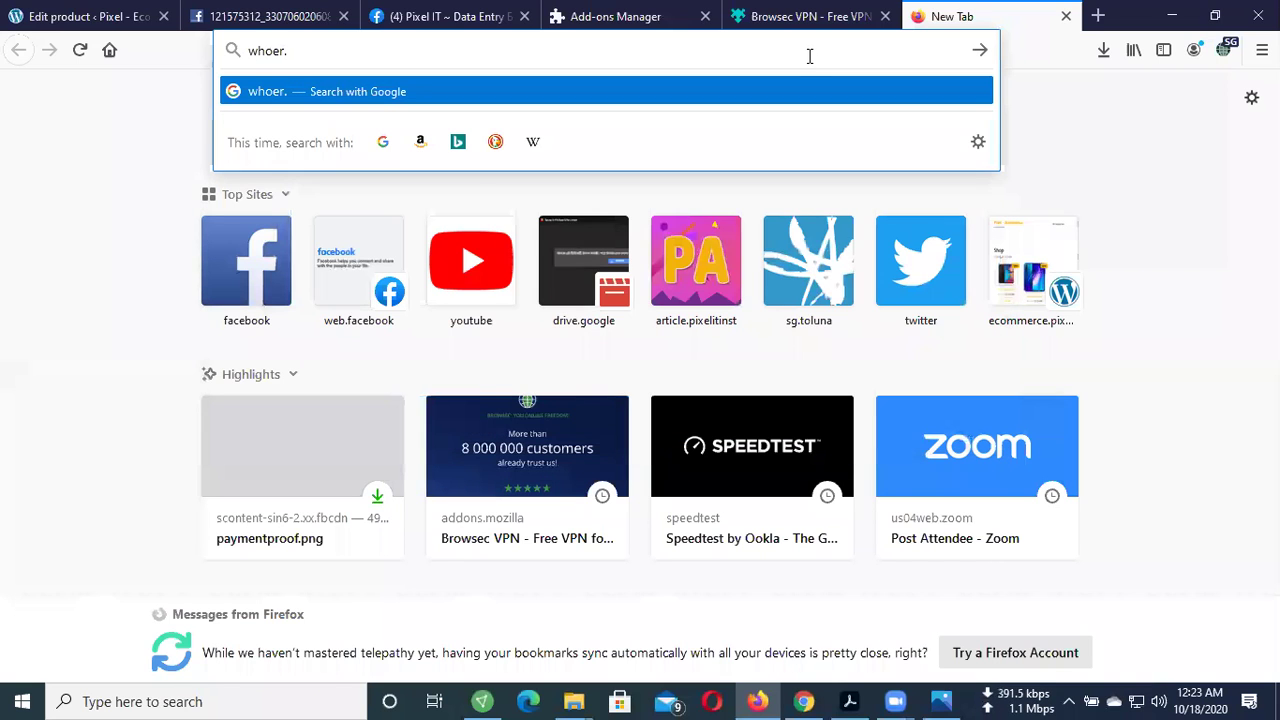
pyautogui.write('net')
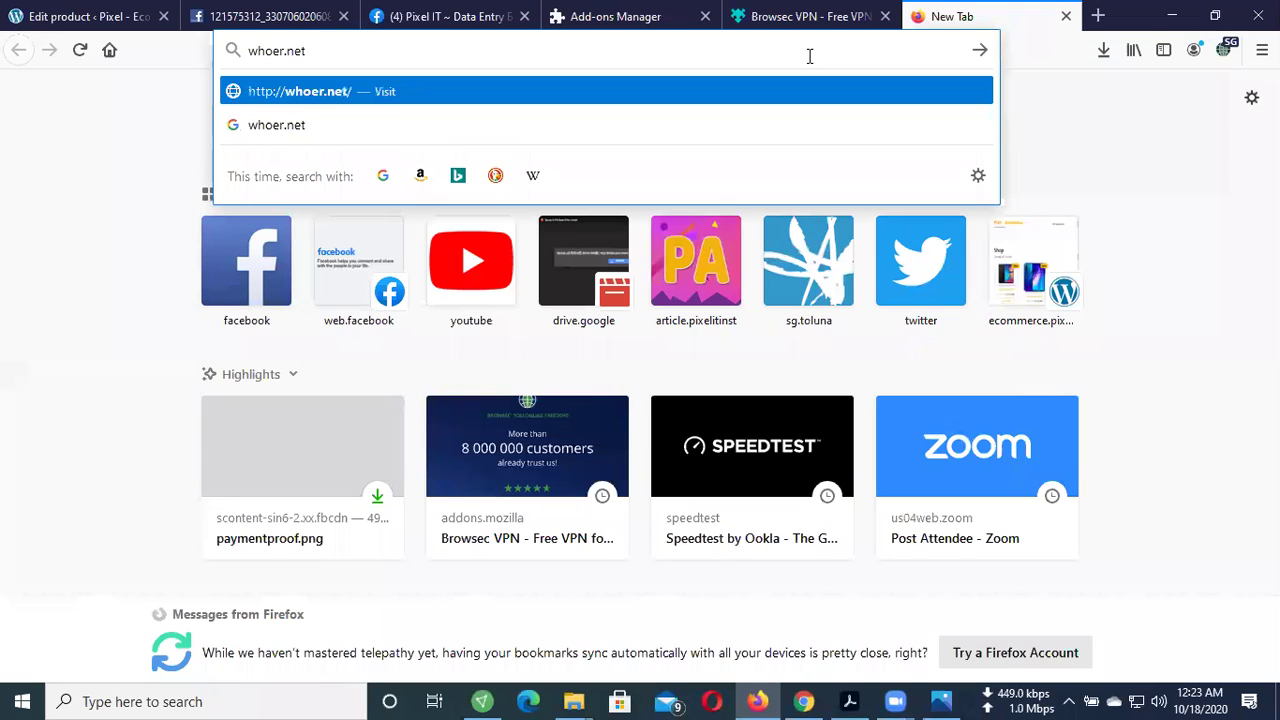
pyautogui.press('Return')
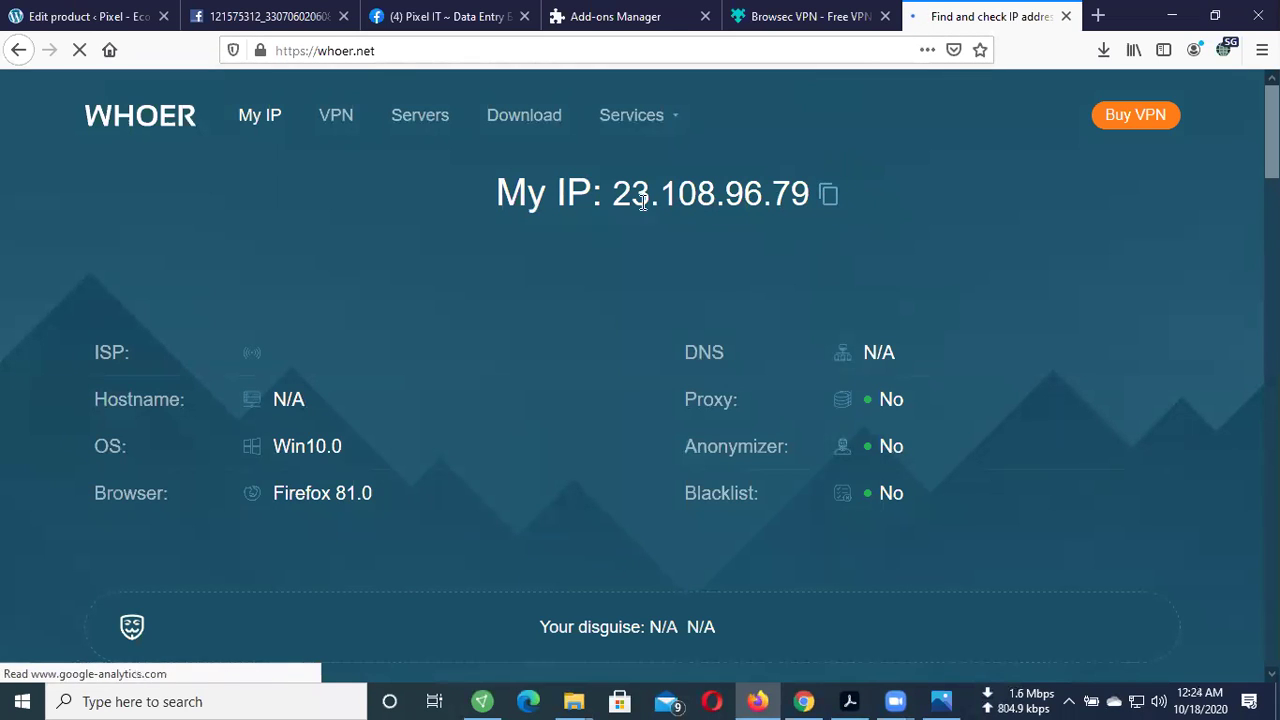
# - Highlight the IP address on the WHOER page to examine it, and clear the selection
pyautogui.moveTo(612, 191); pyautogui.dragTo(860, 217)
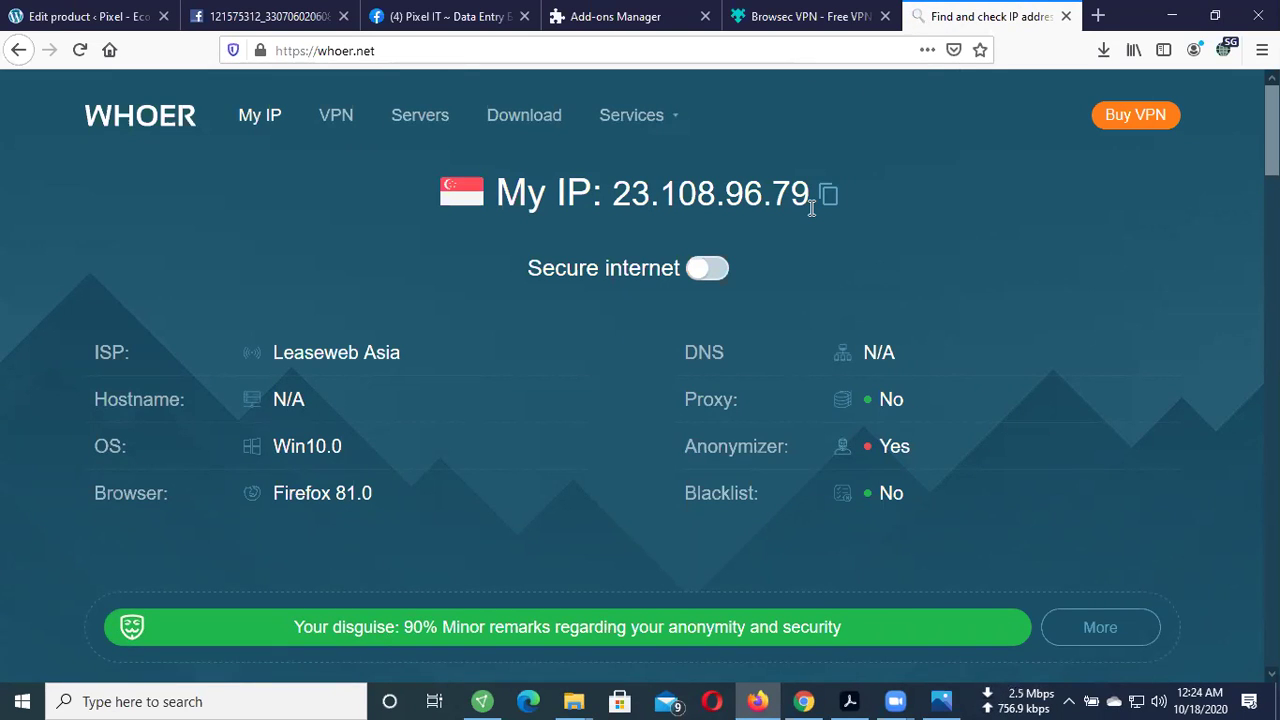
pyautogui.moveTo(811, 206); pyautogui.dragTo(612, 200)
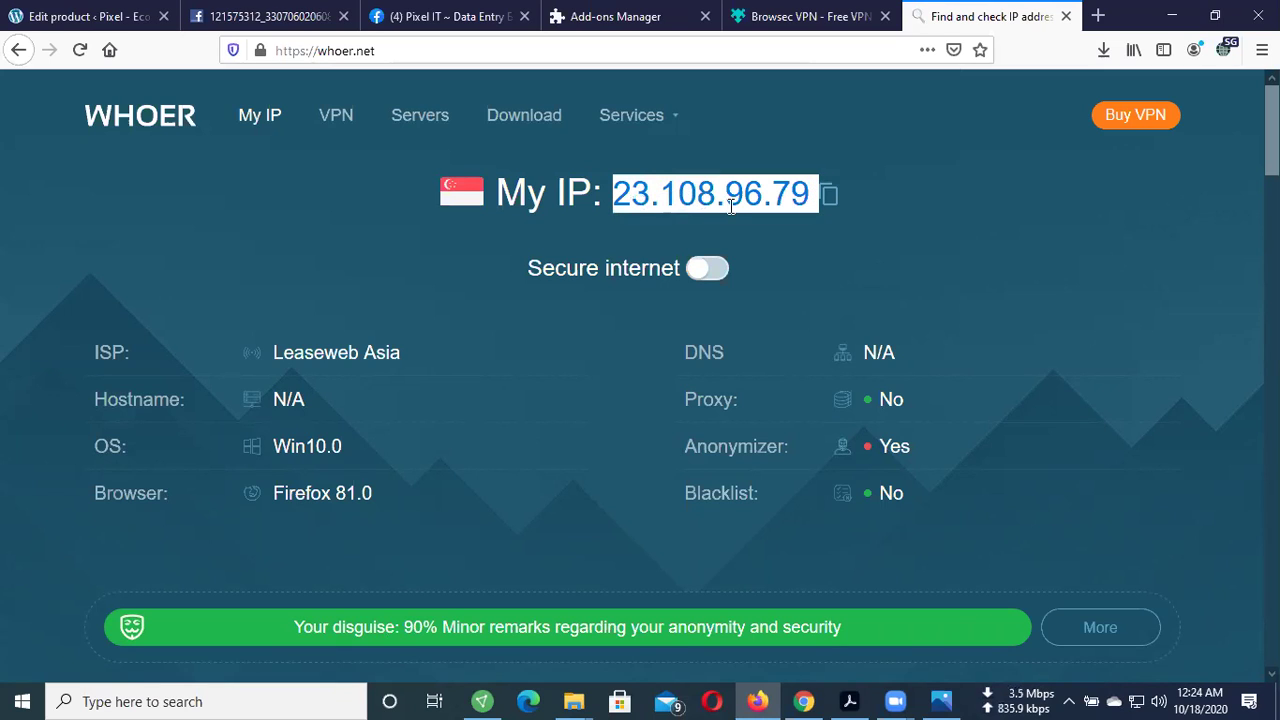
pyautogui.click(795, 263)
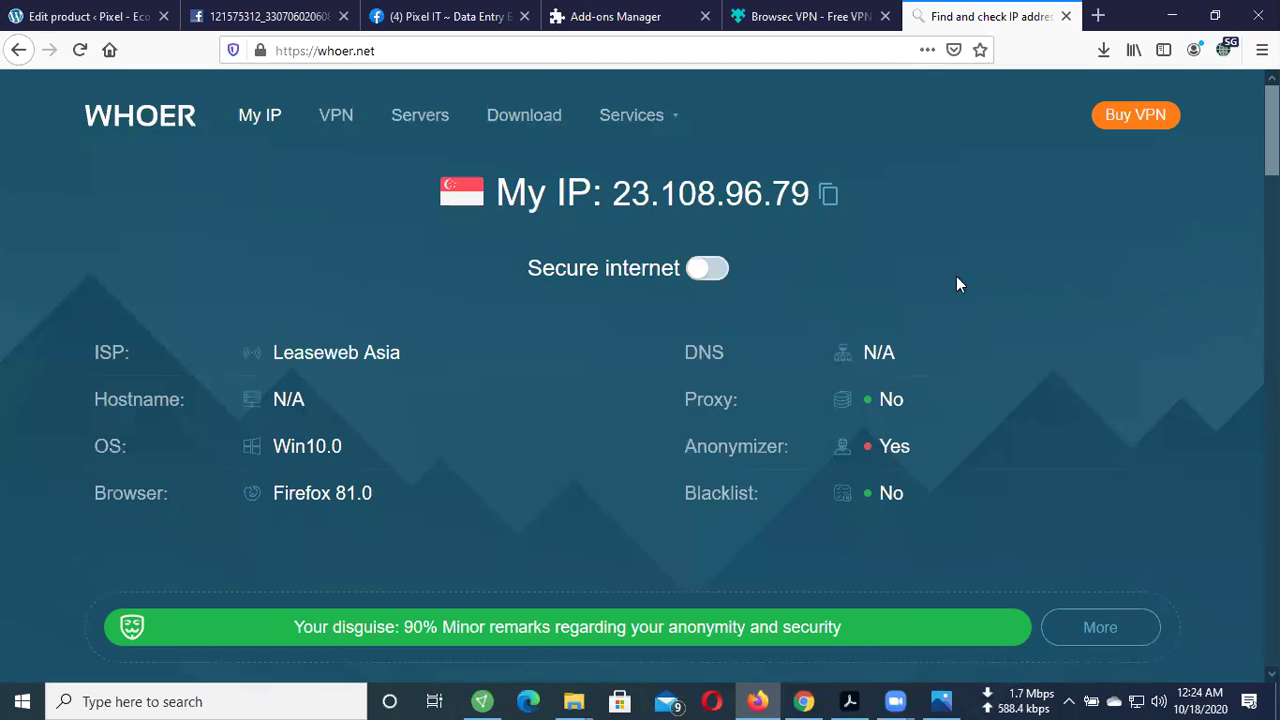
# - Toggle Browsec's protection off and back on, and change the virtual location to United Kingdom
pyautogui.click(1223, 52)
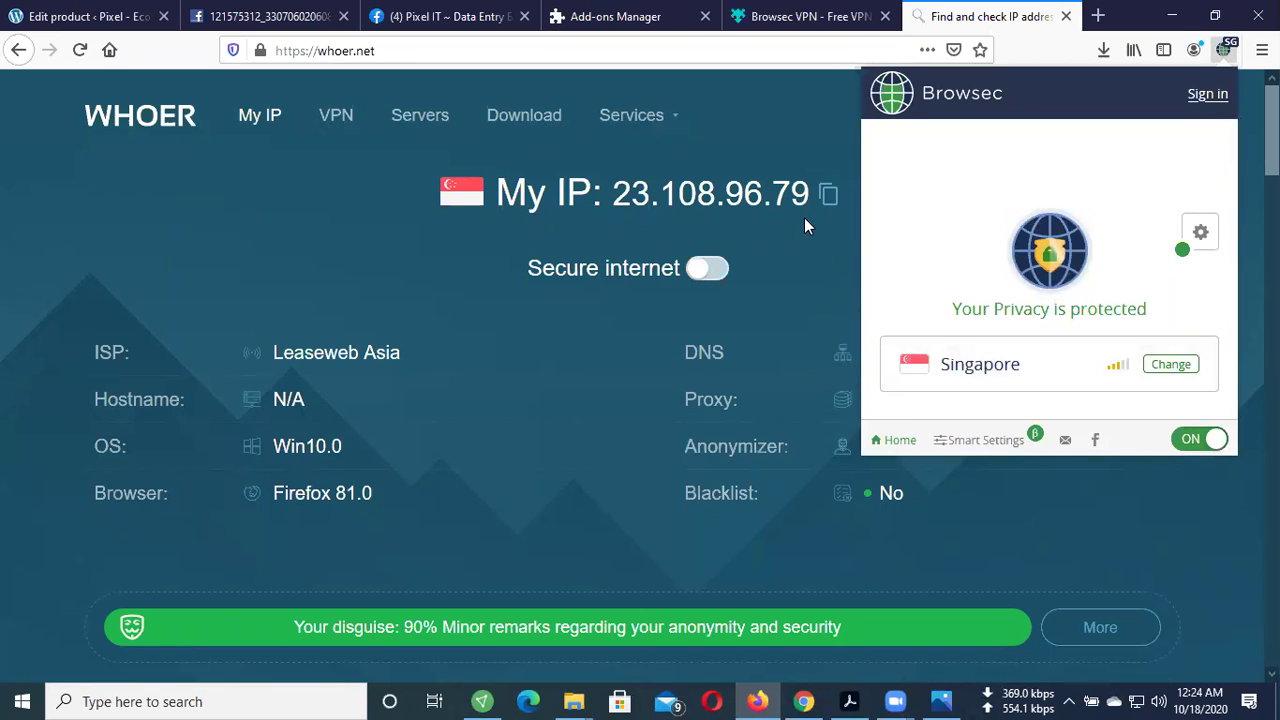
pyautogui.click(1190, 442)
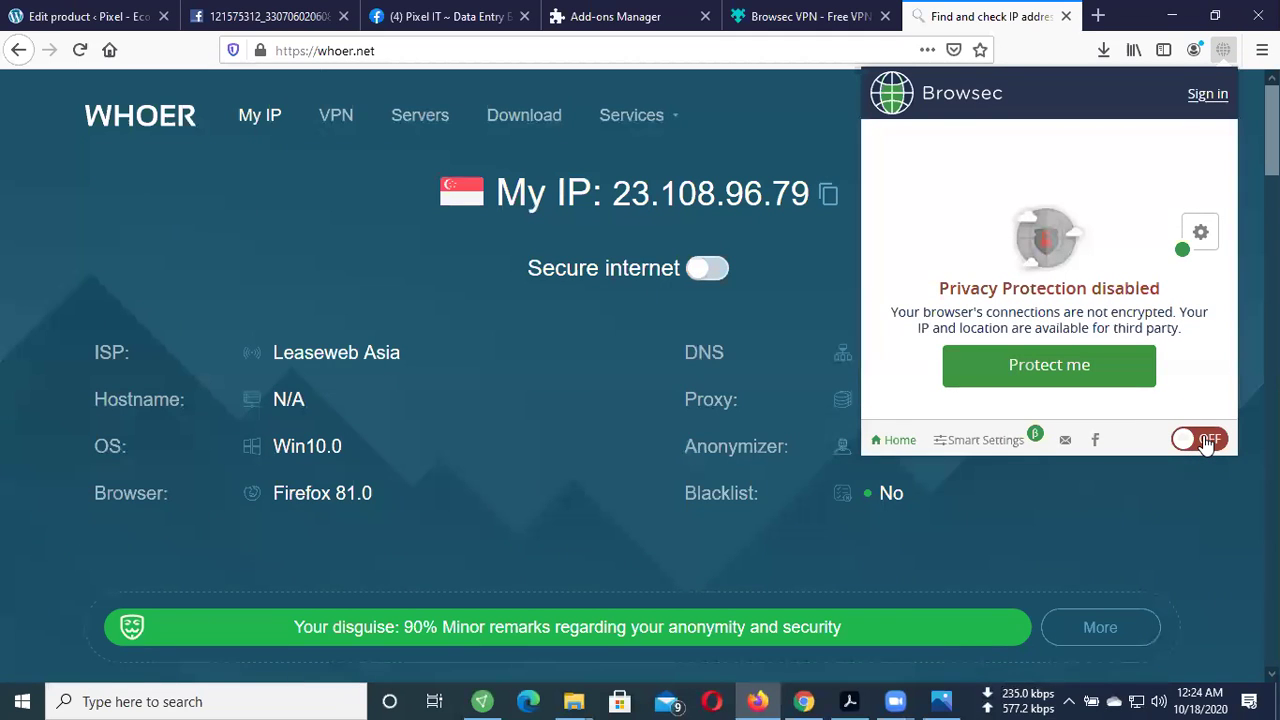
pyautogui.click(1188, 440)
pyautogui.click(1170, 364)
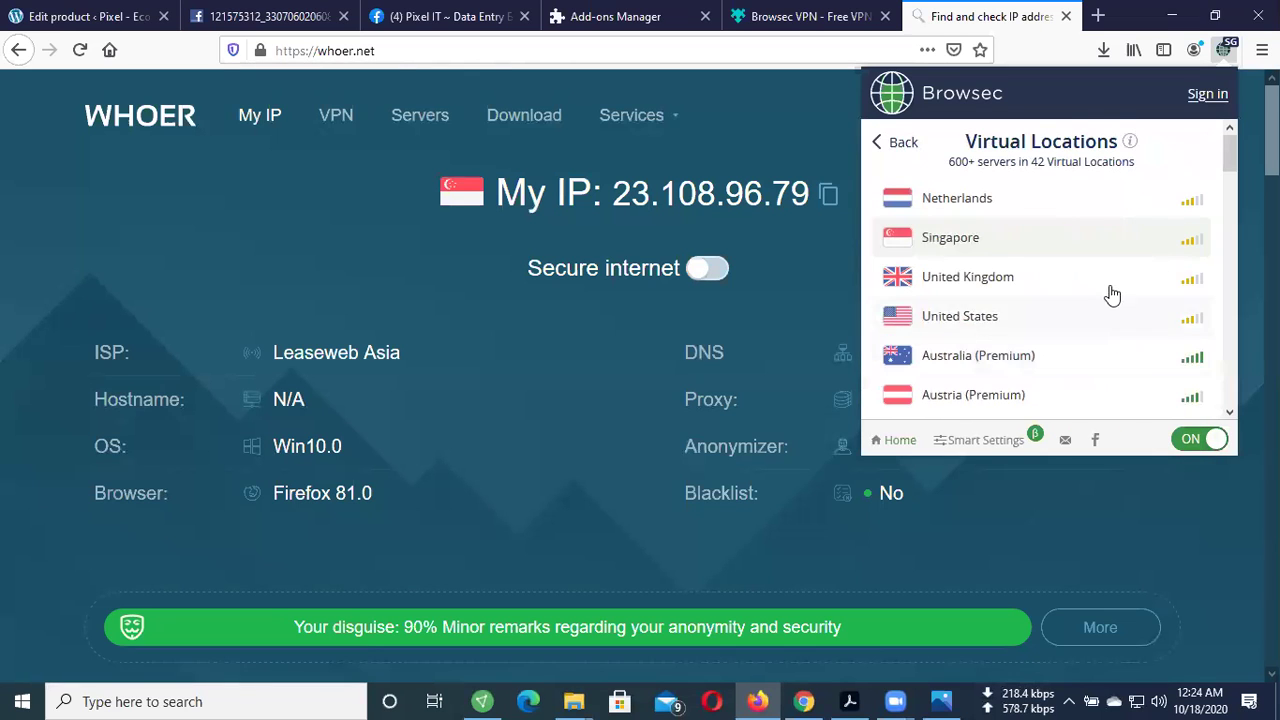
pyautogui.click(1050, 277)
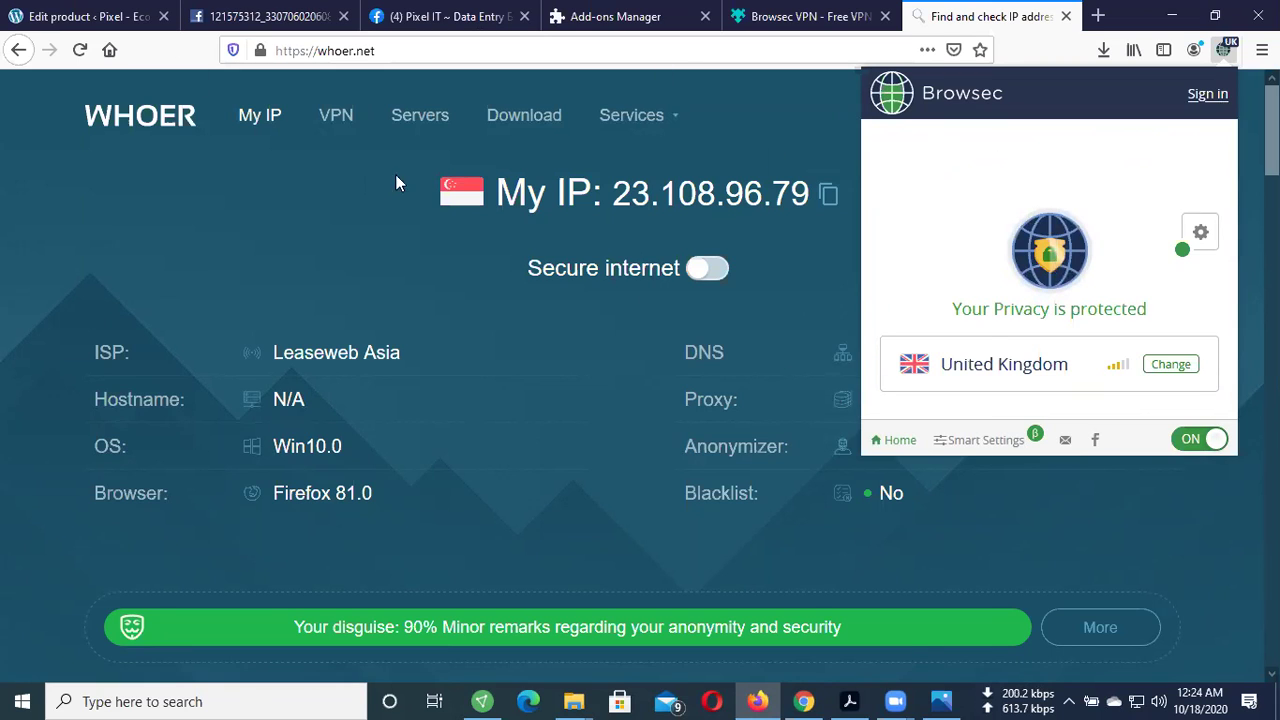
# - Highlight the IP address on the WHOER page and reload the page to check the address under the new location
pyautogui.moveTo(745, 195); pyautogui.dragTo(812, 195)
pyautogui.doubleClick(767, 204)
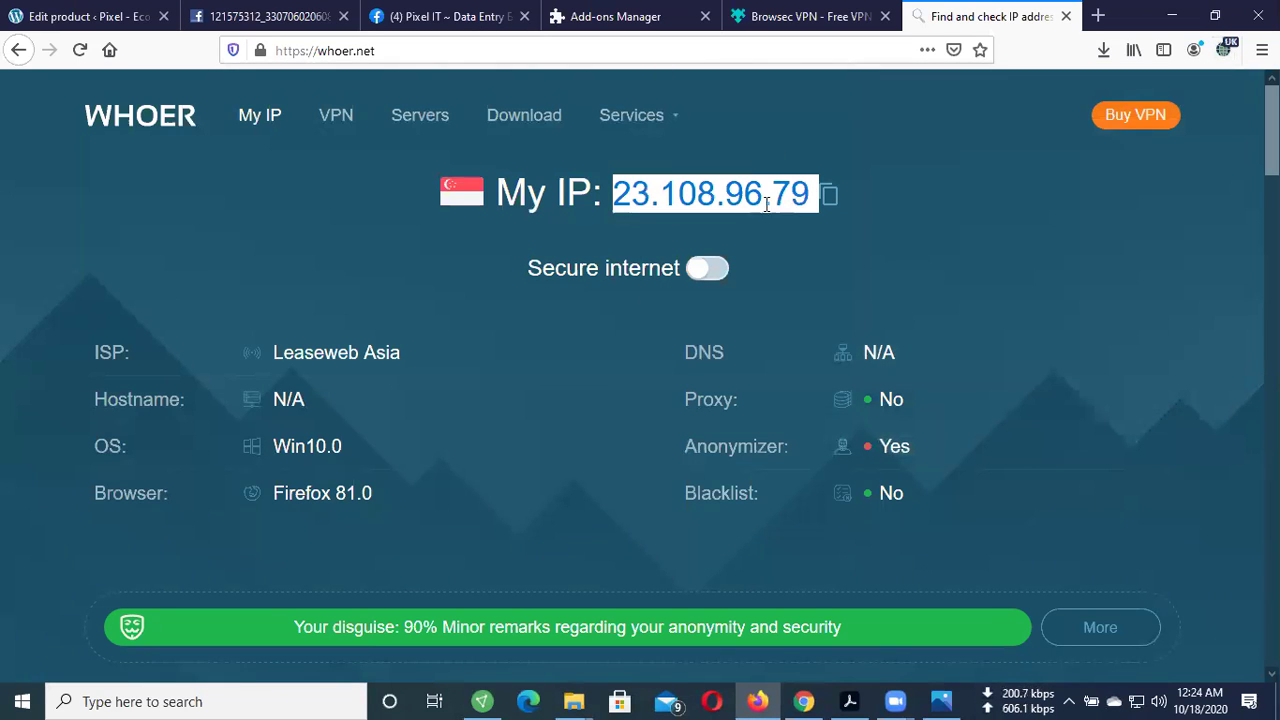
pyautogui.click(759, 240)
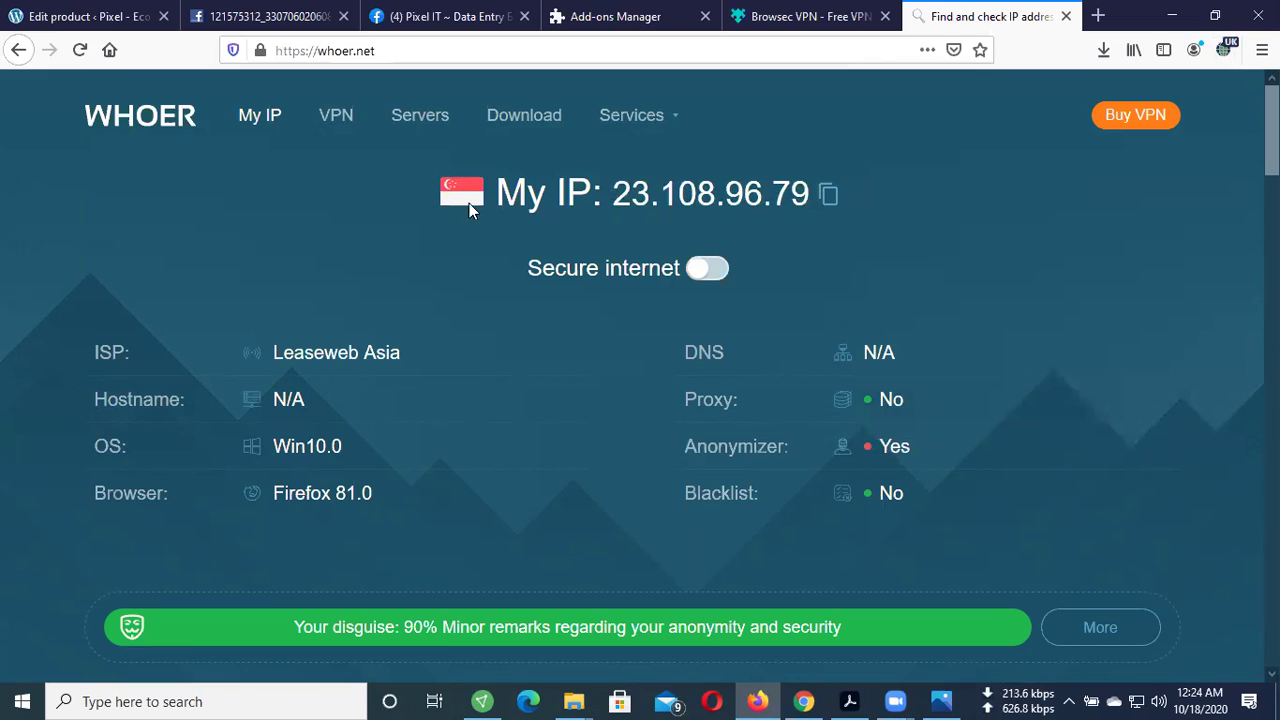
pyautogui.click(70, 50)
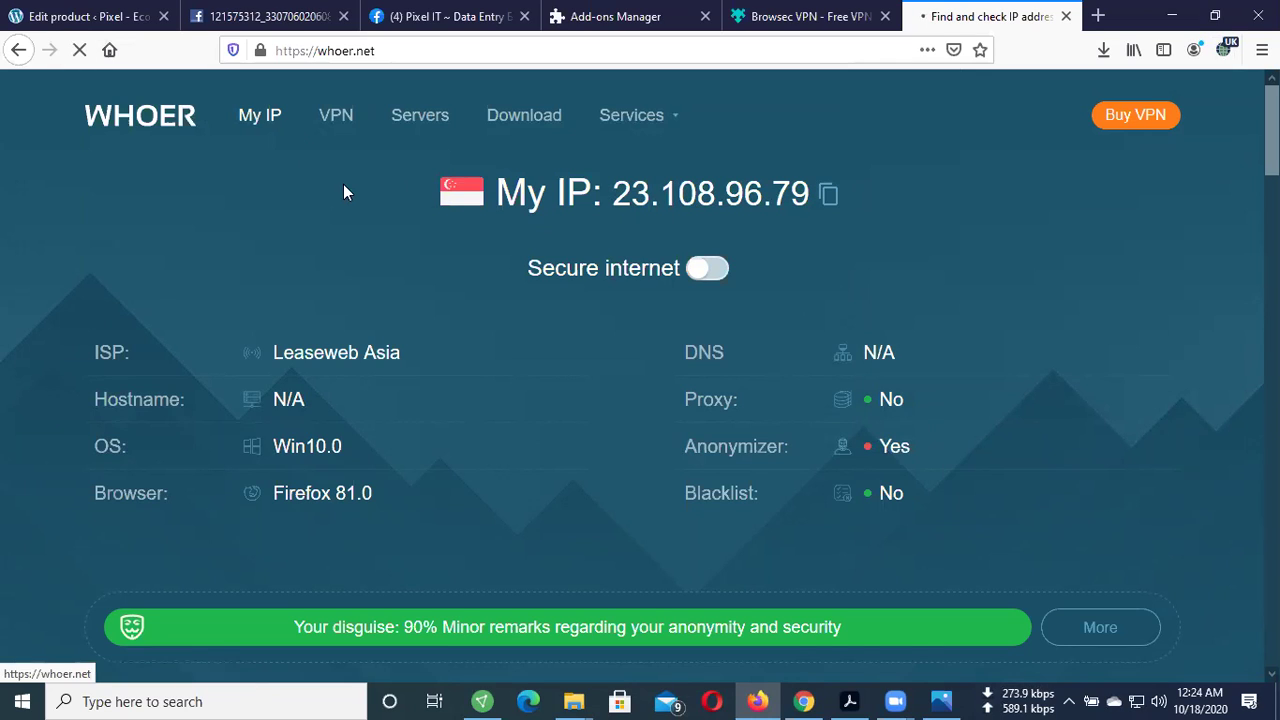